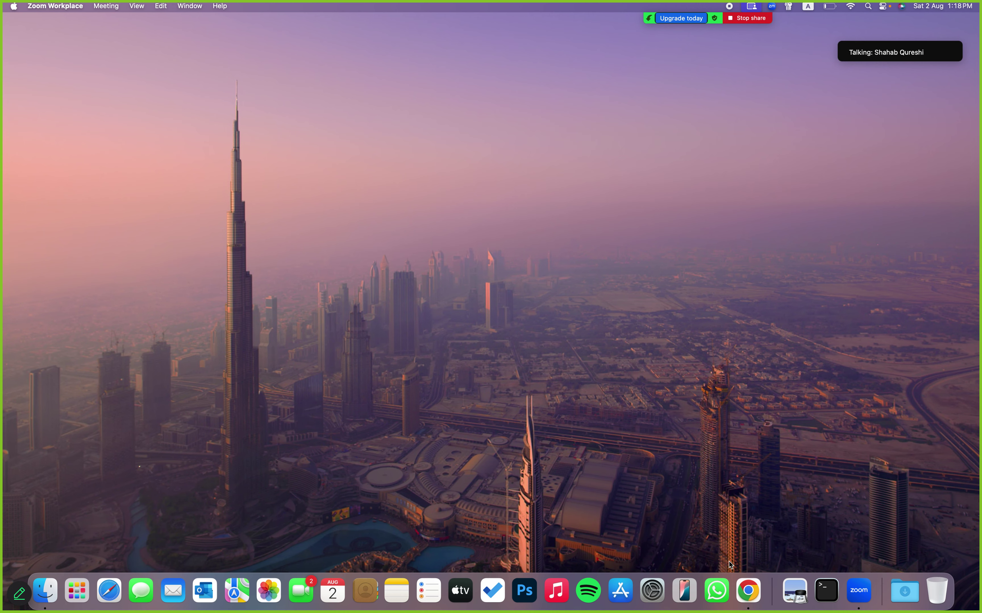
Launch Chrome and open a window under the Computribe profile
left_click(748, 588)
left_click(149, 13)
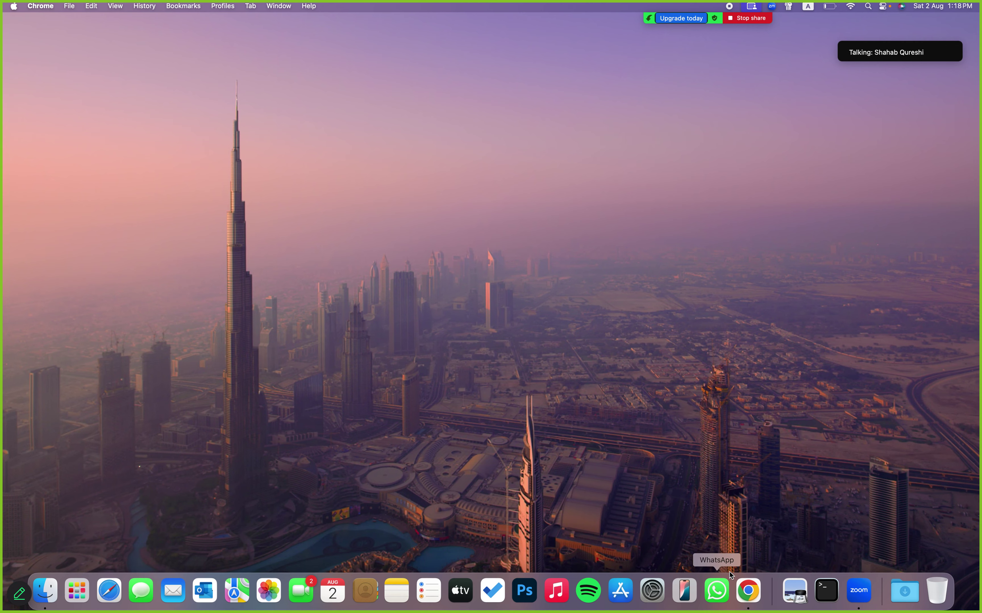
left_click(746, 588)
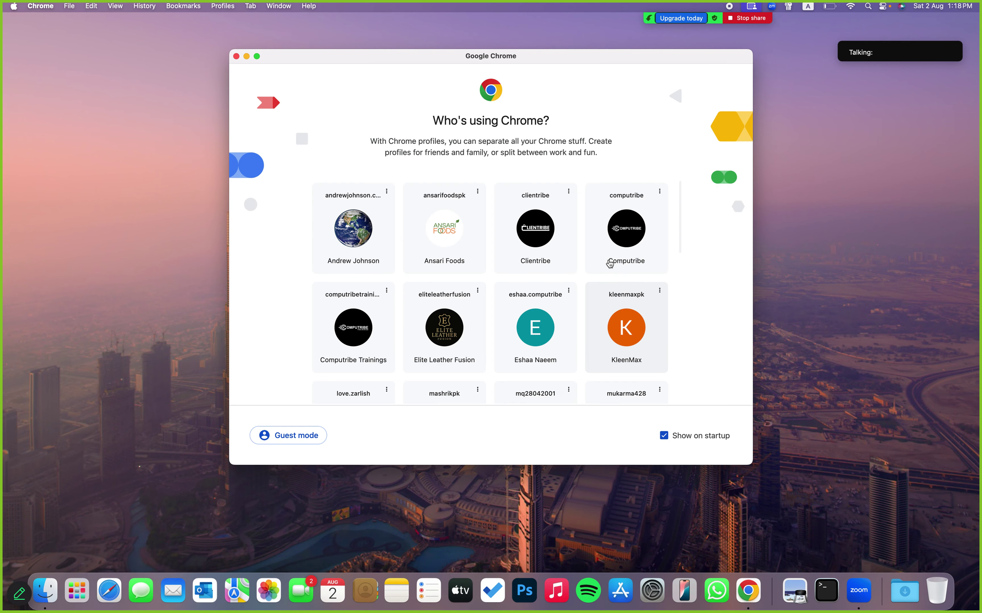
left_click(626, 233)
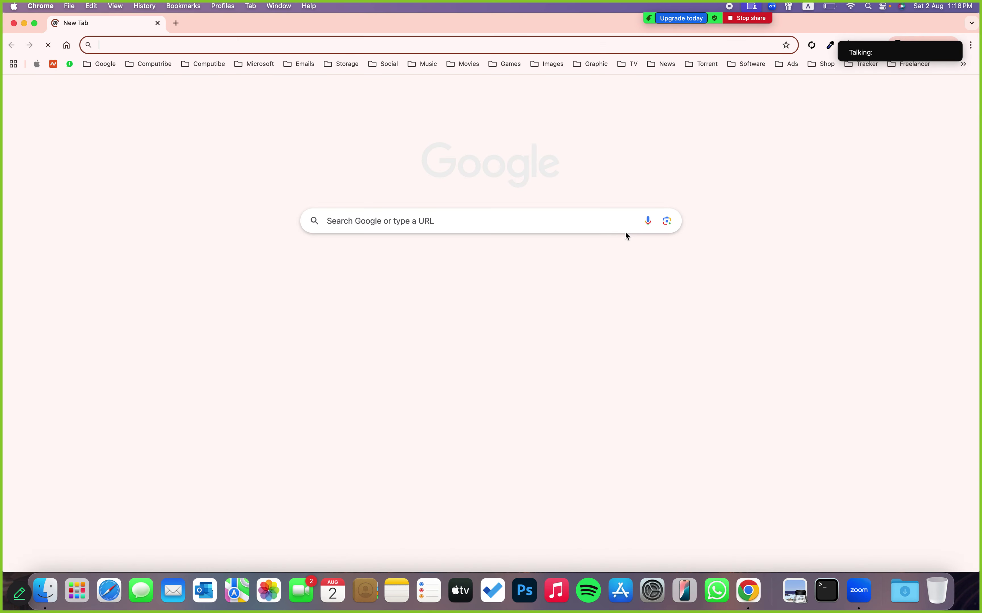
Load the Apprevu pantheonsite address past the sandbox notice, full screen, with a new tab
type("d")
key("Return")
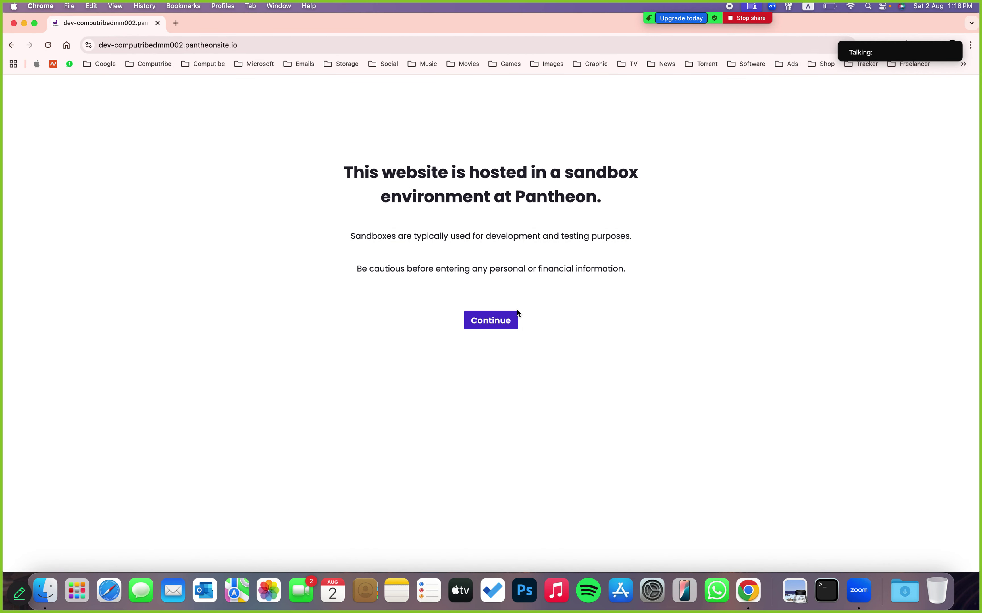
left_click(508, 320)
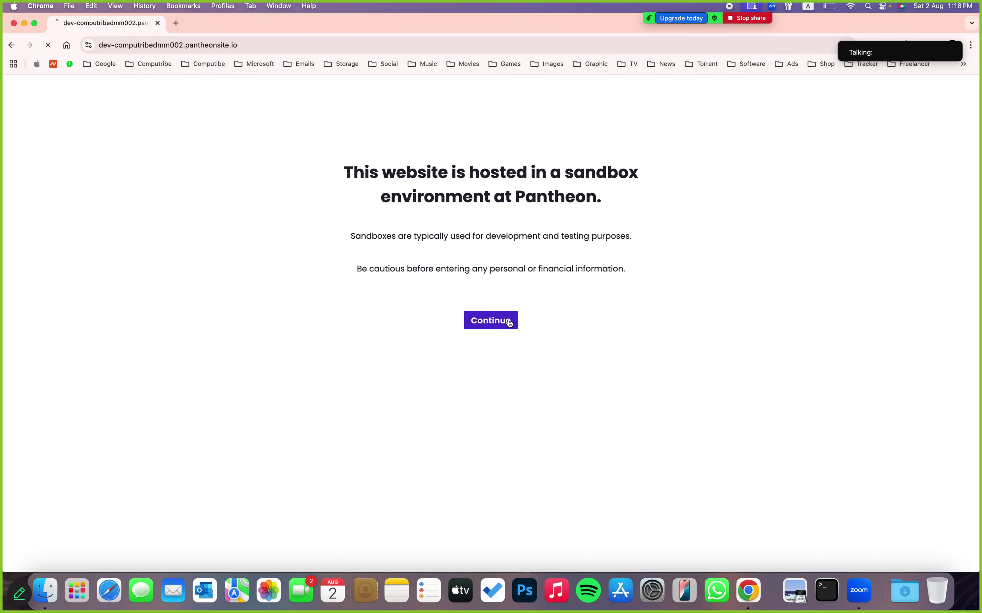
left_click(35, 23)
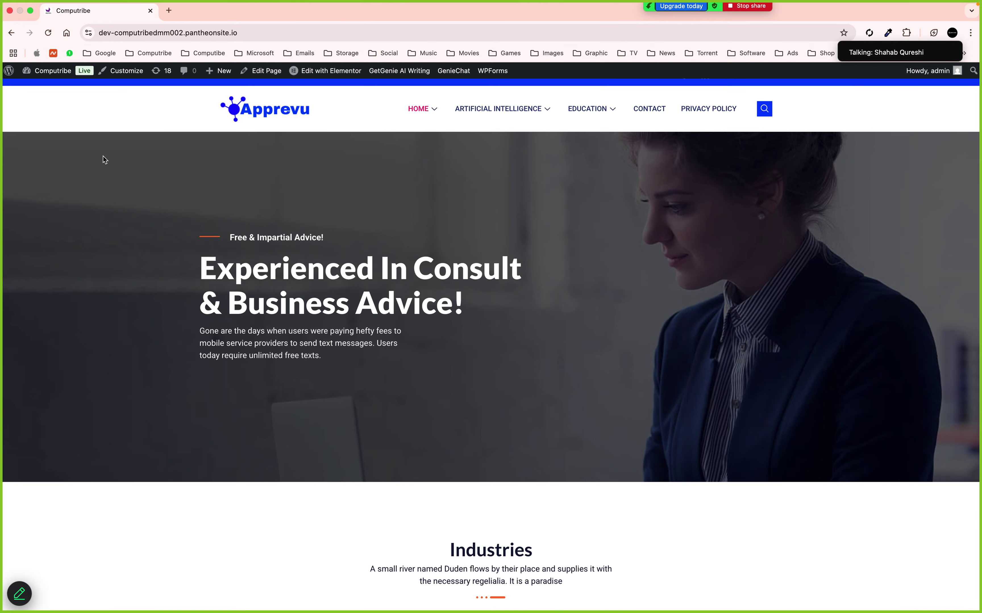
left_click(168, 10)
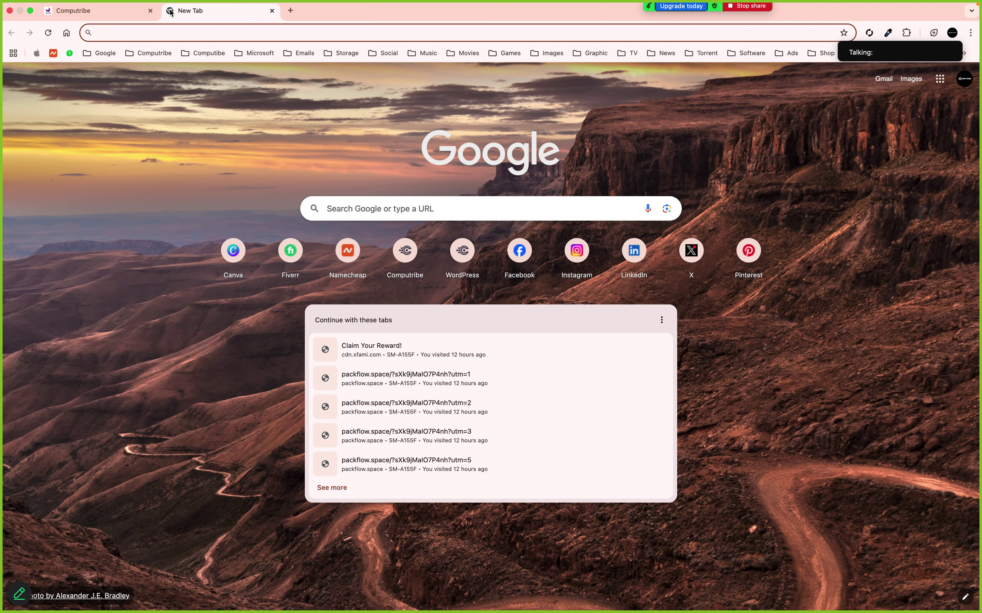
Search Google Images for 'white polo shirt outfitters'
type("whte")
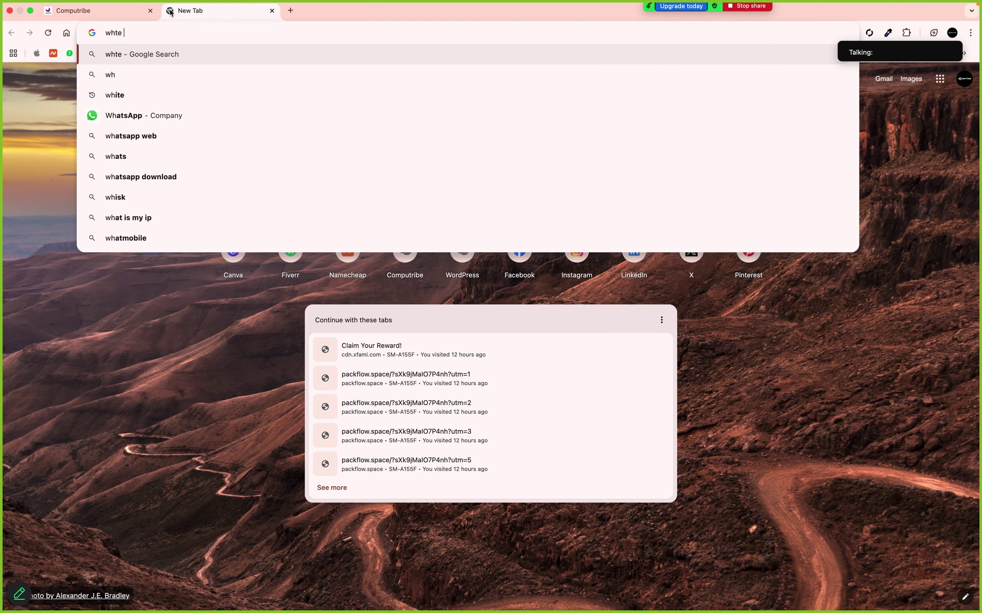
type(" polo shirt")
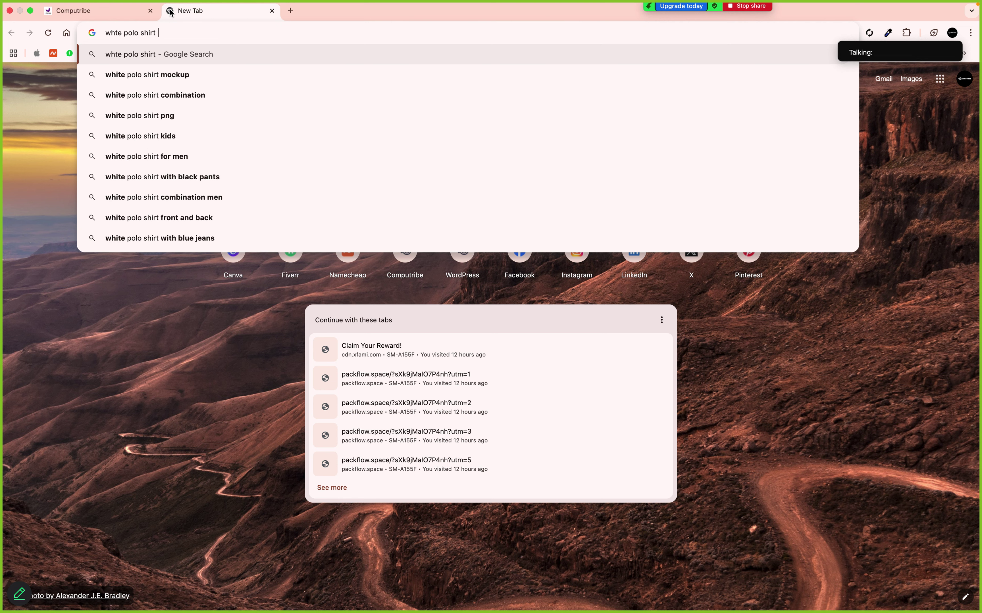
type(" utf")
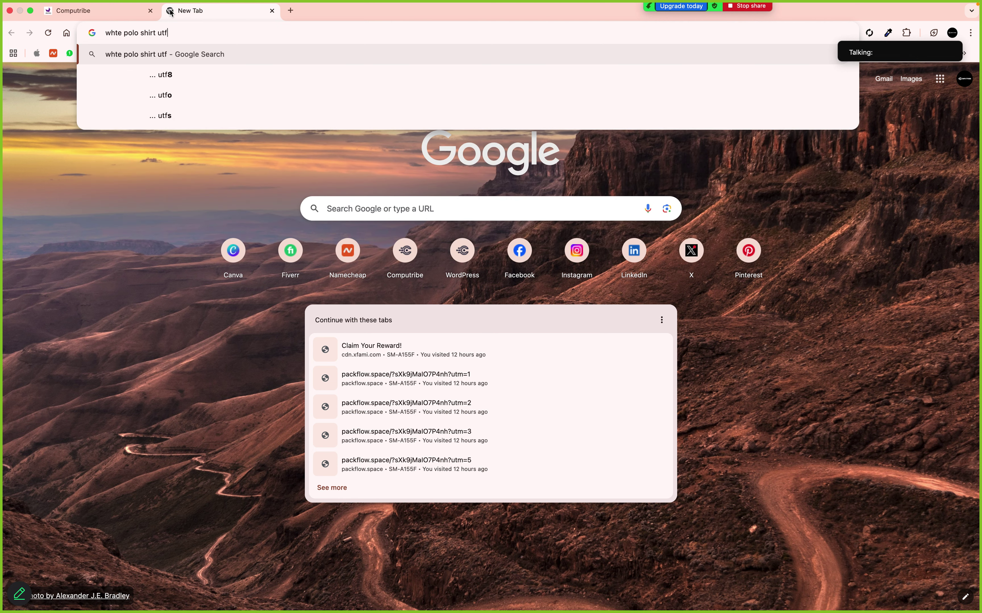
key("BackSpace")
key("BackSpace")
key("BackSpace")
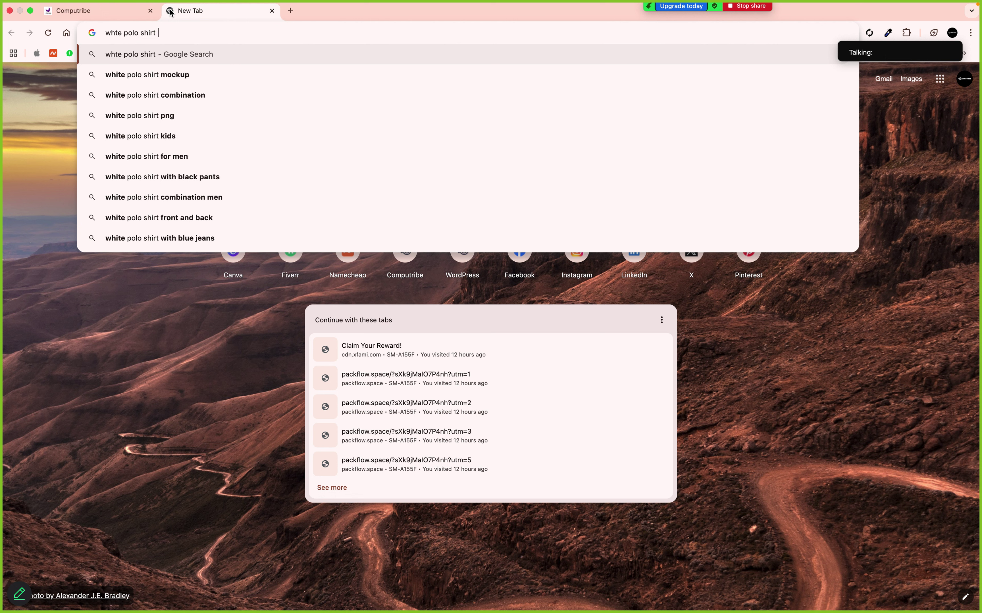
type("ut")
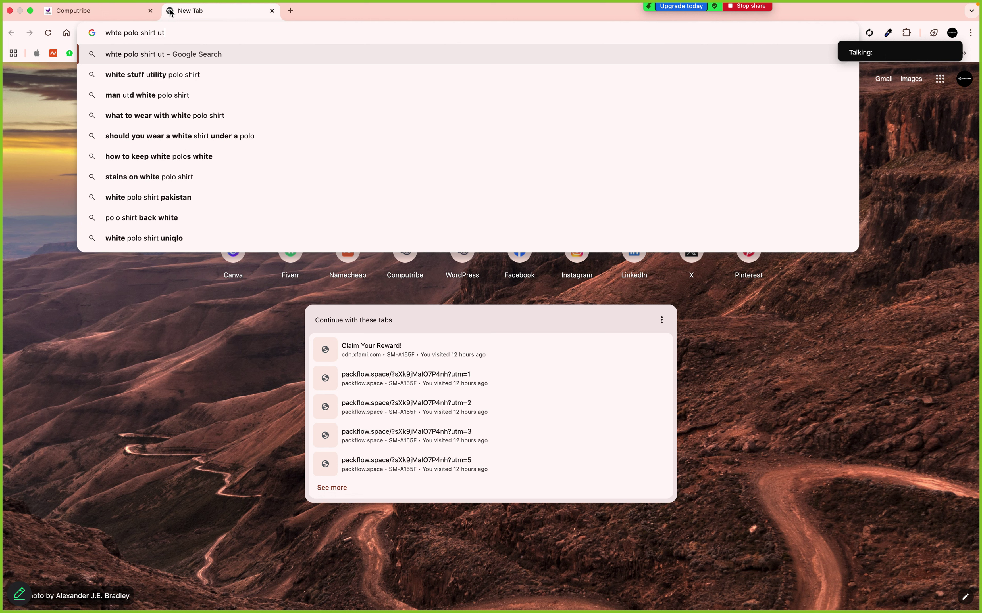
key("BackSpace")
key("BackSpace")
type("o")
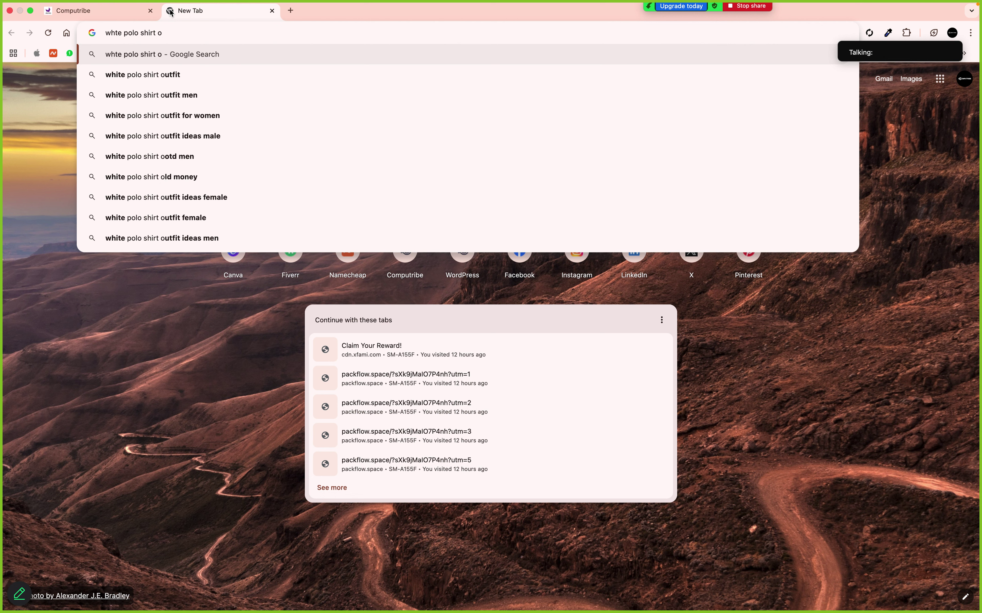
type("utfi")
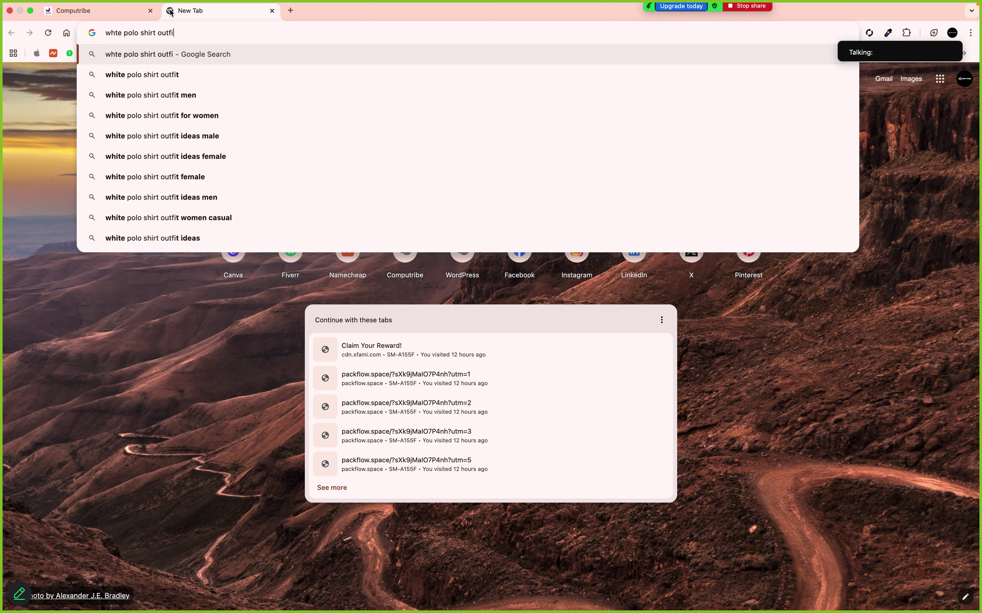
type("tter")
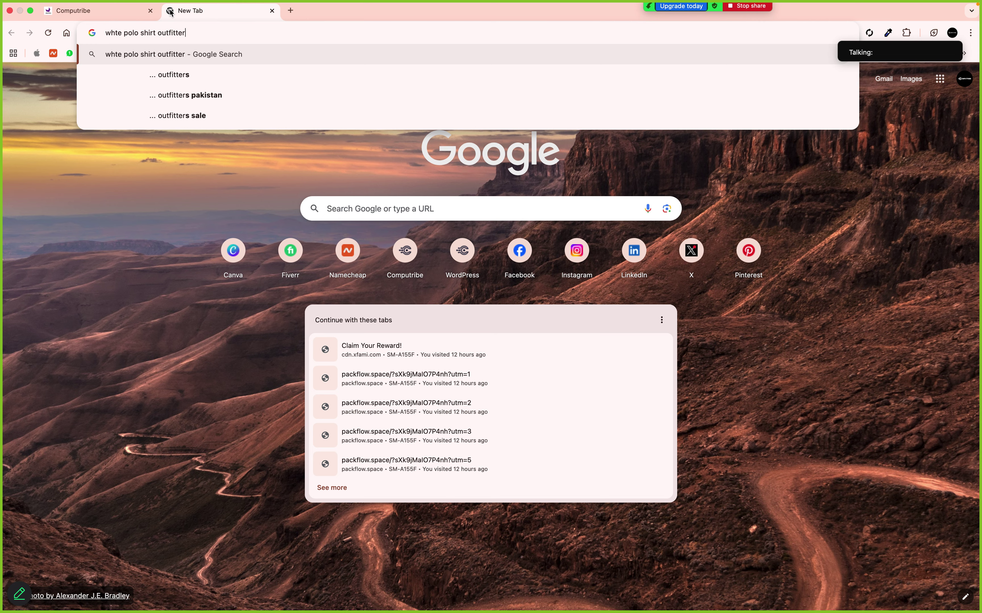
type("s")
key("Return")
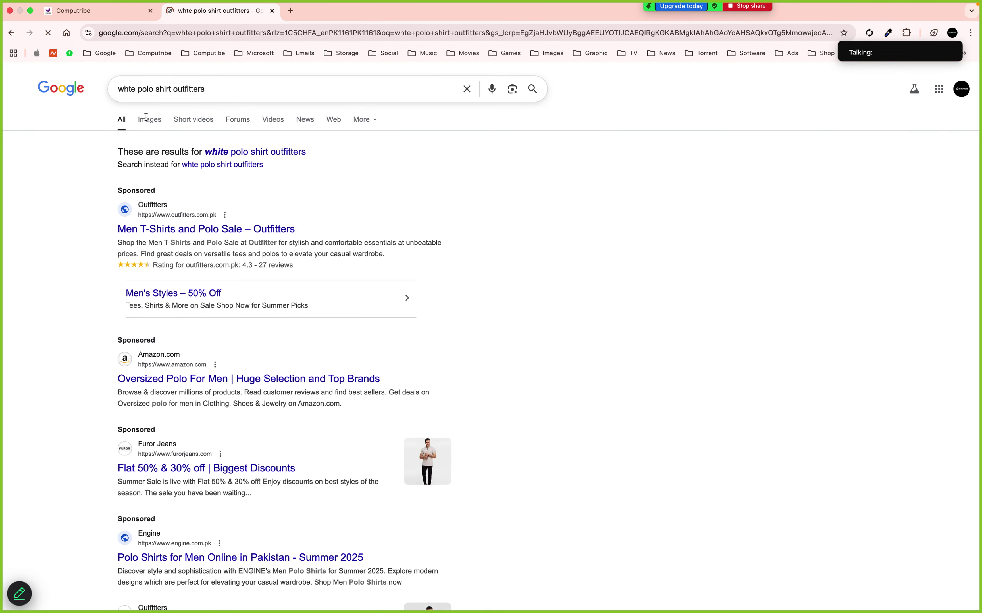
left_click(147, 119)
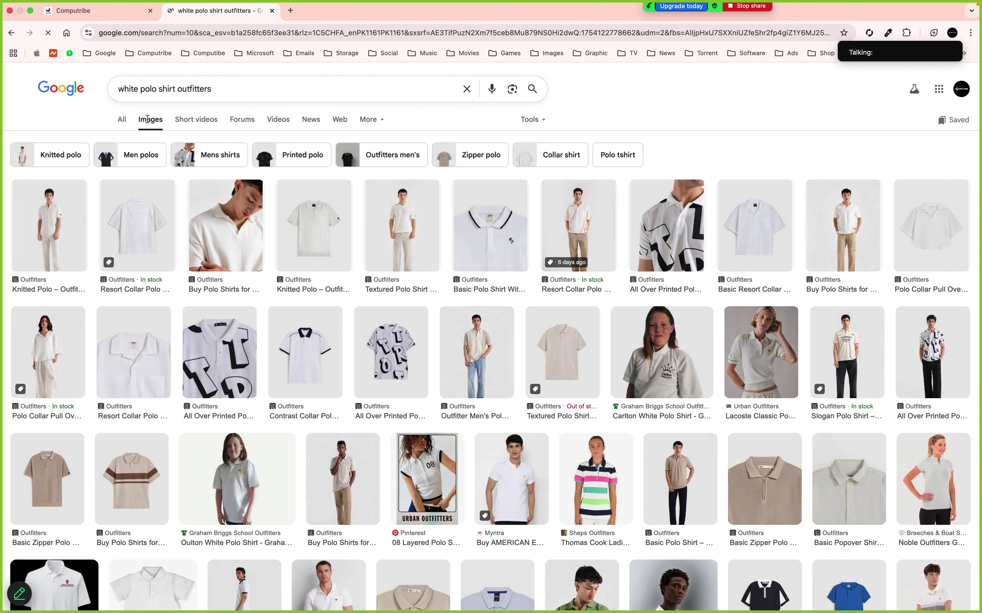
Change the image search to 'white polo shirt uniworth'
double_click(194, 89)
type("uni")
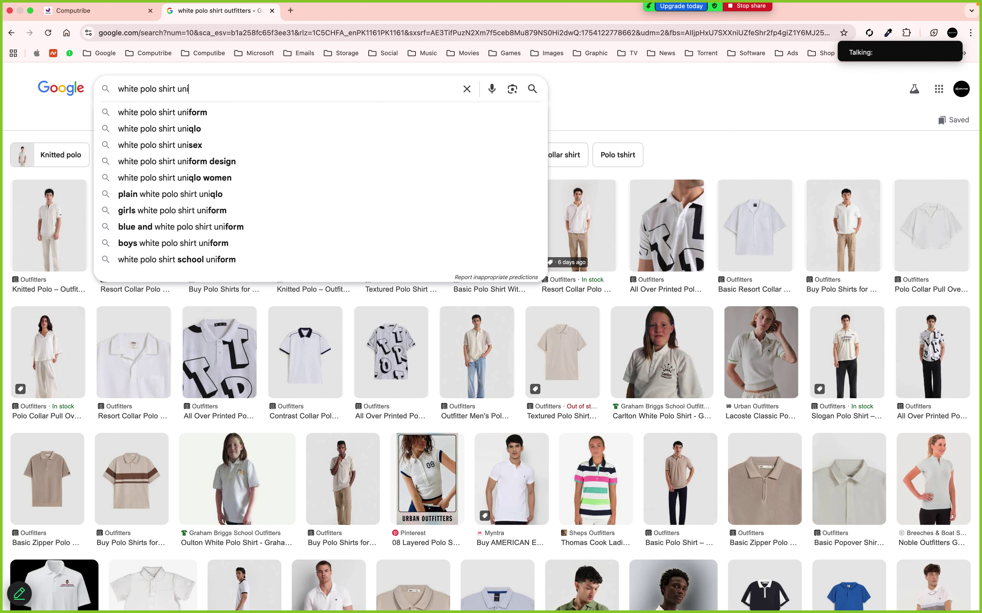
type("worth")
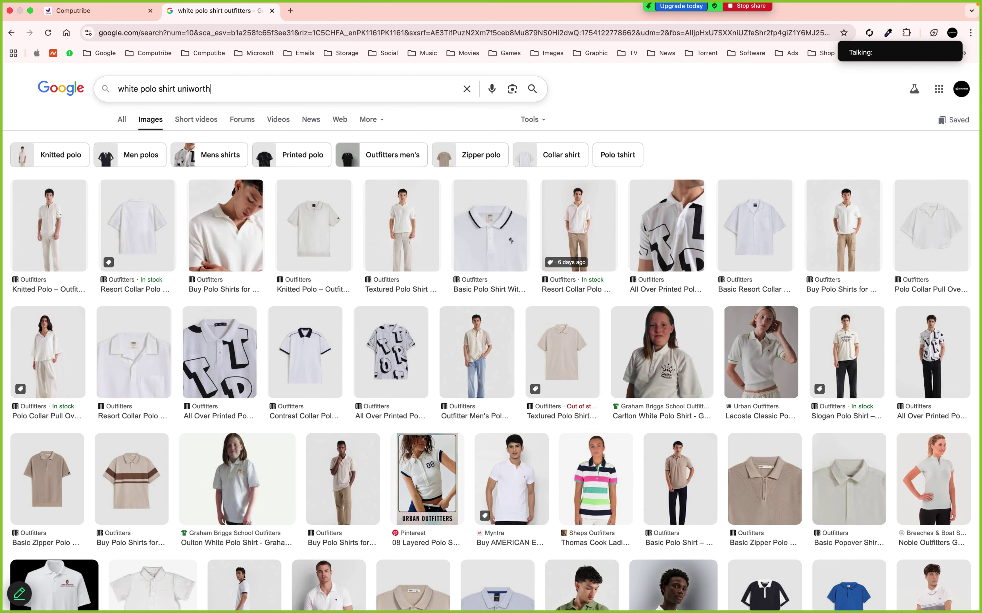
key("Return")
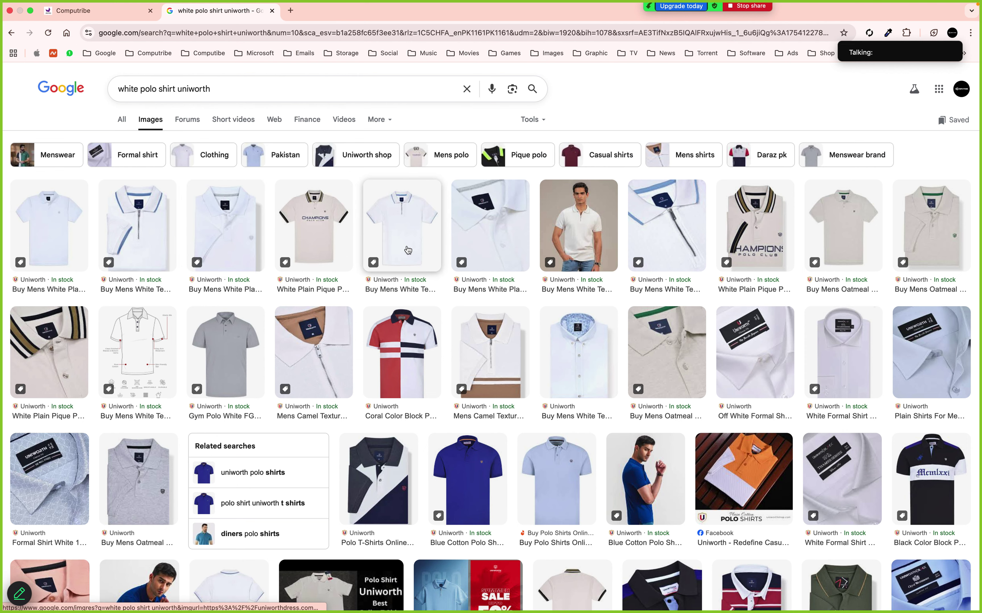
Save the first white pique polo photo to Downloads as TP2504
left_click(36, 228)
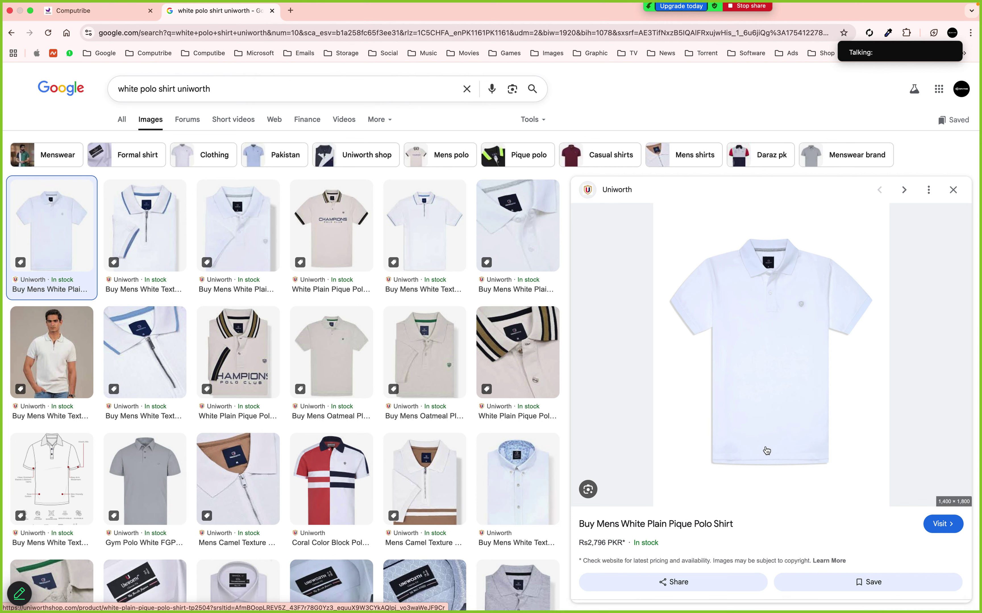
right_click(773, 383)
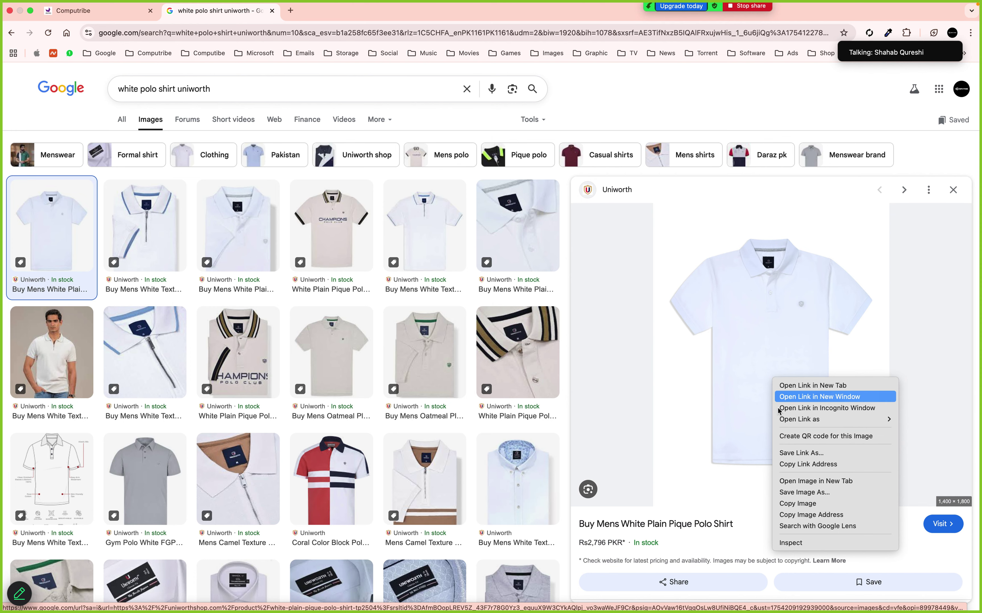
left_click(791, 493)
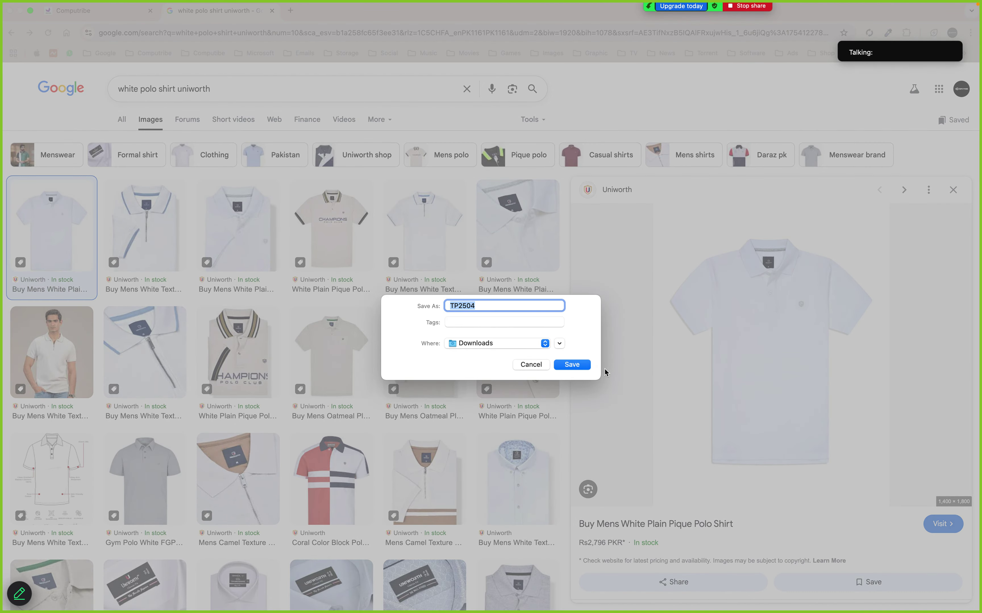
left_click(576, 365)
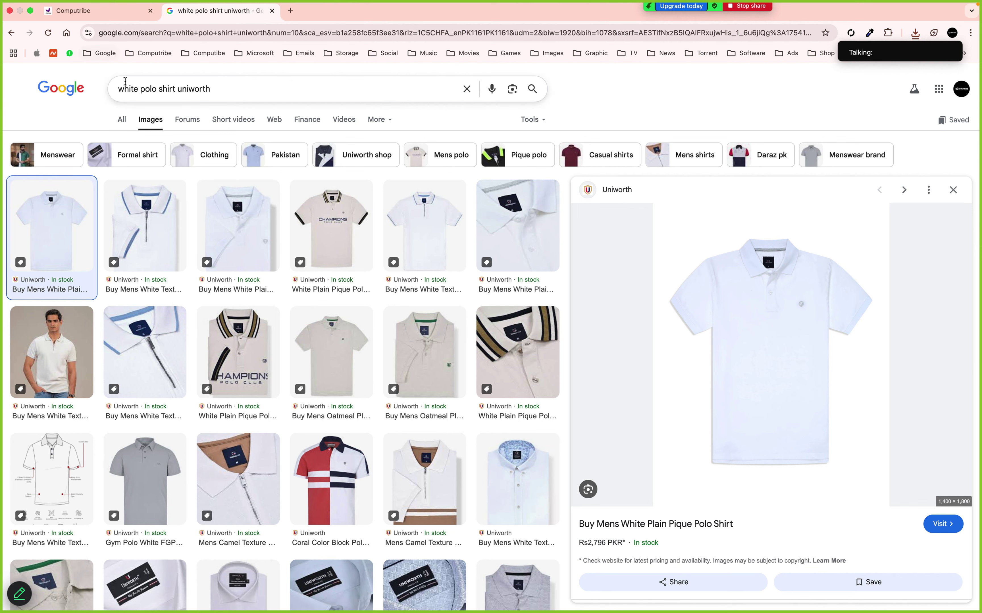
Change the image search to 'black polo shirt uniworth'
double_click(130, 89)
type("black")
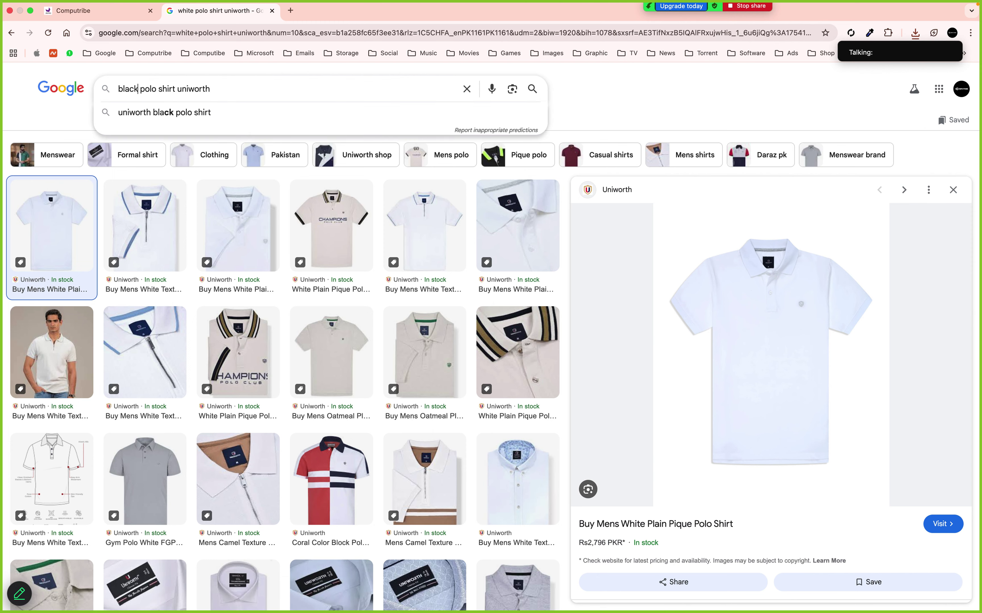
key("Return")
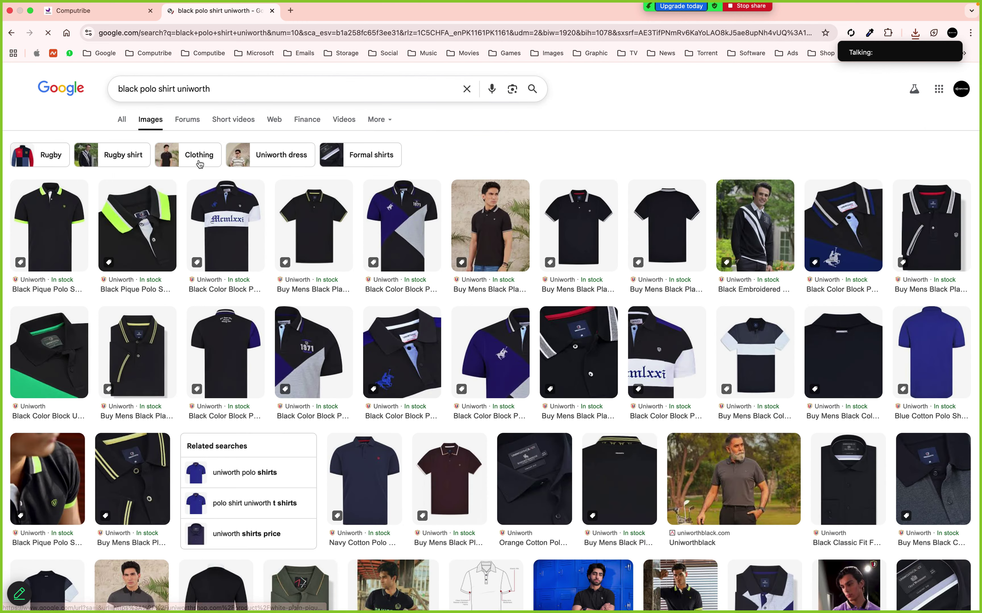
Save the Black Pique Polo Shirt For Men photo to Downloads as TP2462.jpg
left_click(60, 227)
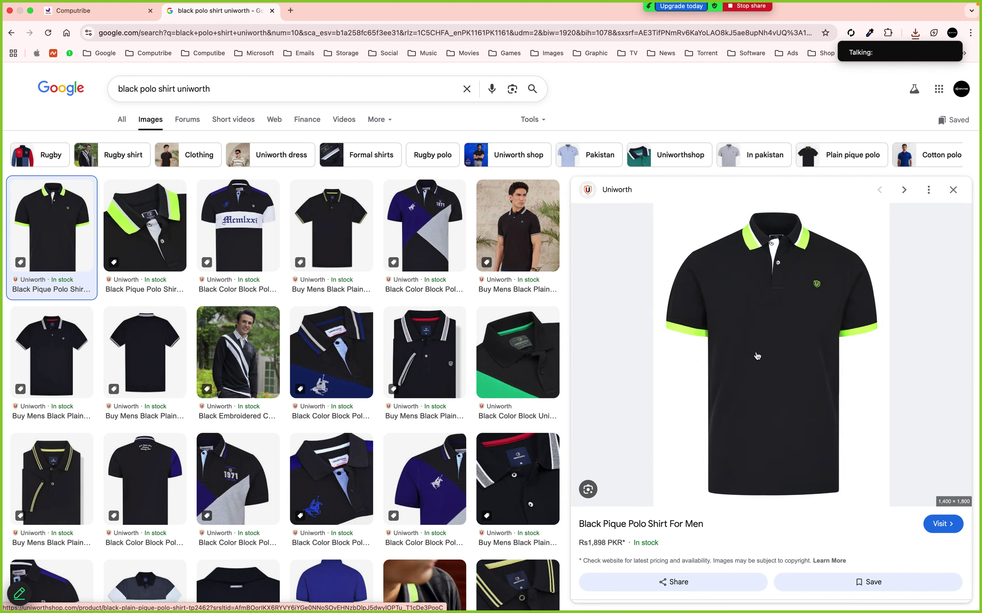
right_click(780, 344)
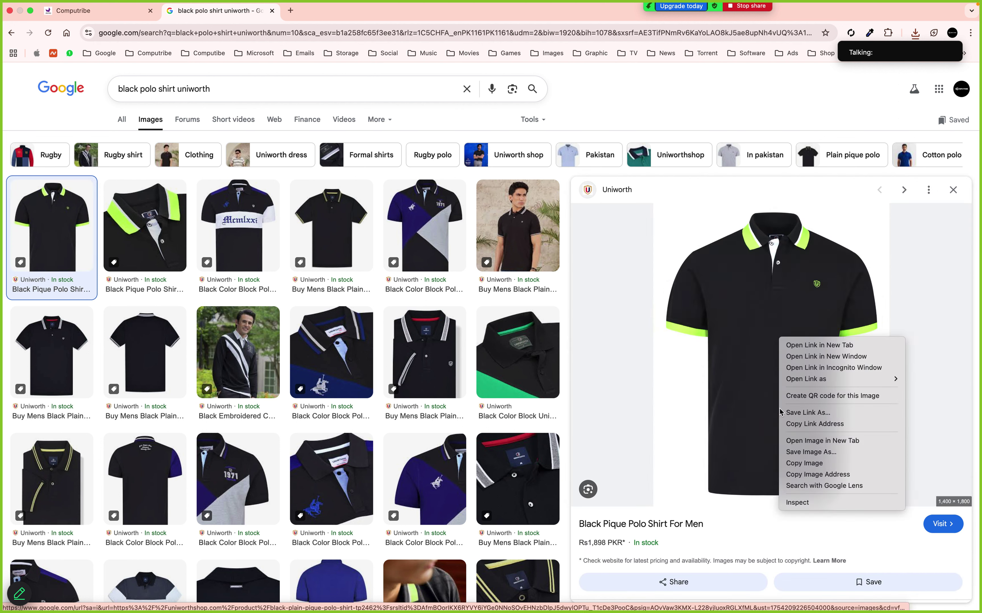
left_click(798, 452)
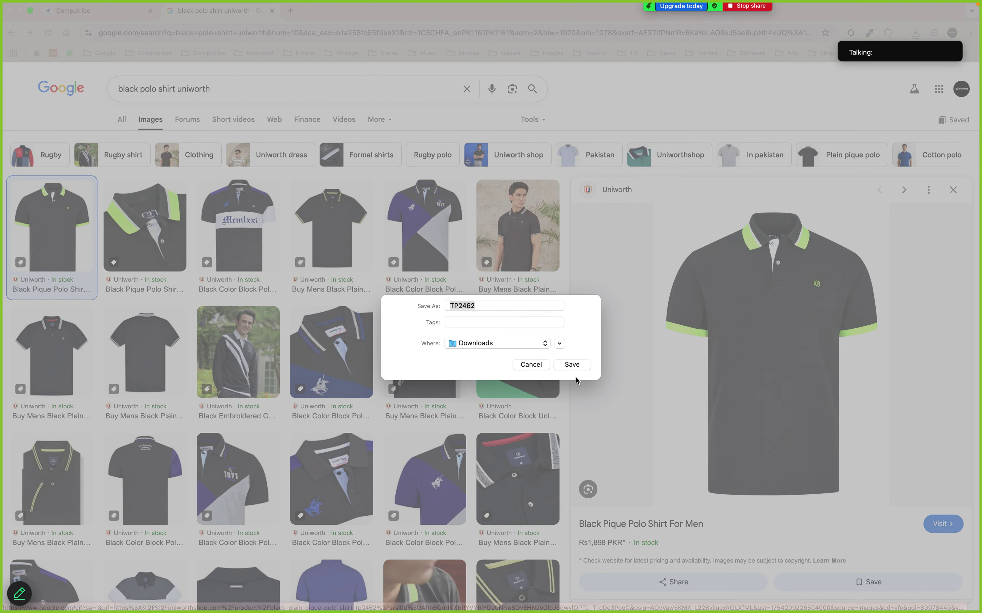
left_click(577, 365)
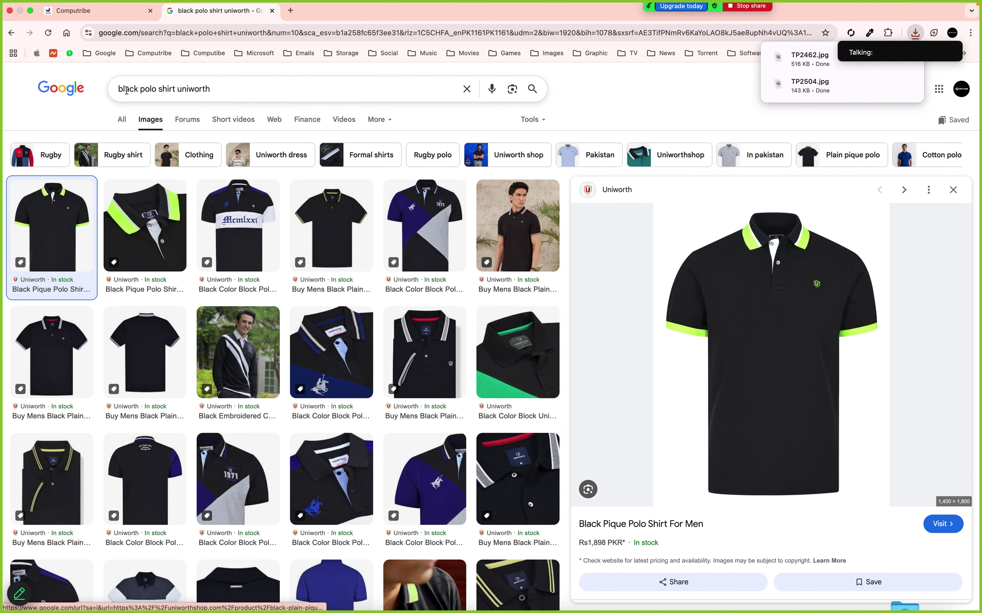
double_click(127, 89)
Search 'red polo shirt uniworth' and save the first red polo photo as TP2410.jpg
type("red")
key("Return")
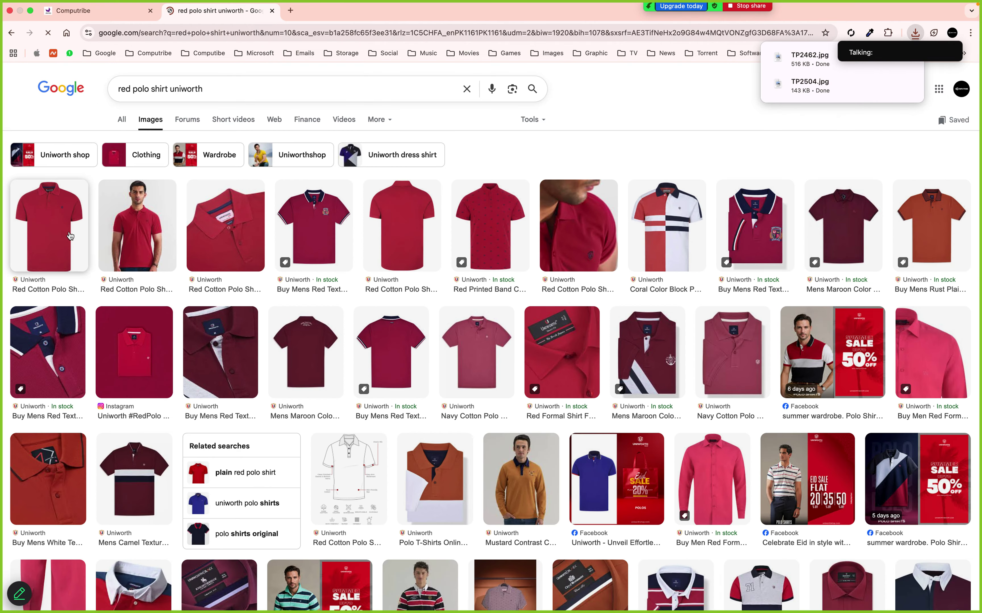
left_click(56, 241)
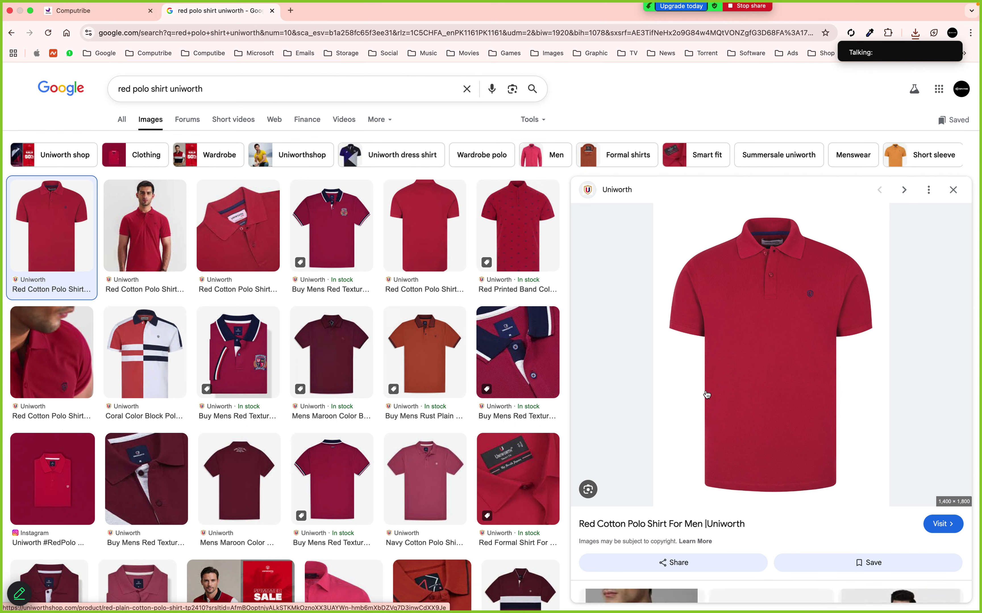
right_click(749, 357)
left_click(769, 467)
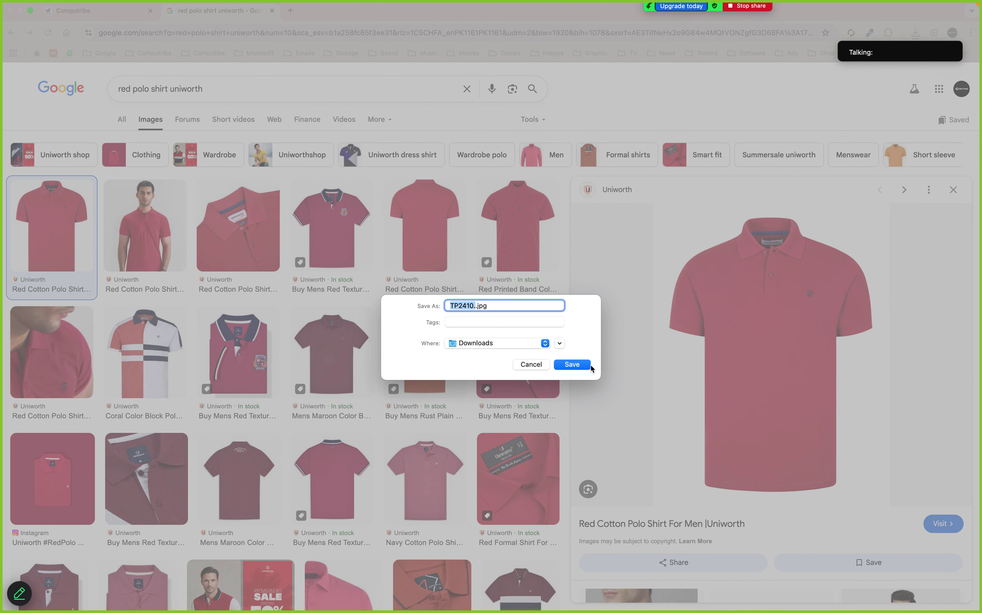
left_click(572, 364)
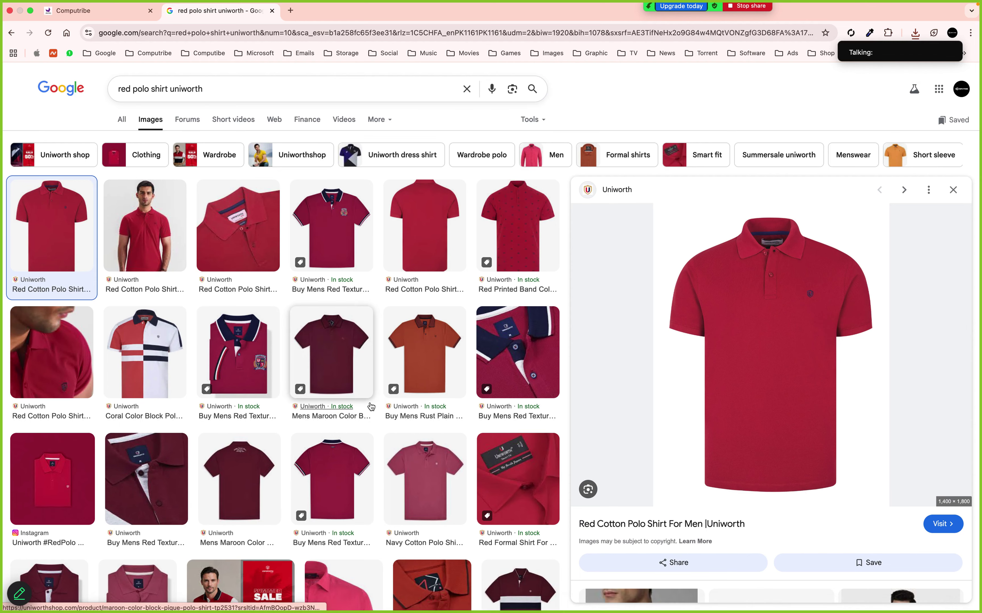
Open a blank Add new product form via Products > All Products, then return to the red polo results
left_click(113, 17)
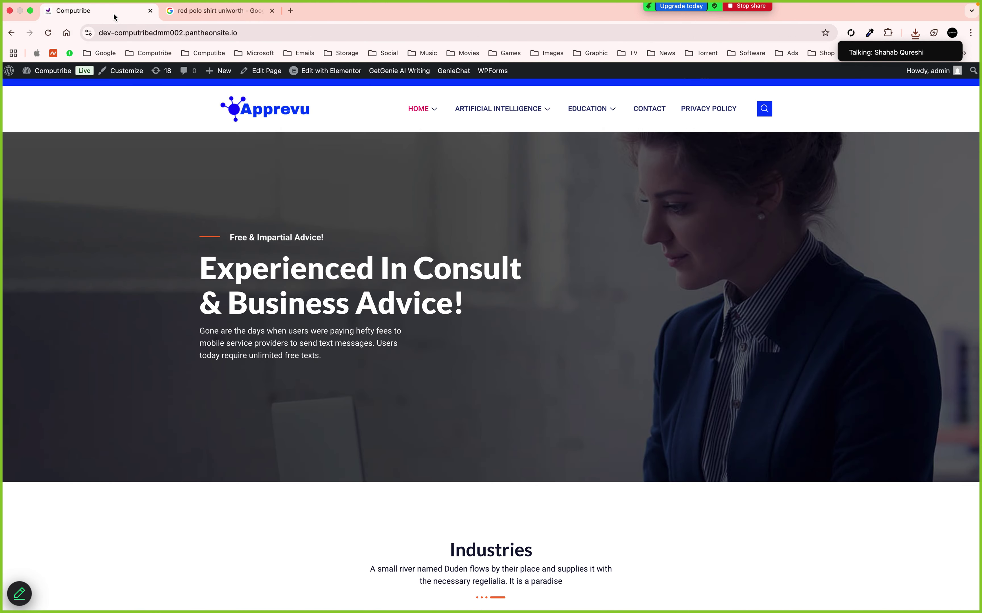
mouse_move(57, 71)
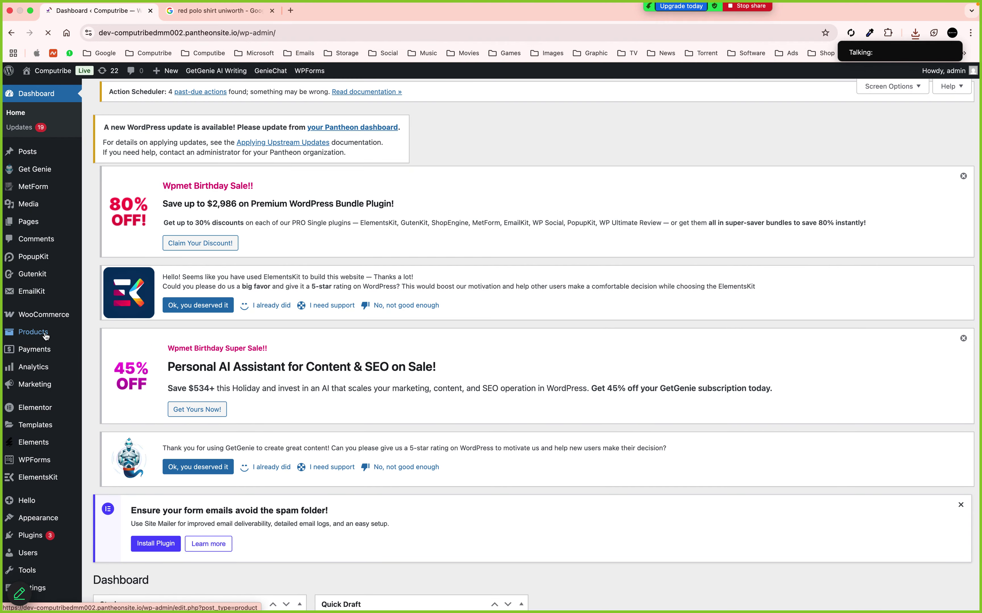
left_click(46, 336)
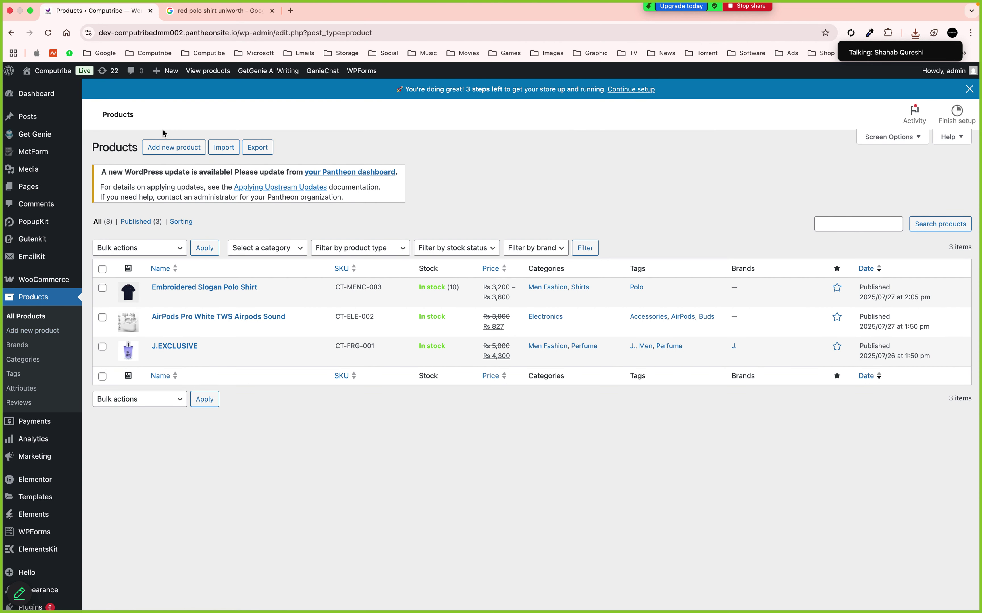
left_click(173, 149)
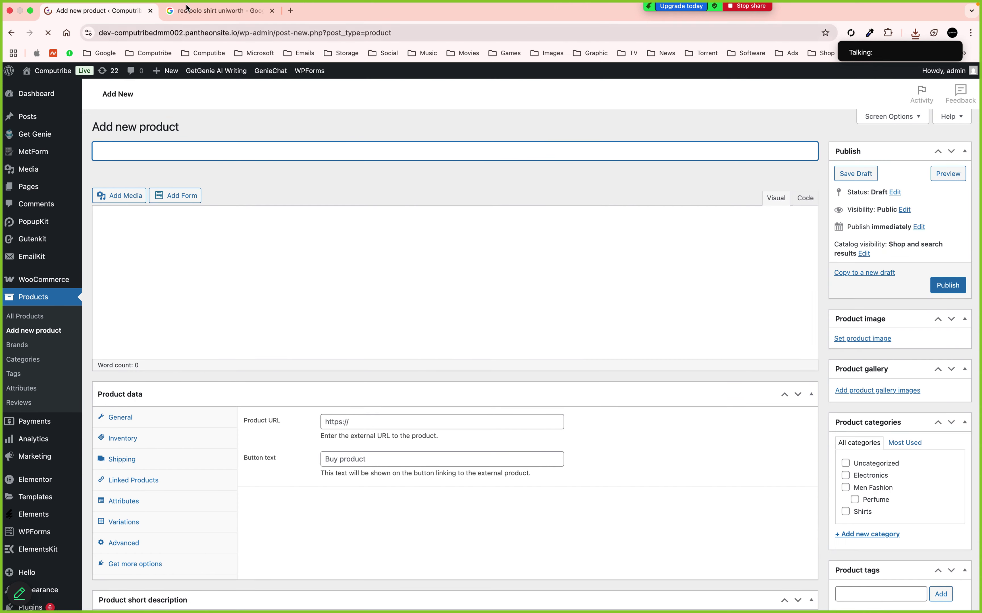
left_click(219, 10)
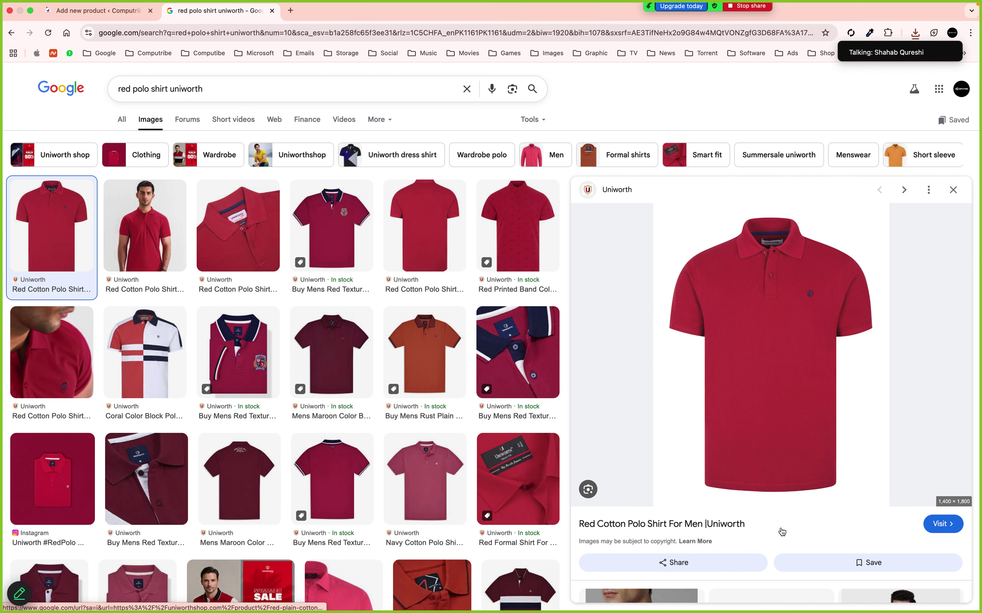
Open Uniworth's Black Plain Pique Polo Shirt store page and close the broken 404 tab
left_click(940, 525)
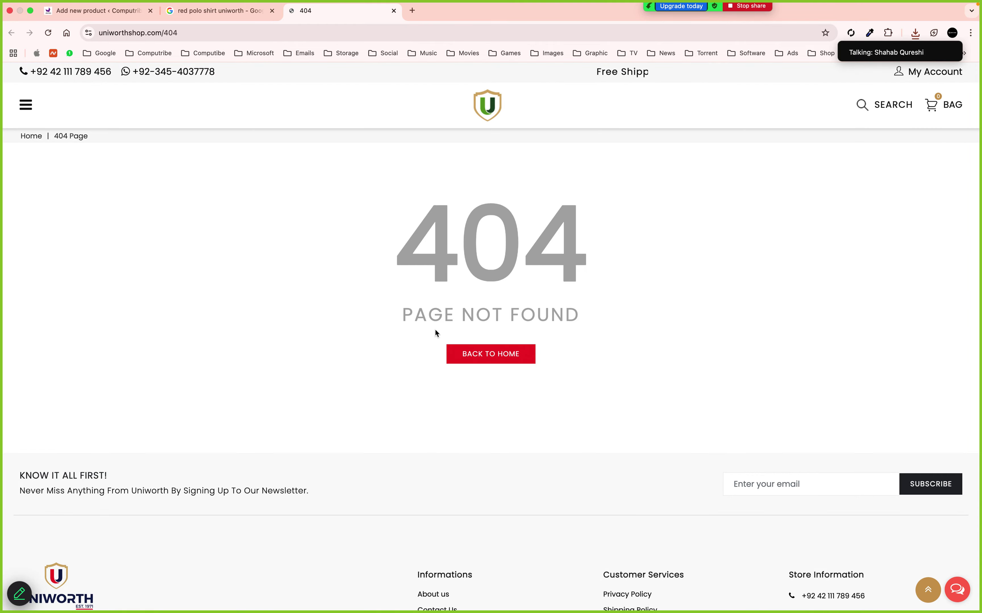
left_click(177, 13)
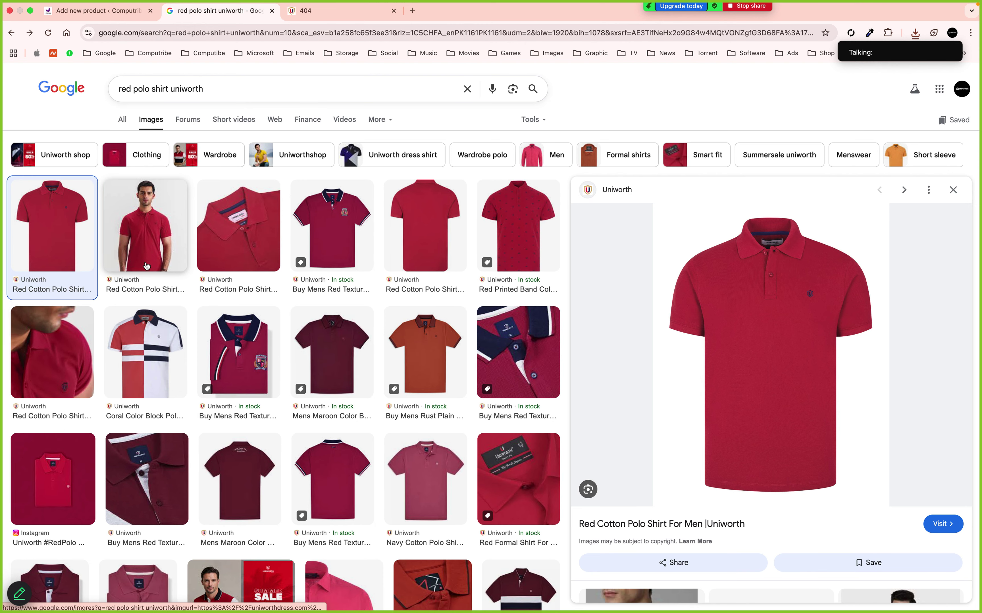
key("Escape")
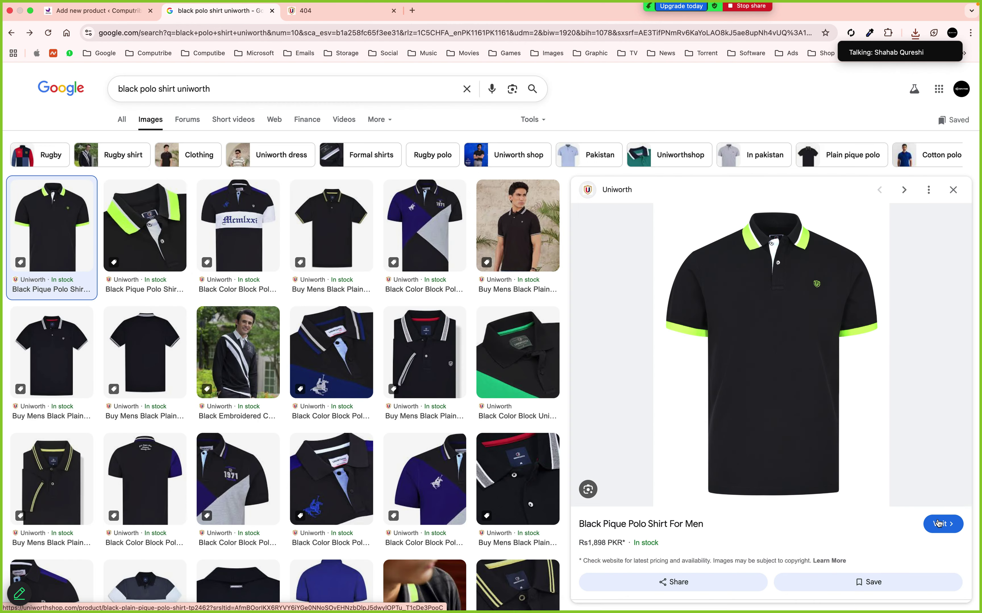
left_click(847, 460)
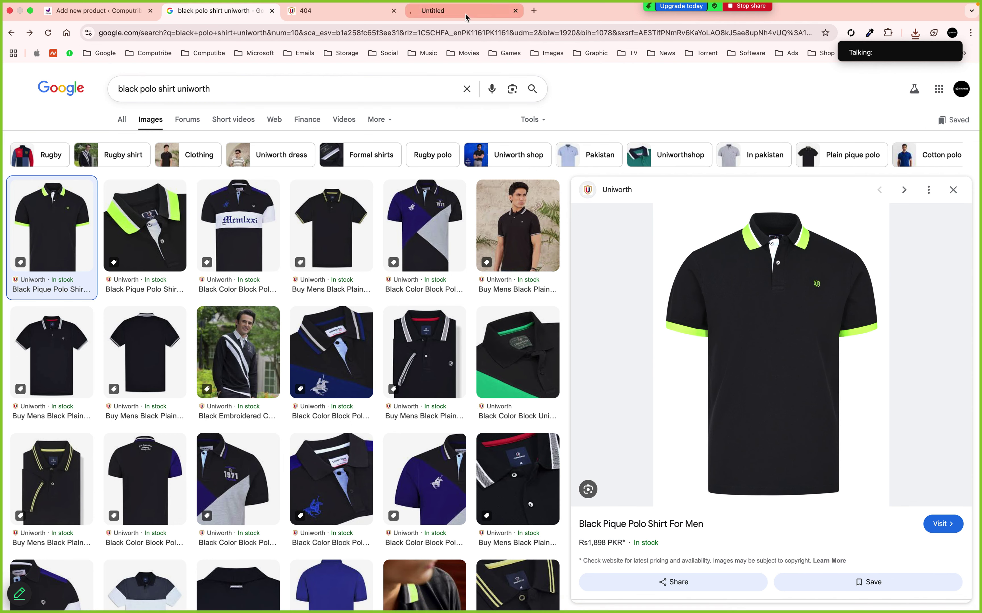
left_click(418, 17)
left_click(394, 11)
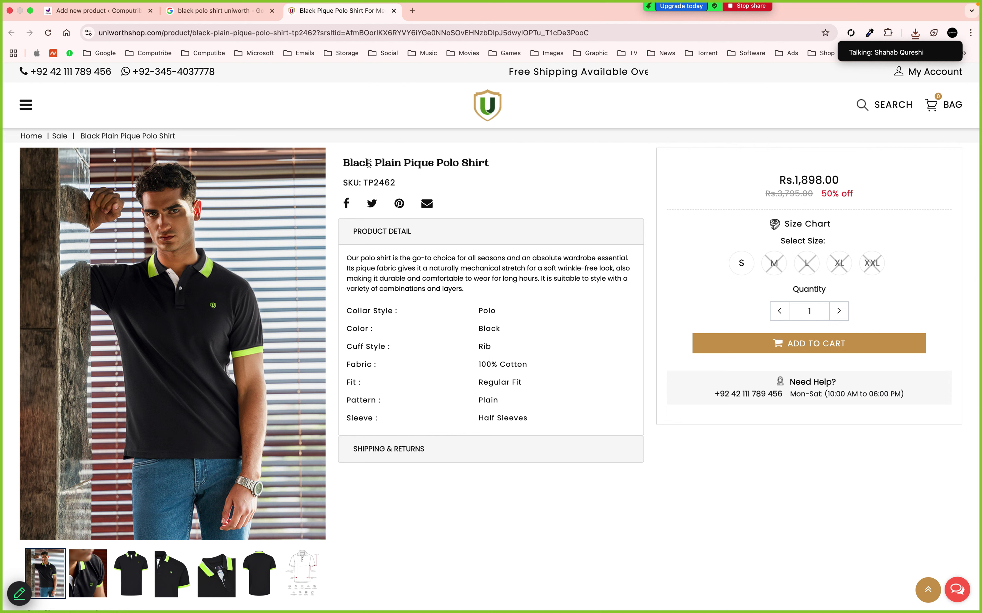
Copy the product name 'Plain Pique Polo Shirt' and return to the product form
left_click_drag(375, 164, 494, 168)
key("super+c")
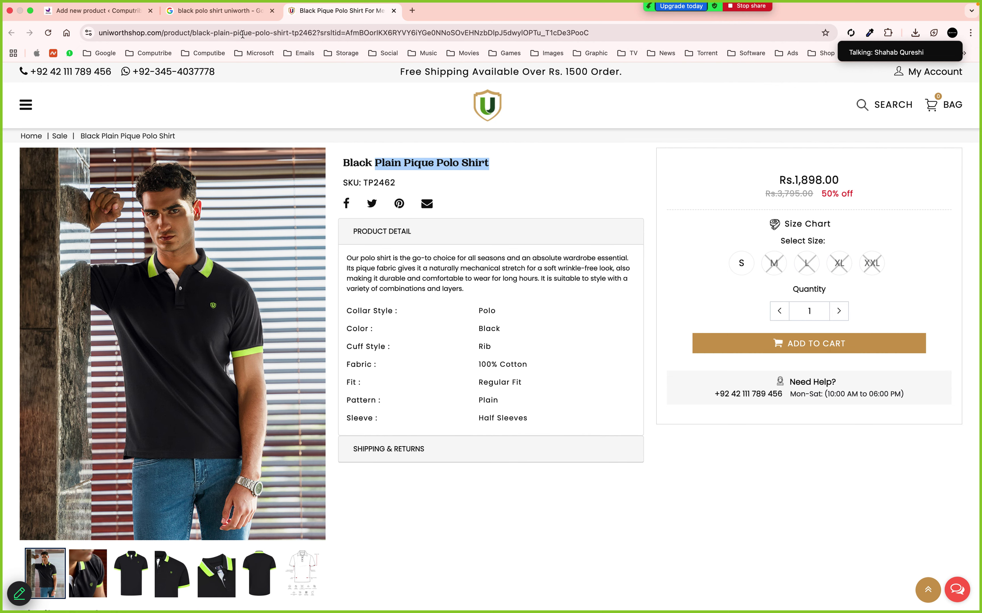
left_click(228, 17)
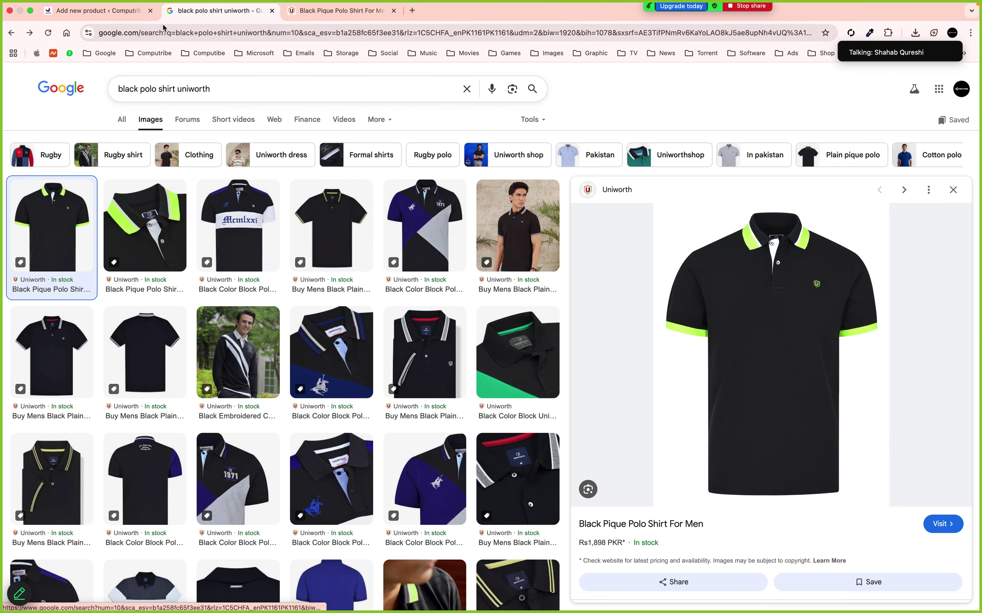
left_click(133, 16)
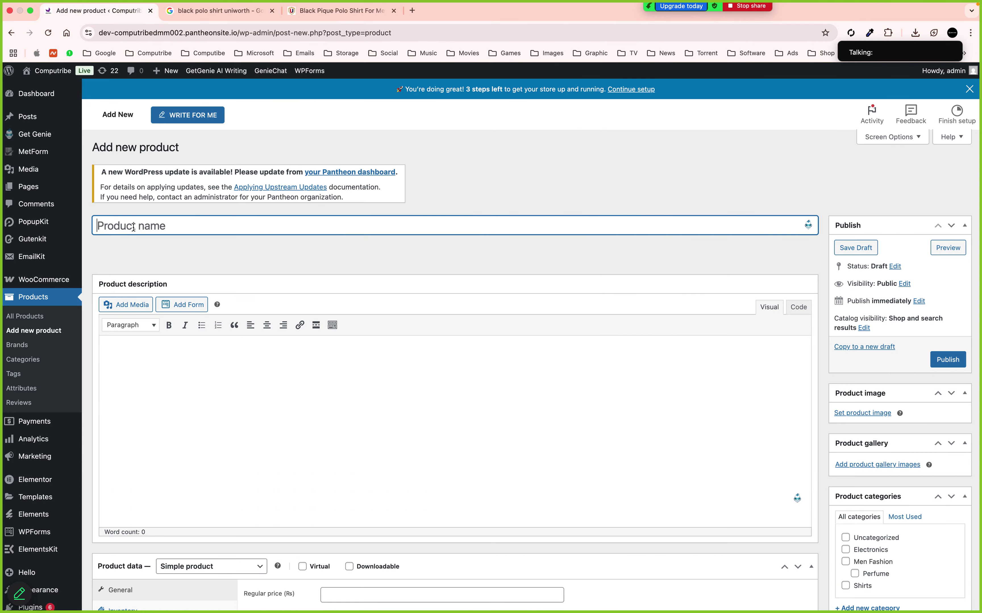
Paste 'Plain Pique Polo Shirt' as the product title and copy Uniworth's description paragraph
key("super+v")
left_click(185, 260)
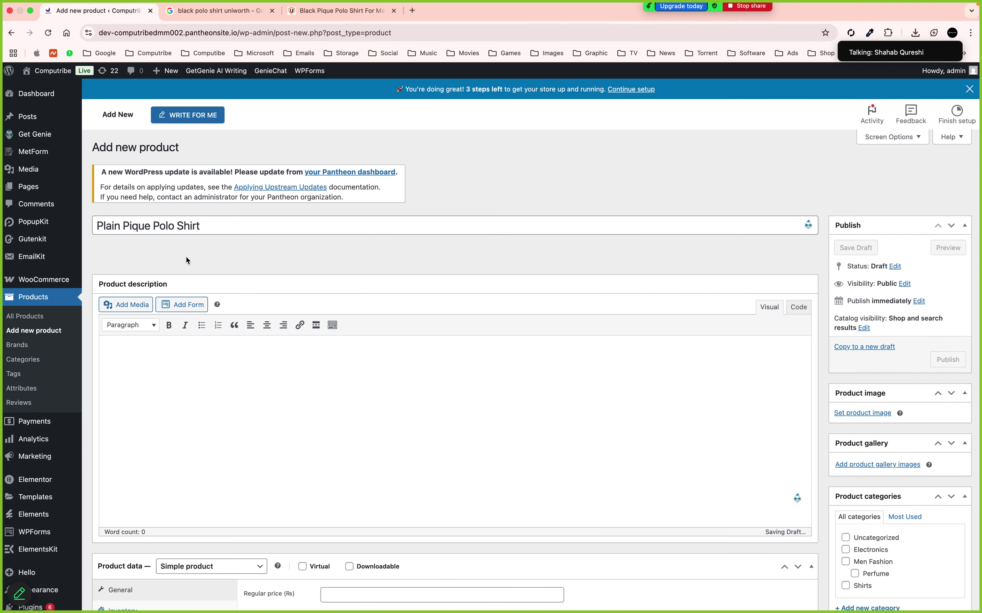
left_click(329, 10)
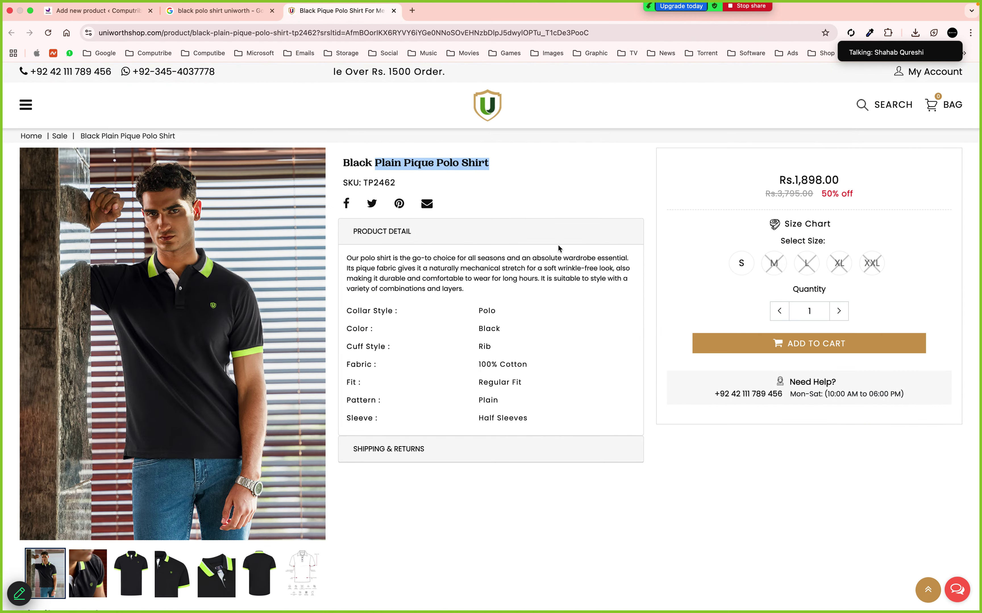
scroll(557, 244, "down", 3)
scroll(557, 245, "up", 4)
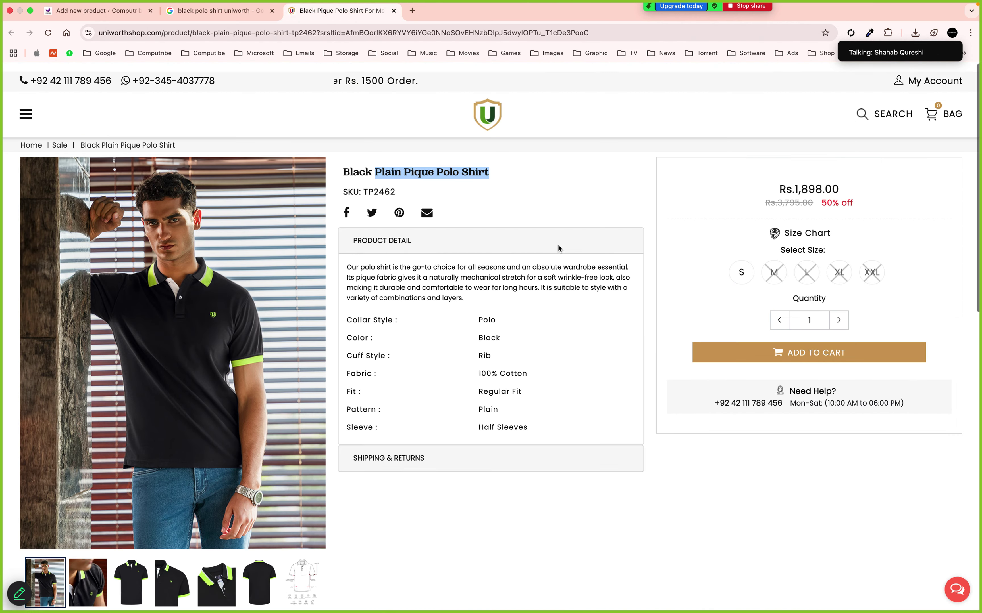
scroll(557, 248, "down", 1)
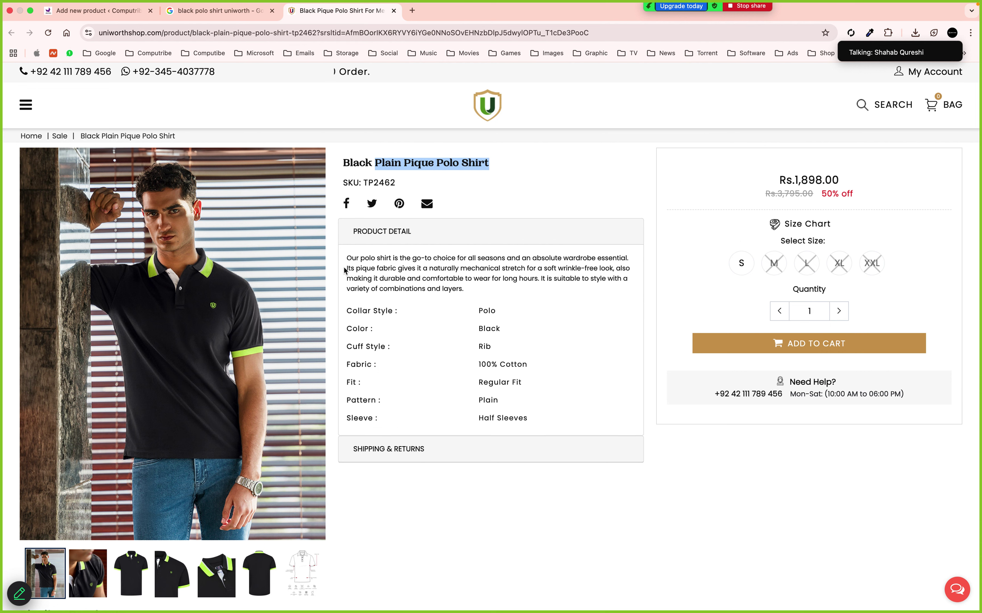
left_click_drag(346, 257, 462, 287)
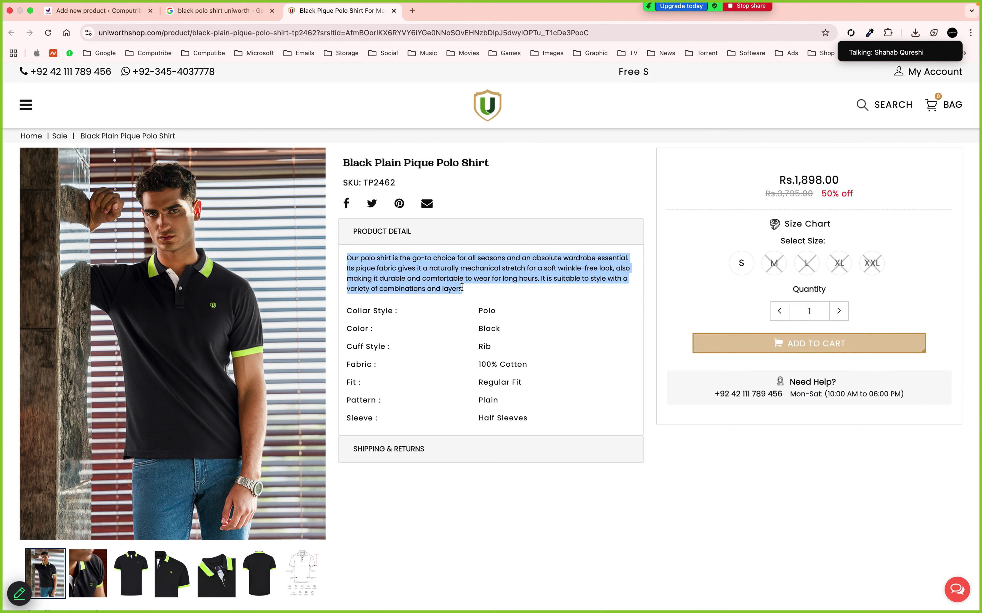
left_click_drag(358, 311, 521, 418)
left_click(353, 255)
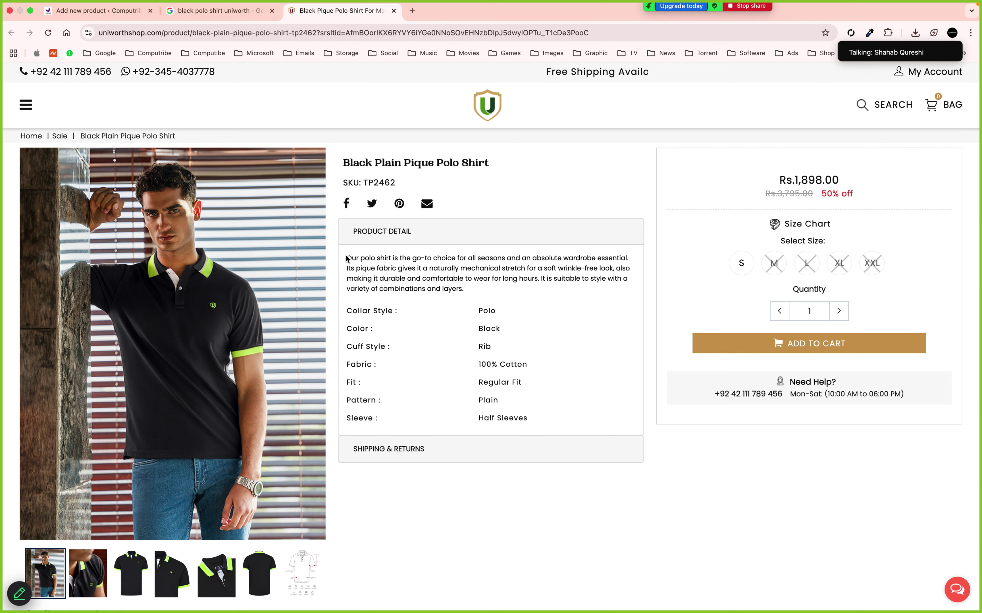
left_click_drag(346, 258, 465, 288)
key("super+c")
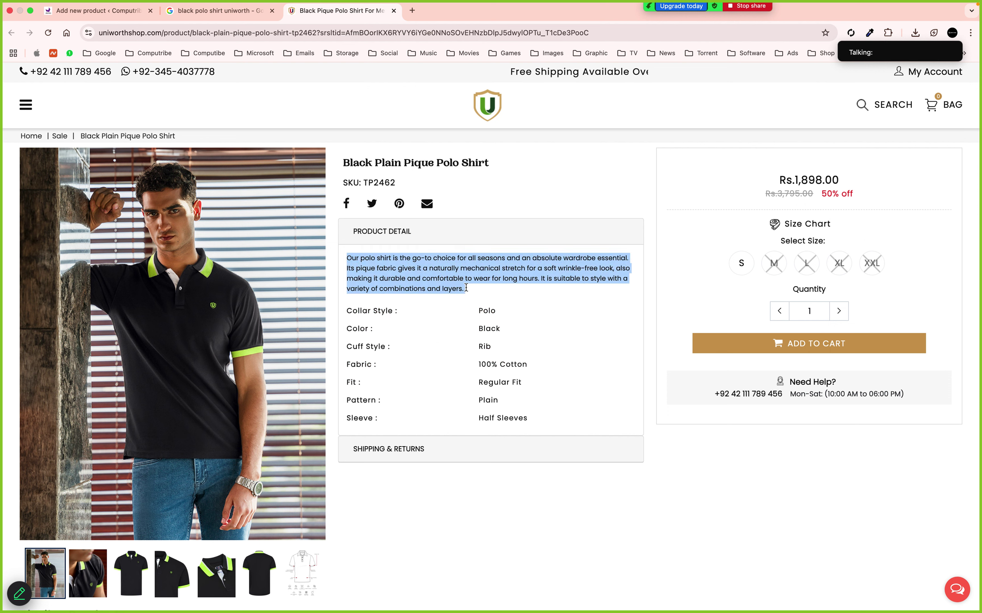
Paste the Uniworth description paragraph into the product description
left_click(205, 18)
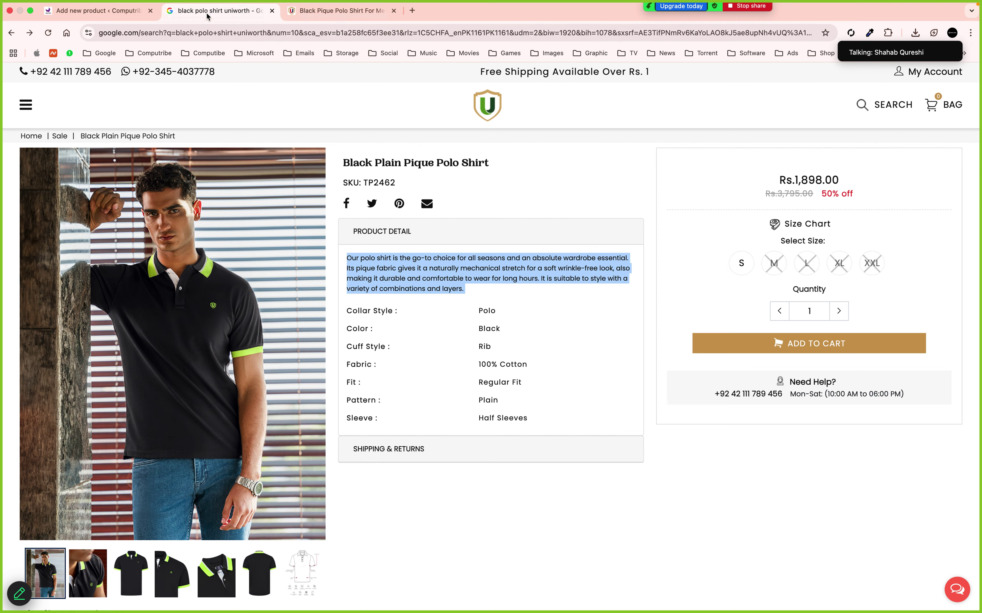
left_click(116, 19)
left_click(173, 367)
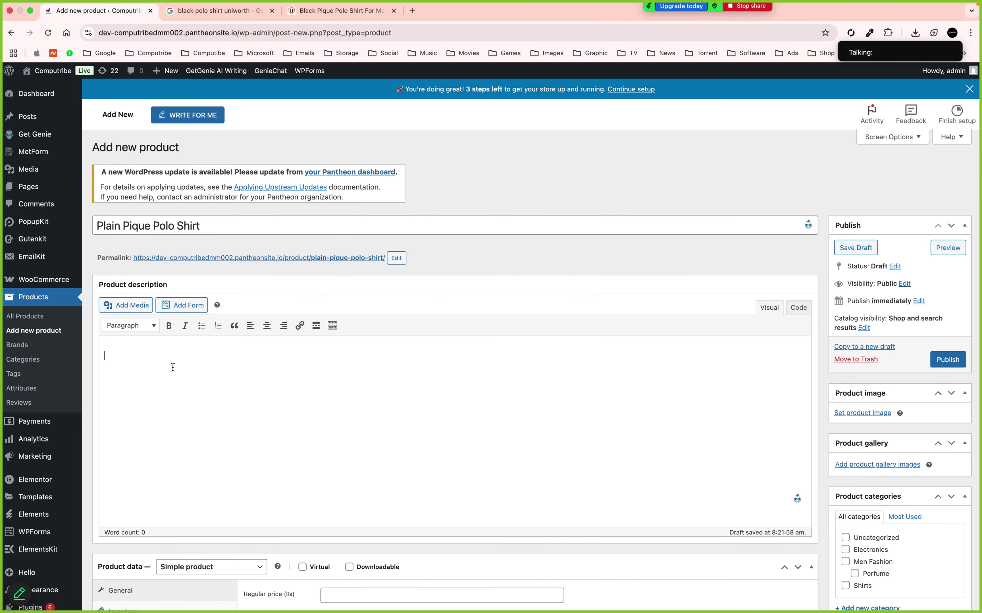
key("super+v")
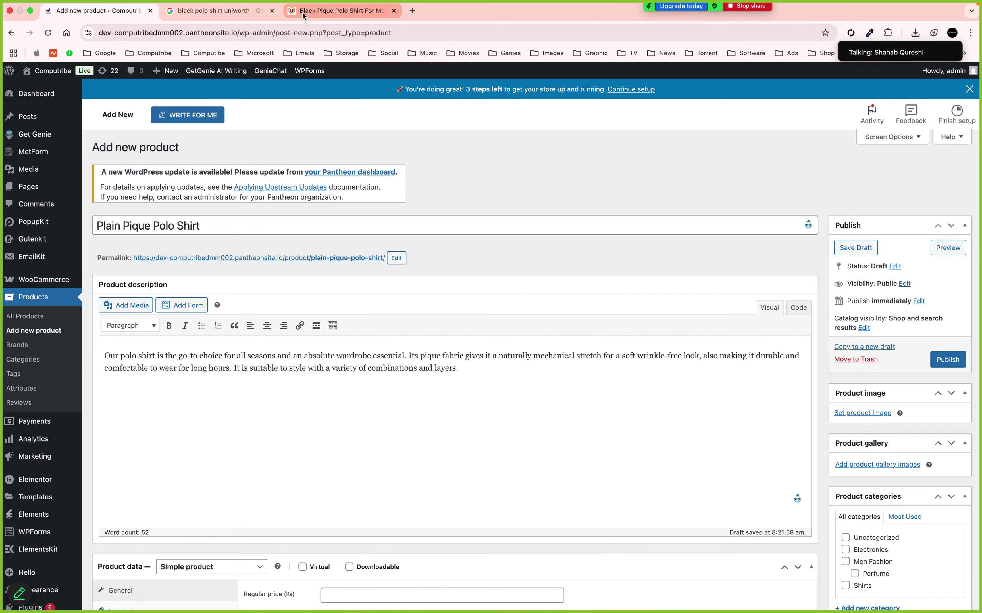
Copy the spec table from Collar Style to Half Sleeves on the Uniworth page
left_click_drag(341, 11, 227, 12)
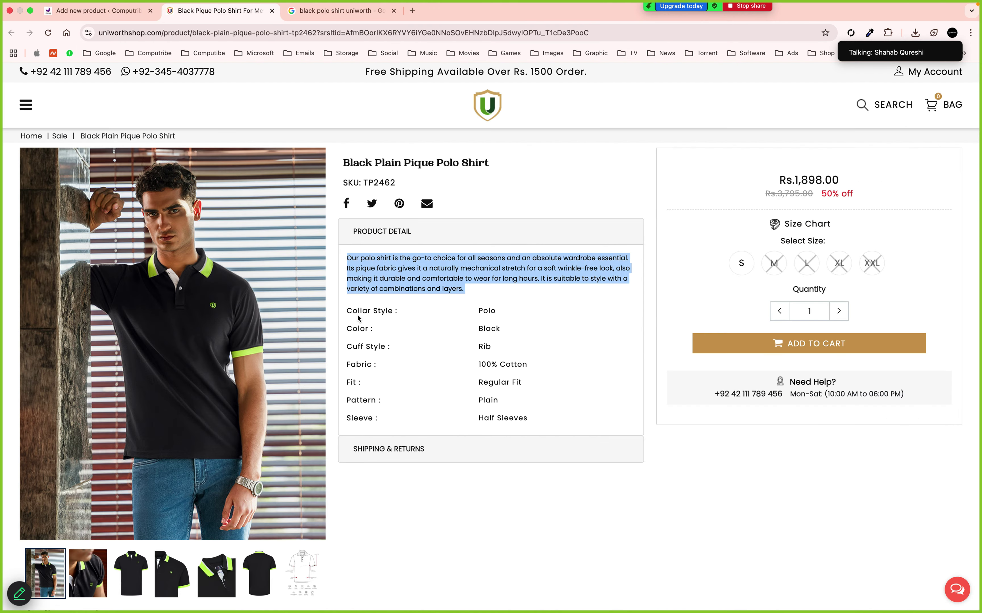
left_click(349, 311)
left_click_drag(348, 311, 536, 426)
key("super+c")
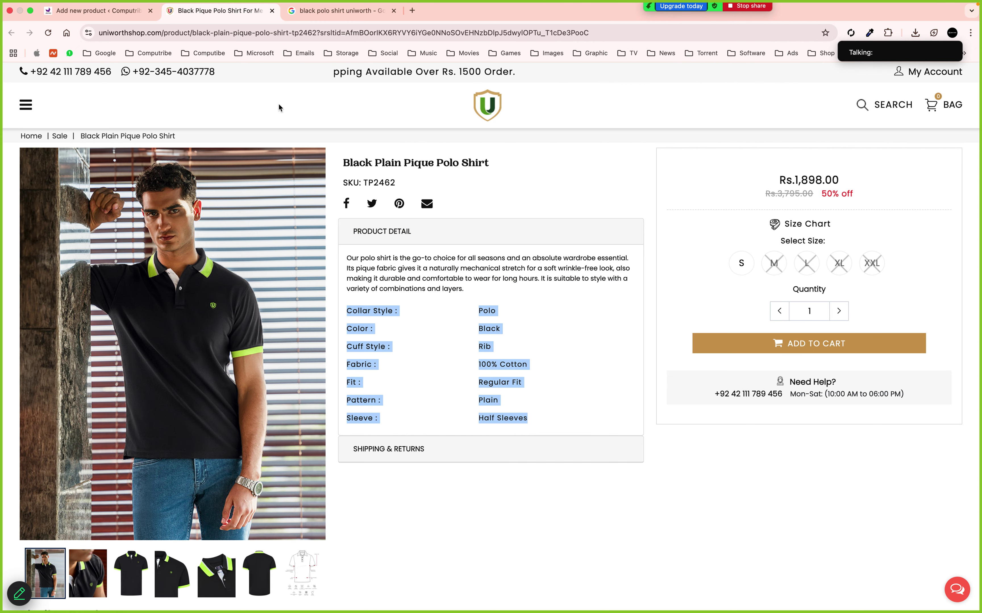
left_click(113, 15)
Paste the formatted spec table into the short description, then undo it
scroll(254, 316, "down", 10)
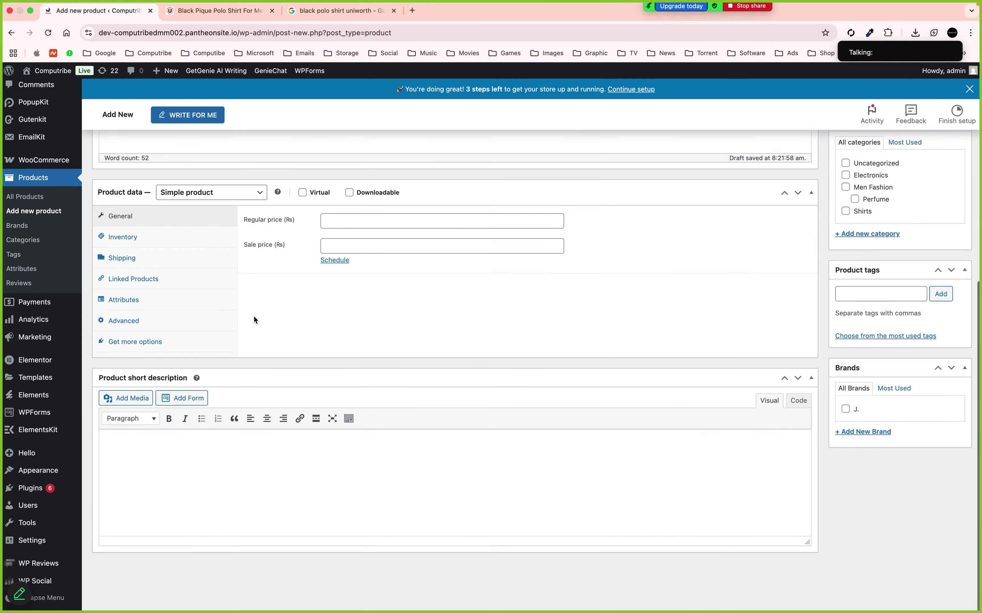
scroll(226, 441, "up", 1)
left_click(210, 472)
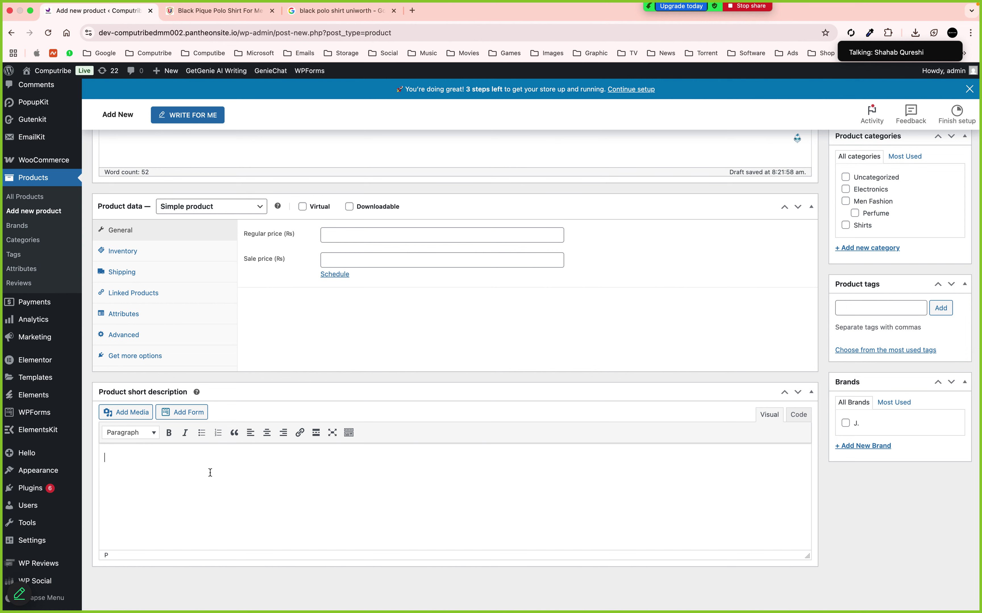
key("super+v")
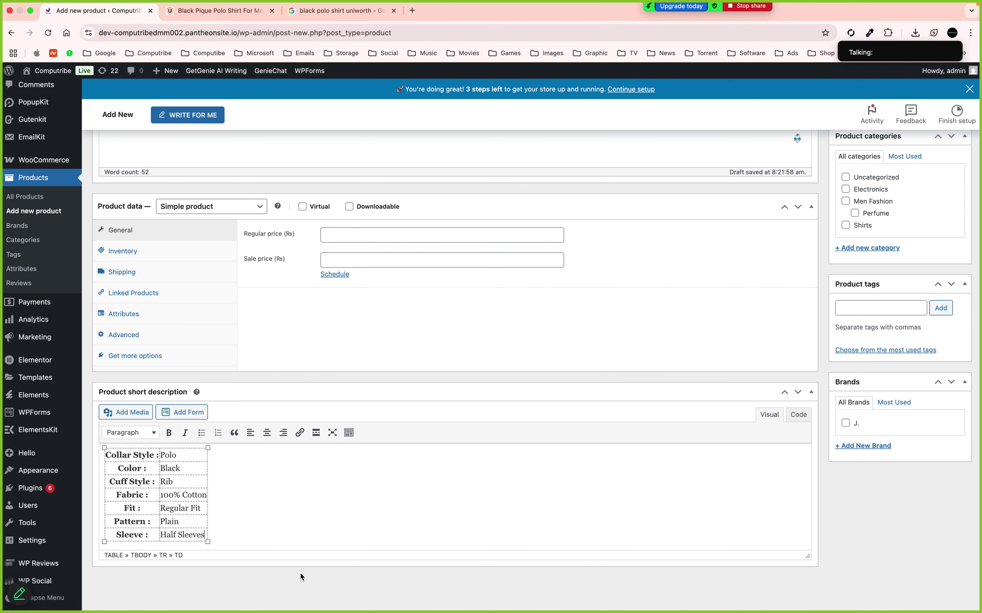
left_click(300, 573)
left_click(223, 502)
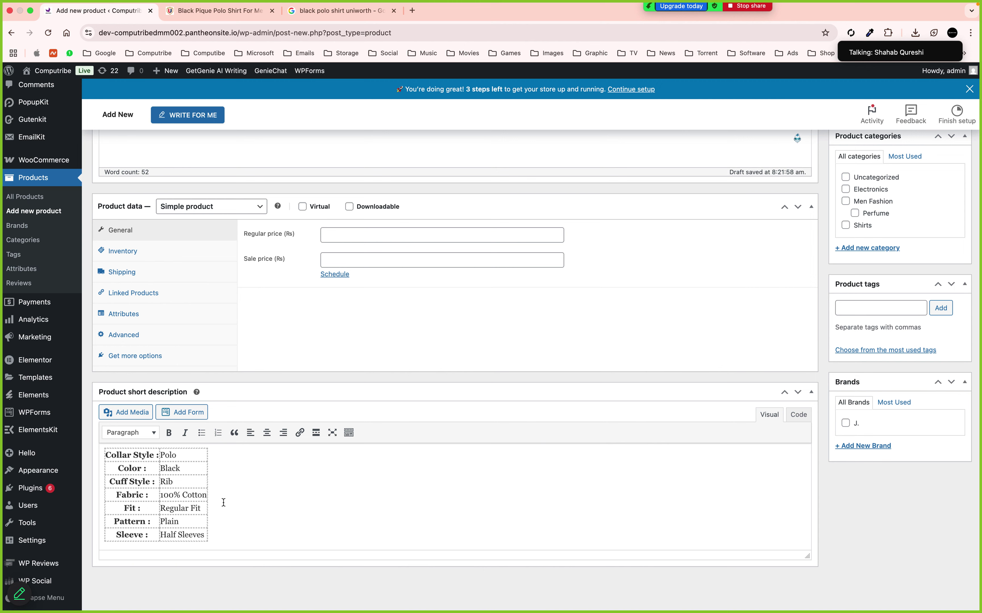
key("super+z")
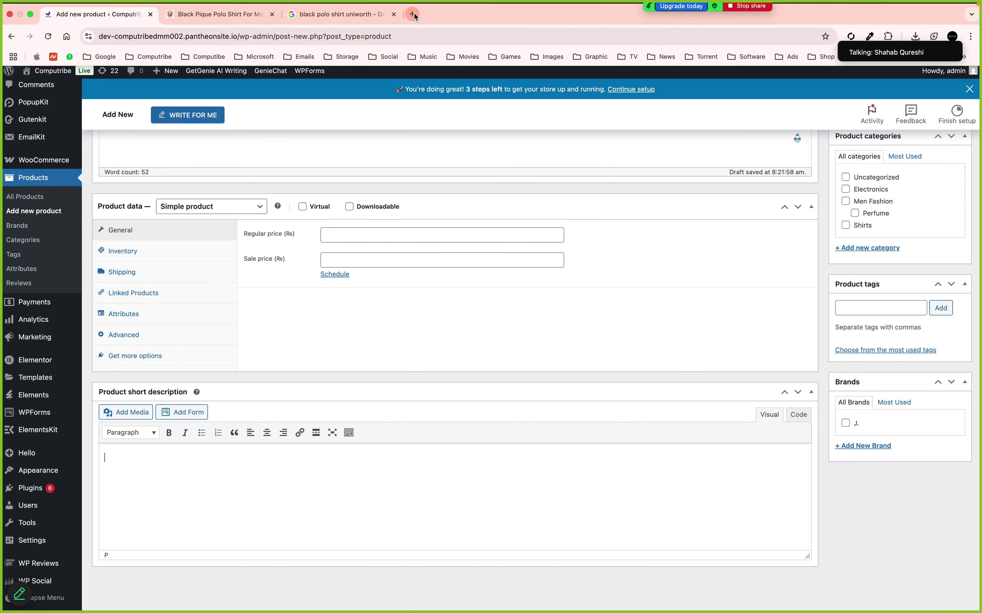
Strip the specs' formatting in a new tab's address bar and paste them as plain text
left_click(412, 10)
key("super+v")
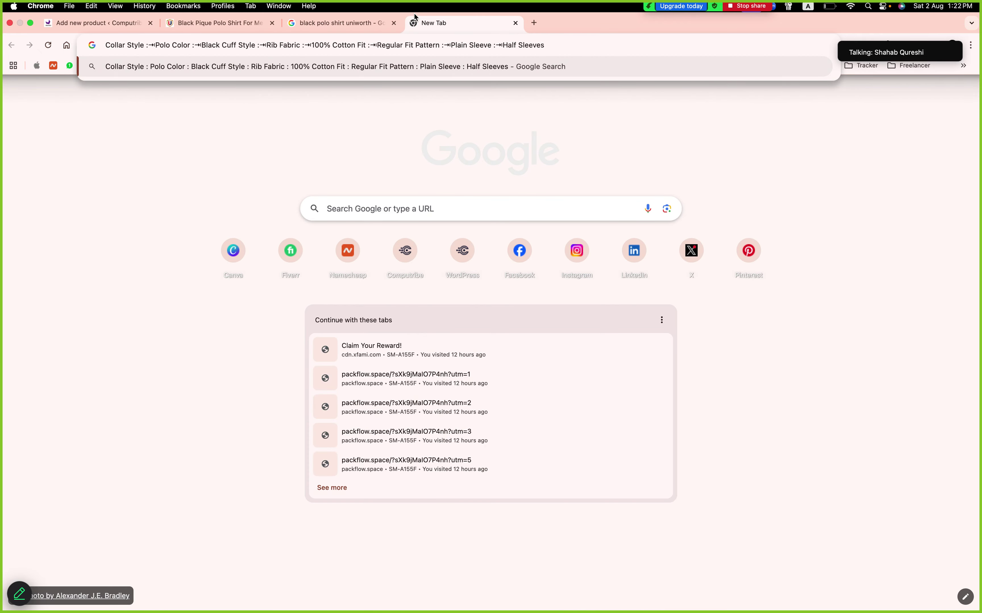
key("super+a")
key("super+c")
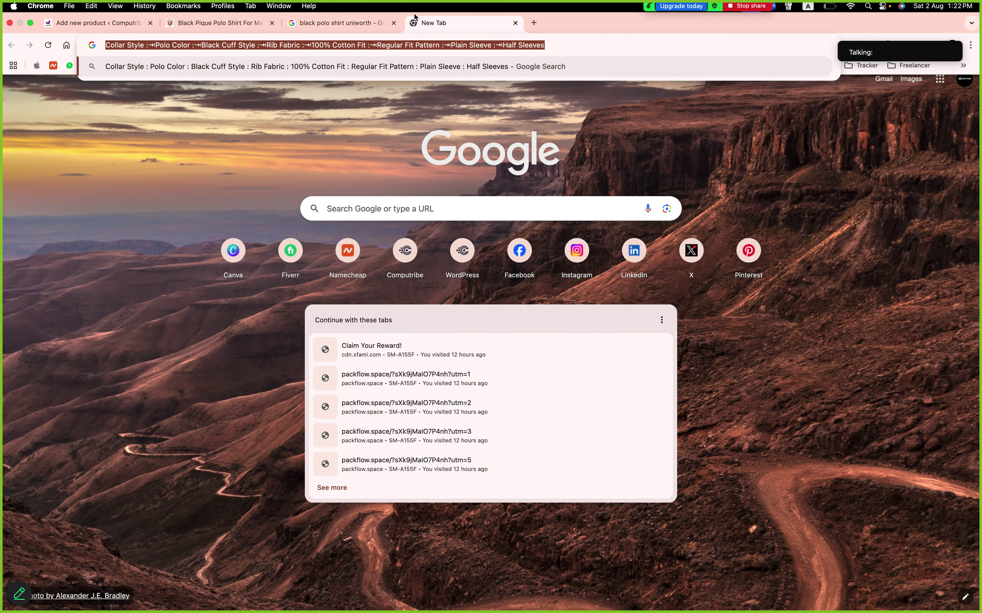
left_click(79, 22)
left_click(208, 482)
key("super+v")
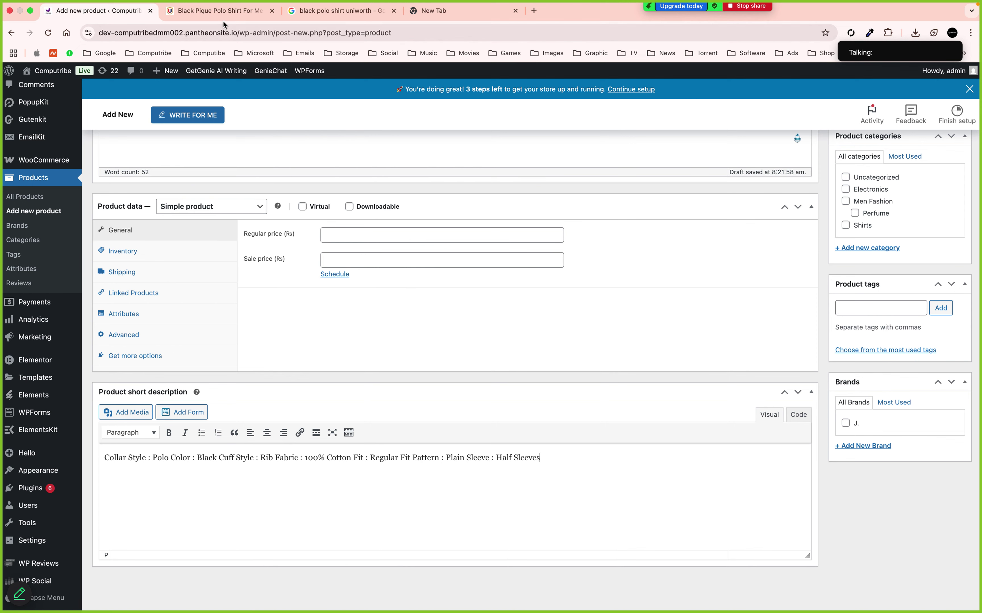
Put the Color, Style, Fabric and Fit specs on their own lines
left_click(223, 11)
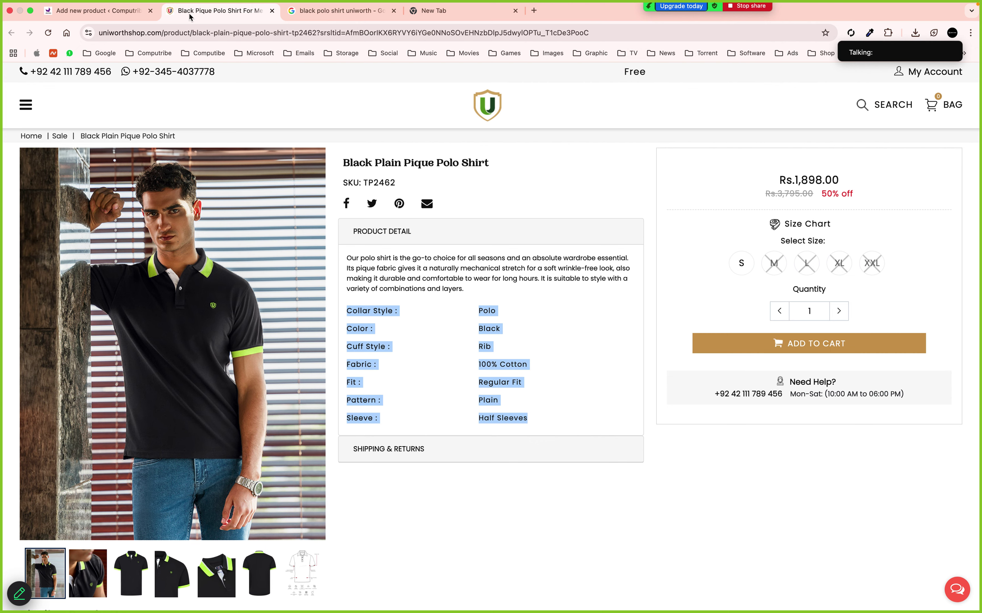
left_click(98, 11)
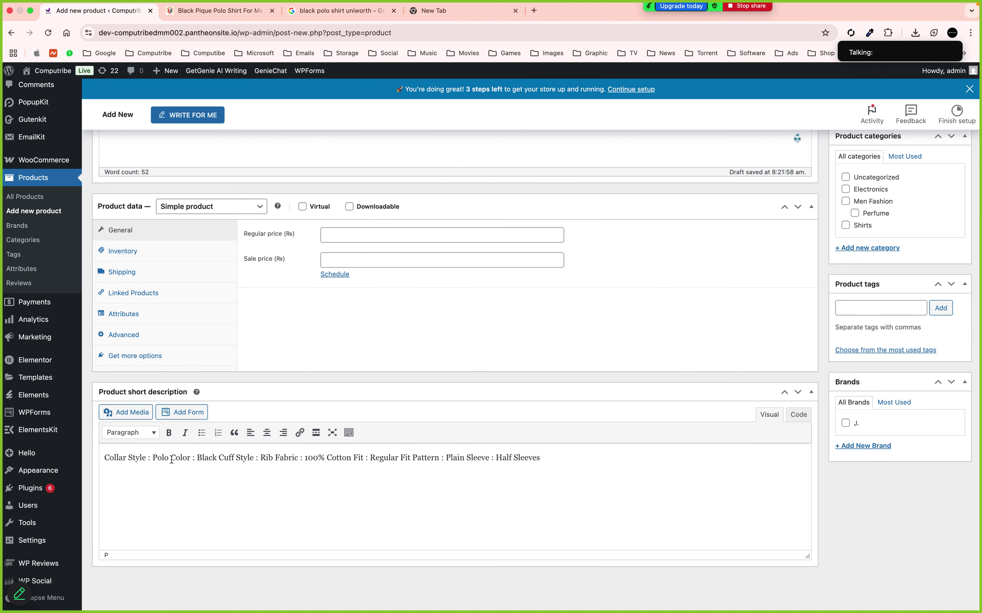
key("Return")
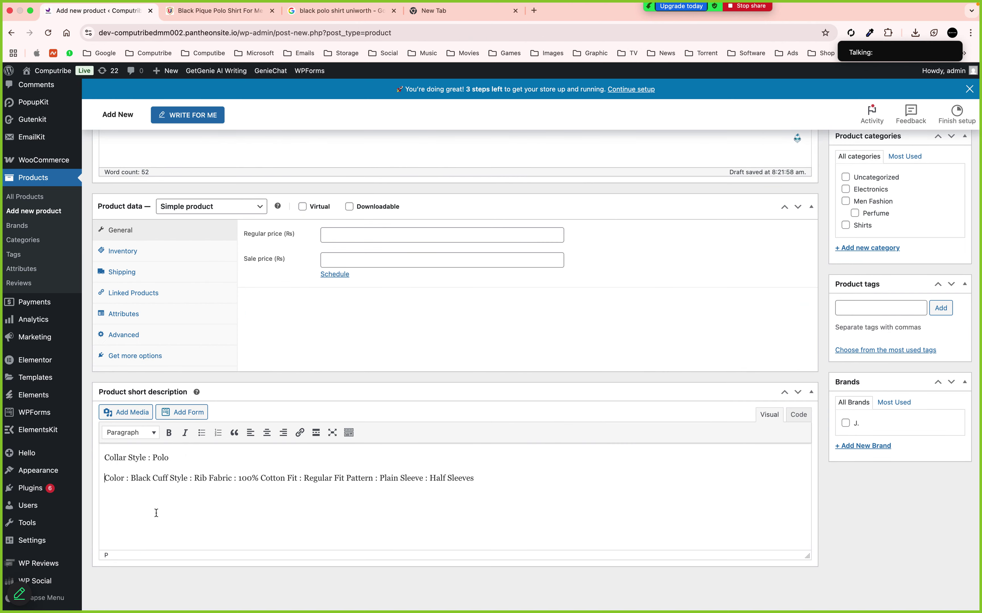
left_click(171, 480)
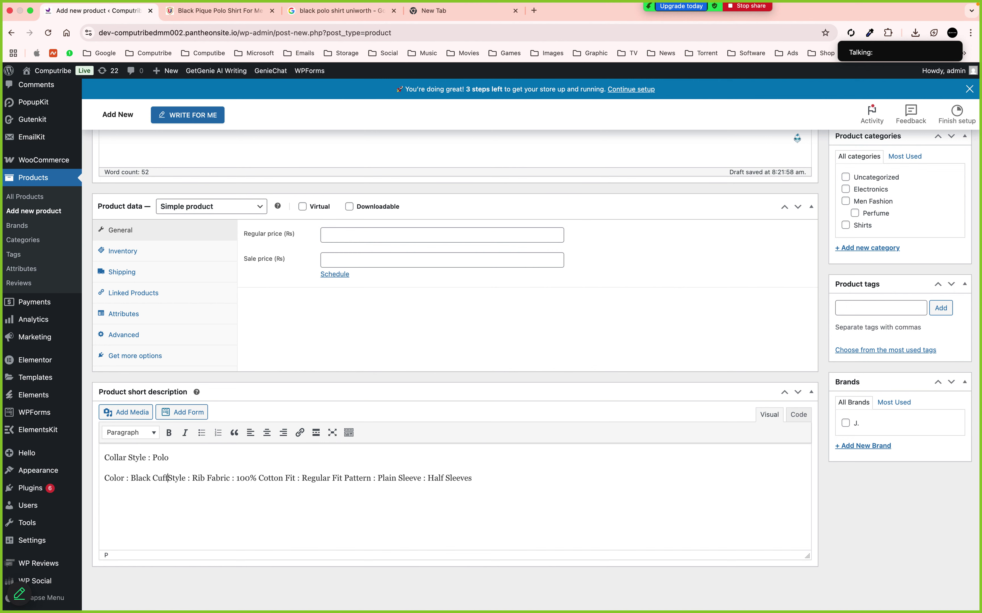
key("Return")
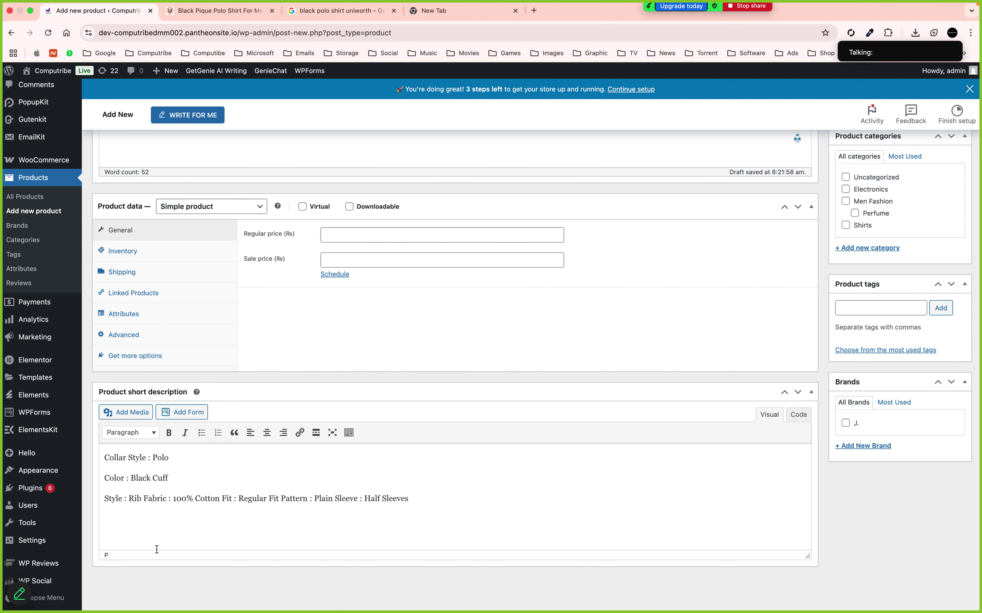
key("Return")
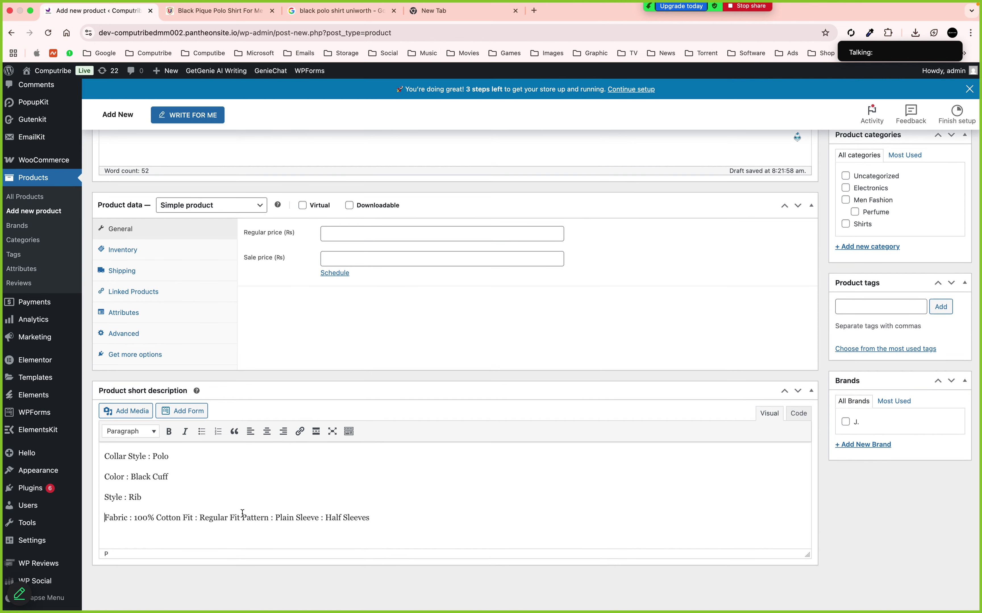
left_click(182, 520)
key("Return")
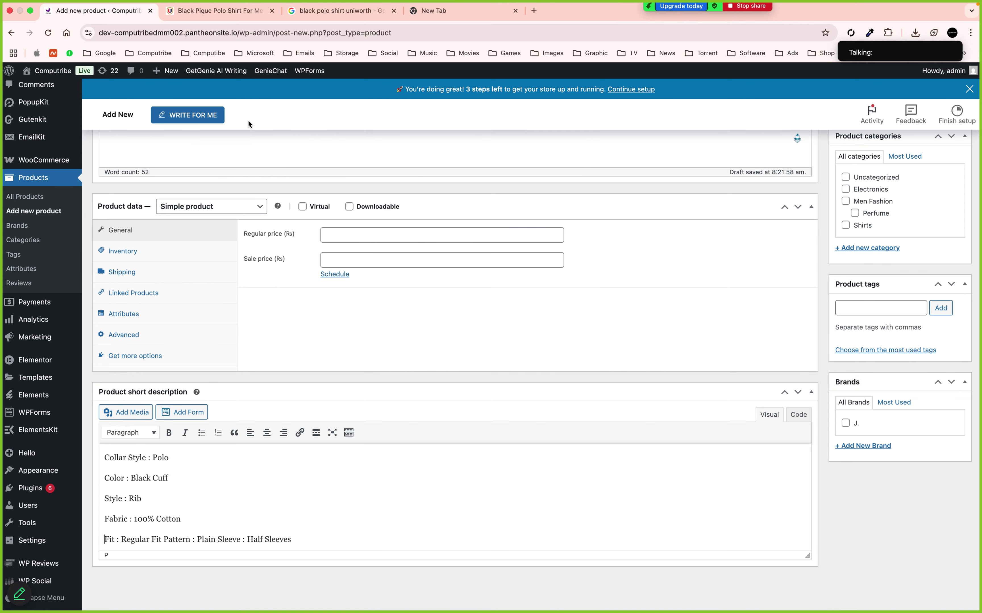
Put the Pattern and Sleeve specs on their own lines
left_click(218, 24)
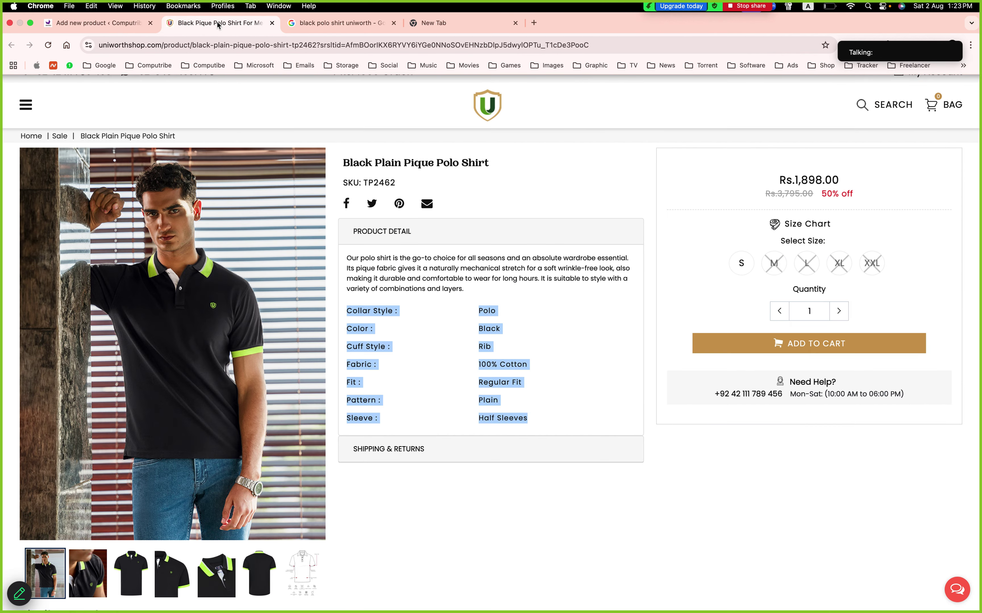
left_click(116, 25)
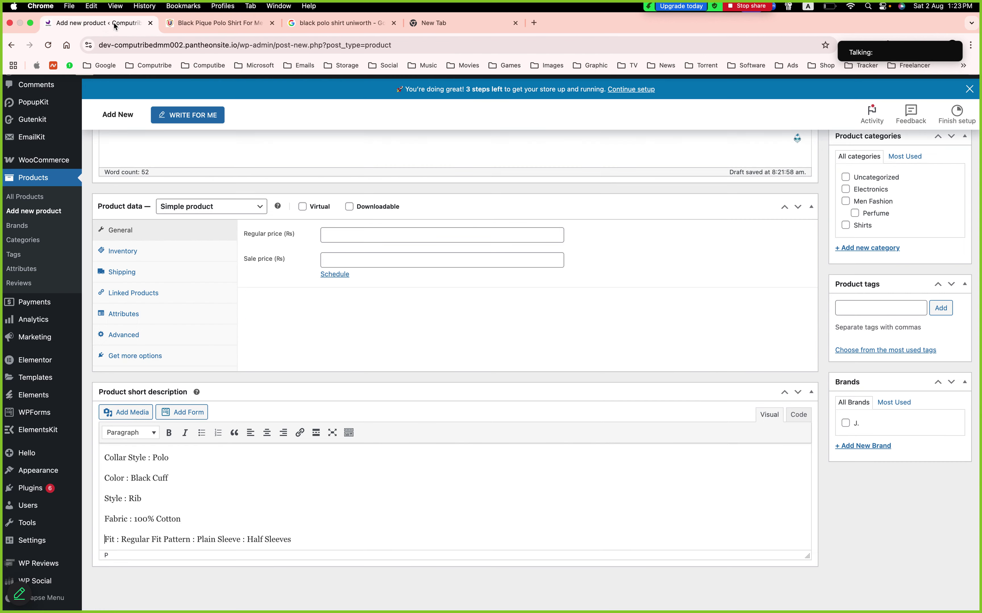
left_click(164, 538)
key("Return")
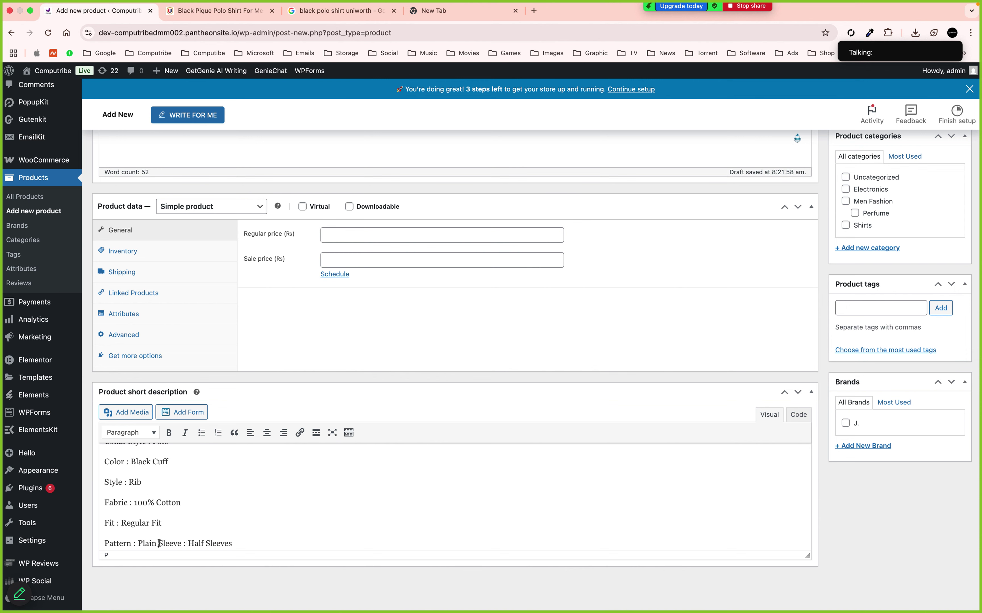
left_click(159, 543)
key("Return")
scroll(213, 529, "up", 2)
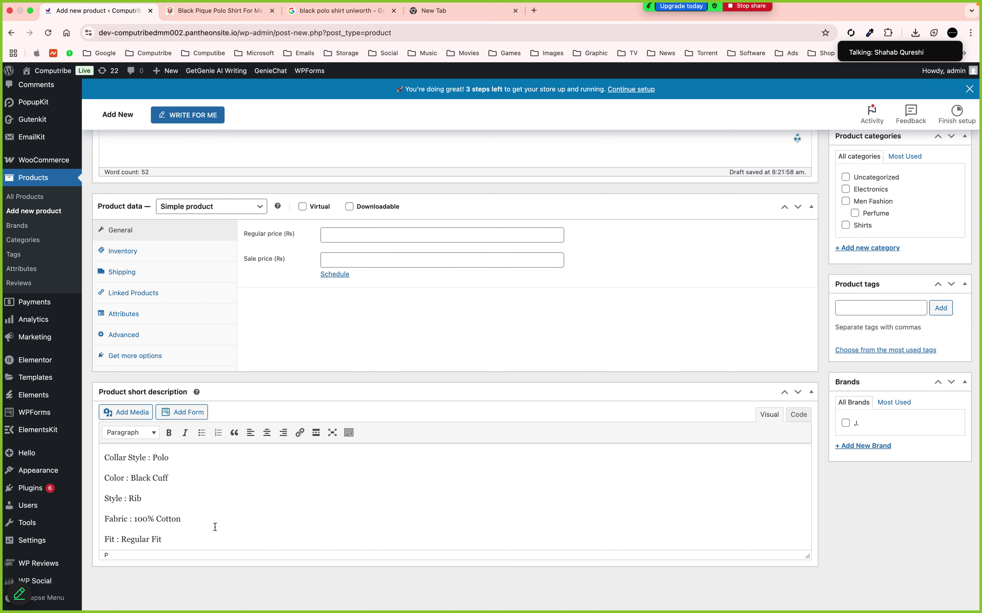
scroll(216, 505, "up", 10)
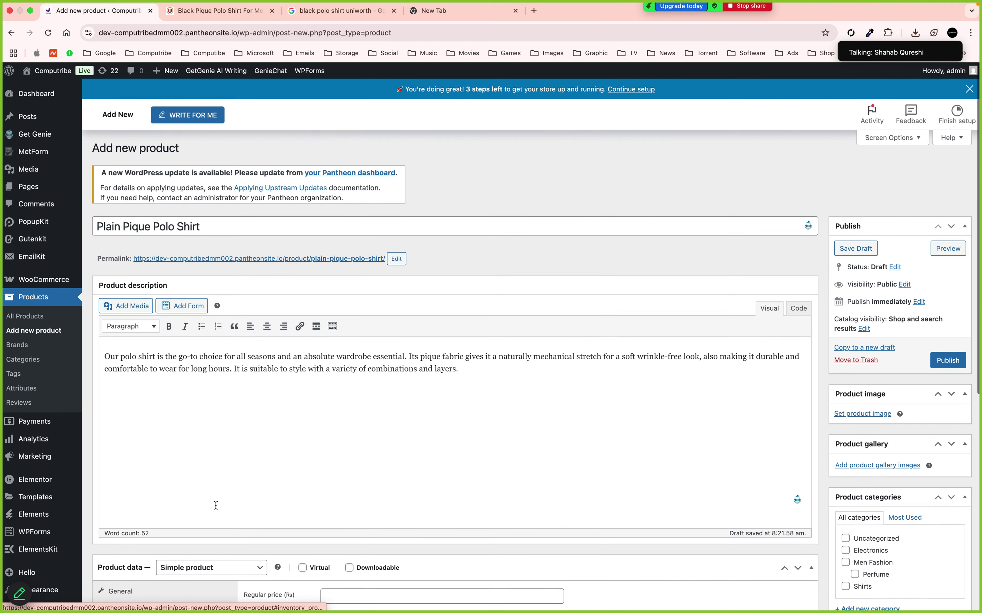
Change the product type to Variable product
scroll(195, 253, "down", 5)
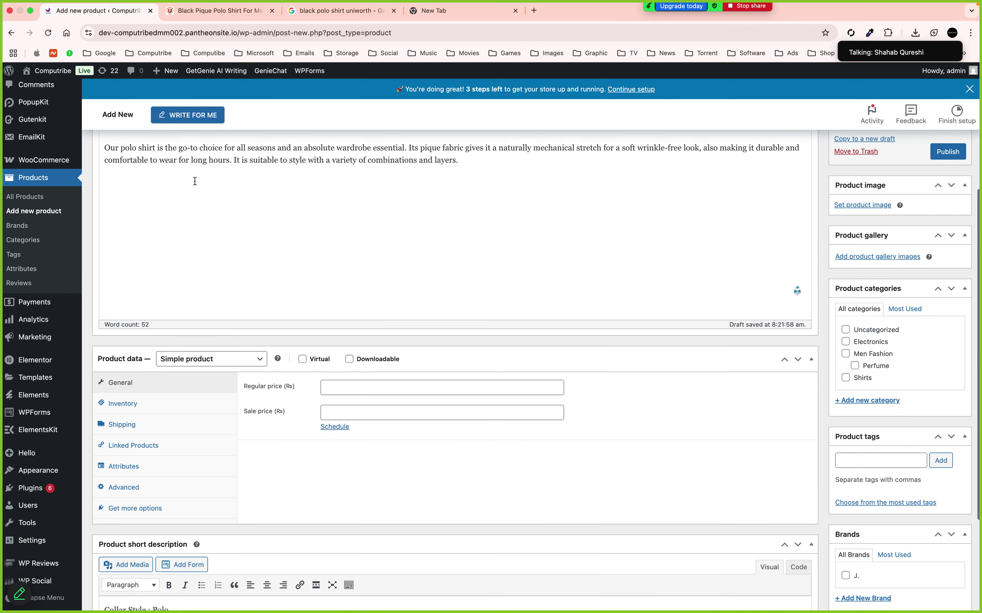
left_click(199, 359)
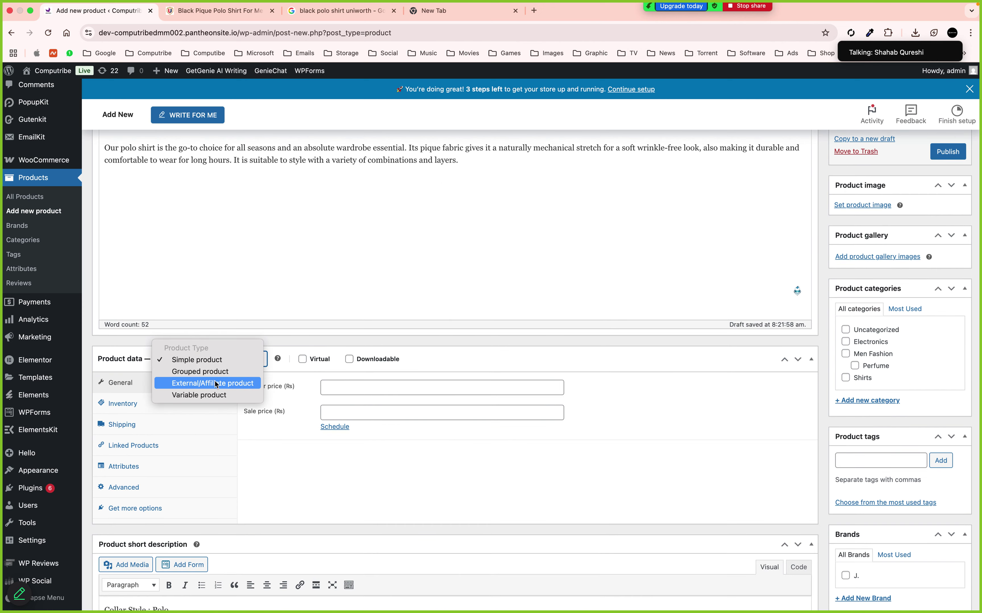
left_click(200, 394)
Enter CT-MEN-004 as the product SKU in the Inventory tab
scroll(606, 380, "down", 1)
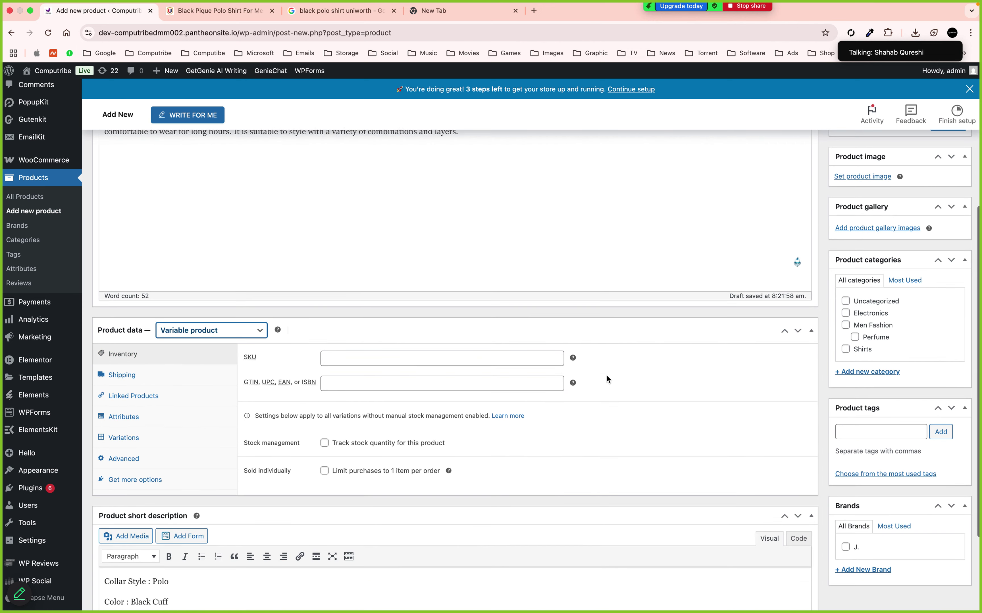
scroll(606, 380, "down", 2)
left_click(446, 307)
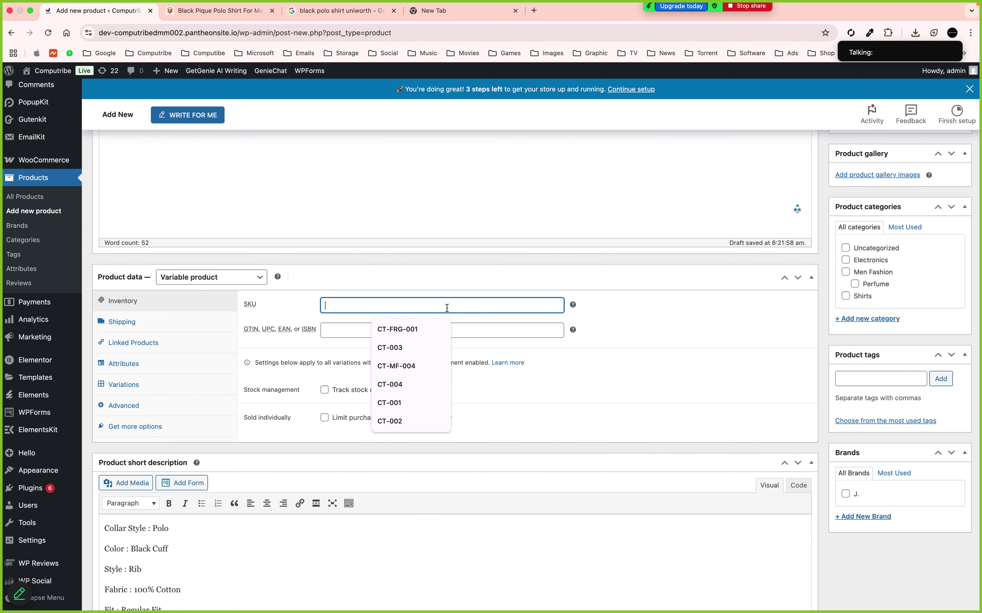
type("CT-")
type("MEN")
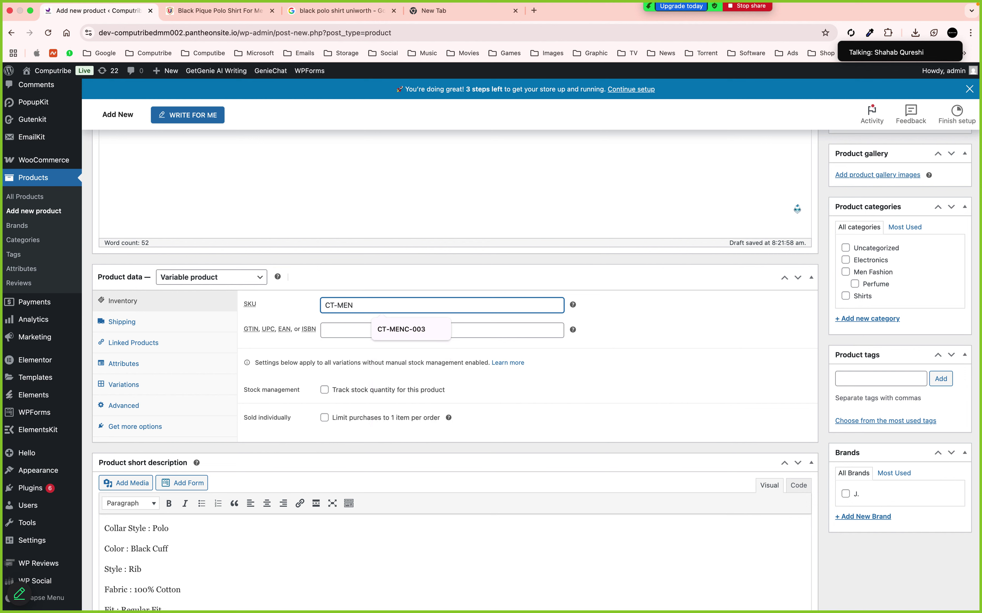
type("-004")
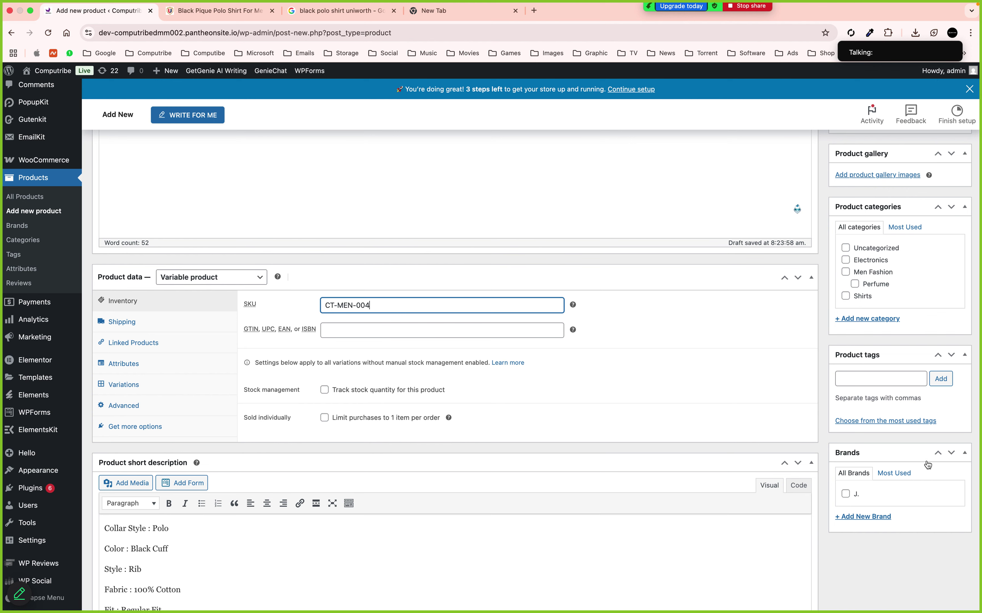
left_click(893, 552)
Turn on stock tracking and raise the stock quantity
left_click(324, 390)
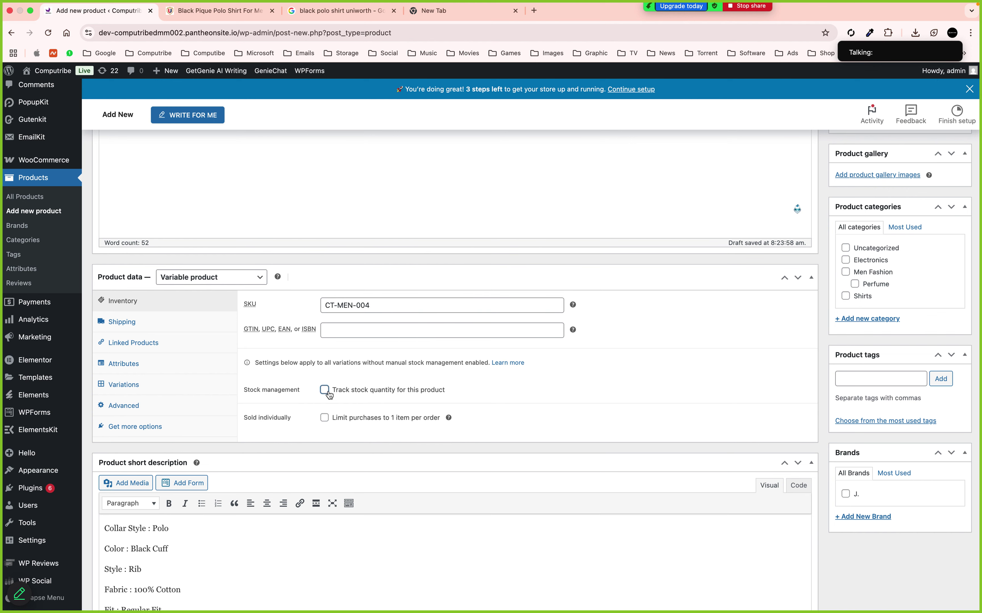
scroll(548, 365, "down", 2)
left_click(556, 369)
left_click(556, 369)
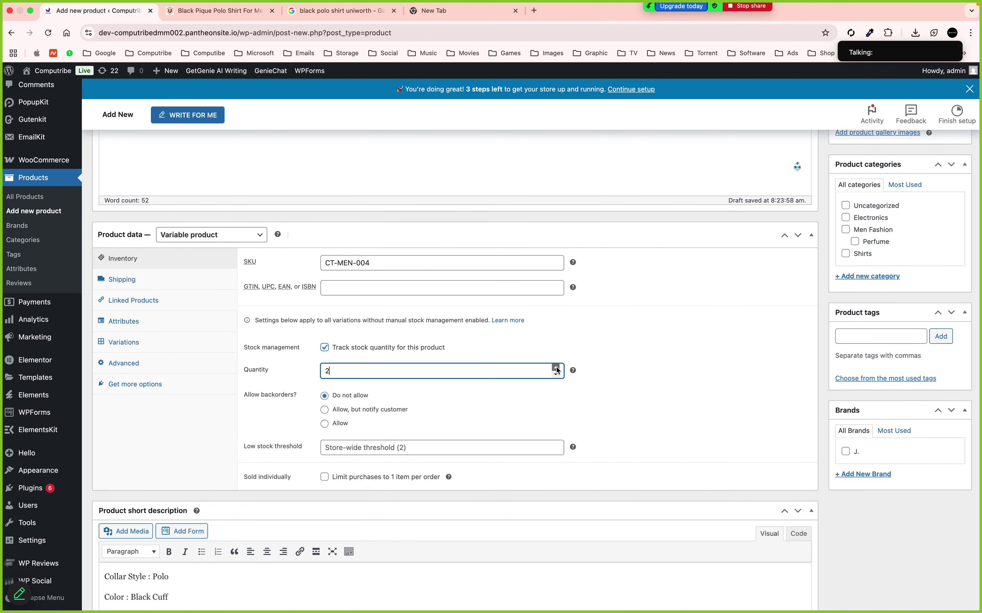
left_click(556, 369)
left_click(556, 369)
Set shipping weight 0.3 kg and dimensions 40 × 20 × 30 in, with no shipping class
left_click(135, 280)
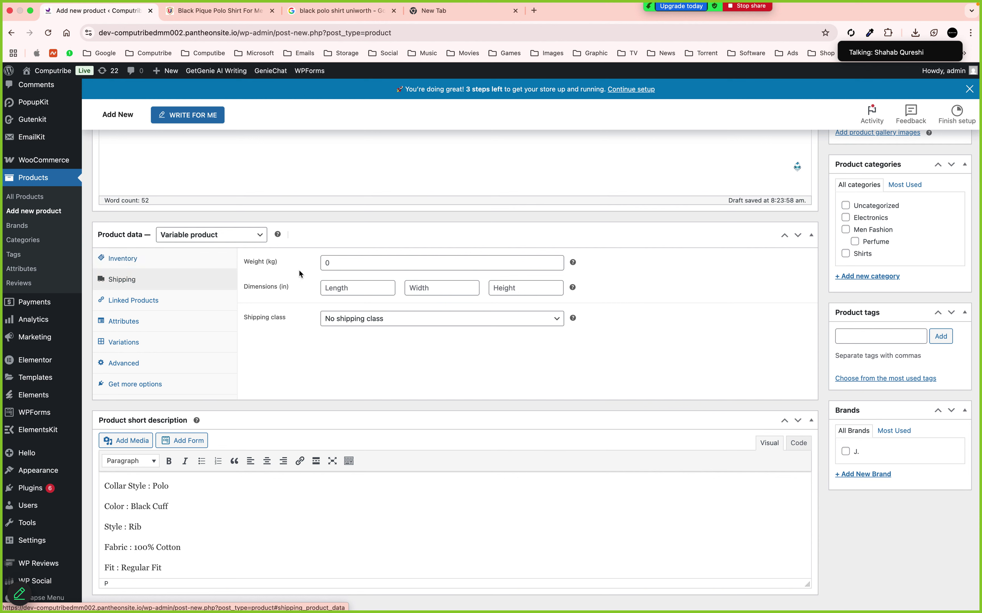
left_click(338, 261)
type("0.")
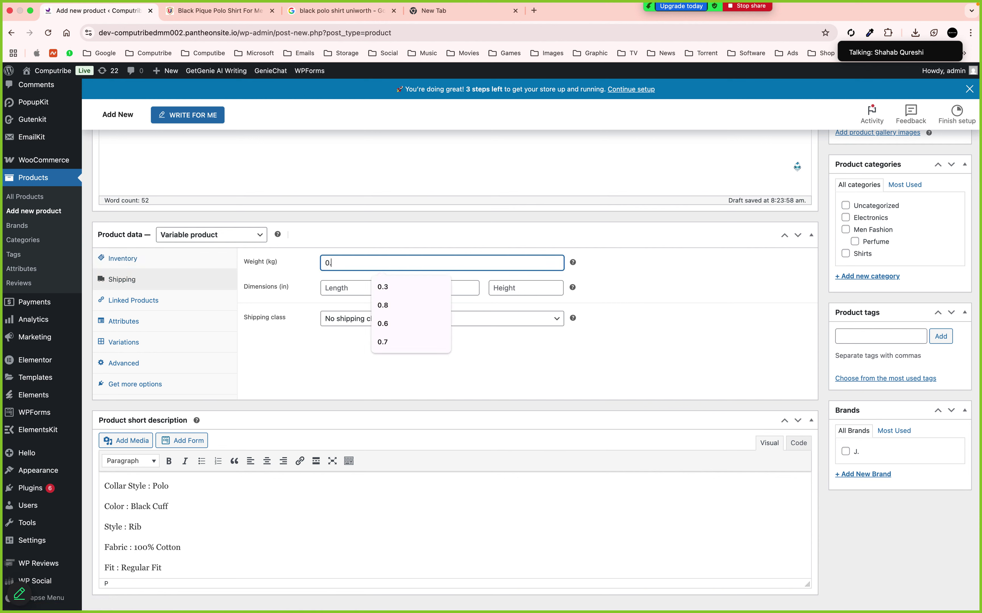
type("3")
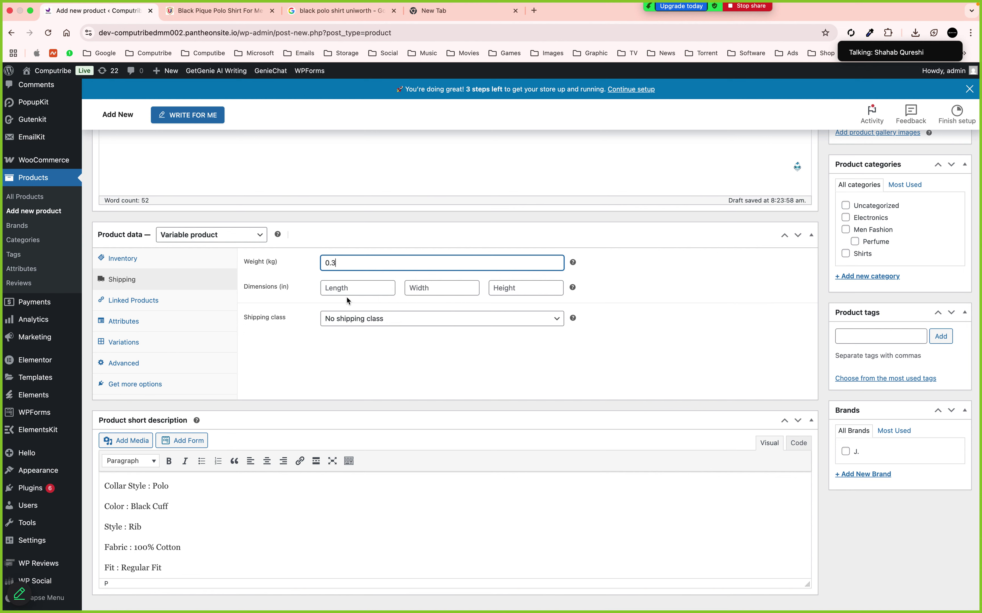
left_click(346, 294)
left_click(359, 367)
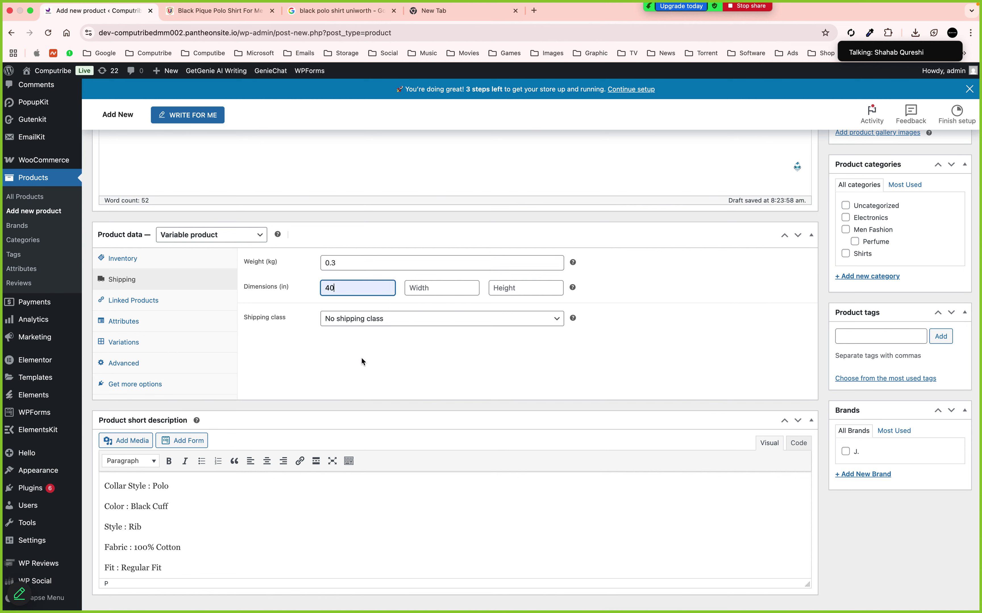
left_click(411, 290)
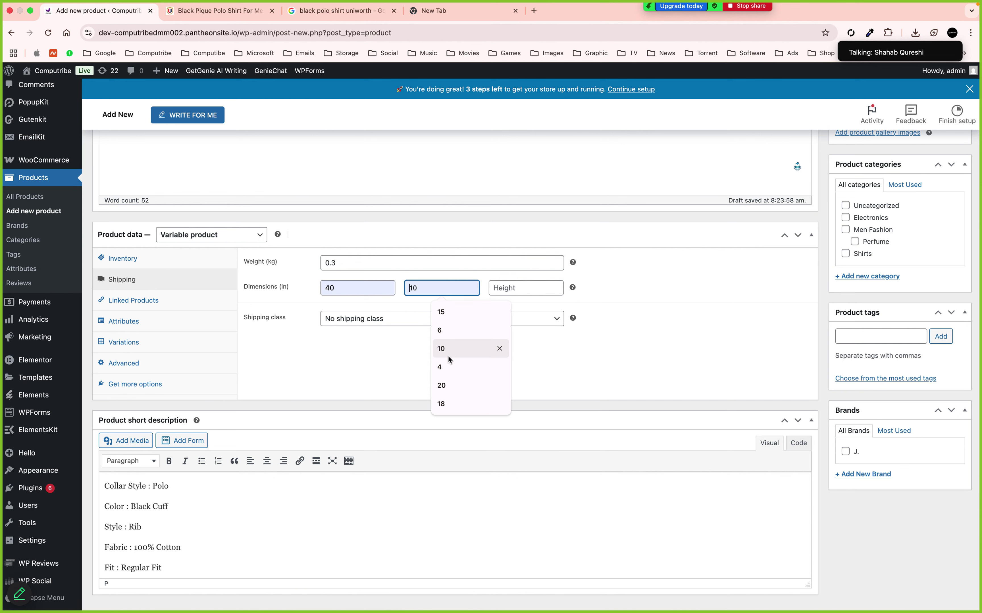
left_click(446, 387)
left_click(495, 293)
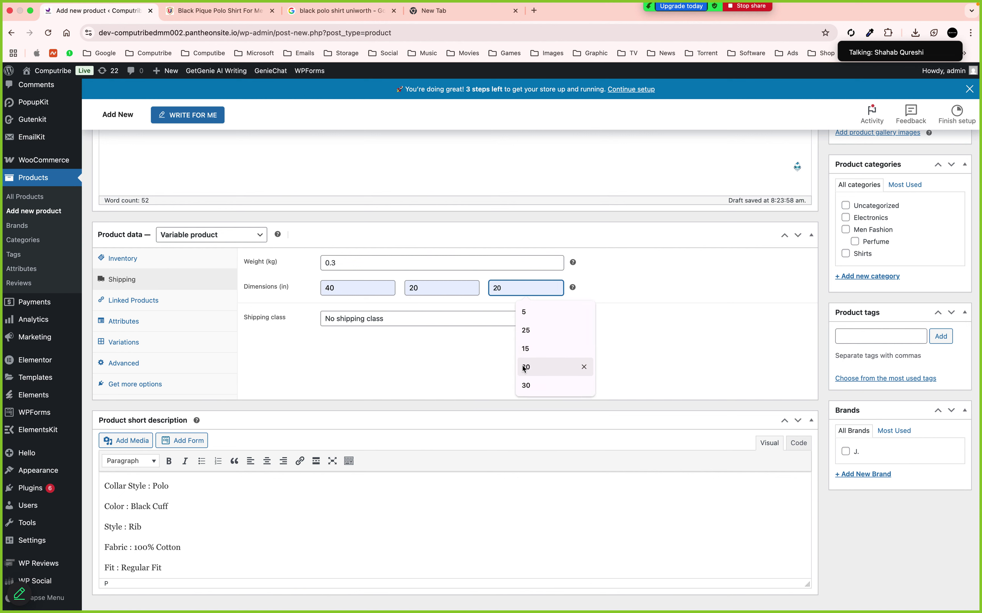
left_click(533, 386)
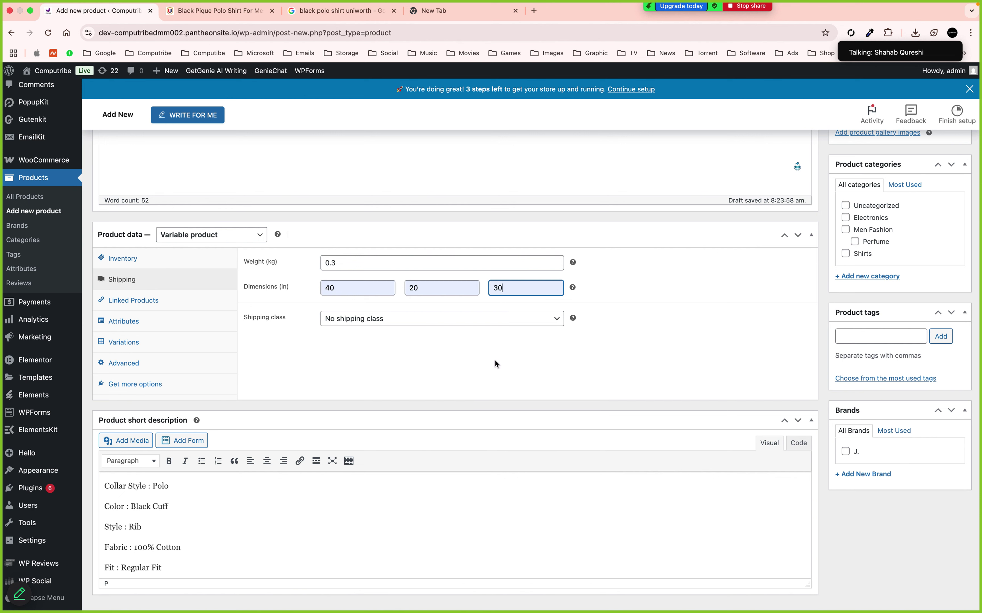
left_click(357, 320)
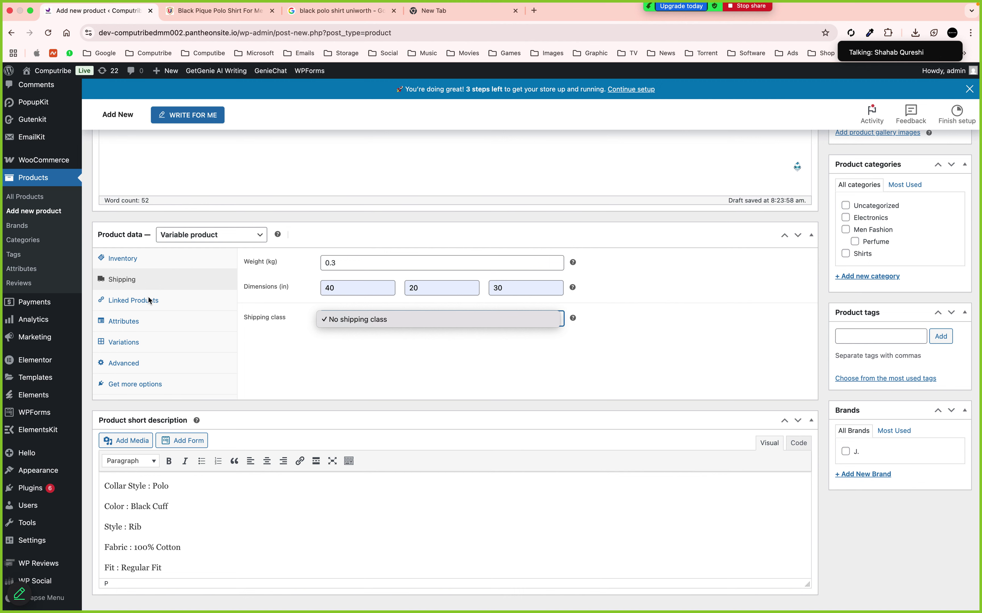
Create and save a Size attribute with values Small | Medium | Large
left_click(124, 325)
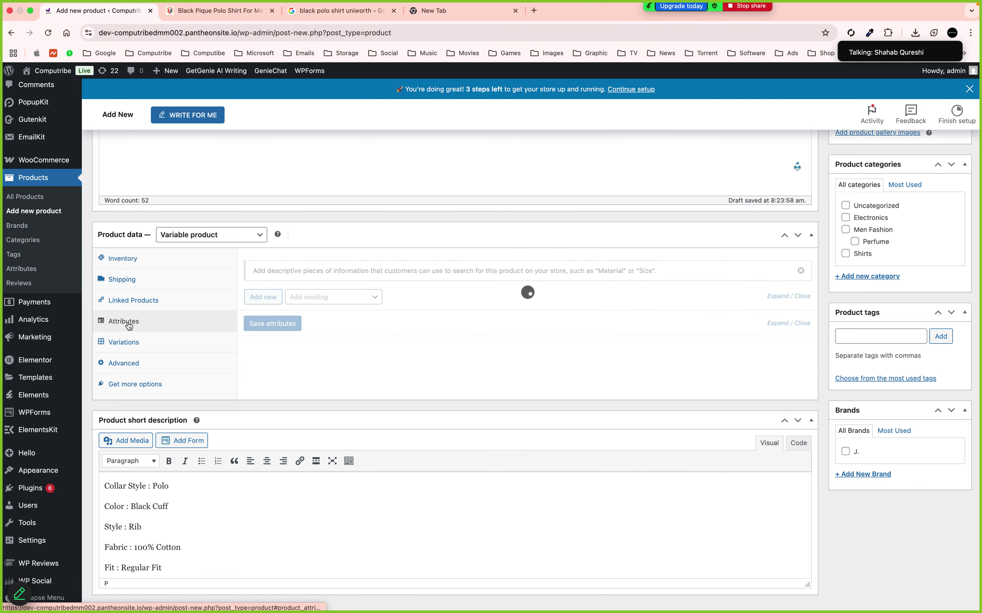
left_click(285, 359)
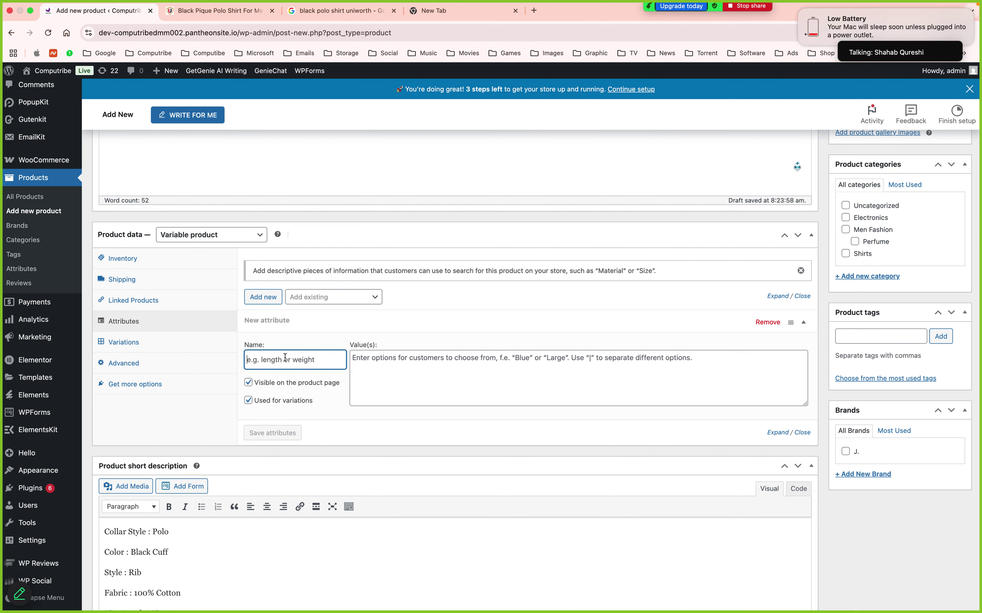
type("Size")
left_click(350, 360)
type("Small |")
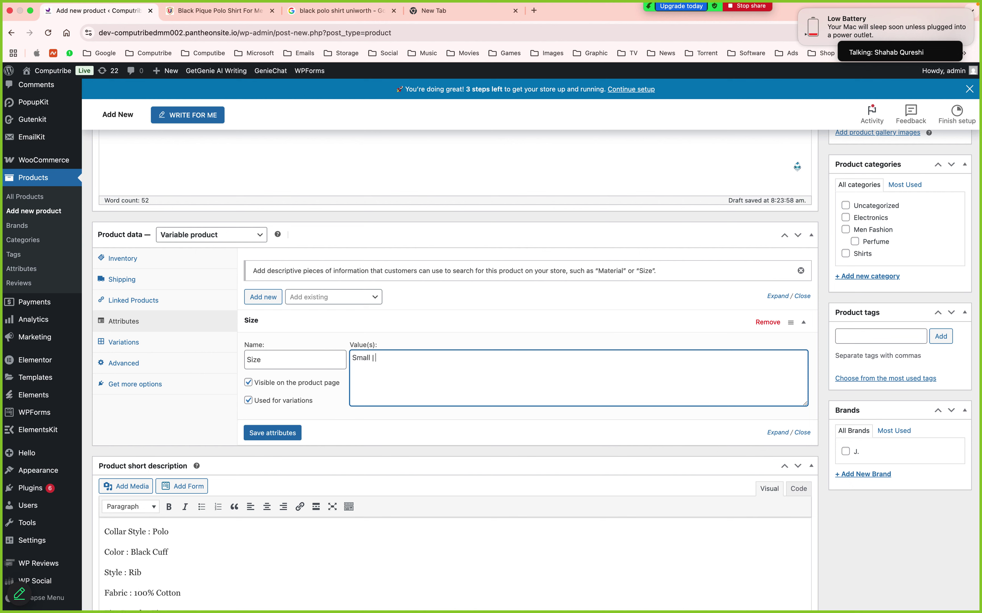
type(" Medium | Large")
left_click(293, 431)
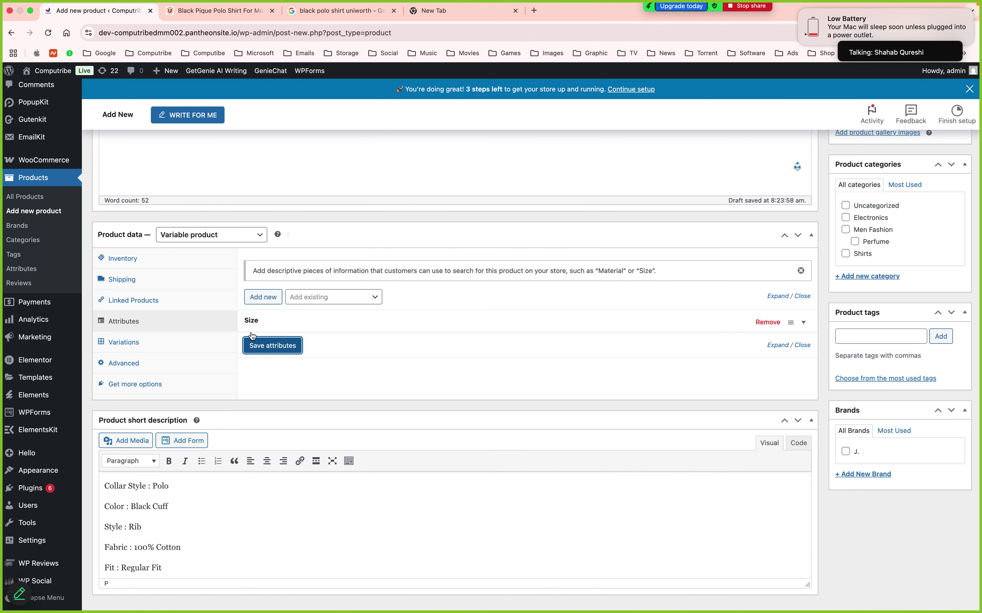
left_click(252, 343)
left_click(140, 344)
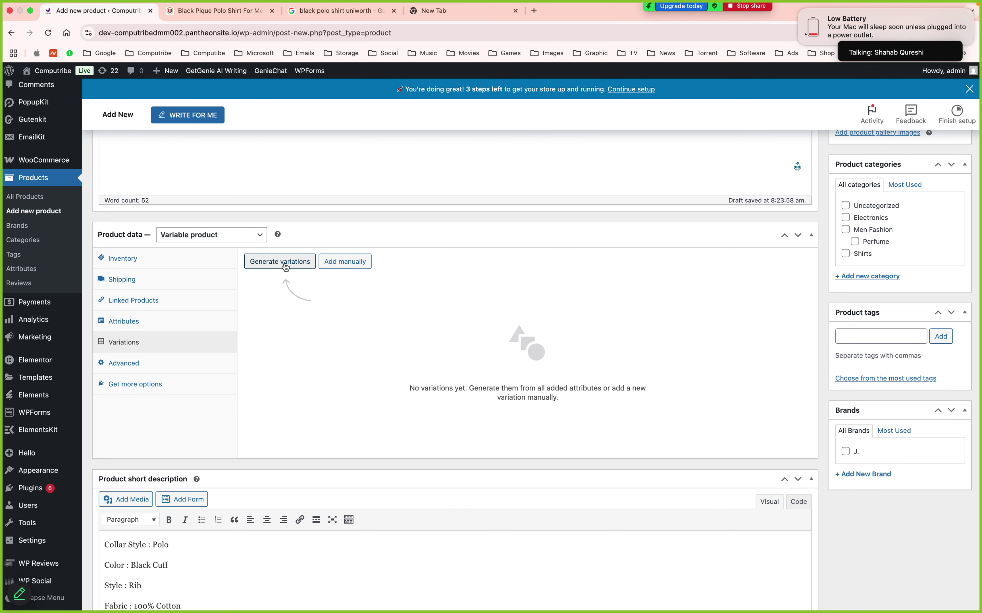
Generate and confirm the Small, Medium and Large variations (#229–#231)
left_click(285, 267)
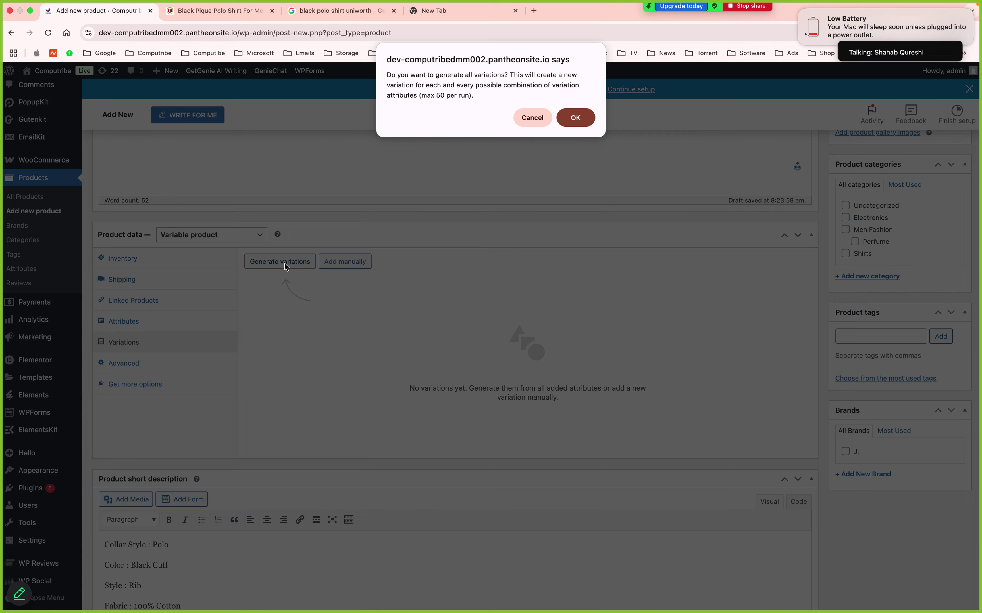
left_click(580, 118)
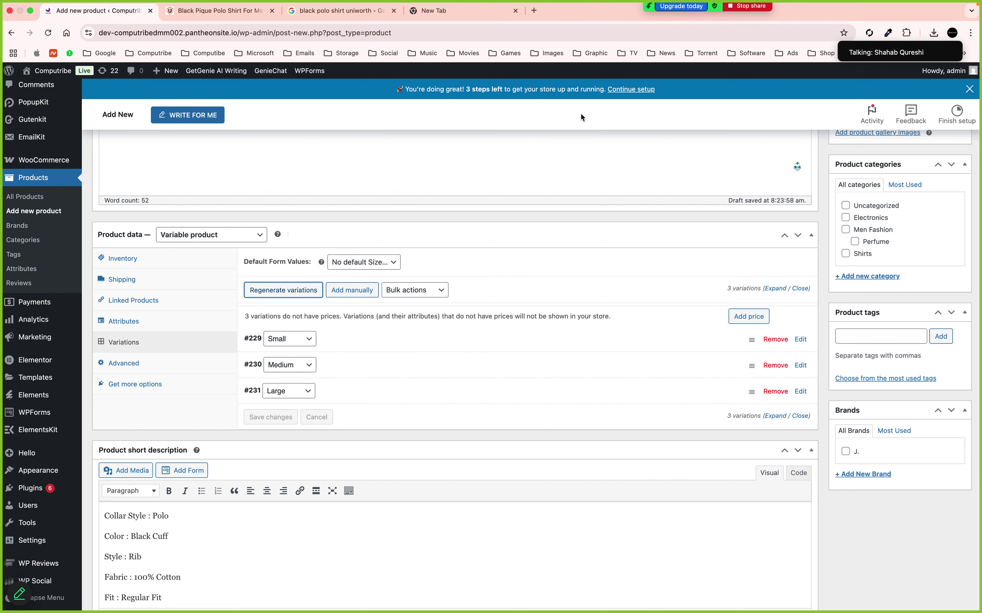
left_click(170, 322)
Add a Color attribute with values White | Black | Red and save it
left_click(289, 345)
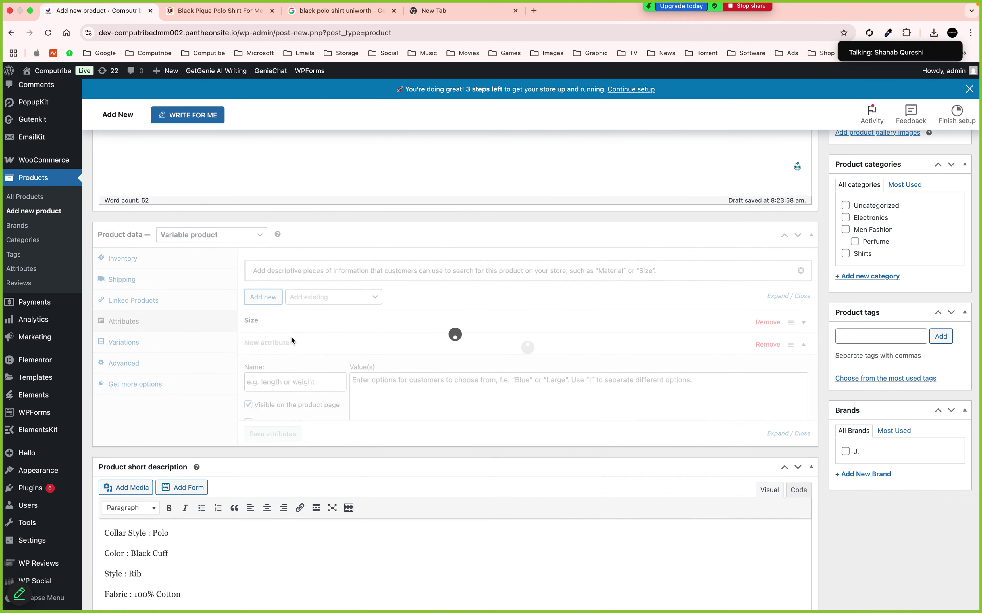
left_click(277, 382)
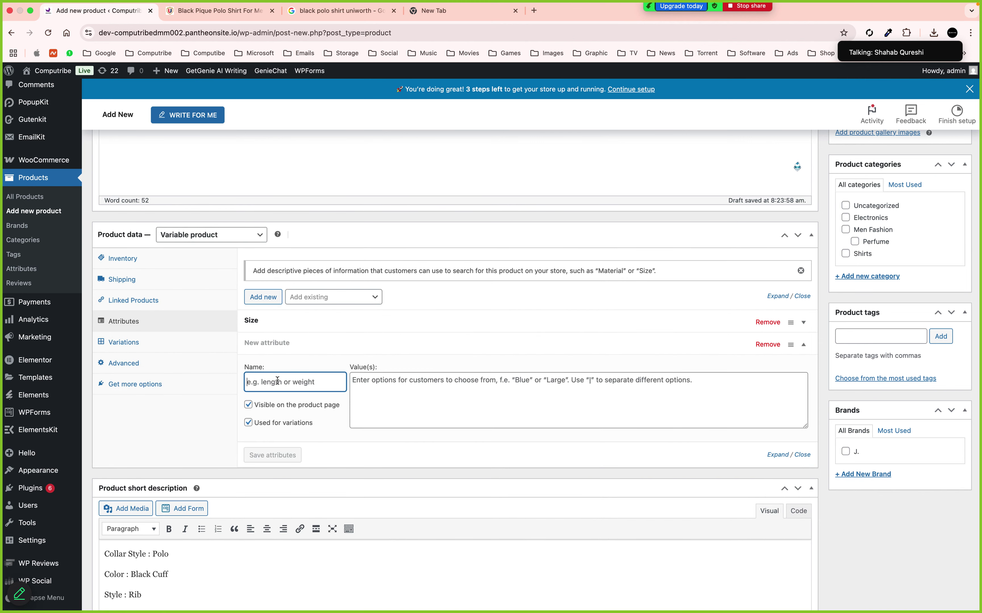
type("Color")
left_click(363, 386)
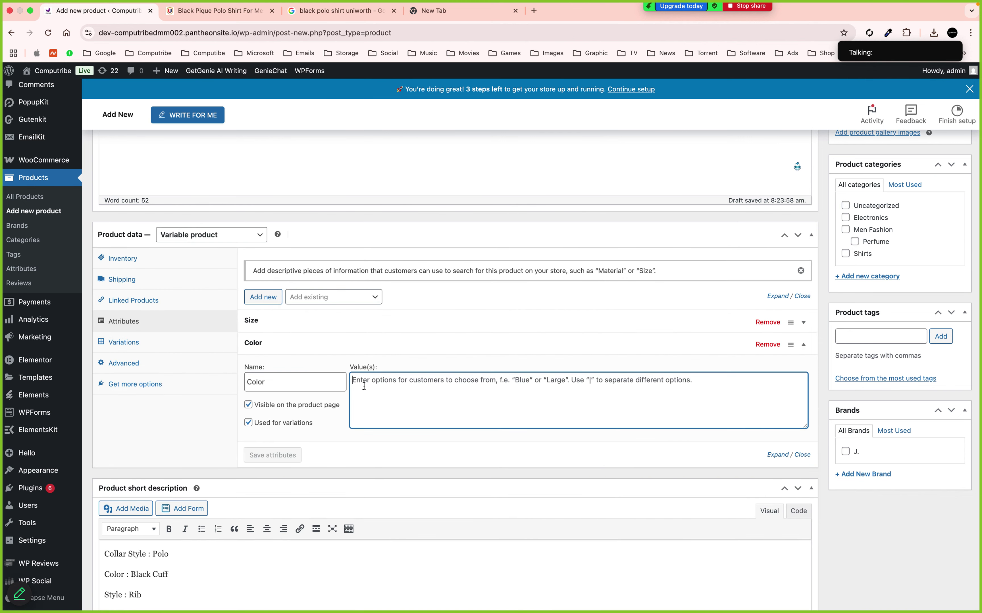
type("White")
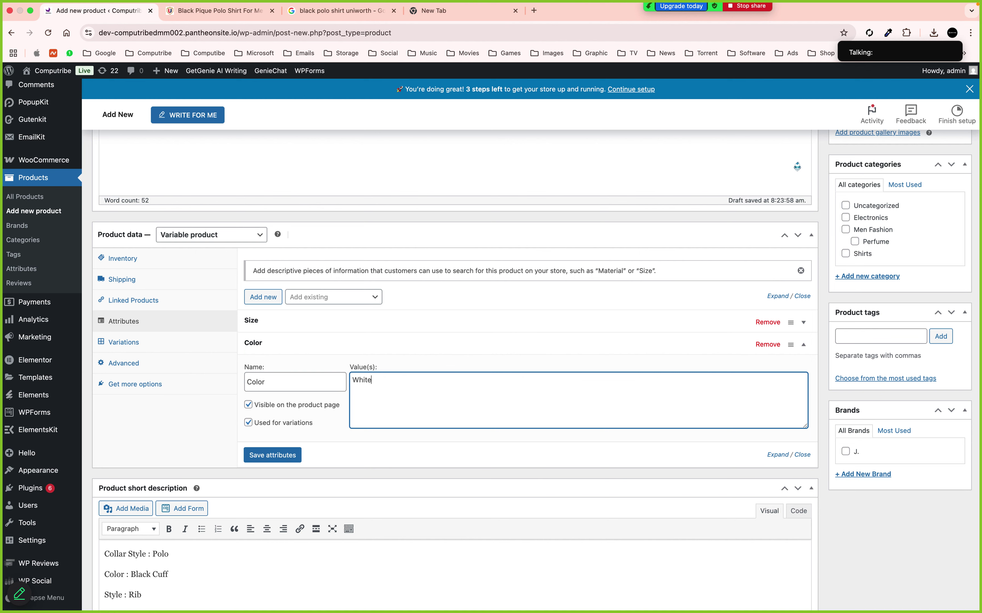
type(" | Black | Red")
key("Return")
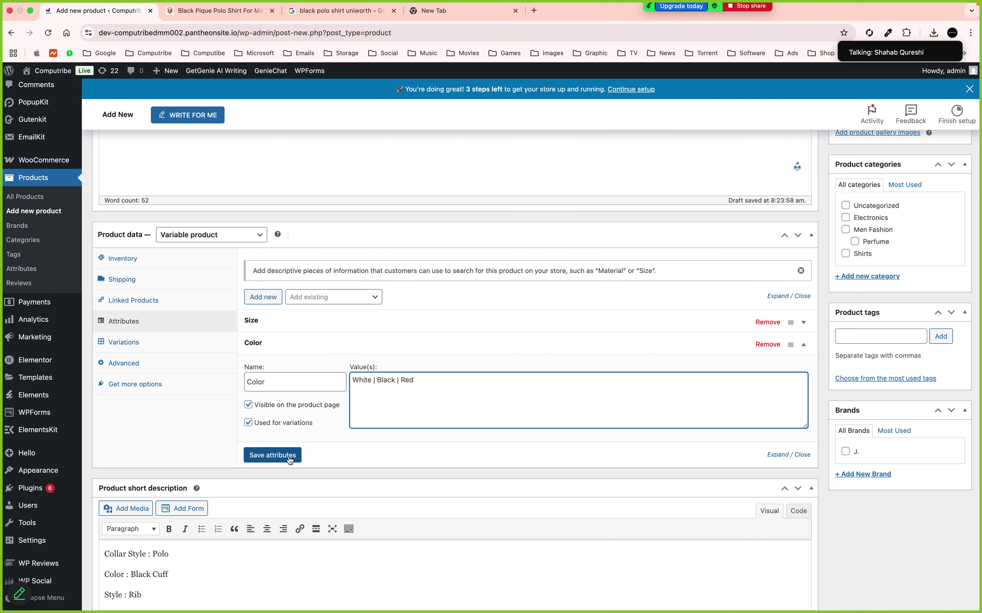
left_click(289, 458)
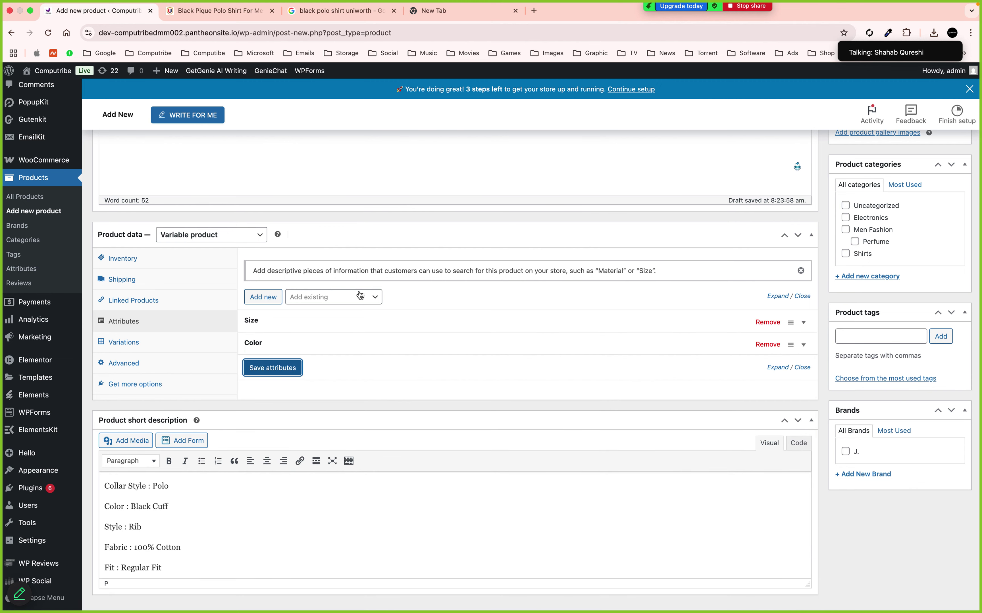
Generate all size–colour combinations, adding variations #232–#240 for 12 in total
left_click(126, 344)
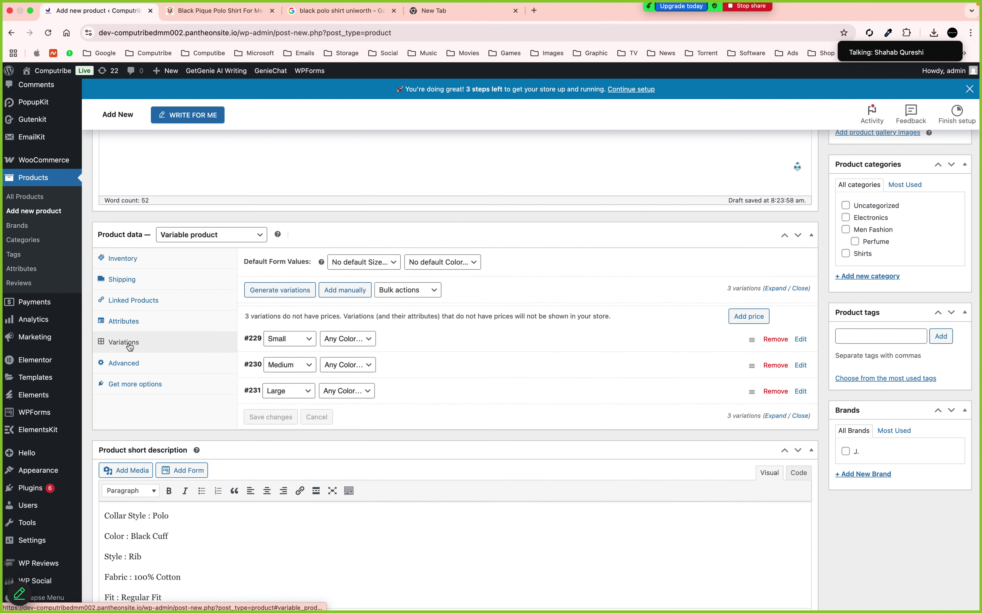
left_click(279, 291)
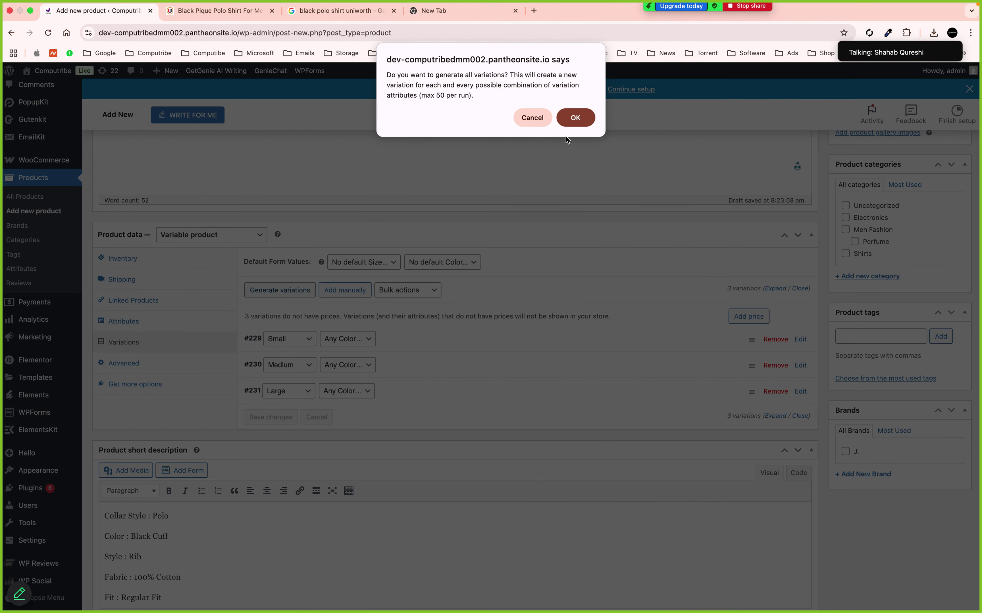
left_click(573, 117)
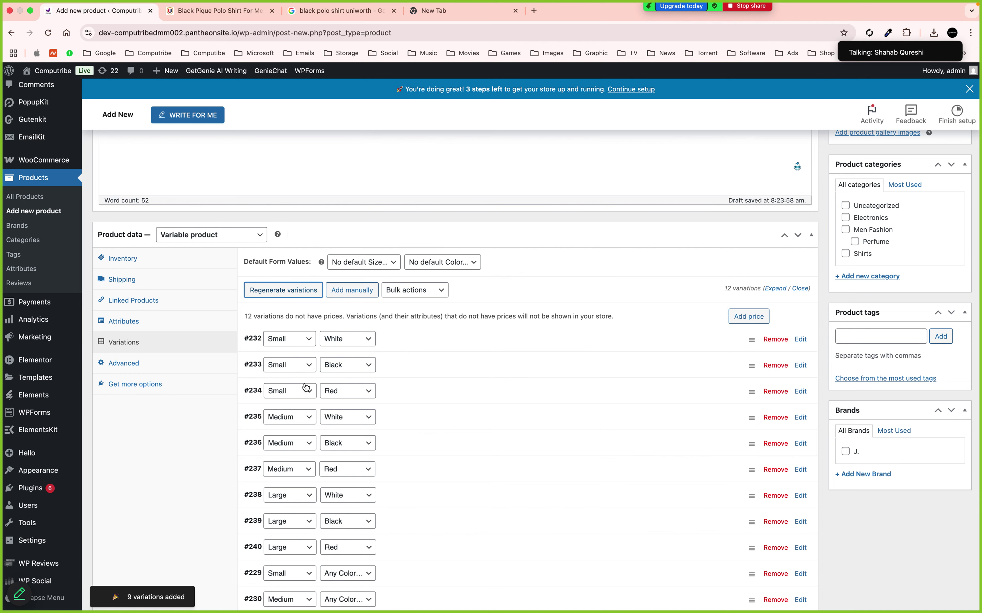
scroll(328, 383, "down", 3)
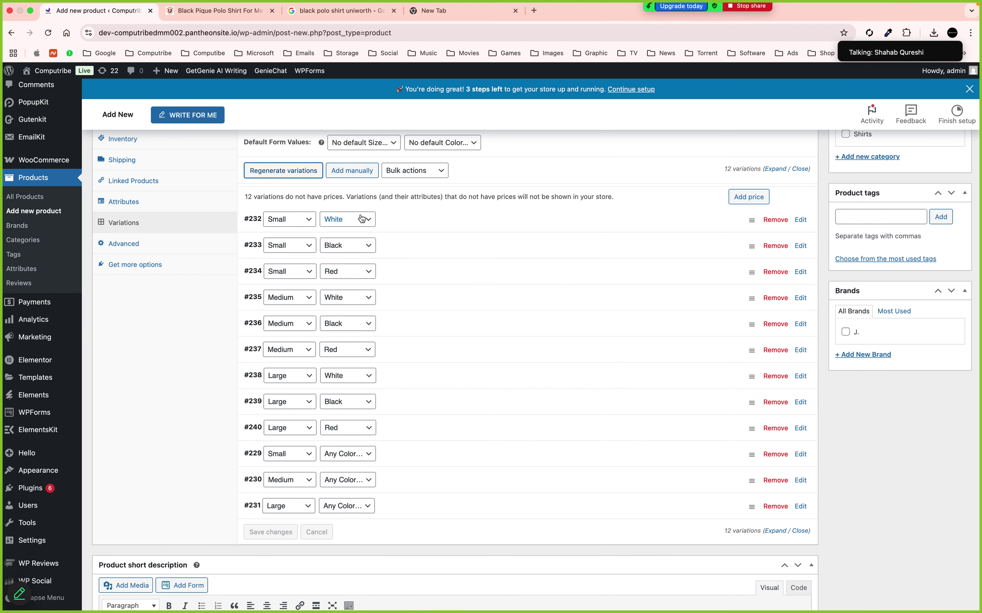
Upload TP2504.jpg and set it as the image of variation #232 (Small, White)
left_click(407, 221)
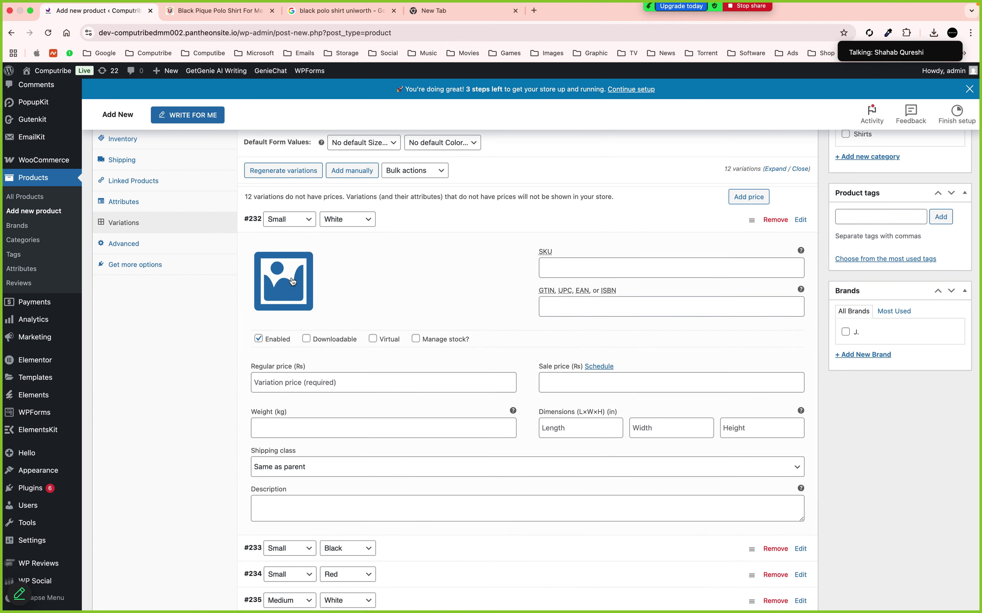
left_click(292, 281)
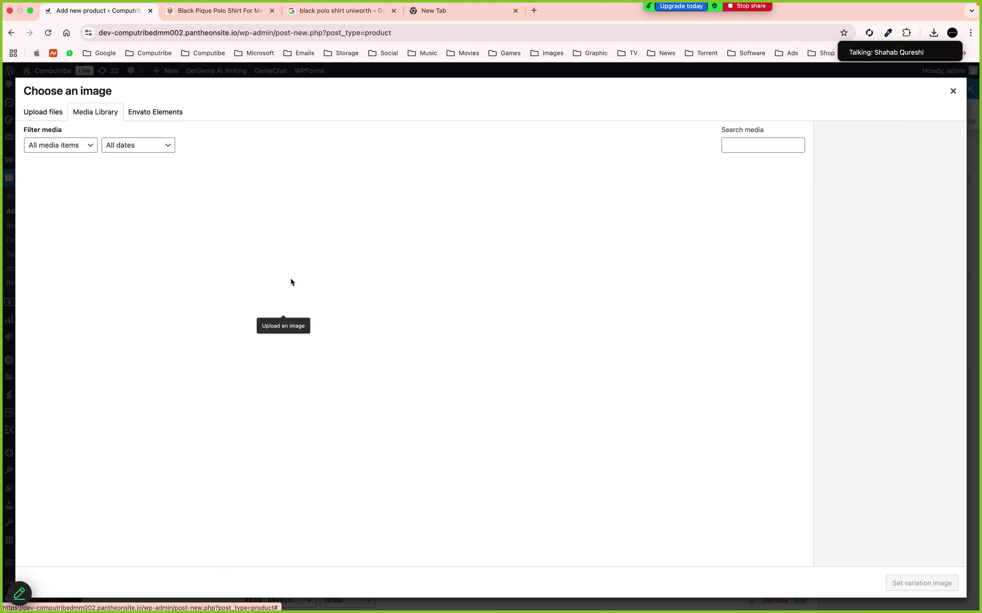
left_click(50, 116)
left_click(467, 307)
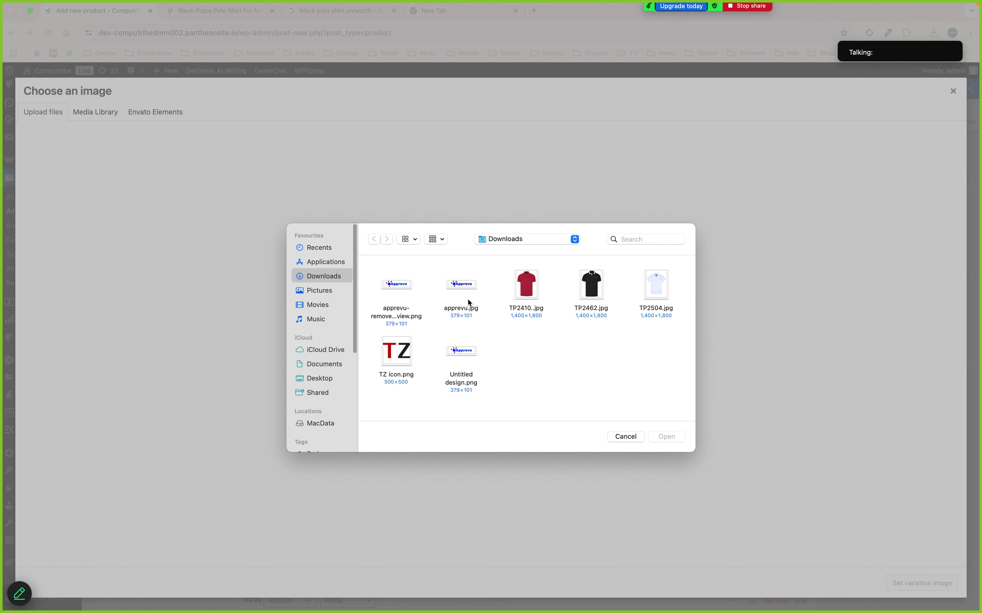
left_click(655, 285)
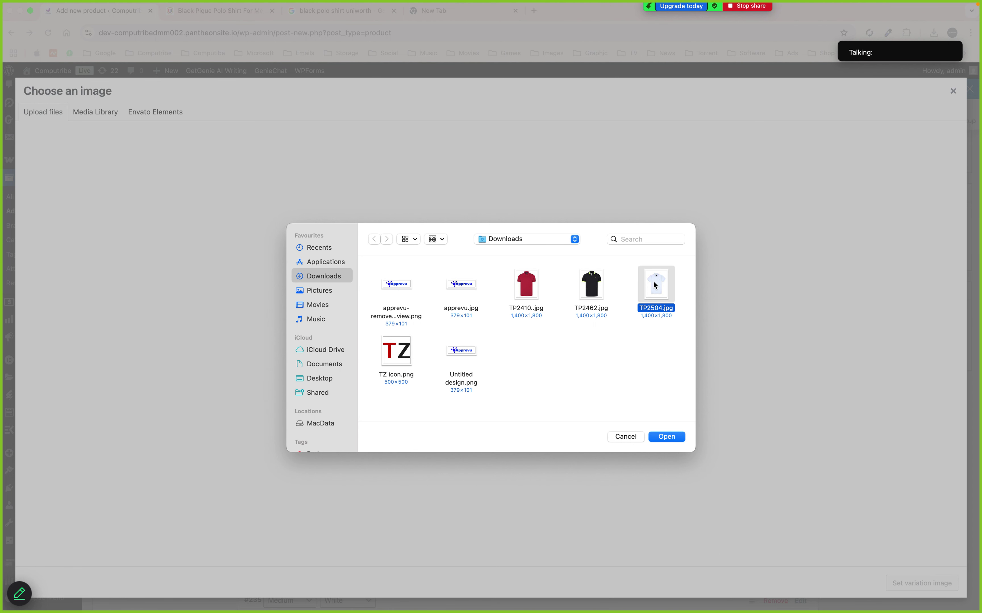
left_click(674, 436)
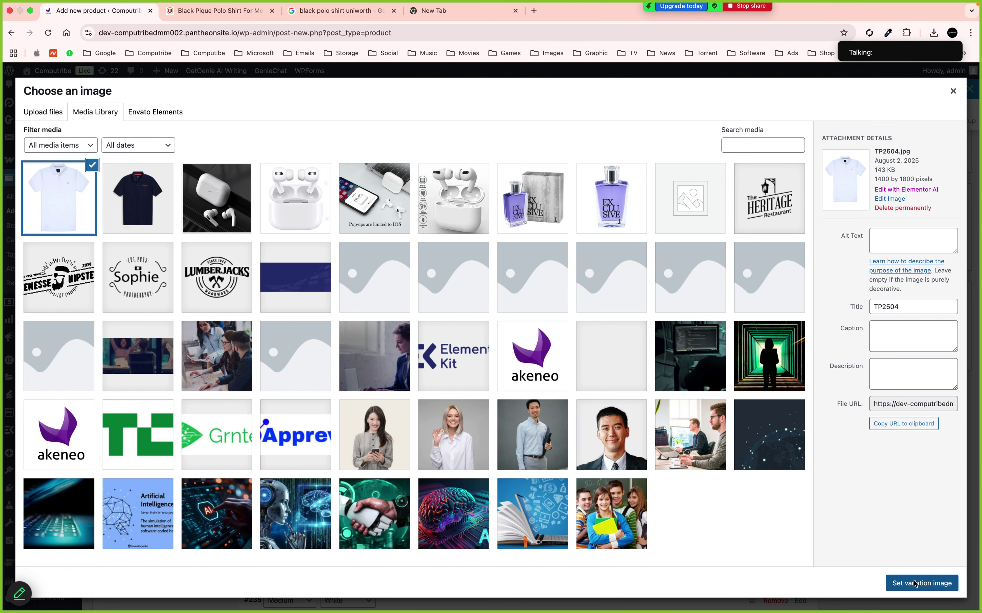
left_click(914, 583)
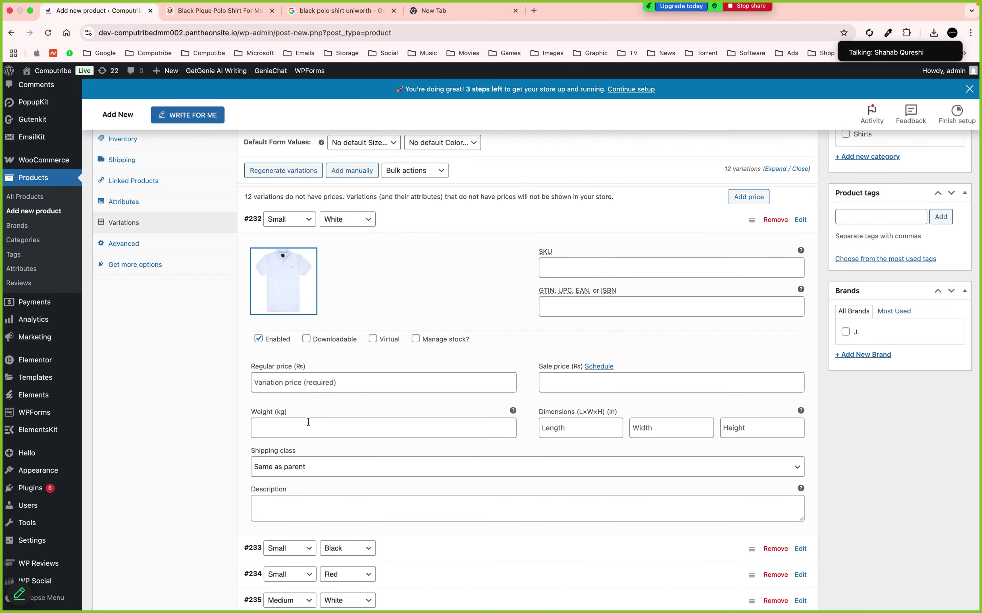
Set the Small White variation's regular price to 3000
left_click(294, 386)
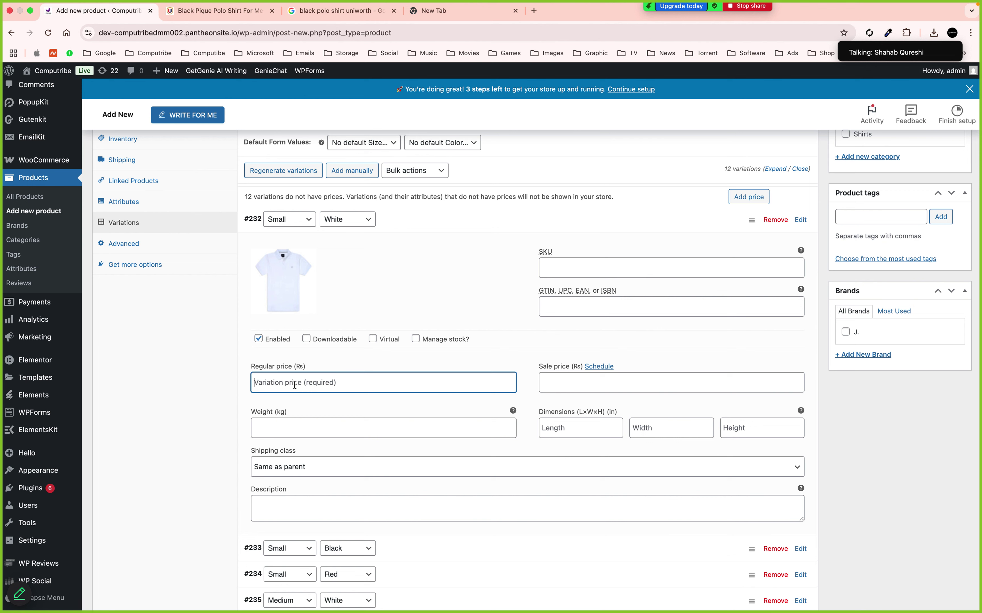
type("3000")
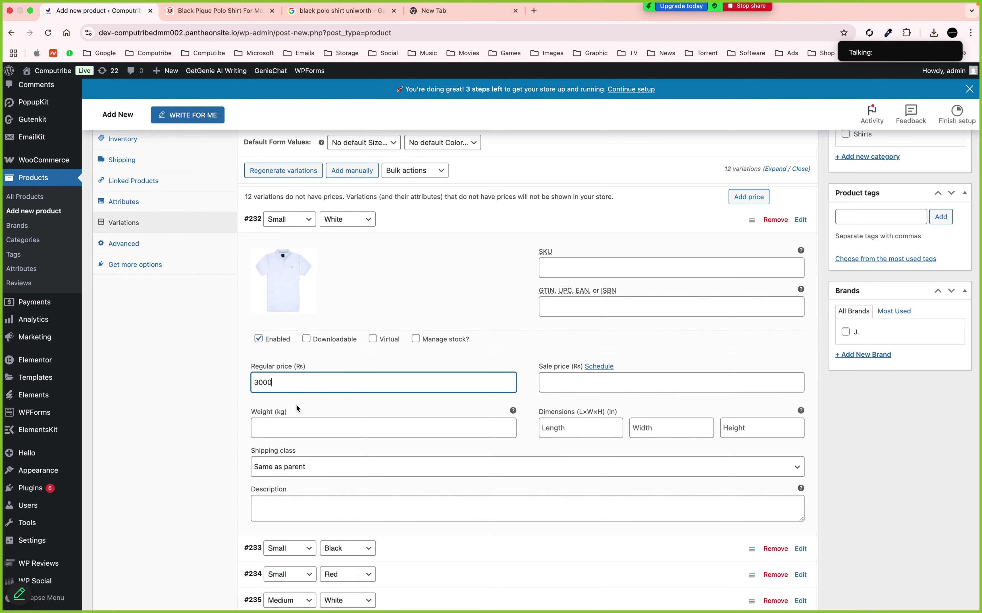
left_click(299, 429)
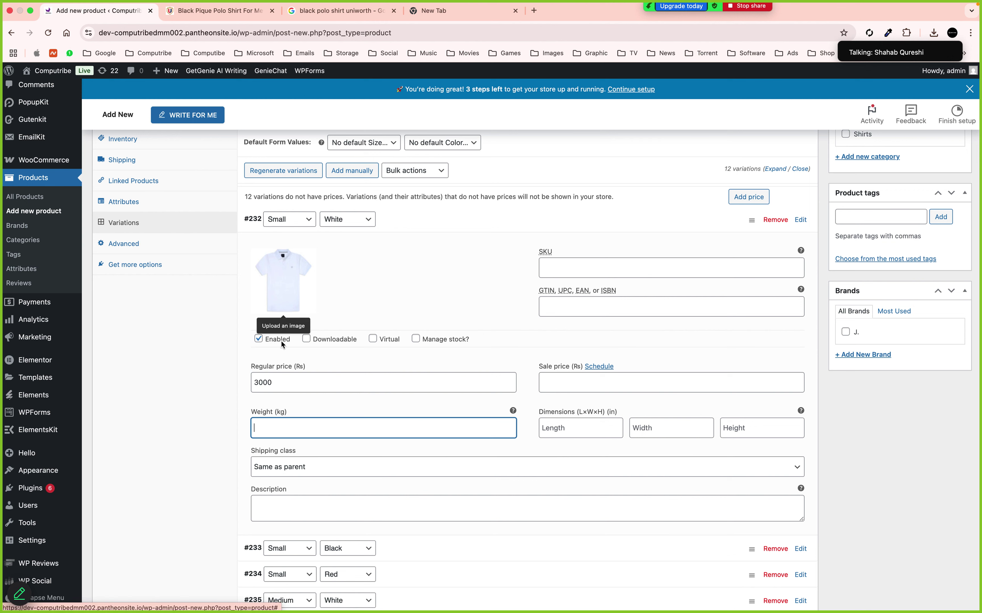
left_click(284, 506)
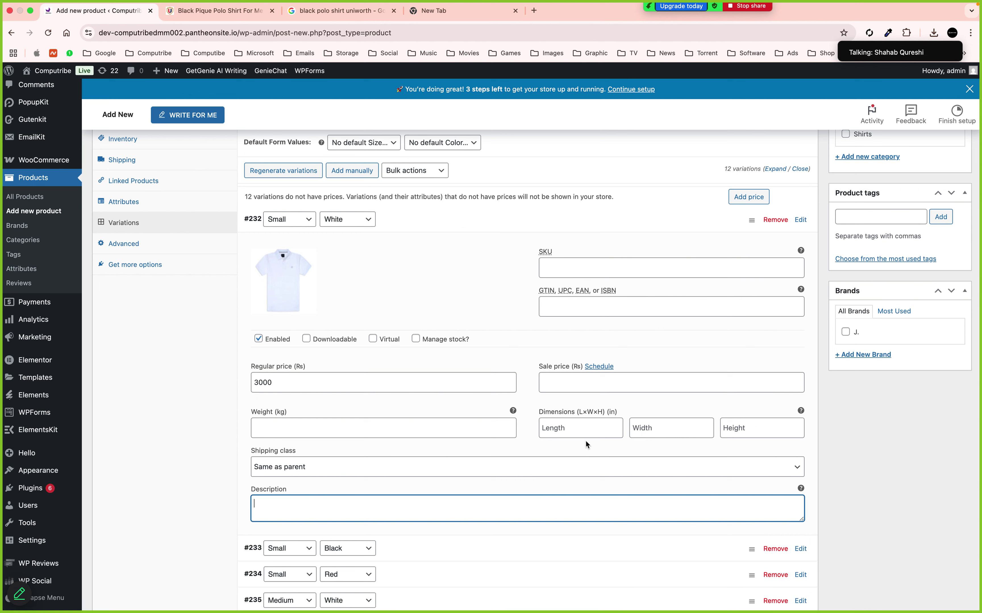
left_click(553, 267)
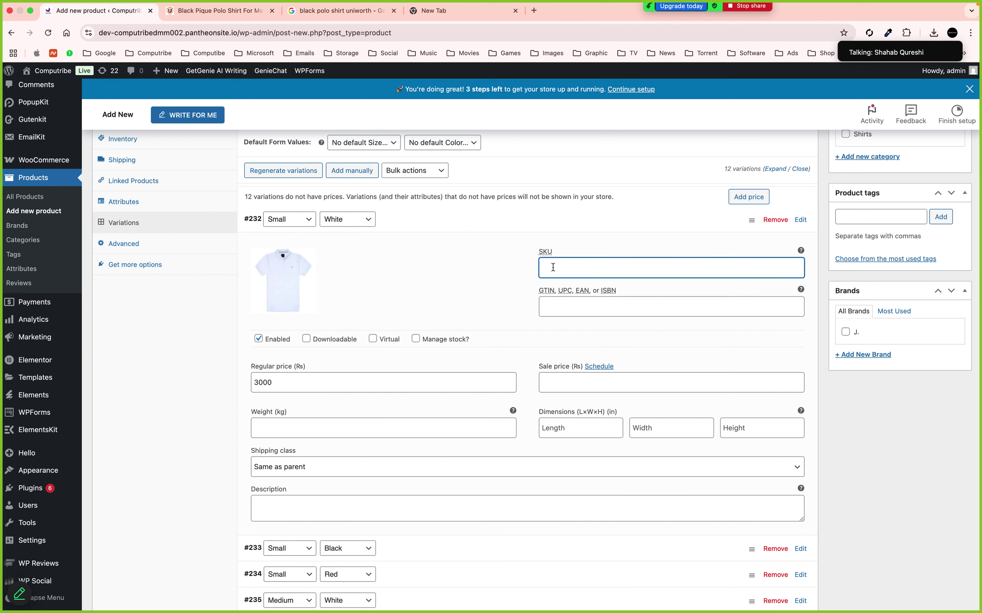
left_click(411, 230)
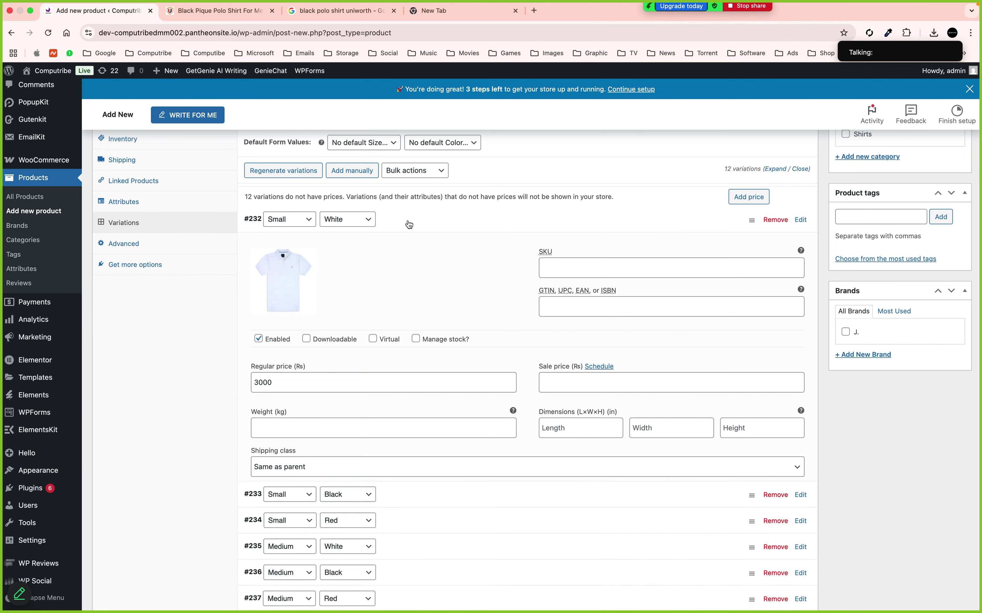
left_click(410, 248)
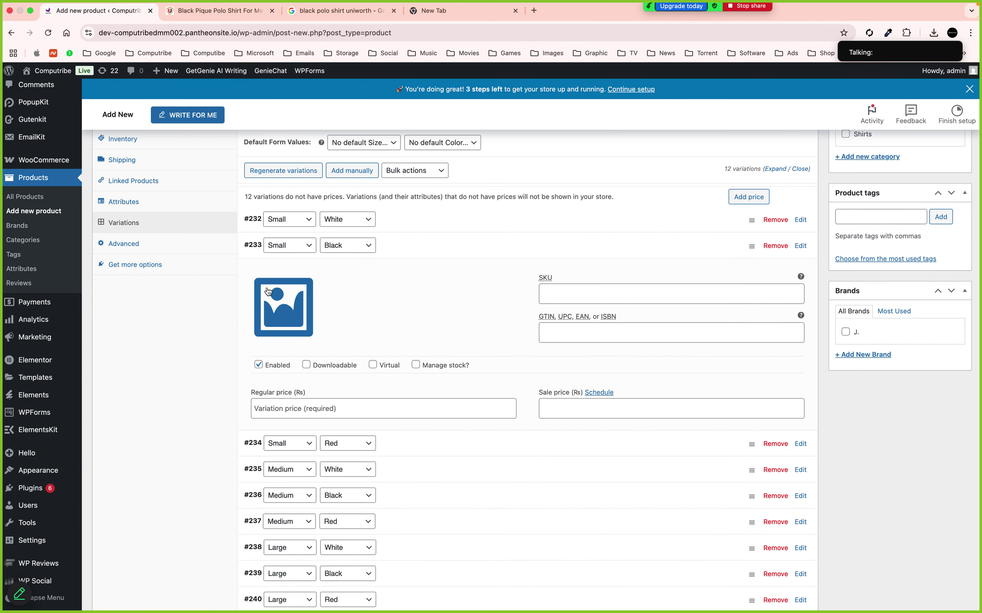
left_click(279, 308)
left_click(81, 203)
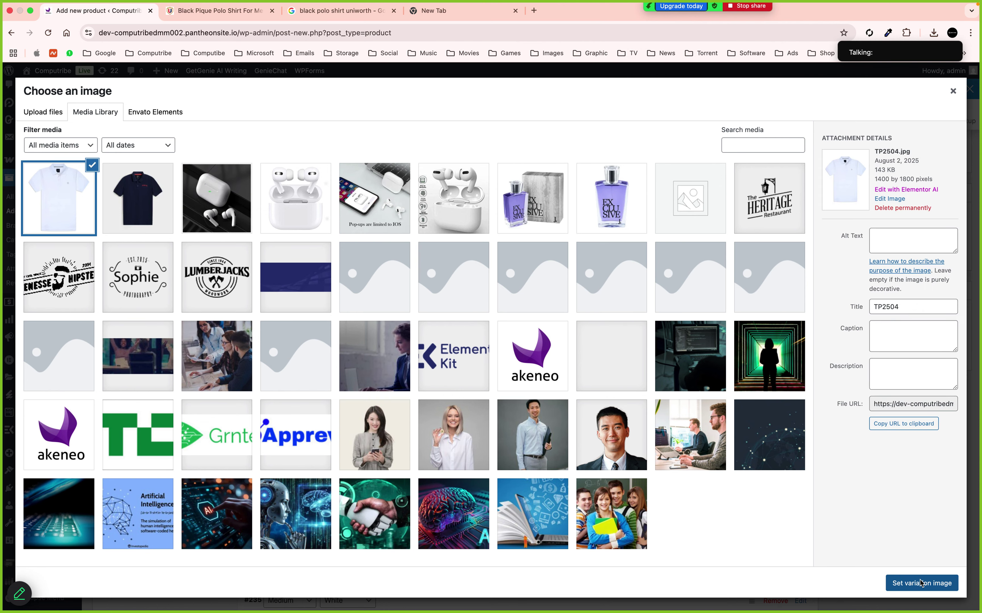
left_click(900, 581)
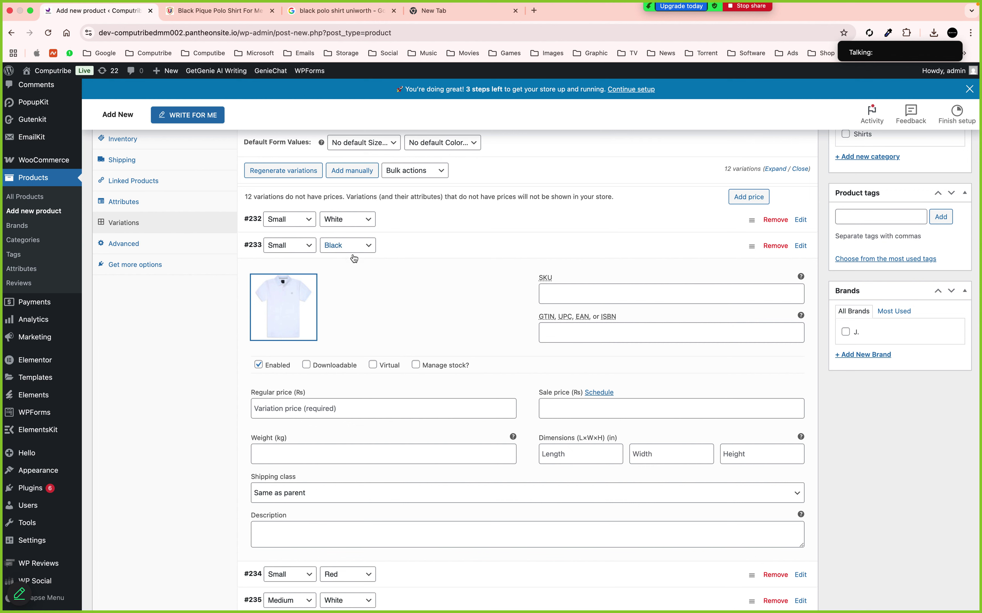
left_click(279, 310)
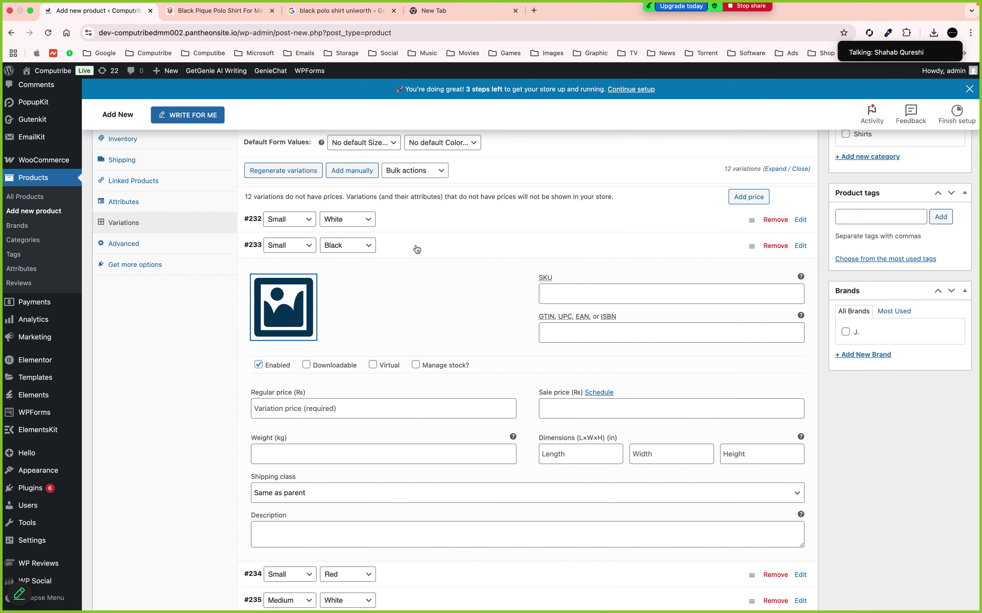
left_click(137, 208)
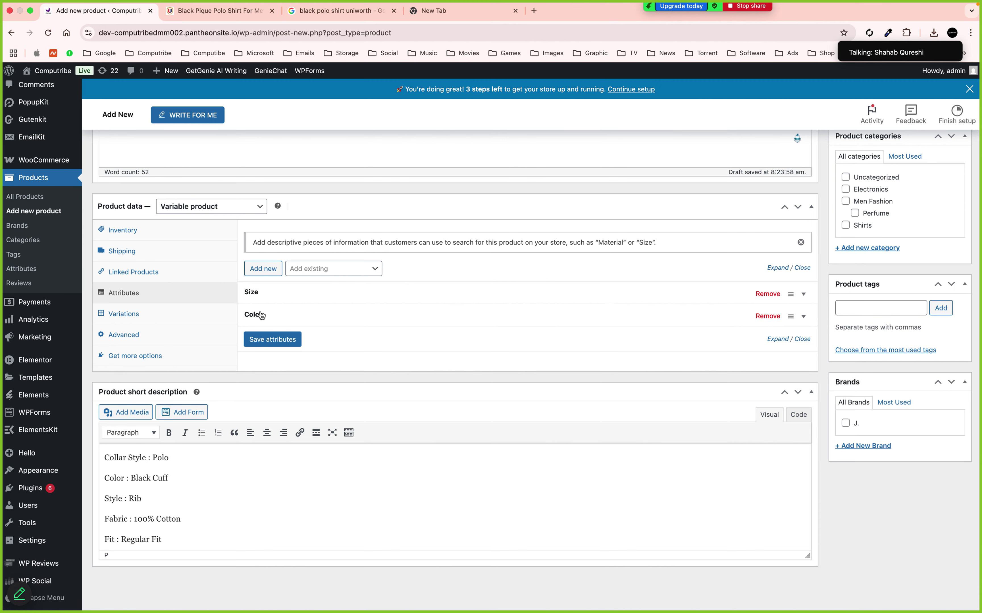
left_click(117, 312)
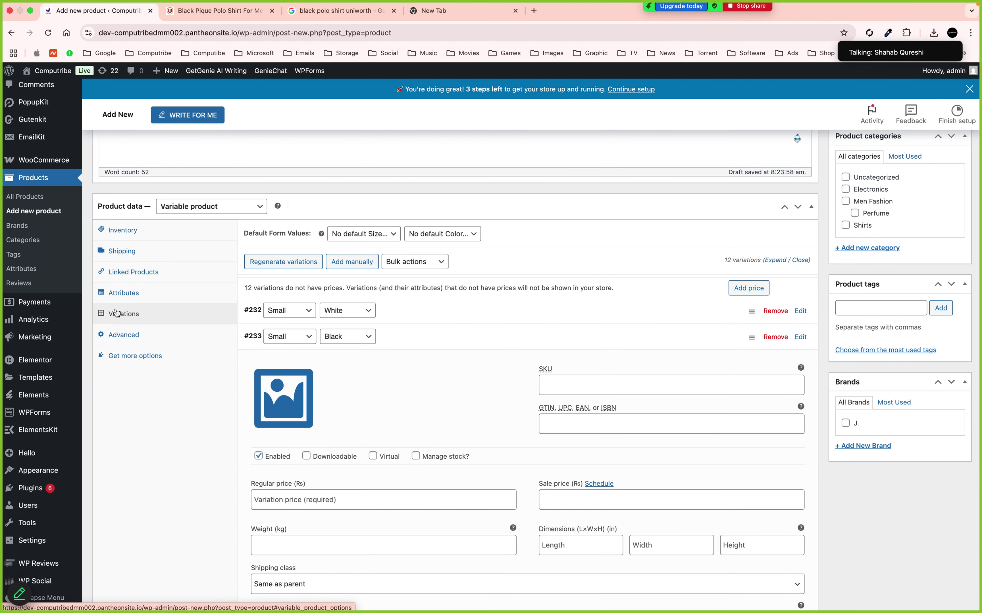
left_click(393, 349)
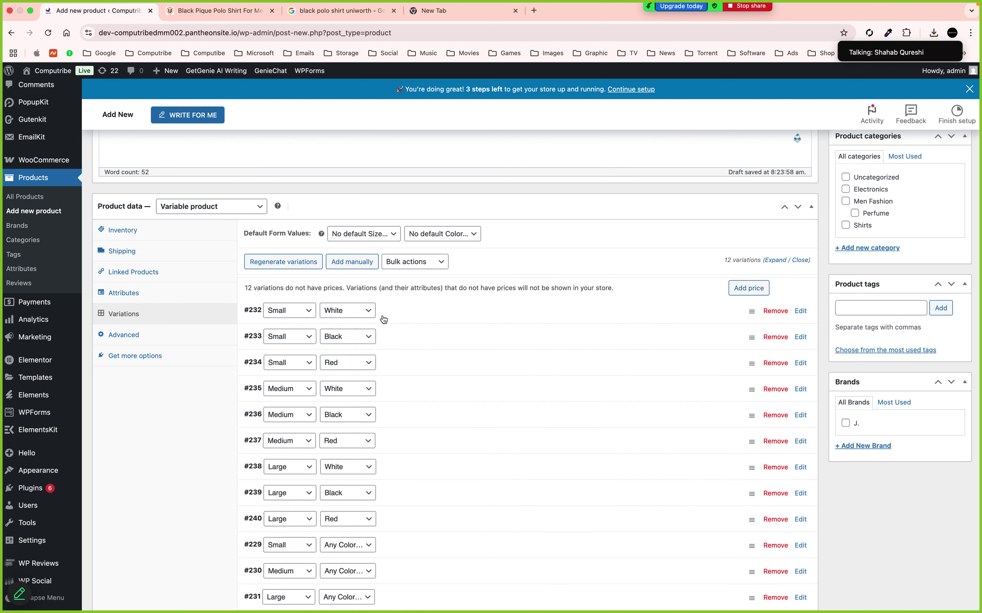
Move Medium White and Large White up directly under Small White
left_click(413, 348)
left_click(413, 349)
left_click_drag(749, 389, 752, 335)
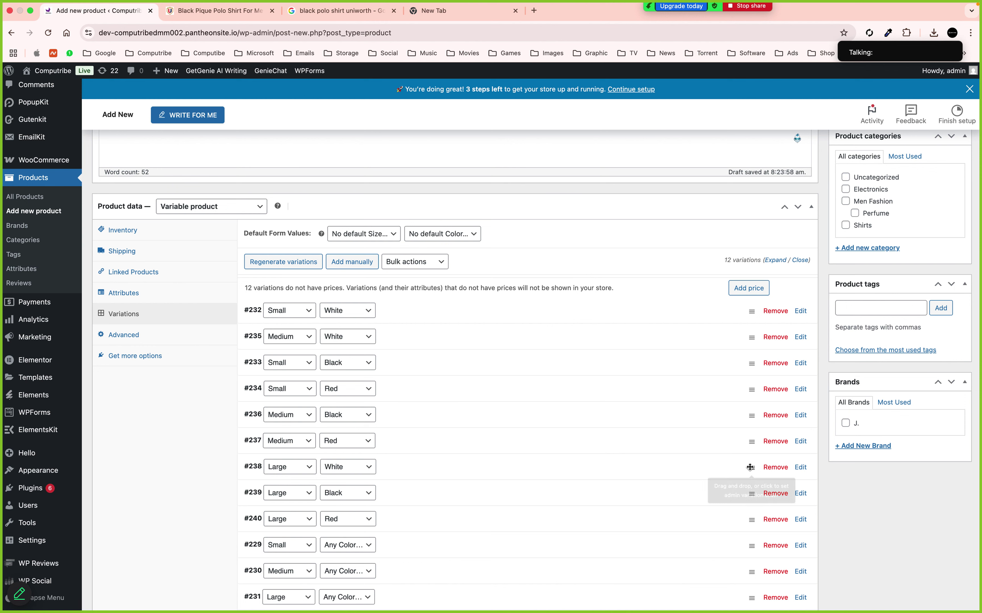
left_click_drag(751, 467, 739, 357)
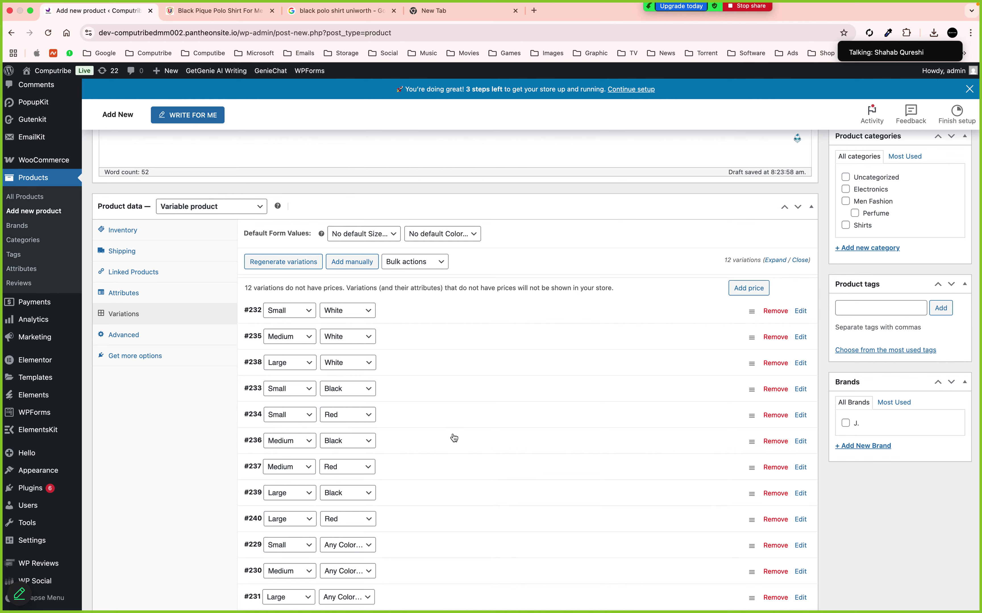
Move Medium Black and Large Black under Small Black, ahead of the Red variations
scroll(453, 437, "down", 3)
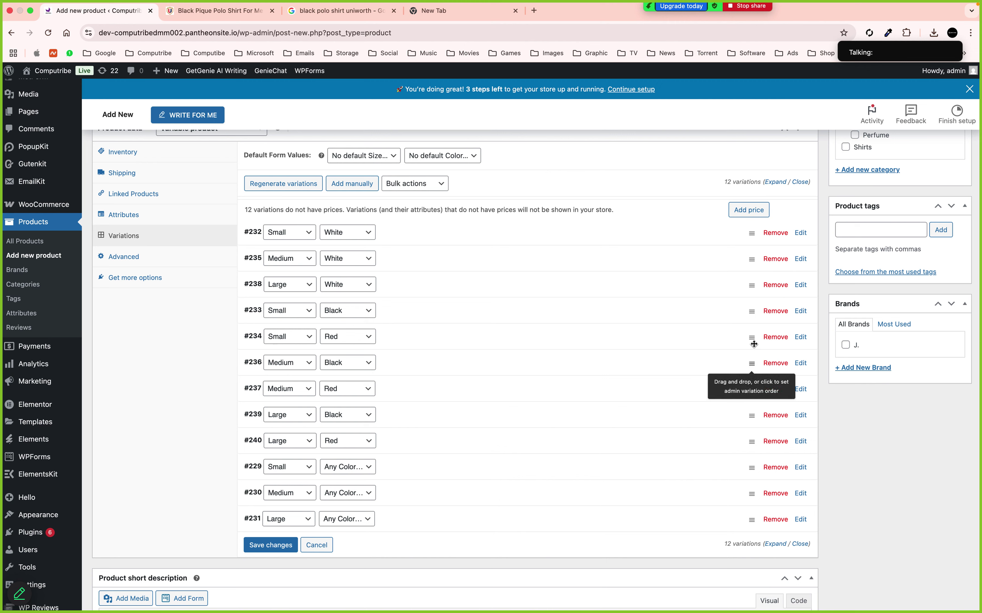
left_click_drag(752, 363, 753, 337)
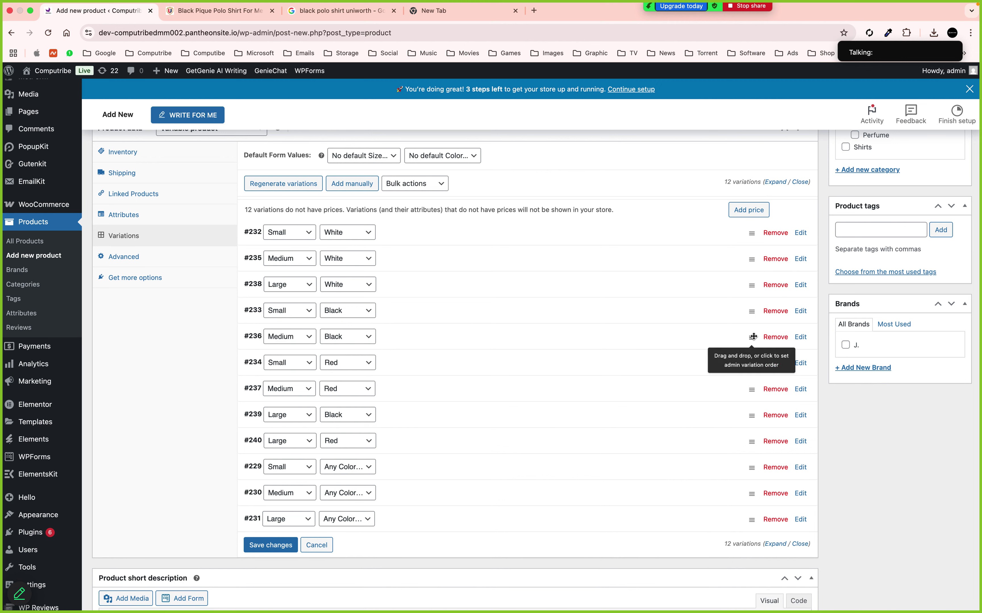
left_click_drag(751, 414, 750, 359)
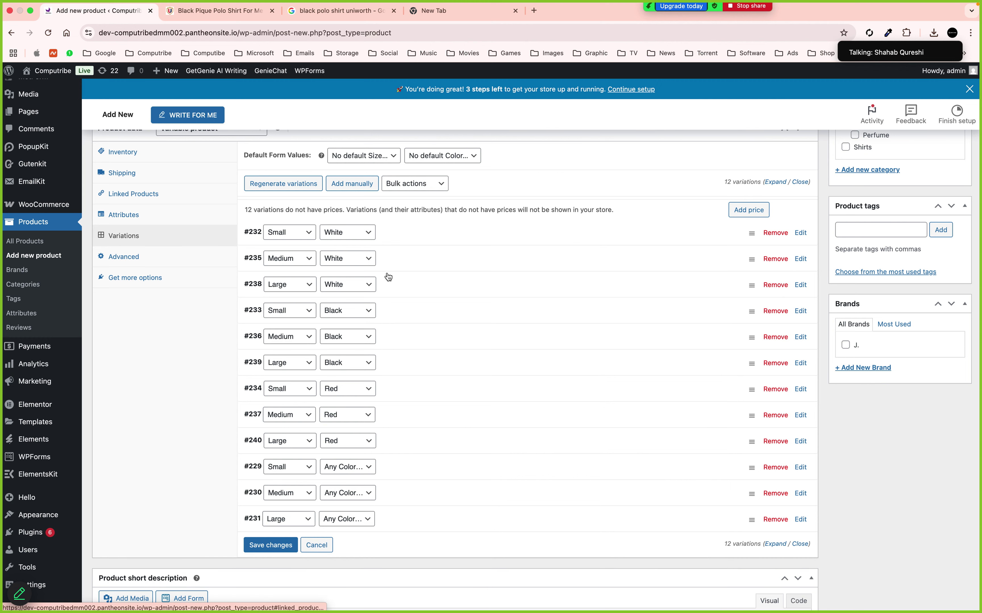
left_click(409, 266)
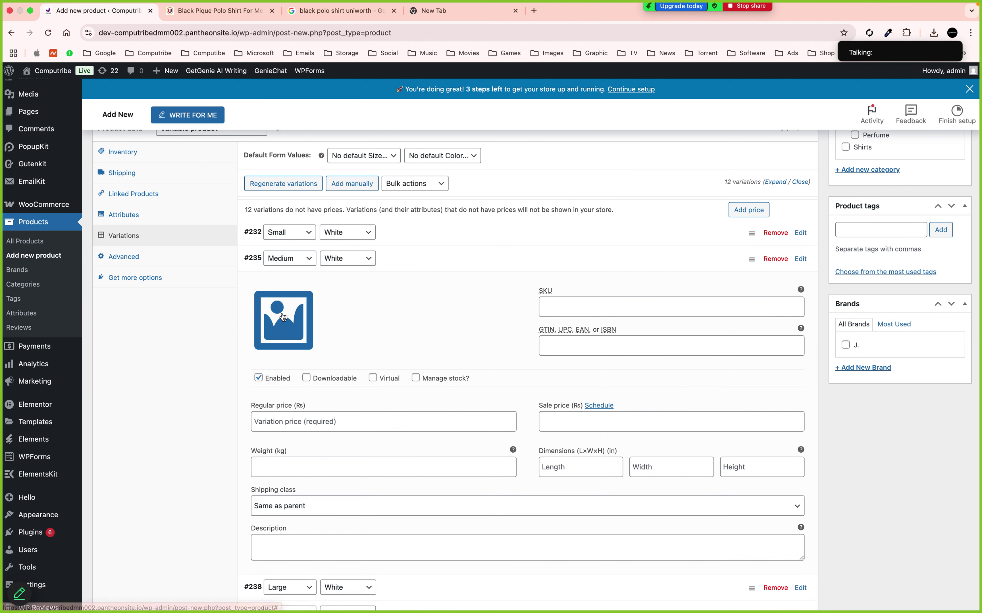
Give Medium White variation #235 the white polo image and a 3100 regular price
left_click(282, 320)
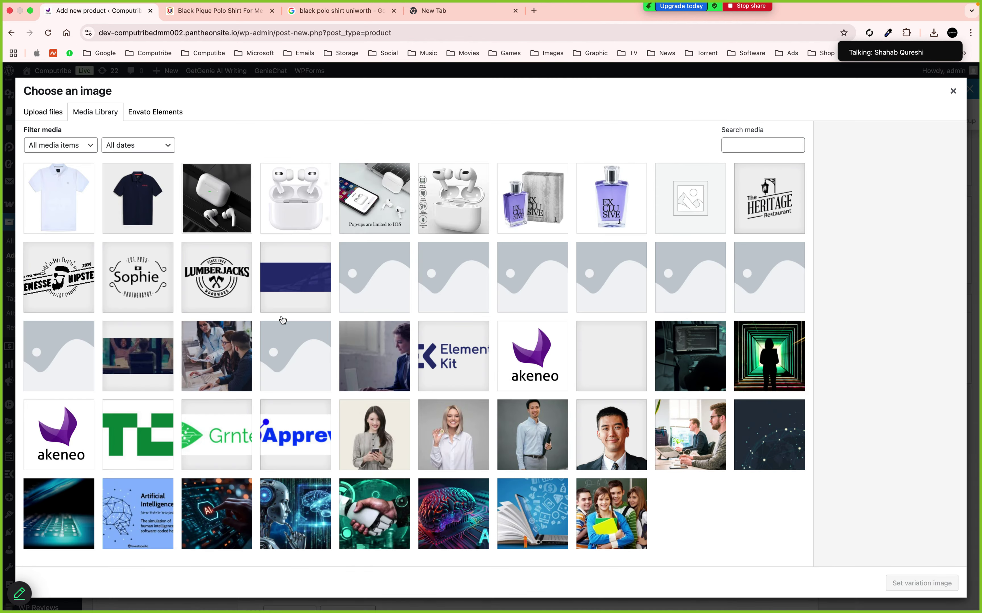
left_click(55, 191)
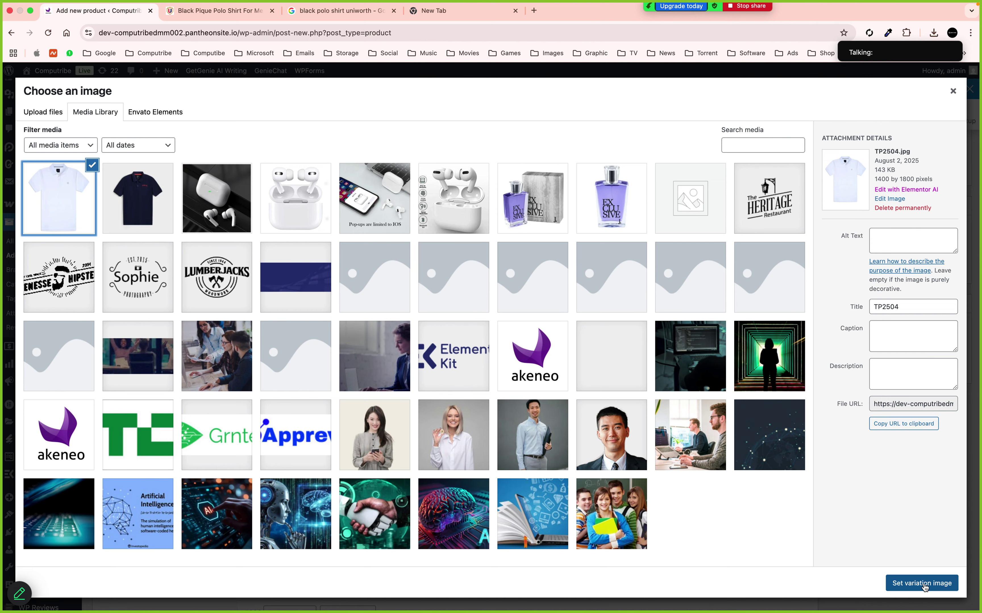
left_click(923, 585)
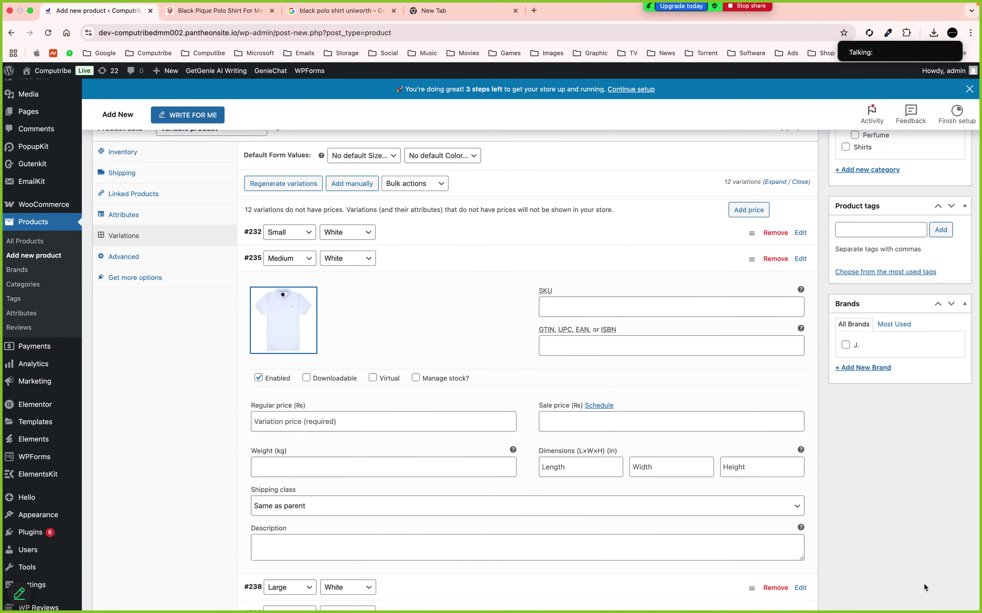
left_click(346, 424)
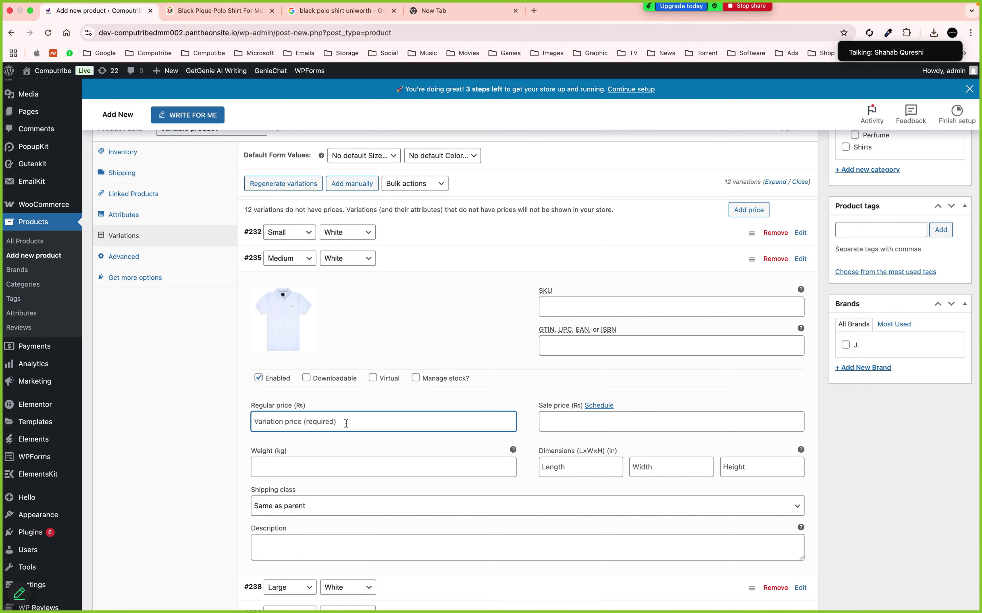
type("3100")
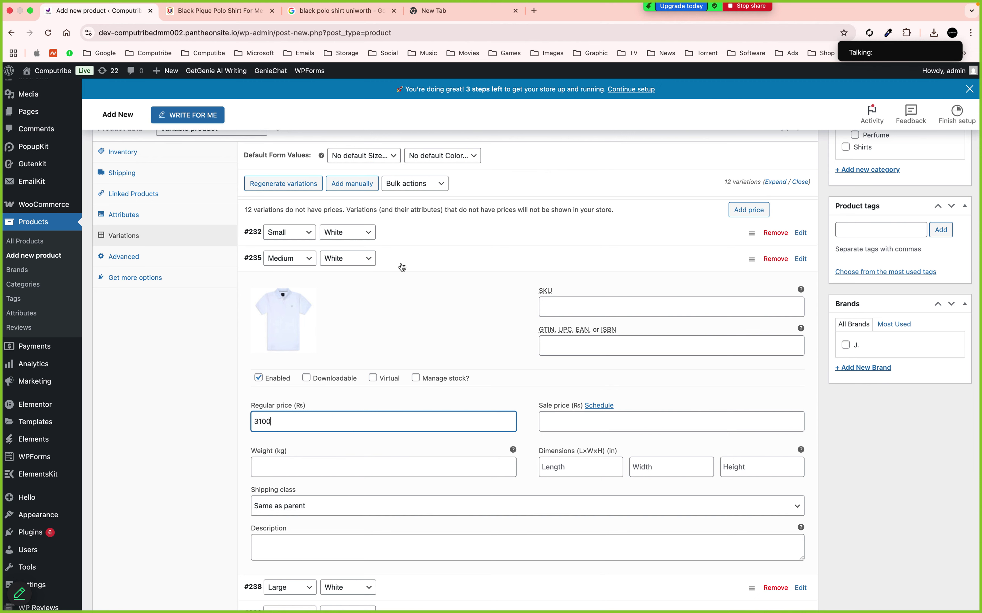
left_click(399, 265)
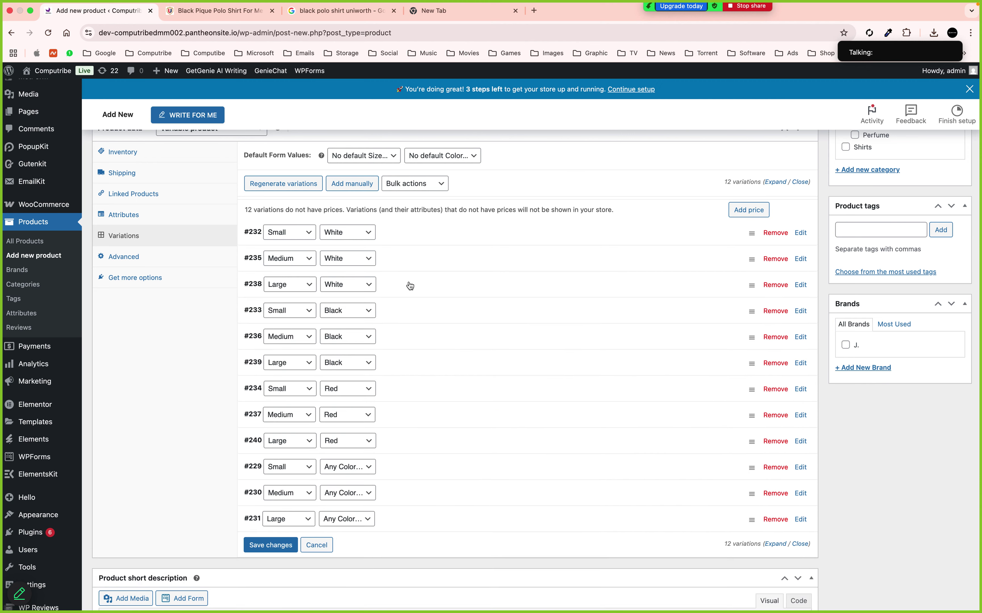
Give Large White variation #238 the white polo image and a 3200 regular price
left_click(409, 286)
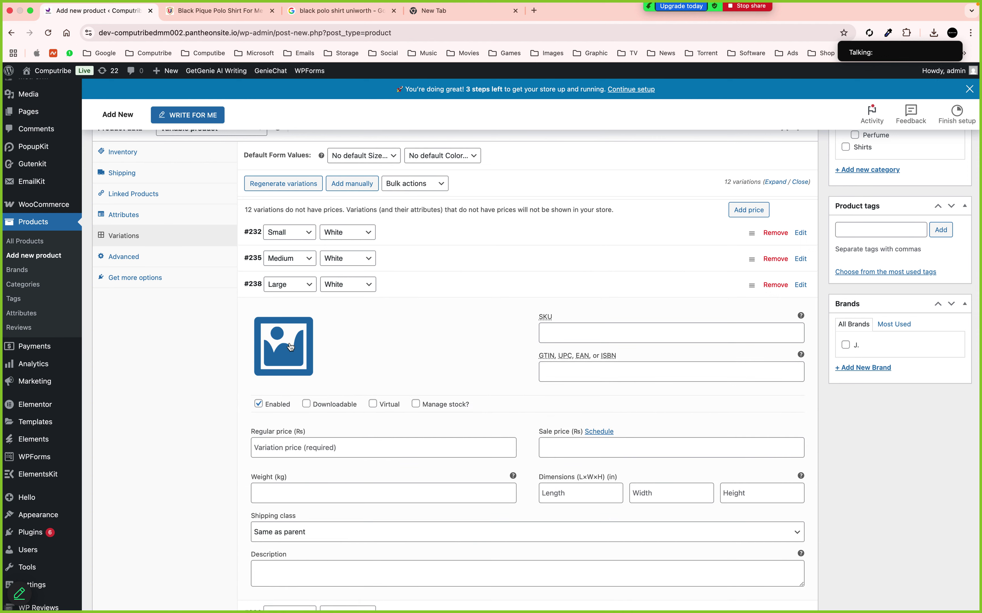
left_click(294, 347)
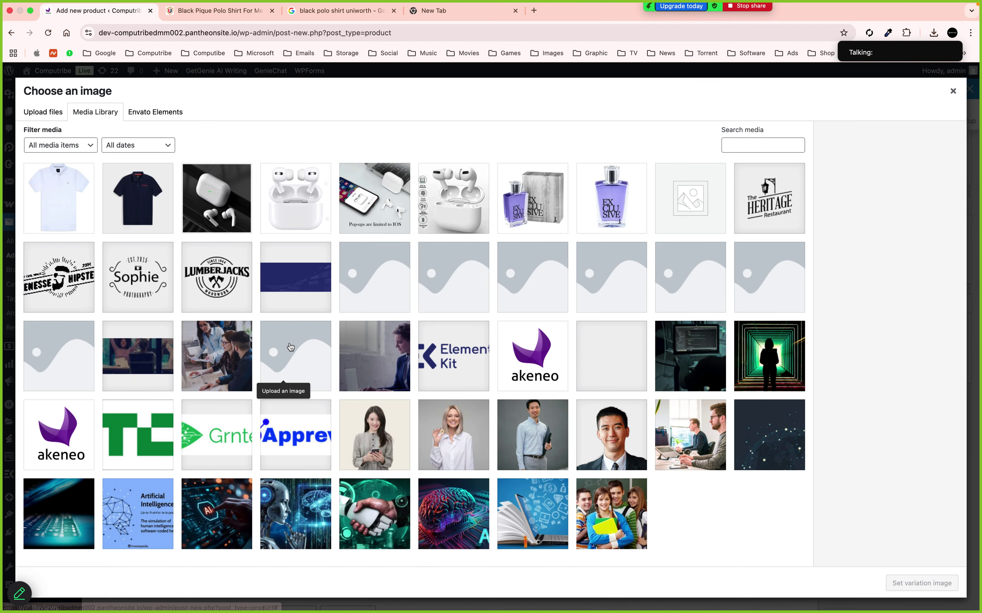
left_click(83, 208)
left_click(914, 583)
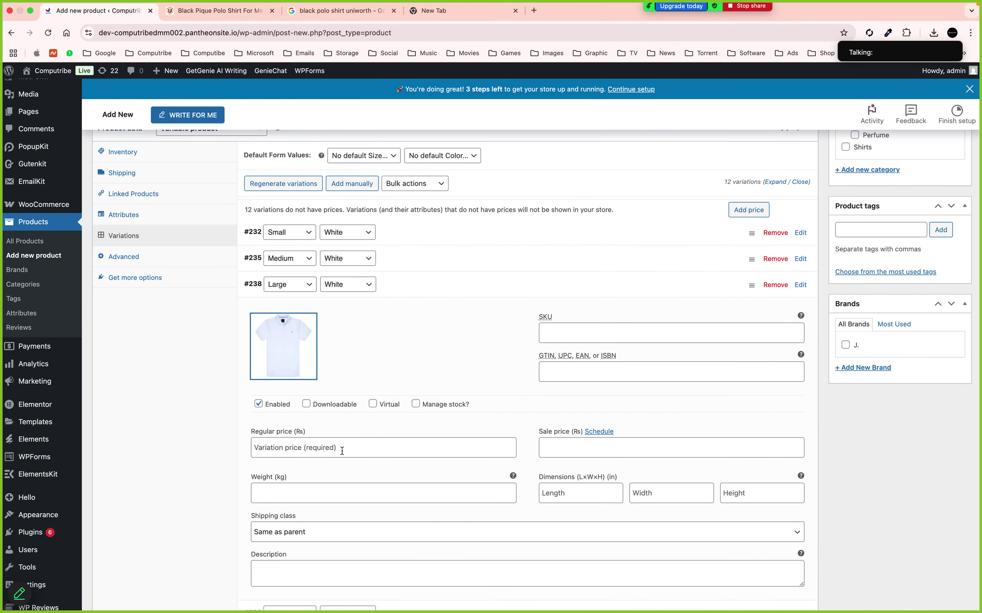
left_click(342, 451)
type("3200")
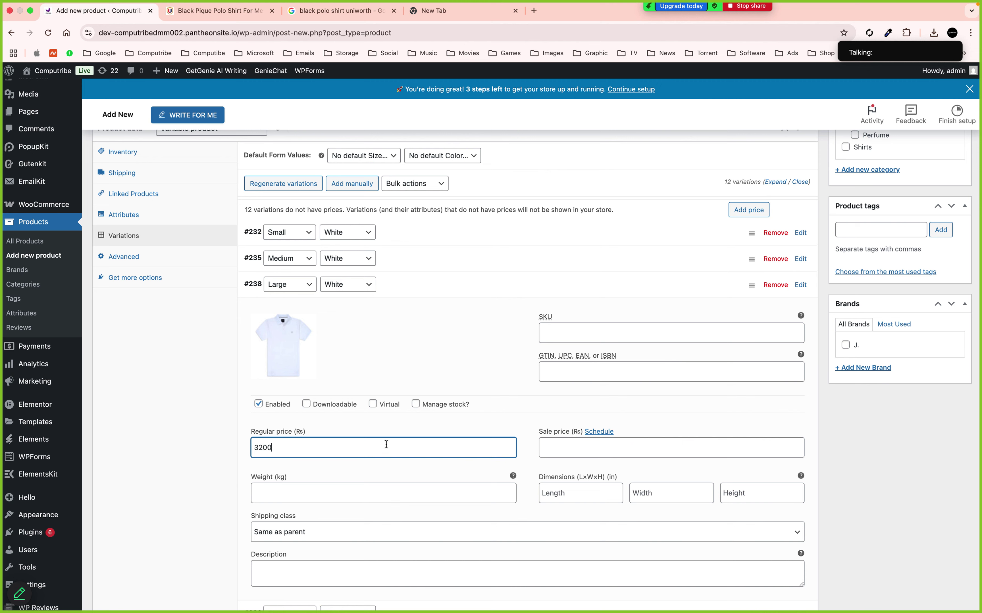
left_click(480, 287)
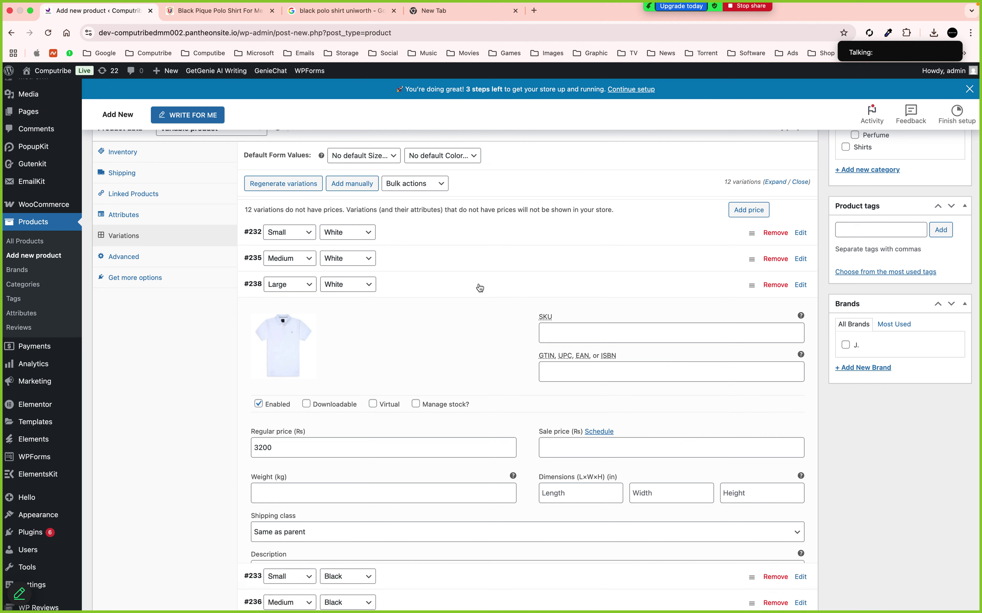
left_click(459, 311)
Upload TP2462.jpg as the Small Black image and price that variation at 3300
left_click(284, 372)
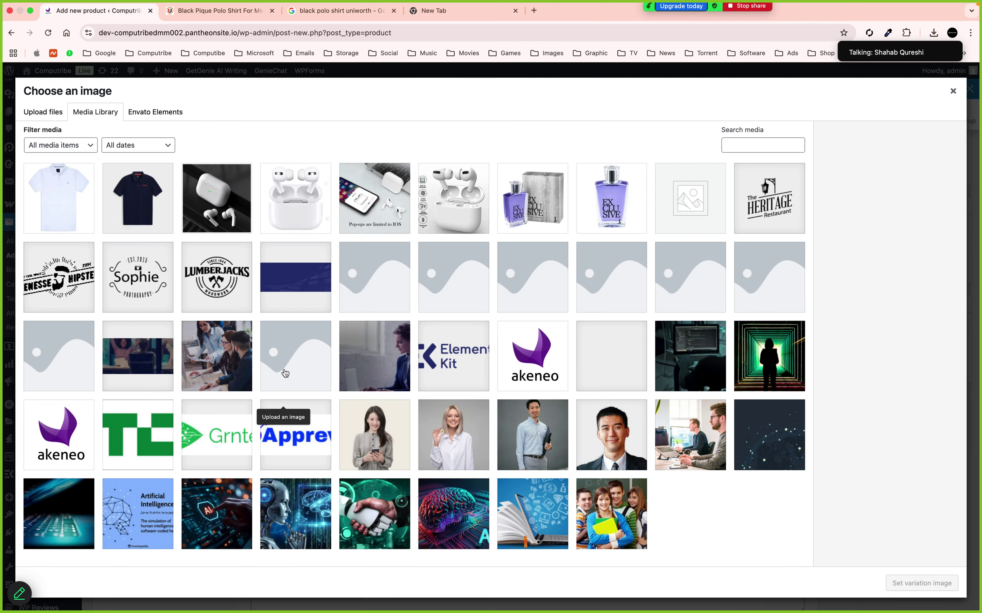
left_click(41, 114)
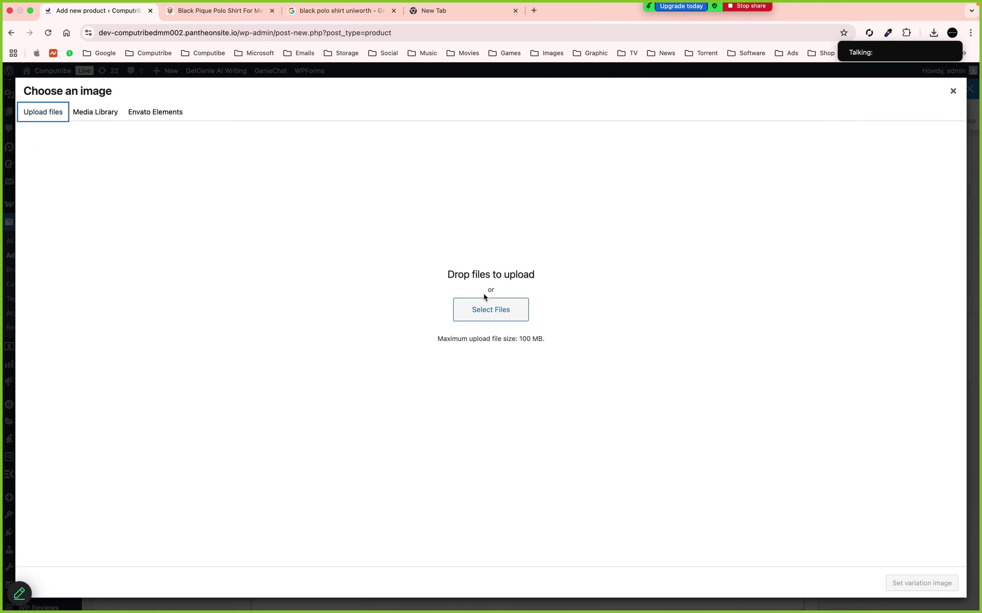
left_click(494, 307)
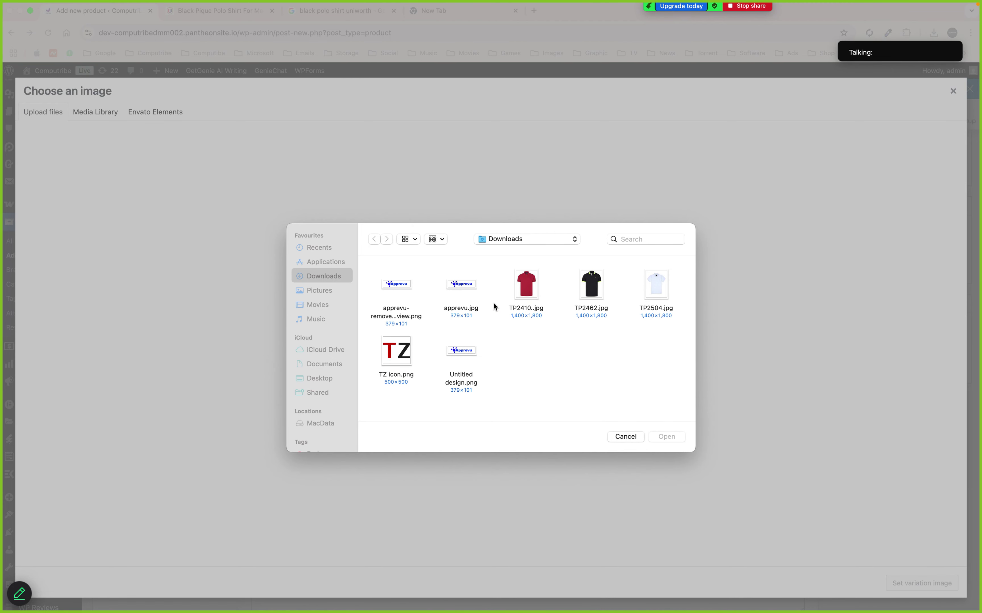
left_click(592, 280)
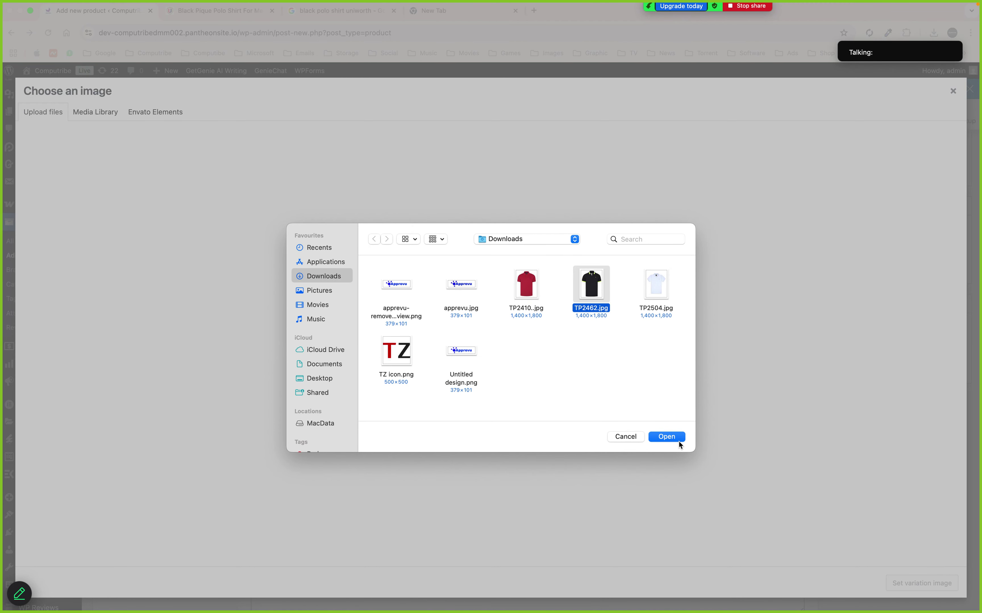
left_click(678, 440)
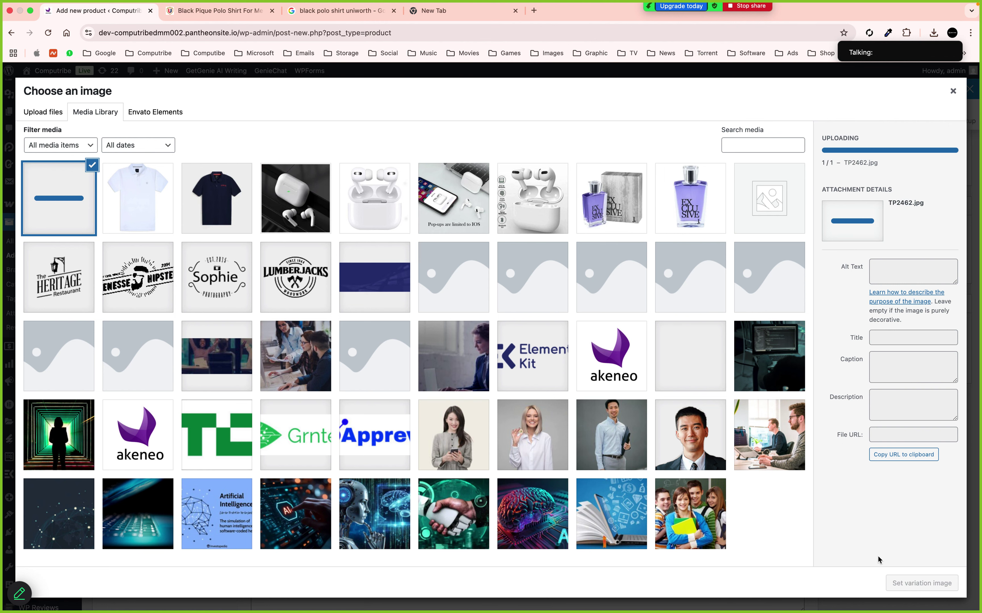
left_click(895, 581)
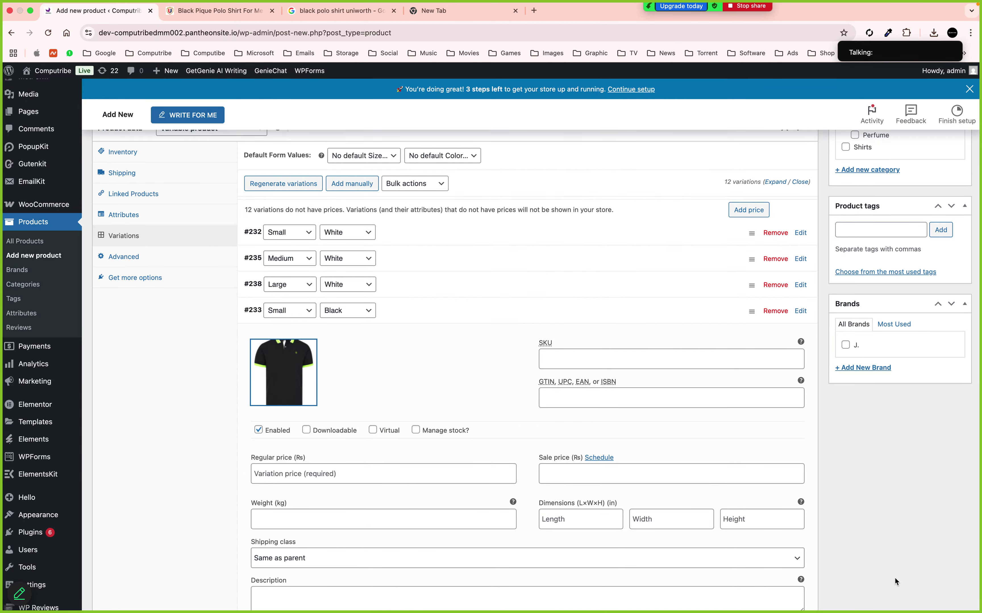
left_click(300, 474)
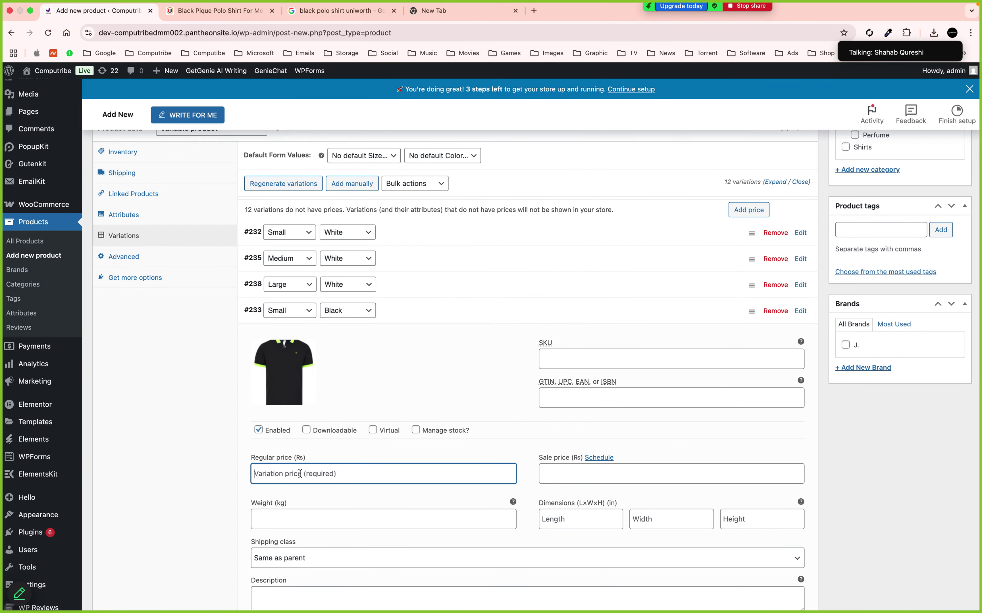
type("3300")
left_click(379, 323)
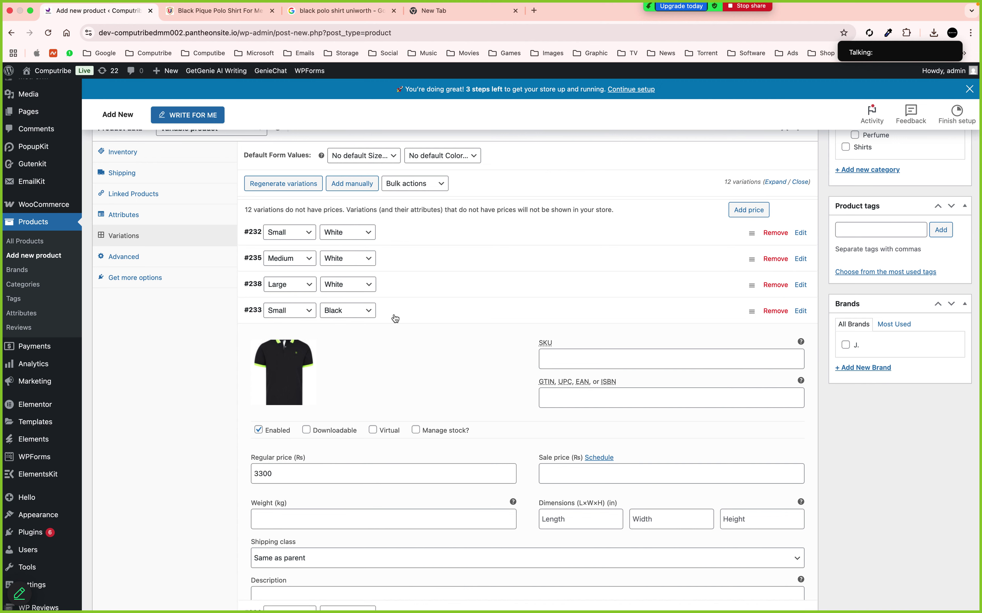
left_click(392, 318)
Give Medium Black variation #236 the black polo image and a 3400 regular price
left_click(401, 335)
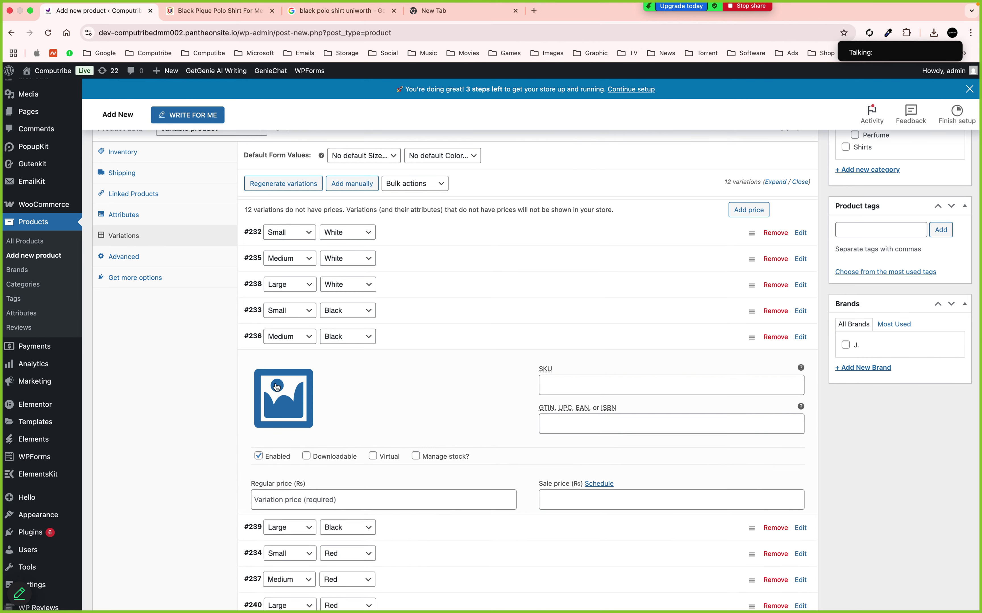
left_click(287, 395)
left_click(61, 199)
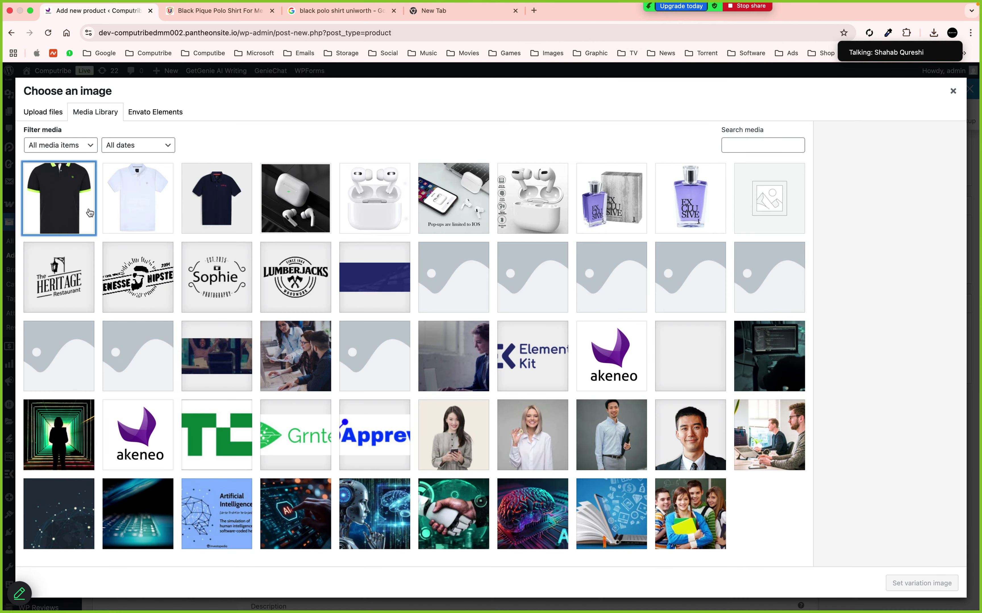
left_click(915, 583)
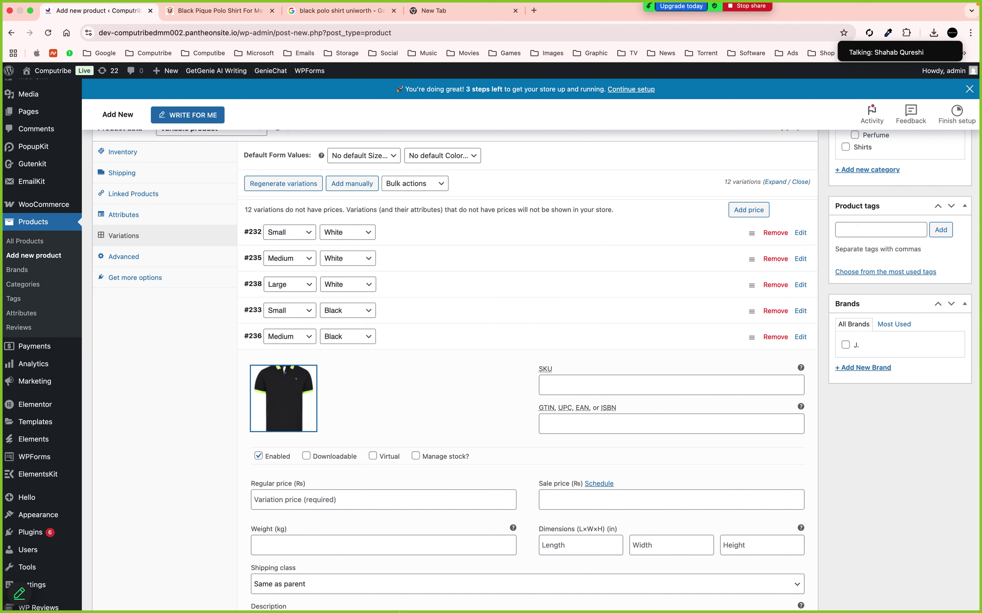
left_click(320, 499)
type("44")
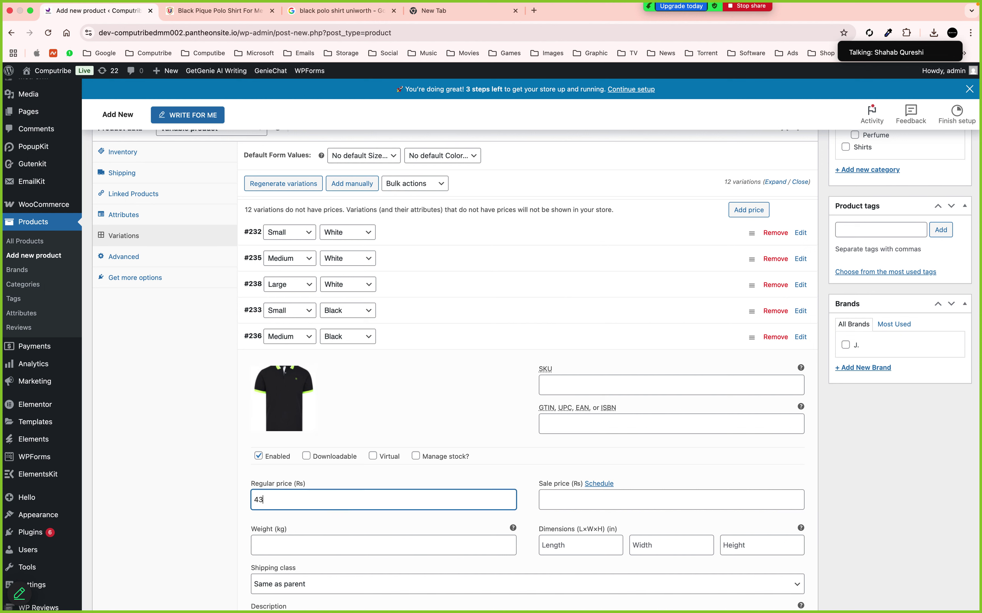
key("BackSpace")
key("BackSpace")
type("3400")
left_click(414, 341)
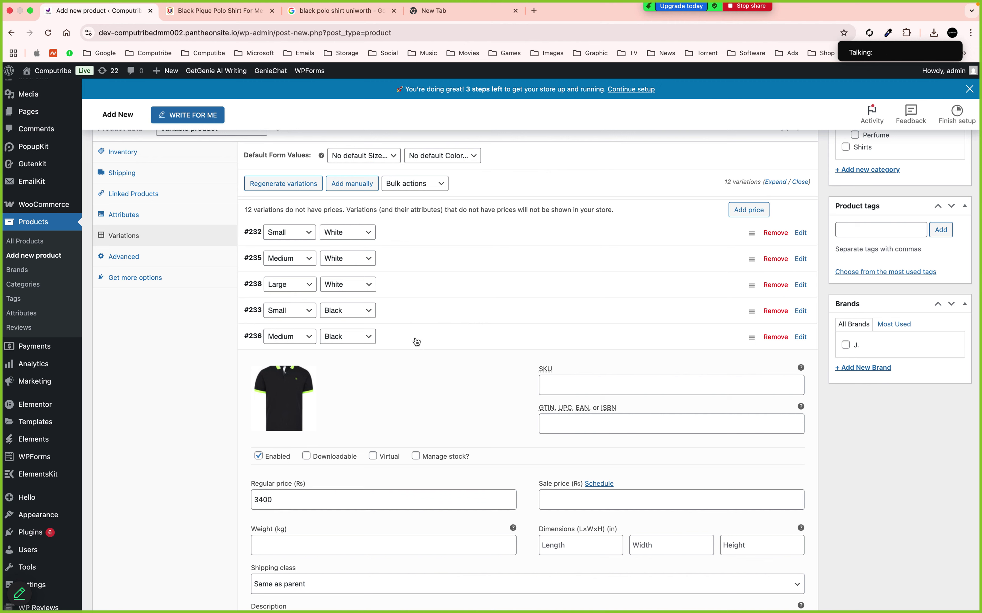
Give Large Black variation #239 the black polo image and a 3500 regular price
left_click(404, 372)
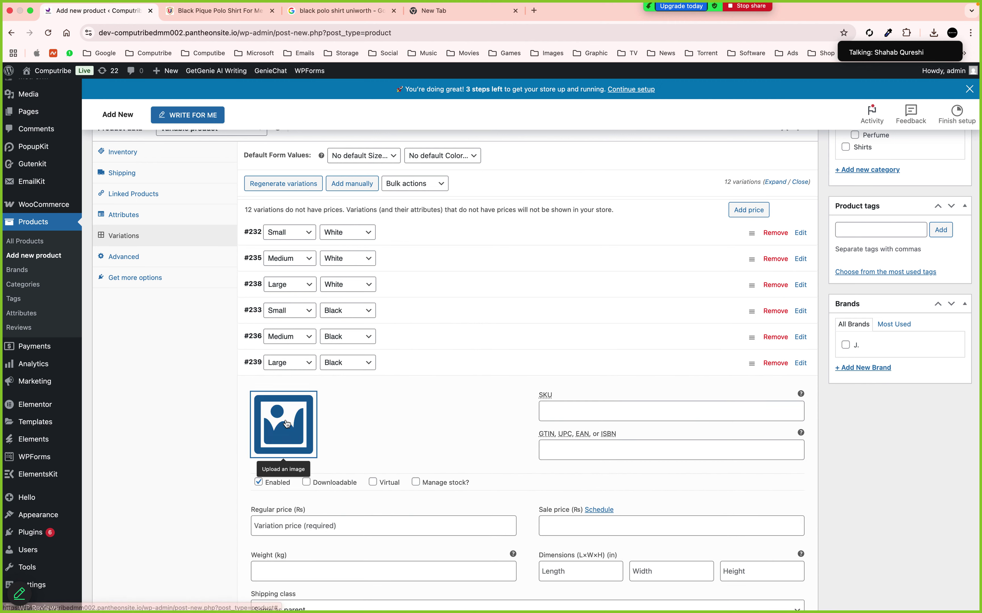
left_click(287, 424)
left_click(77, 203)
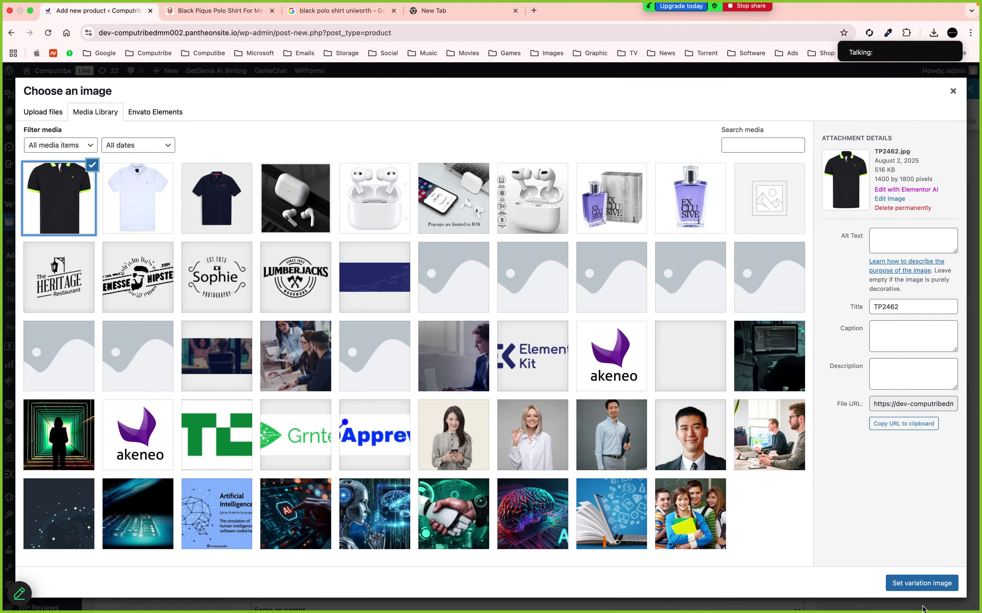
left_click(920, 584)
scroll(627, 389, "down", 2)
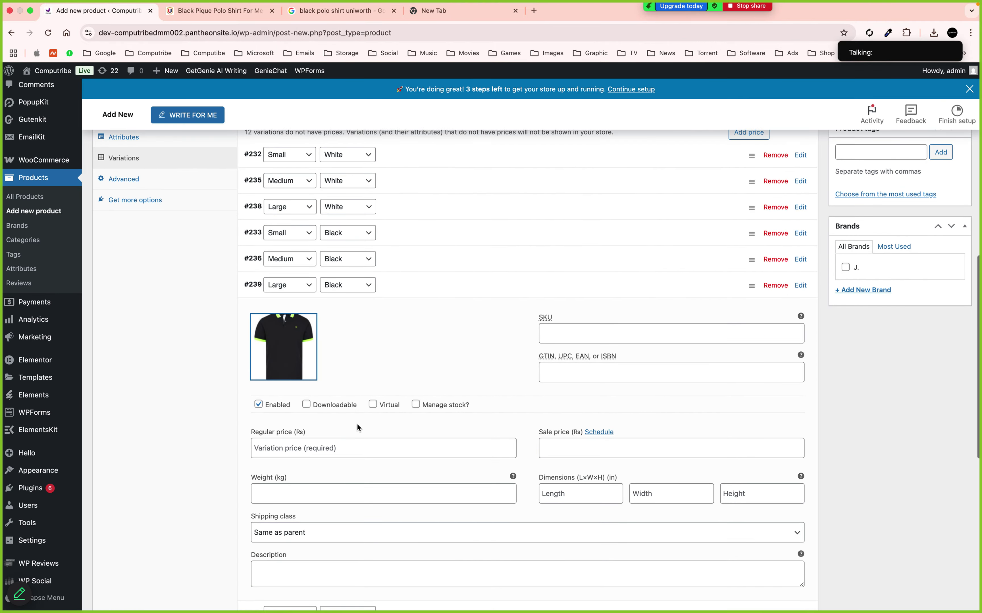
left_click(338, 451)
type("2")
key("BackSpace")
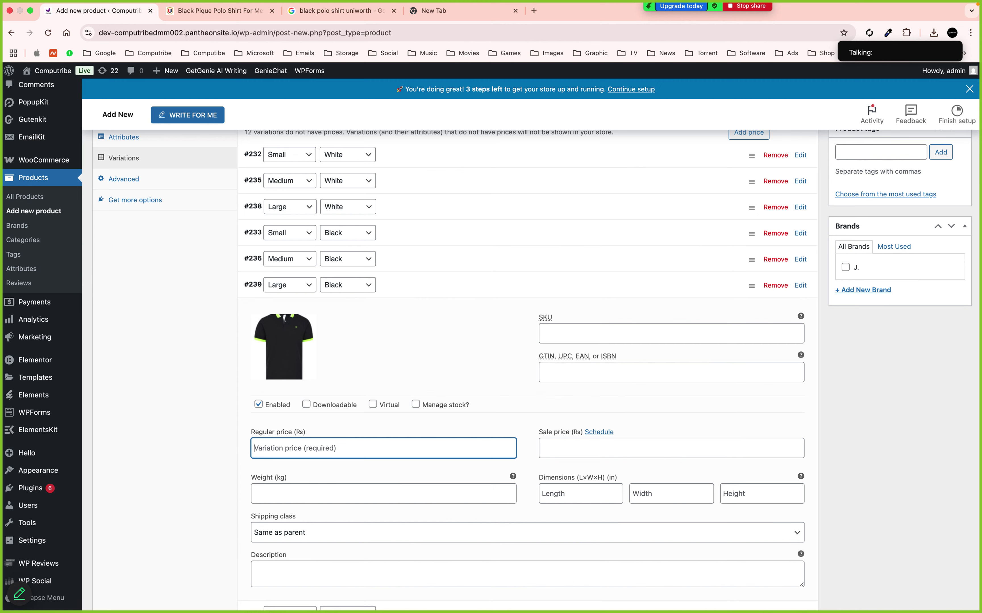
type("3500")
left_click(397, 290)
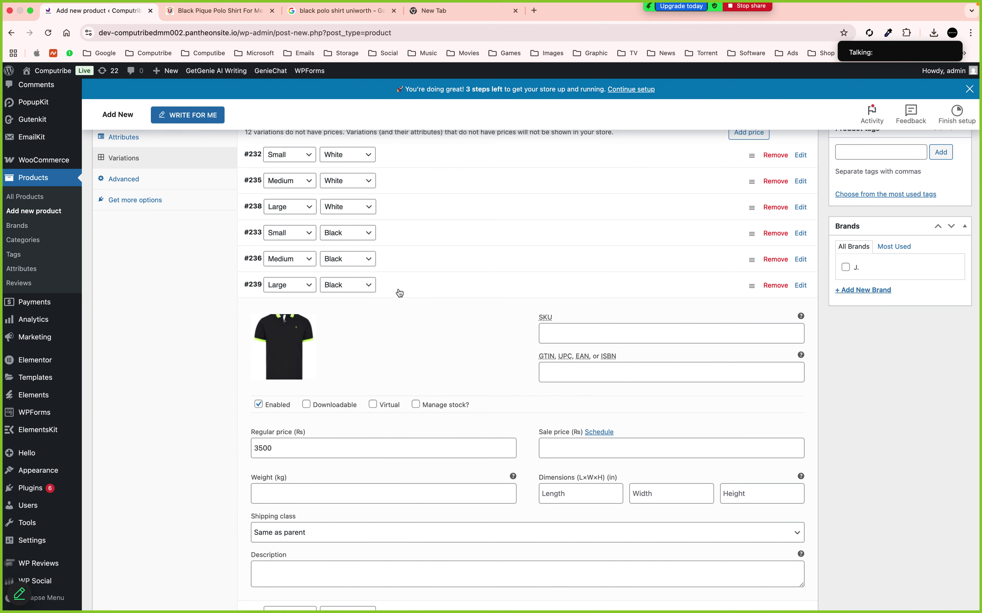
Upload the red polo image for the Small Red variation and price it 3600
left_click(402, 317)
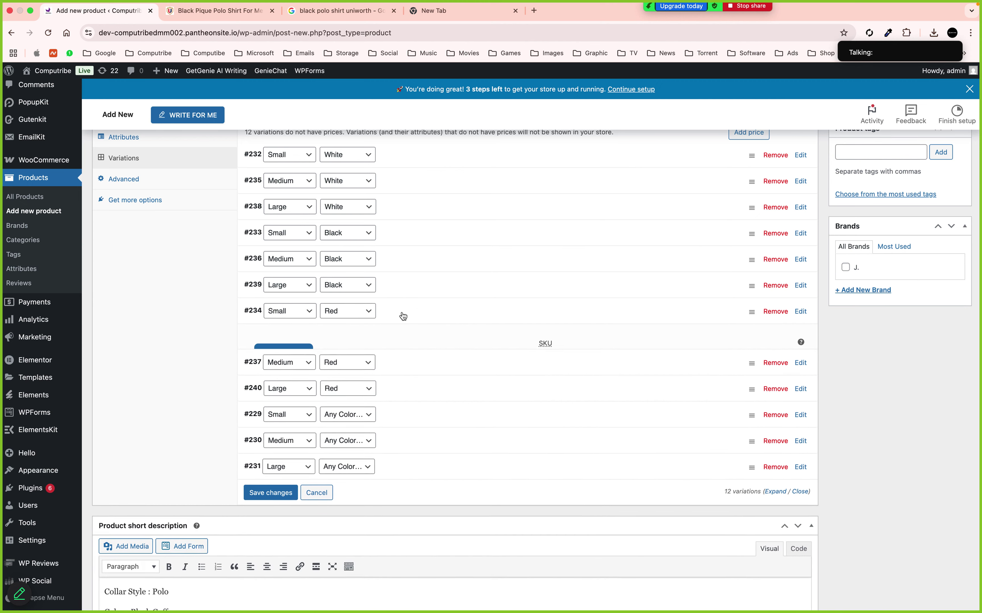
left_click(285, 372)
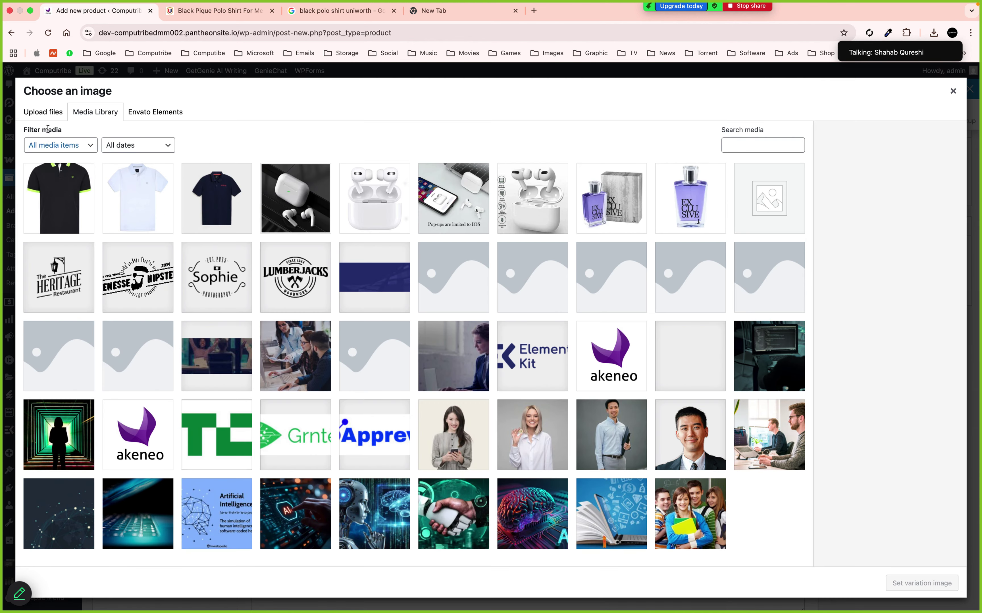
left_click(43, 112)
left_click(484, 312)
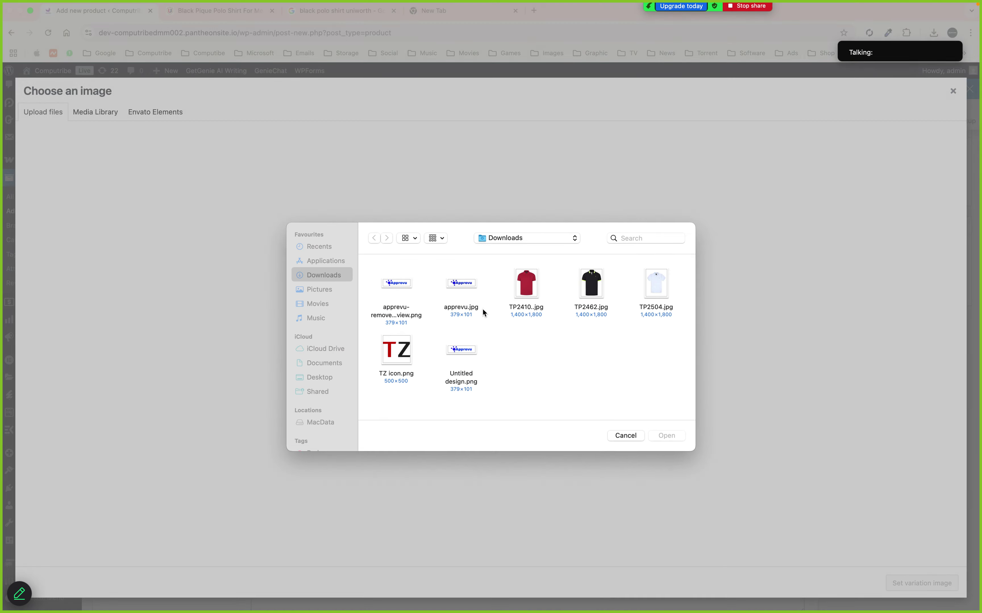
left_click(520, 289)
double_click(518, 288)
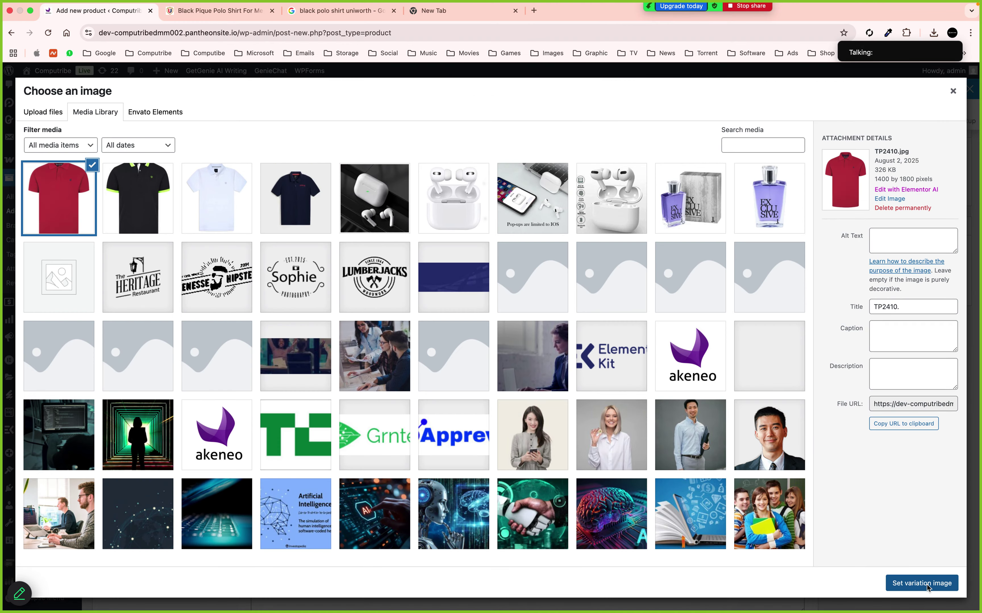
left_click(921, 583)
left_click(409, 288)
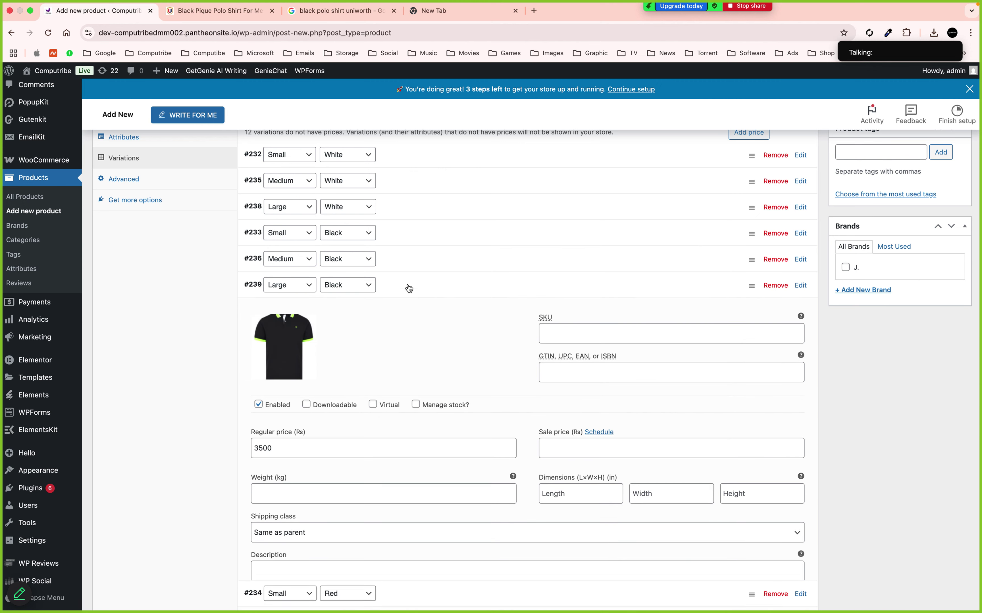
left_click(409, 287)
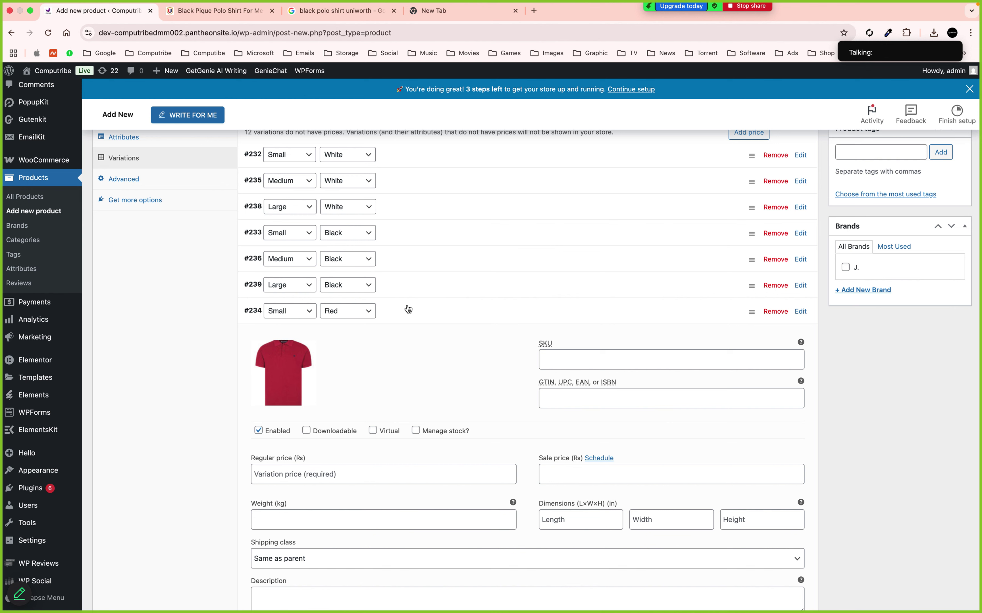
left_click(307, 465)
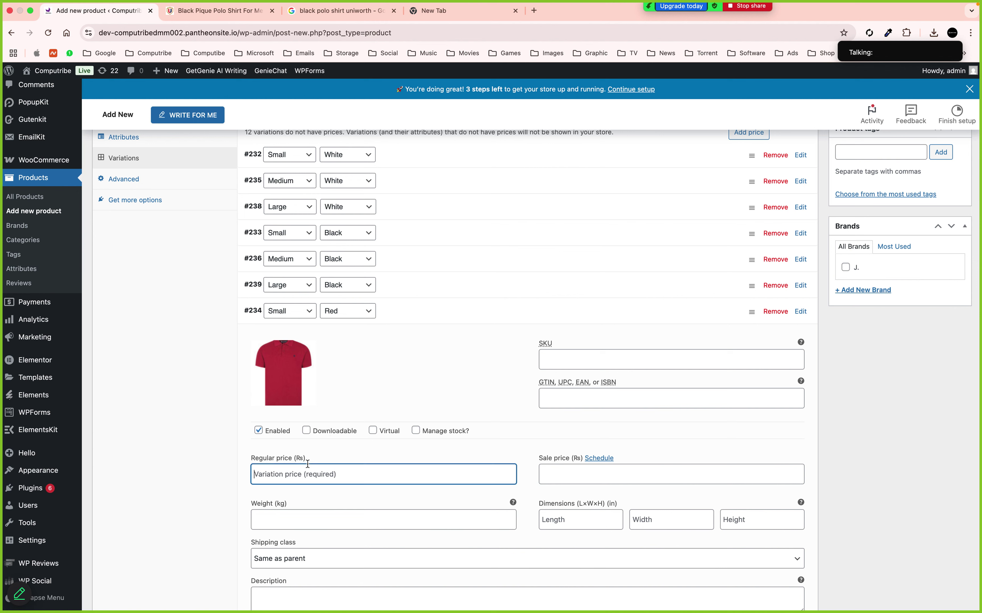
type("3600")
left_click(396, 318)
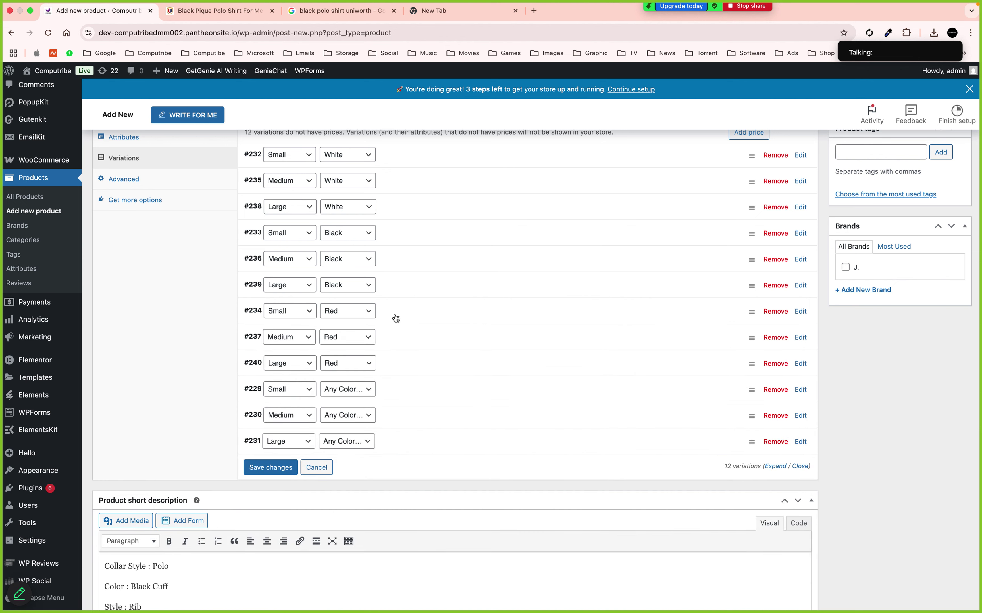
Give the Medium Red variation the red polo image and a 3700 regular price
left_click(394, 337)
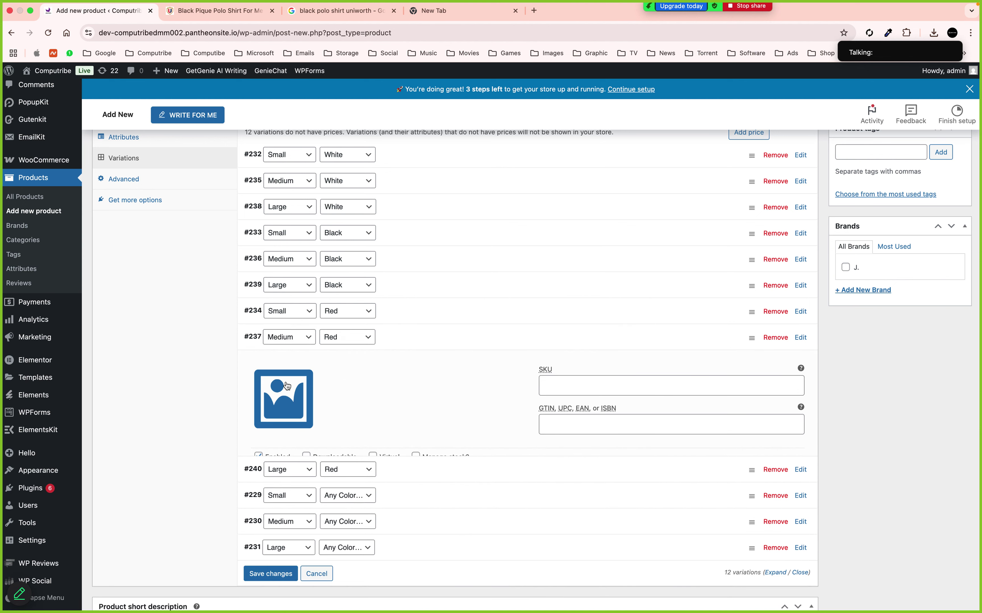
left_click(283, 406)
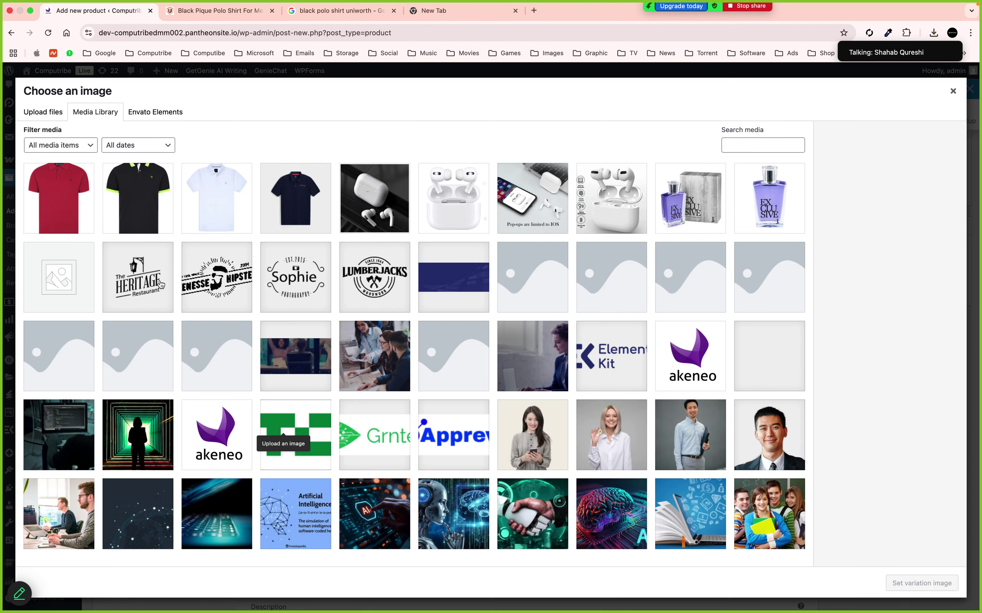
left_click(75, 205)
left_click(911, 576)
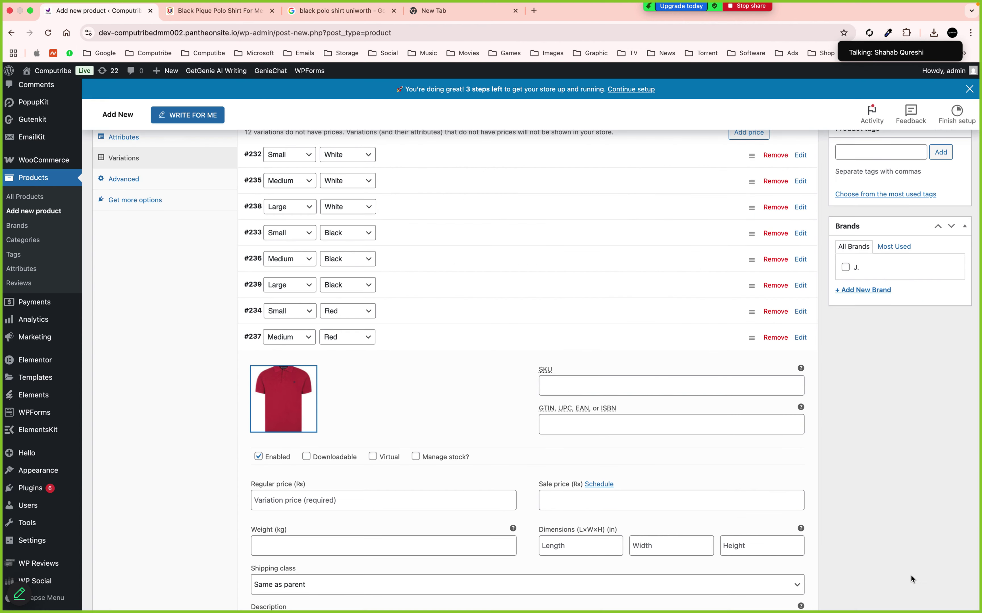
left_click(288, 508)
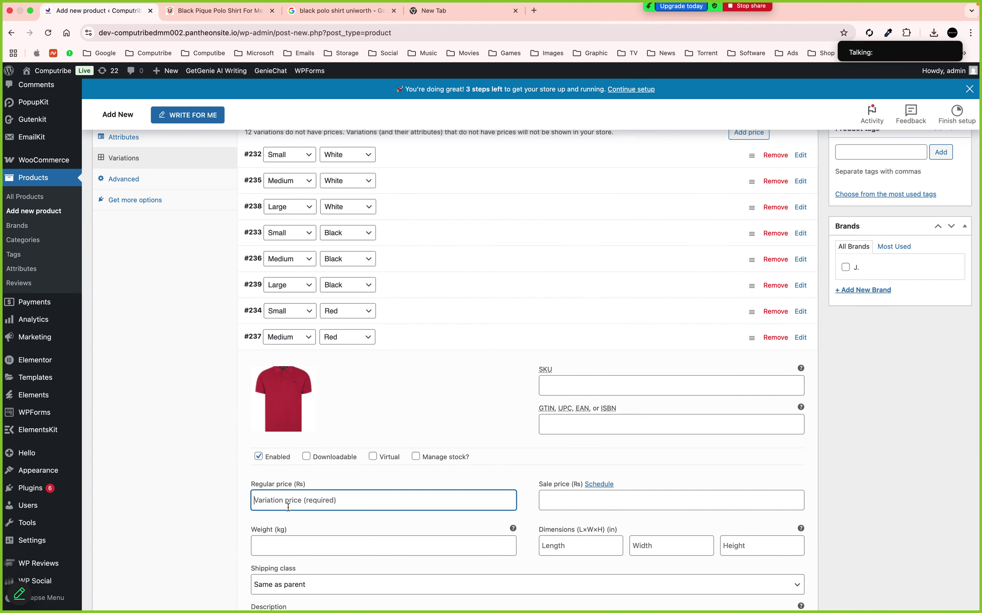
type("3600")
key("Left")
key("Left")
key("BackSpace")
type("7")
left_click(398, 336)
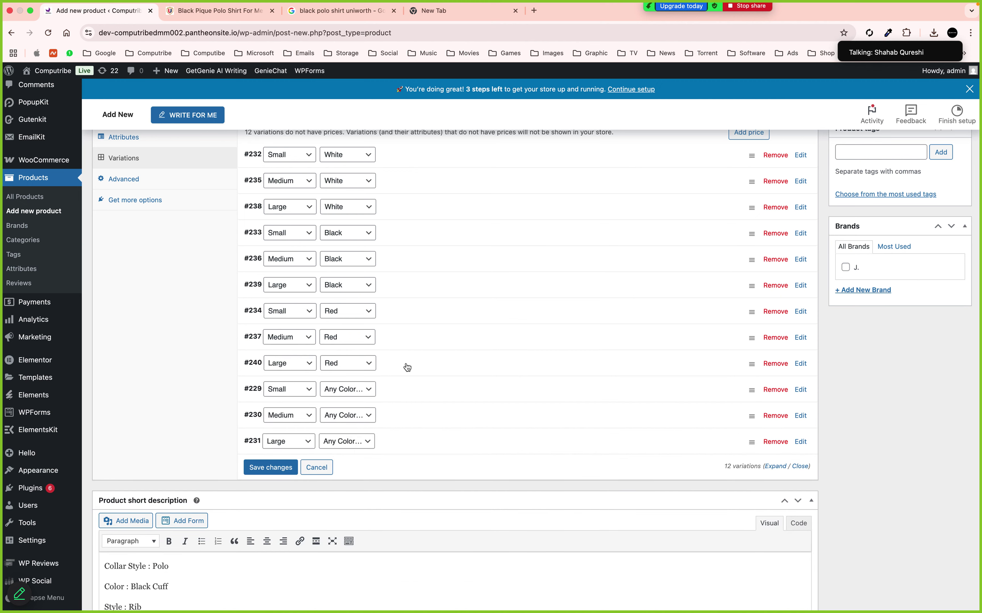
Give the Large Red variation the red polo image and a 3800 regular price
left_click(406, 366)
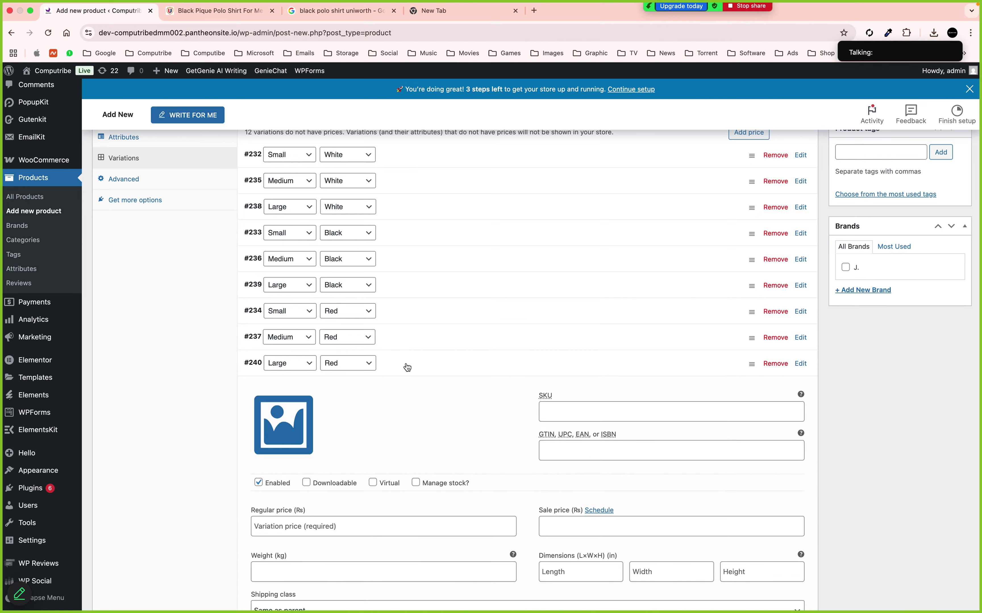
left_click(298, 429)
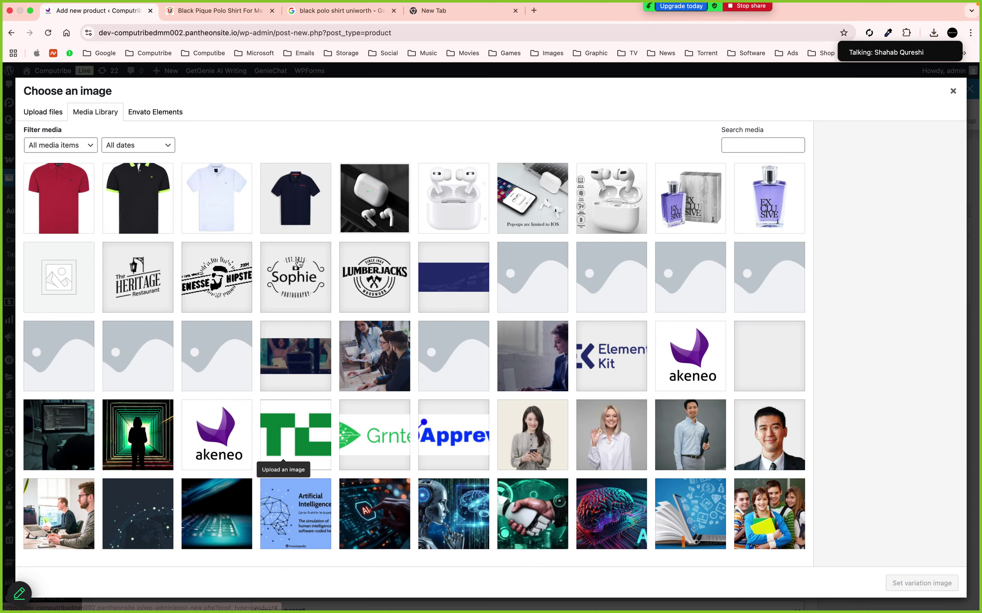
left_click(63, 200)
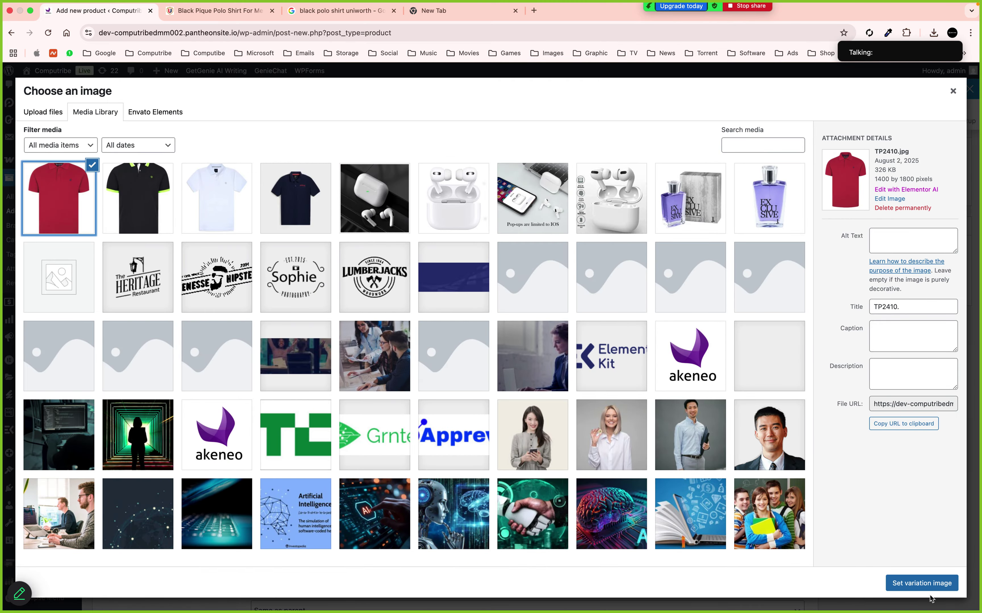
left_click(921, 583)
left_click(323, 521)
type("380")
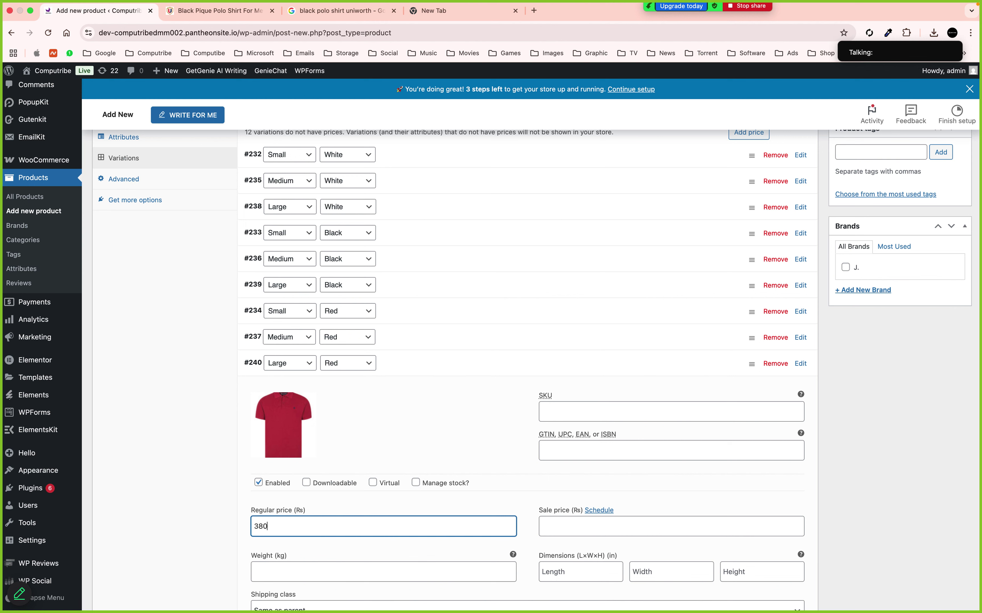
type("0")
left_click(442, 376)
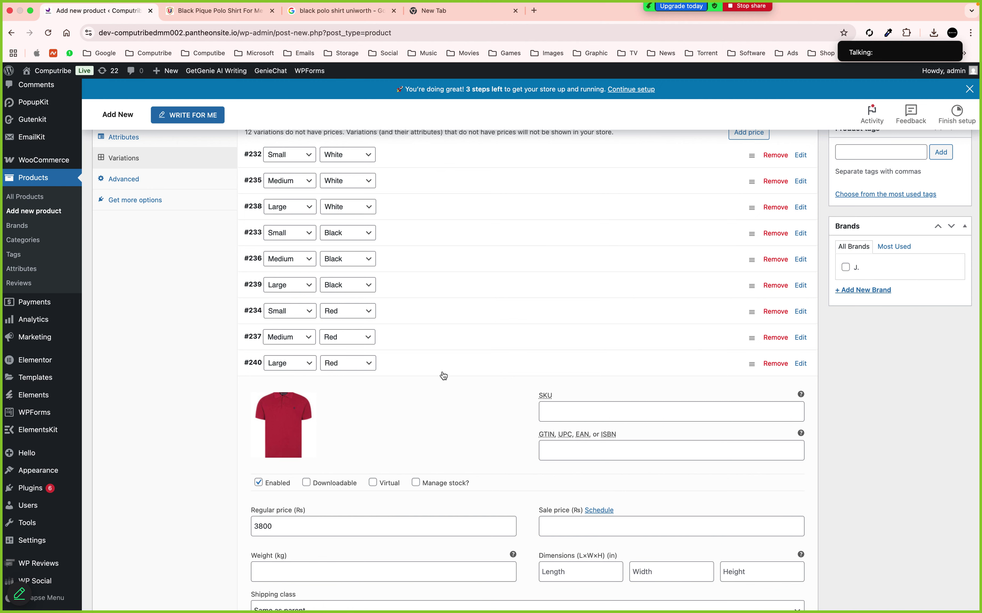
left_click(388, 405)
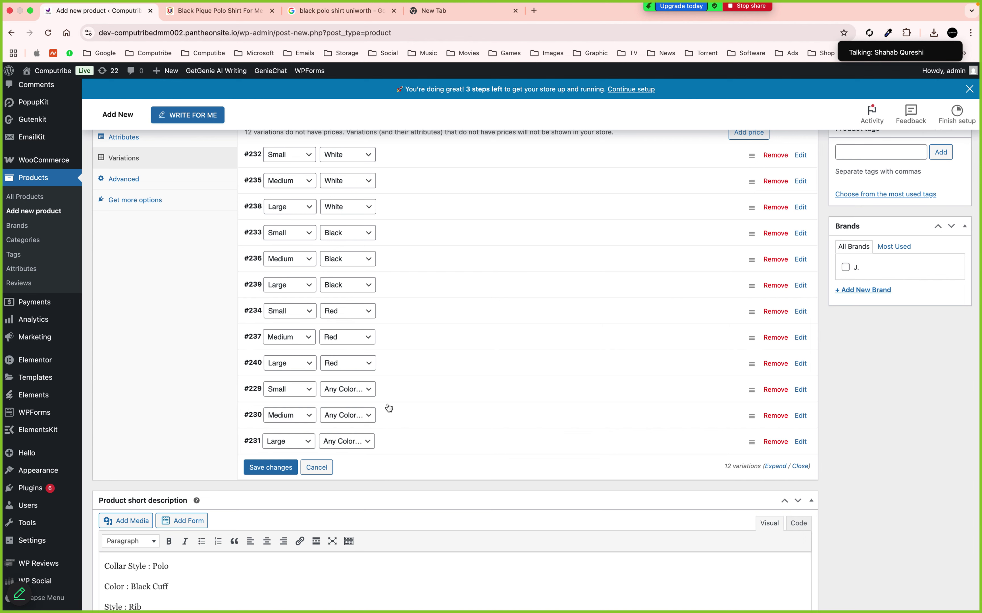
scroll(388, 408, "up", 6)
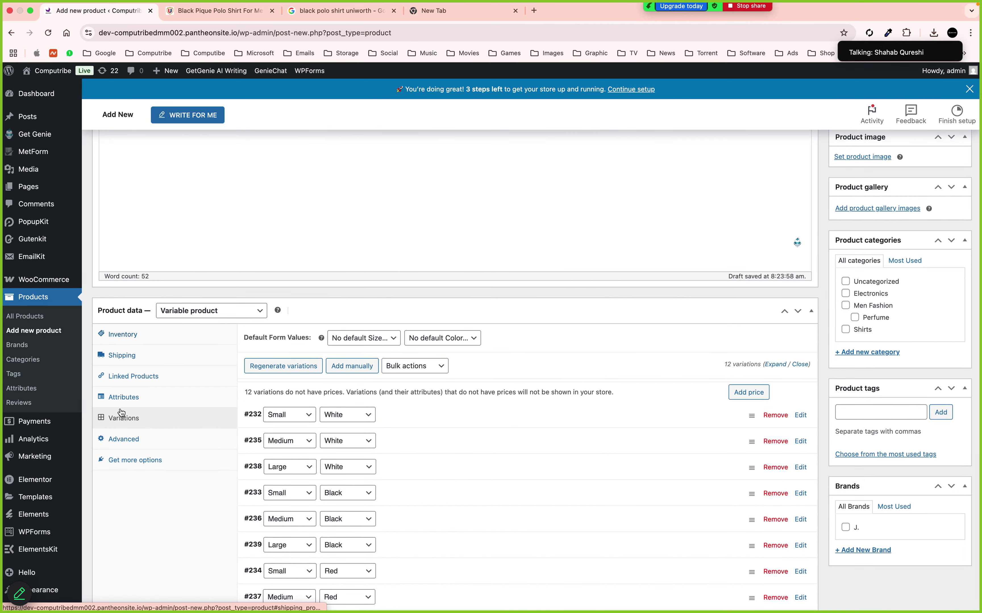
Put the product in the Men Fashion and Shirts categories
left_click(134, 337)
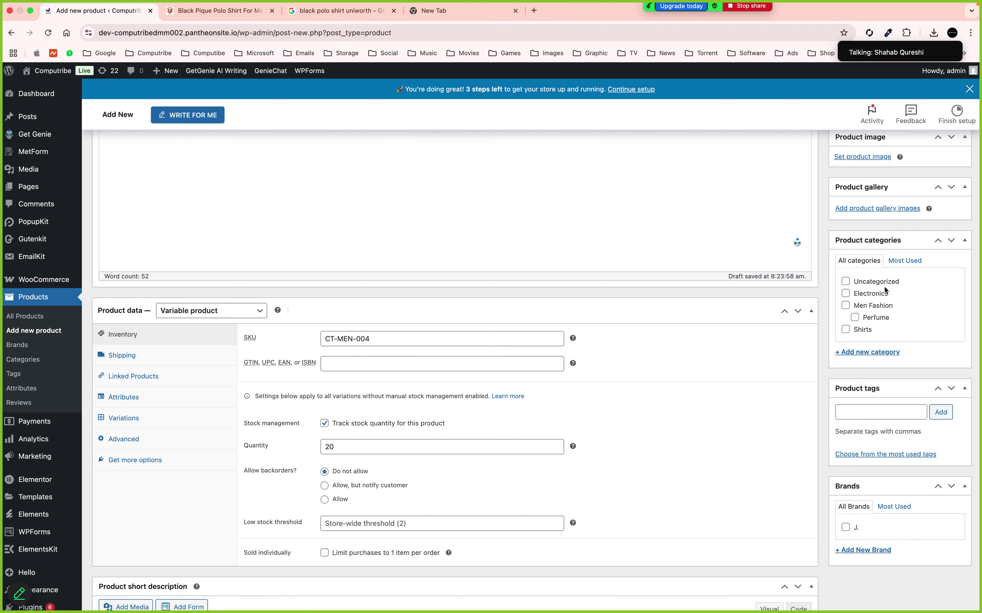
left_click(846, 306)
left_click(846, 330)
Tag the product Polo and Men, removing the misspelled Poloo and Meen tags
left_click(873, 410)
key("Return")
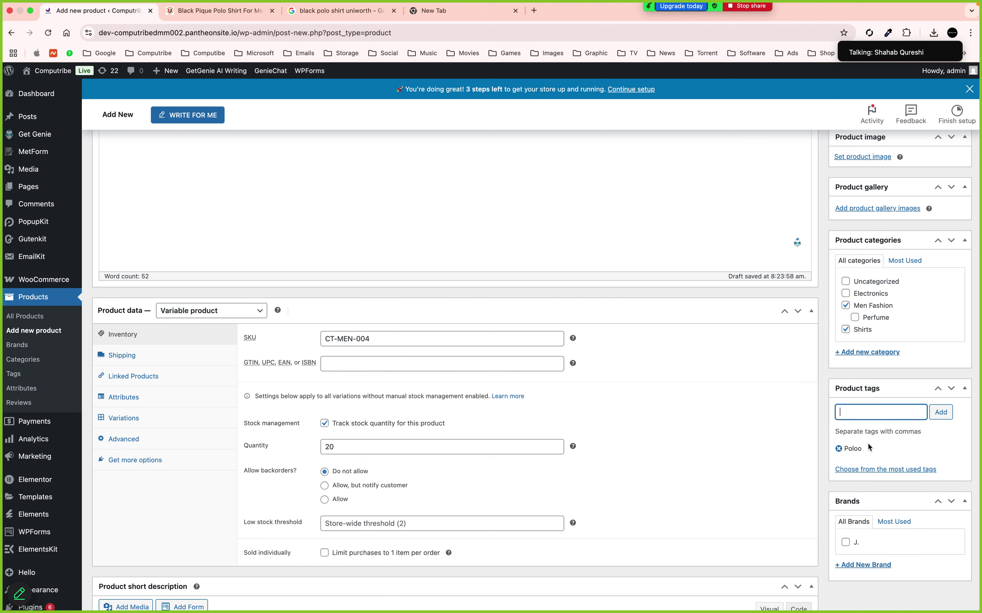
left_click(838, 448)
left_click(839, 412)
type("Po")
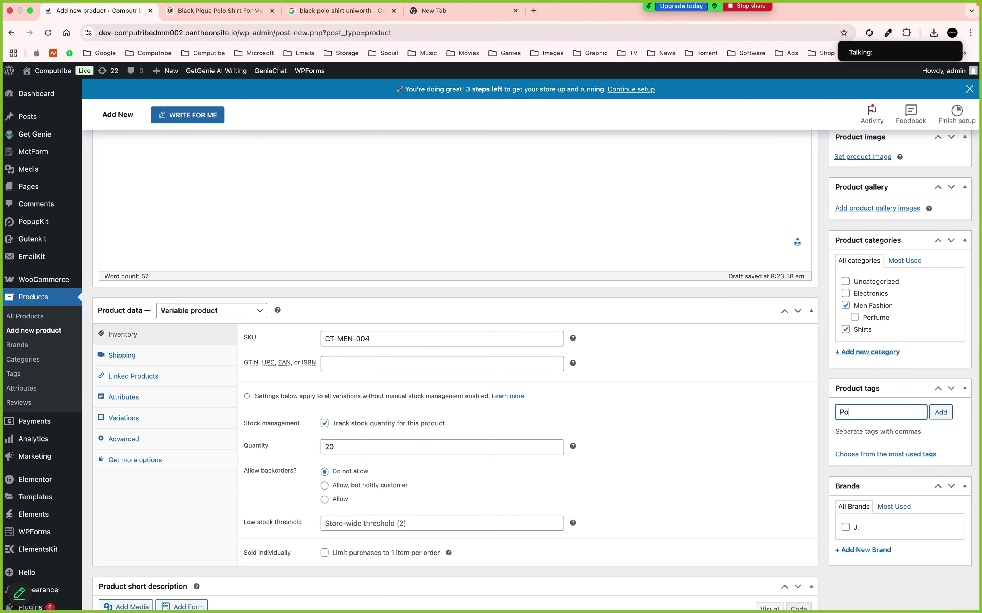
type("lo")
key("Return")
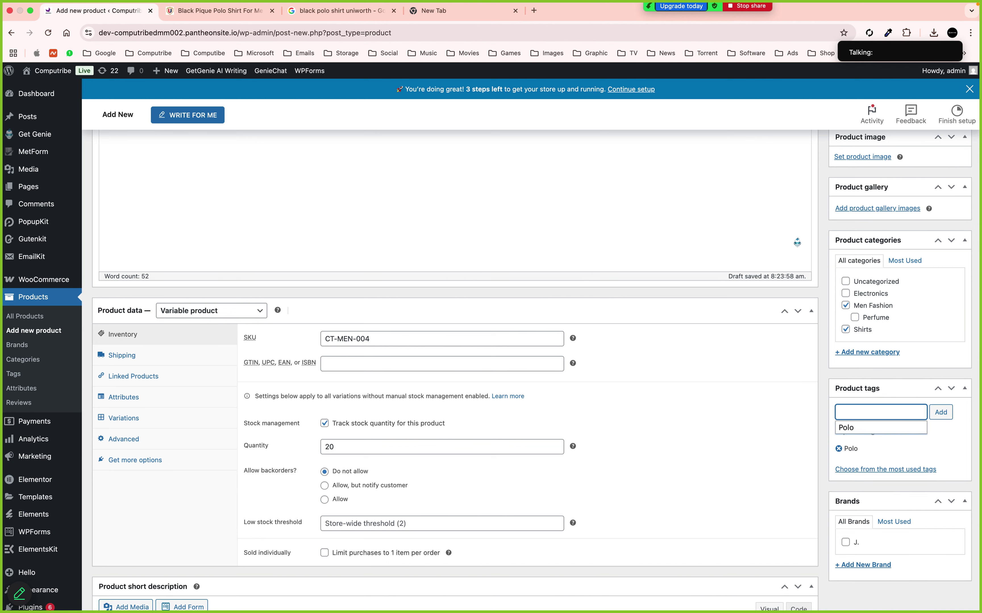
type("Meen")
key("Return")
left_click(867, 449)
left_click(851, 412)
type("Me")
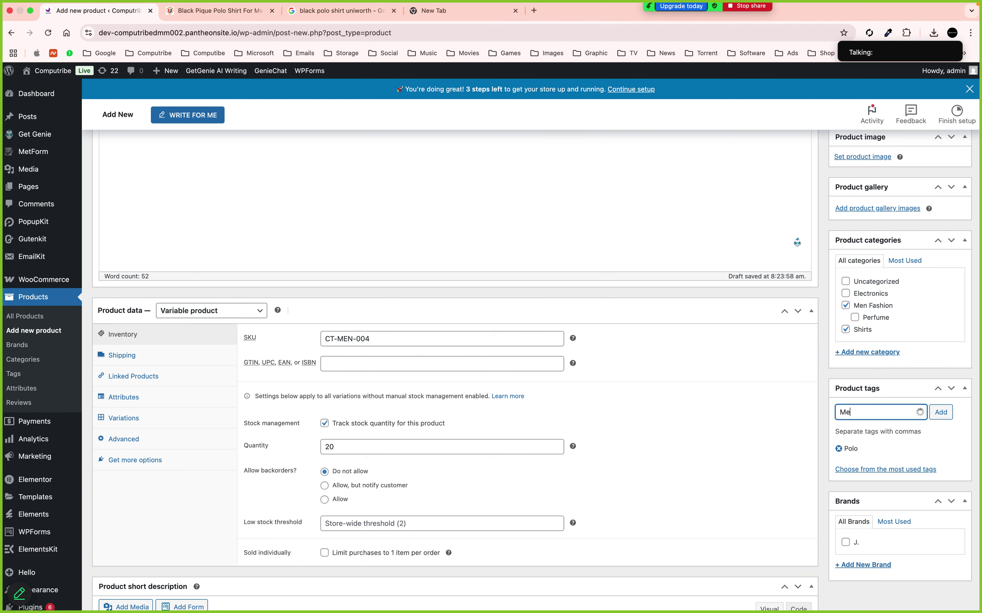
type("n")
key("Return")
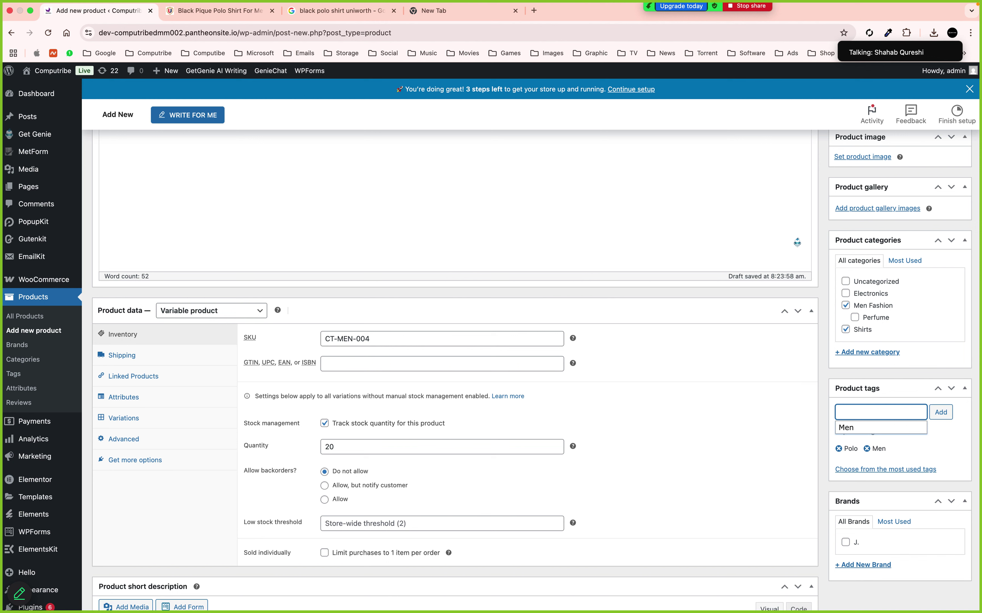
left_click(827, 500)
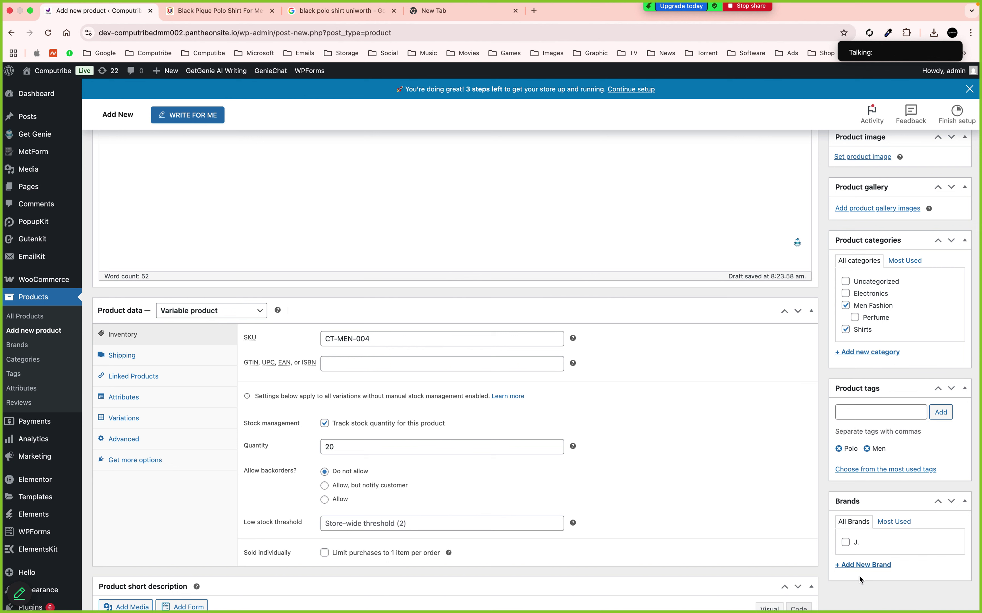
Add a new brand named Uniworth so it is ticked for the polo shirt
left_click(862, 565)
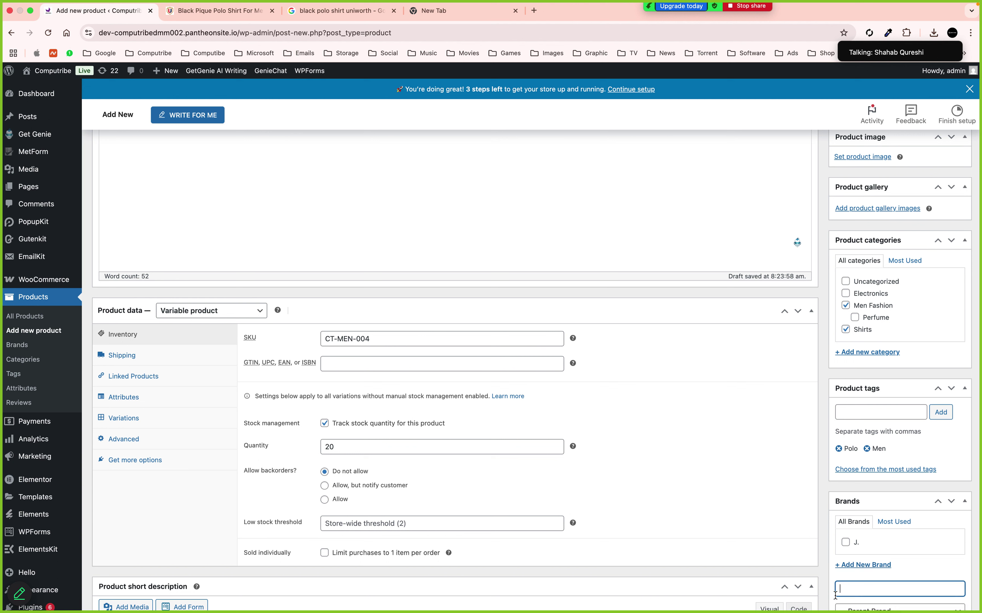
type("Uniworth")
scroll(904, 458, "down", 4)
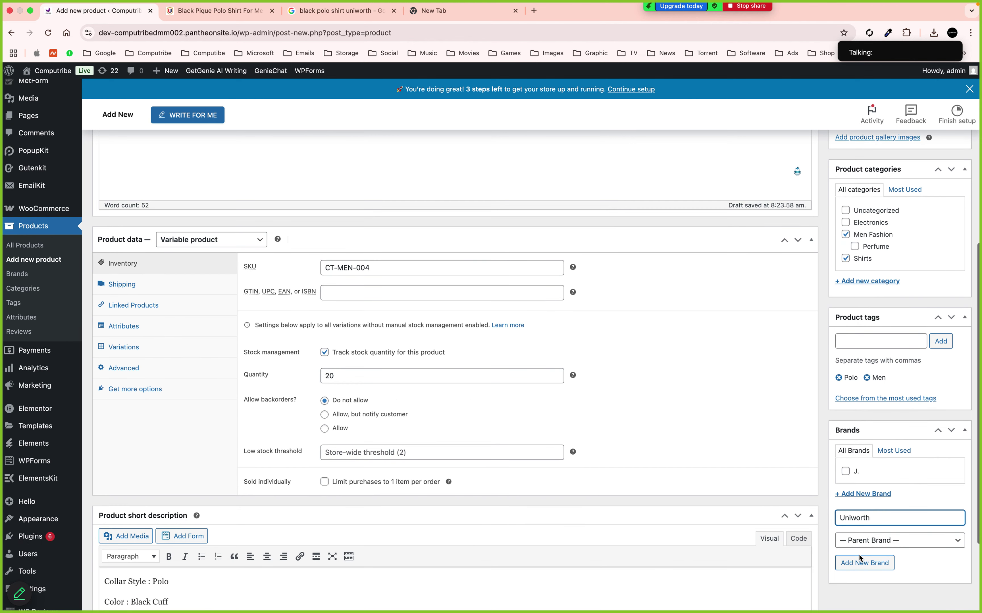
left_click(859, 561)
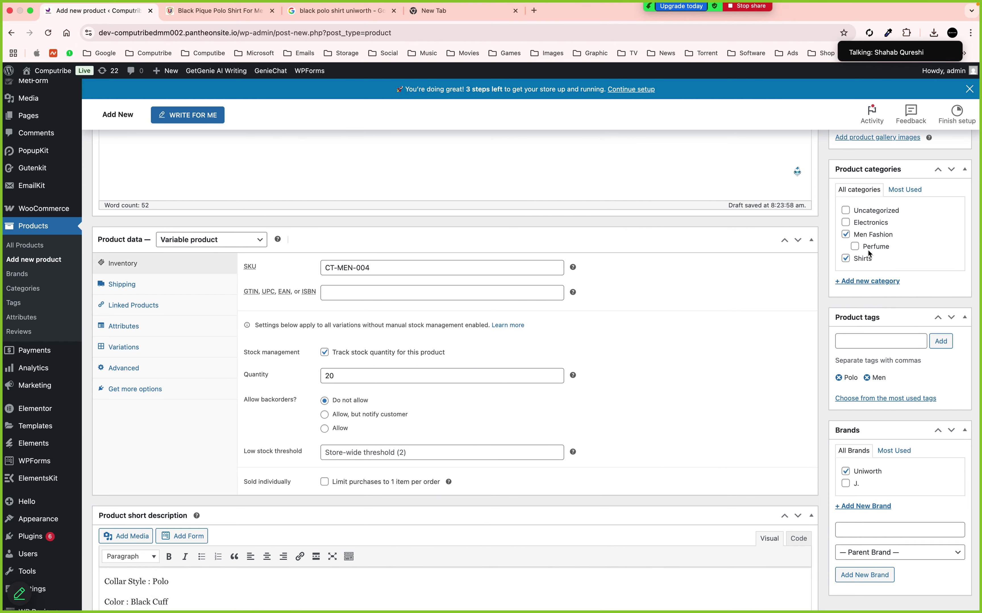
scroll(867, 250, "up", 5)
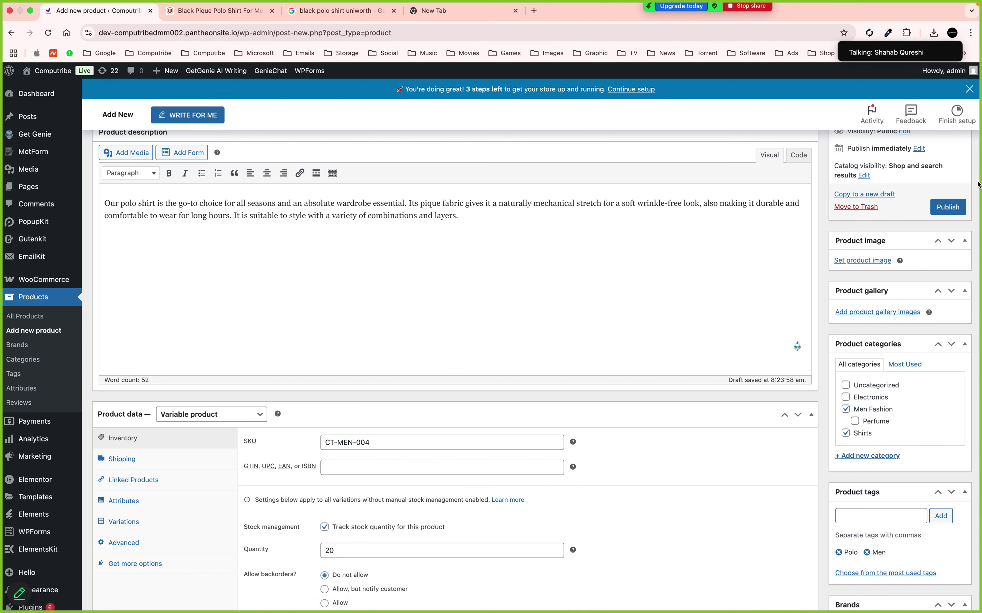
Publish the Plain Pique Polo Shirt, view its live page, then return to the Google image search
left_click(949, 205)
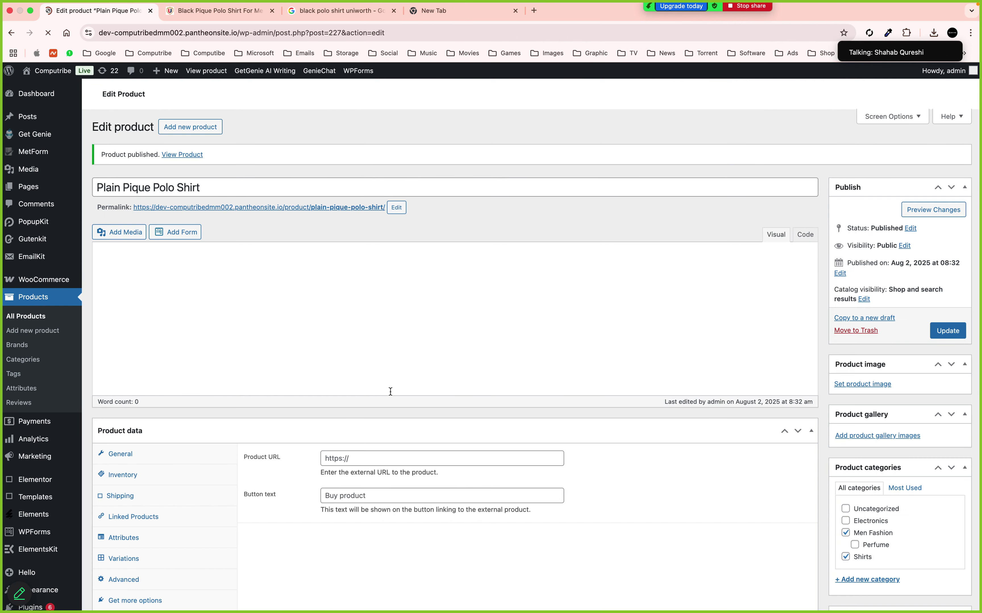
left_click(182, 155, "super")
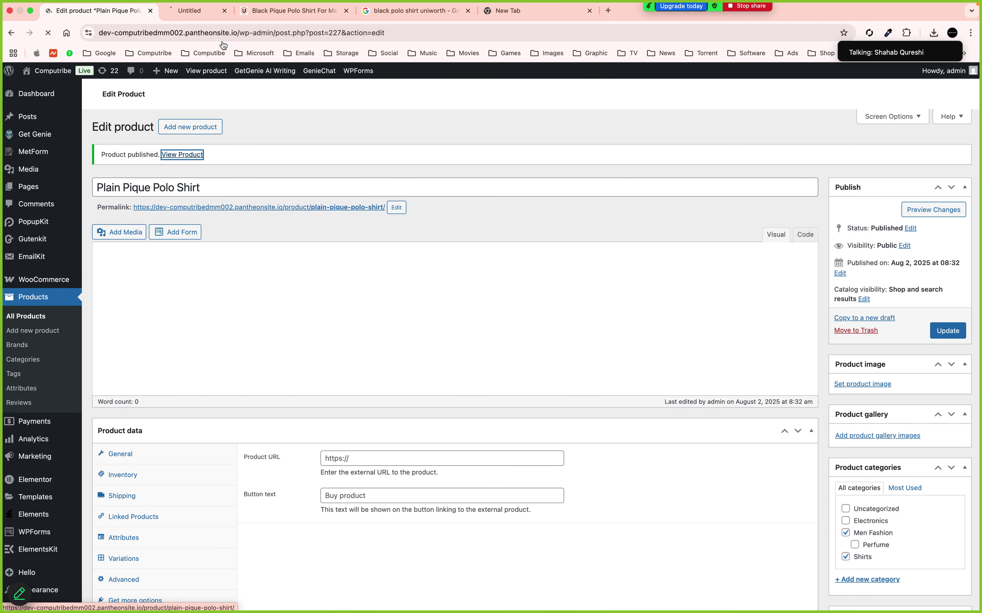
left_click(202, 12)
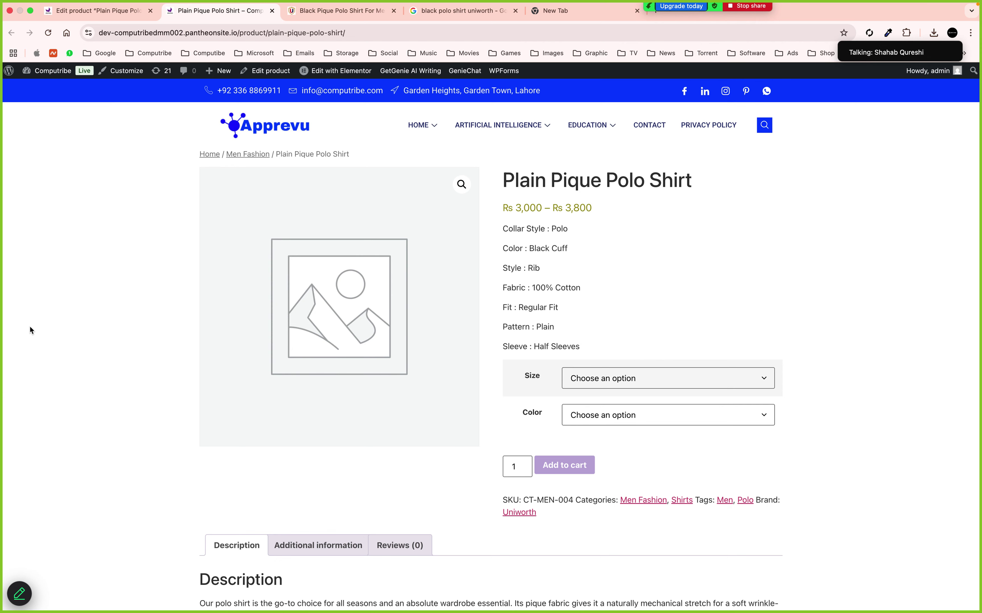
left_click(89, 12)
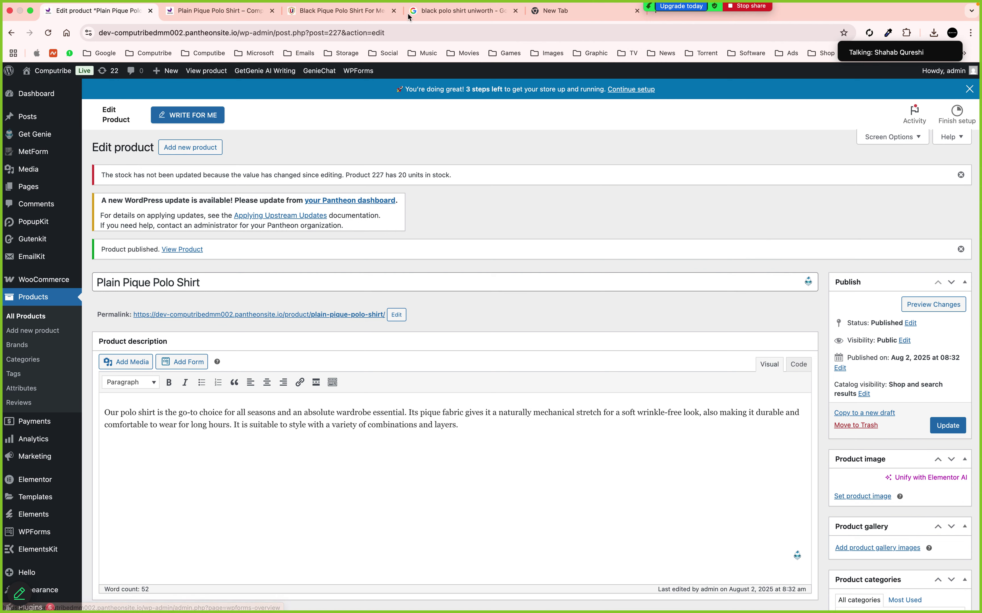
left_click(418, 12)
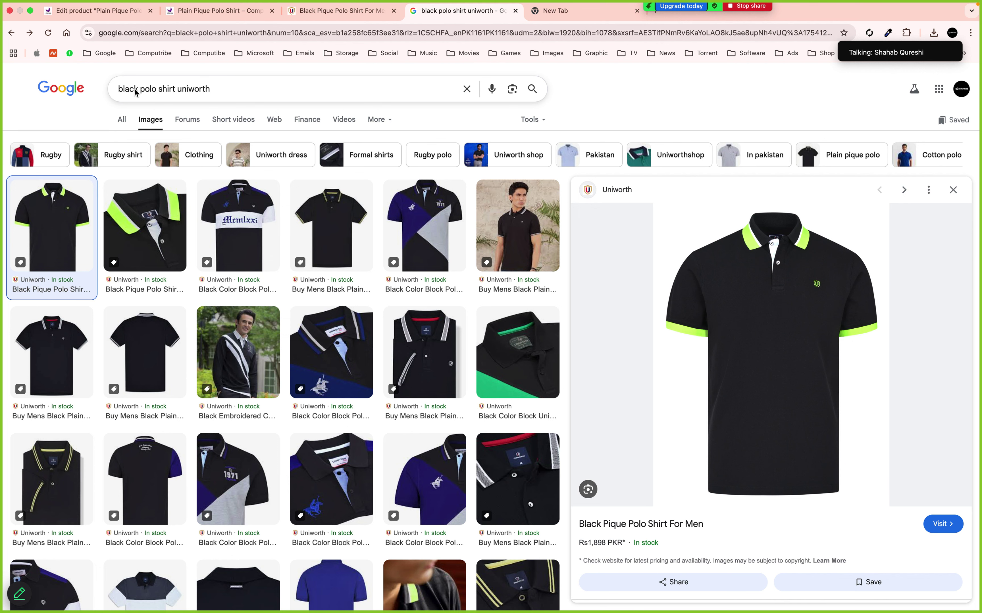
Change the image search to 'black white red polo shirt' and browse the results
left_click(137, 92)
type("white")
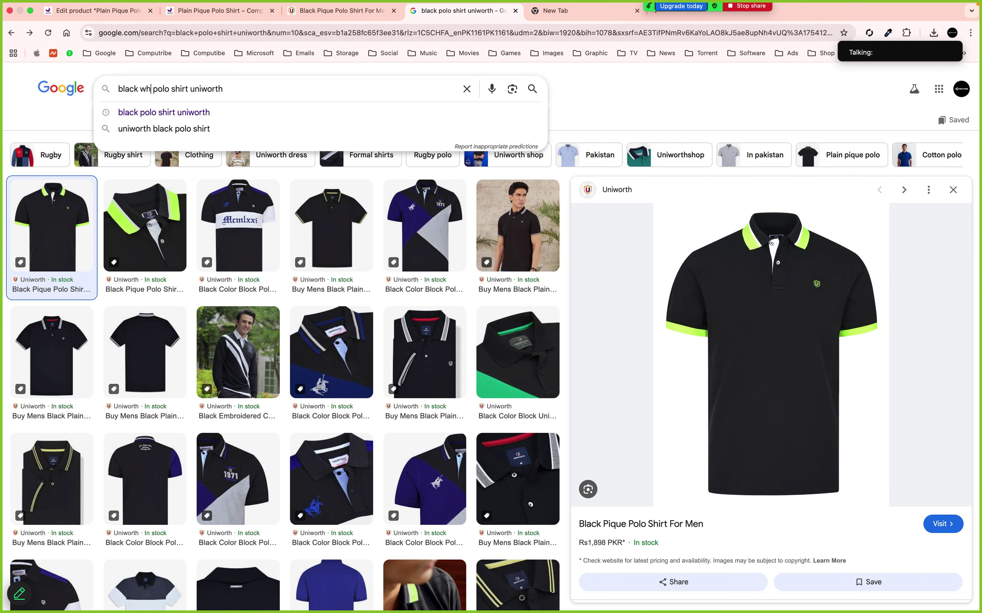
type(" red")
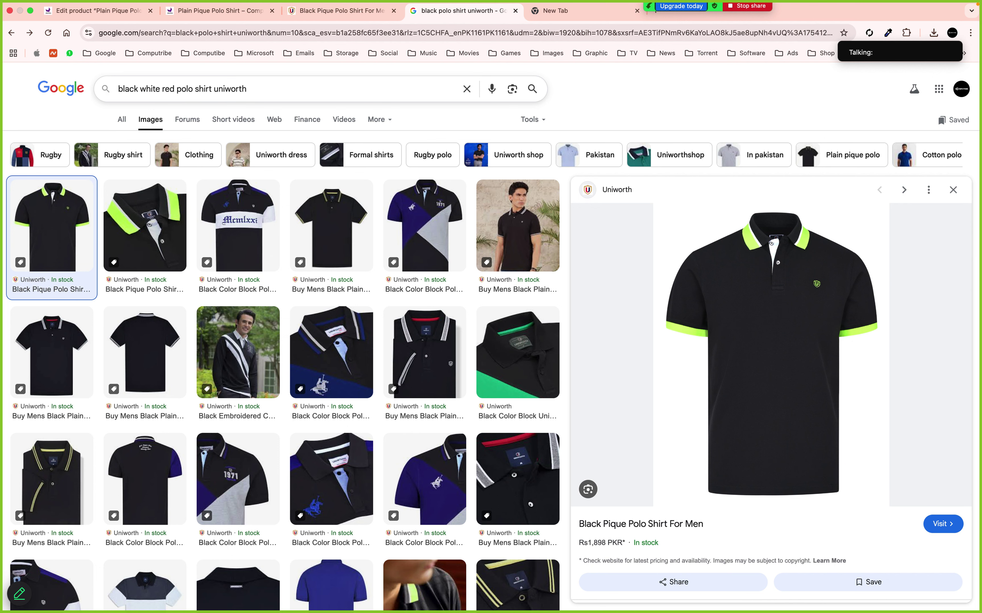
key("Return")
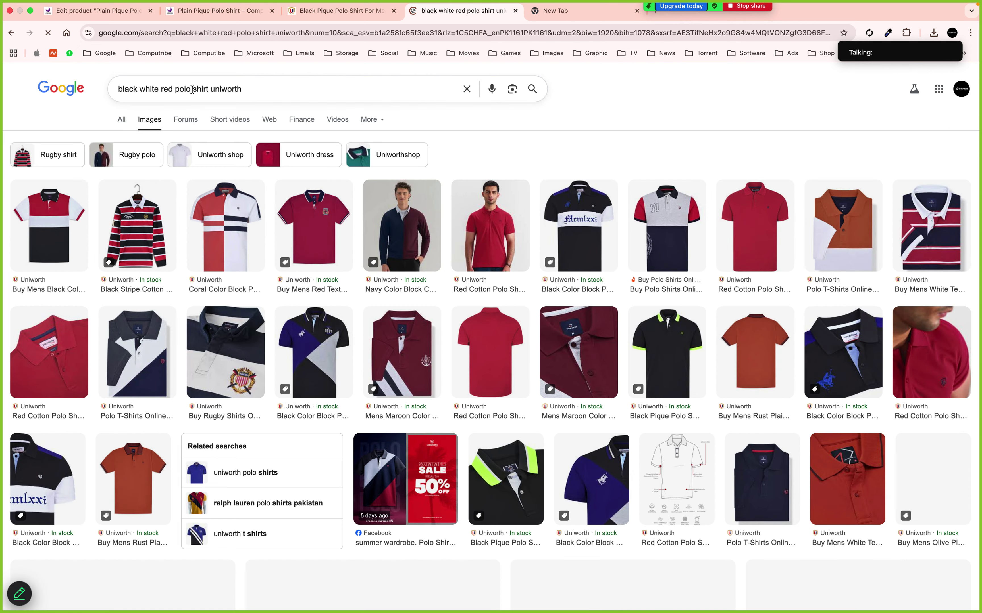
left_click_drag(192, 89, 242, 89)
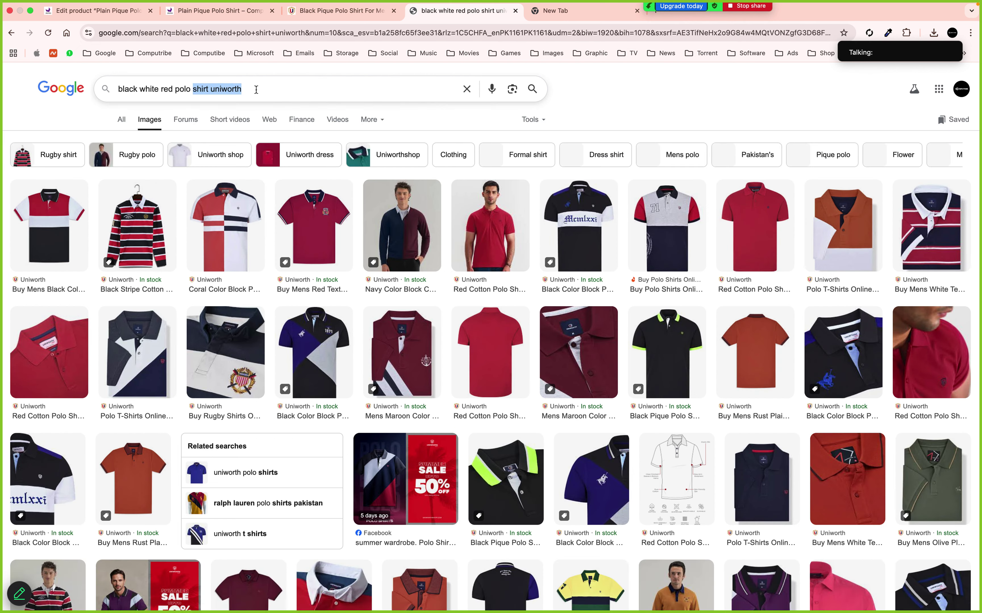
type("shirt")
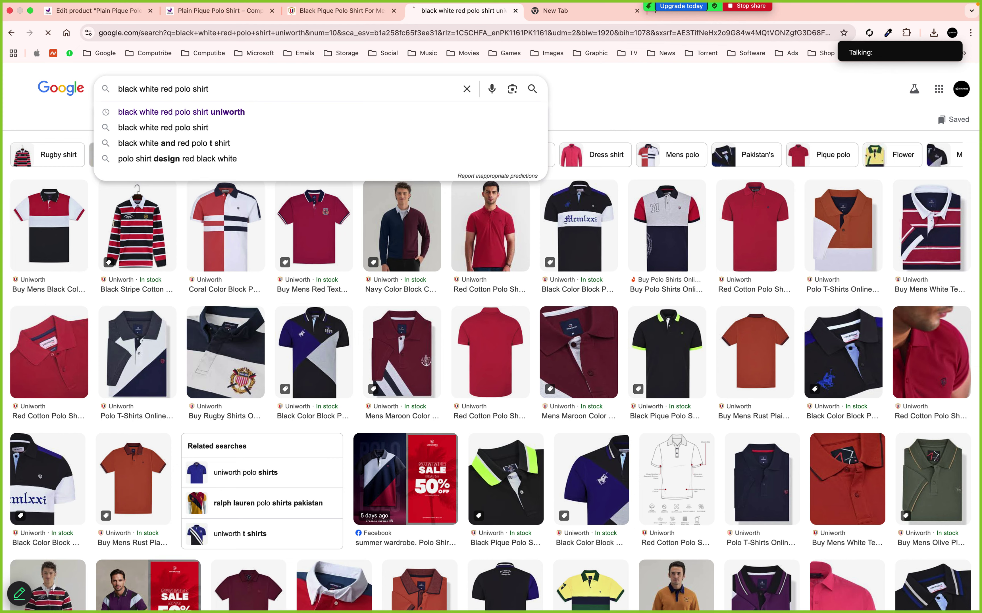
key("Return")
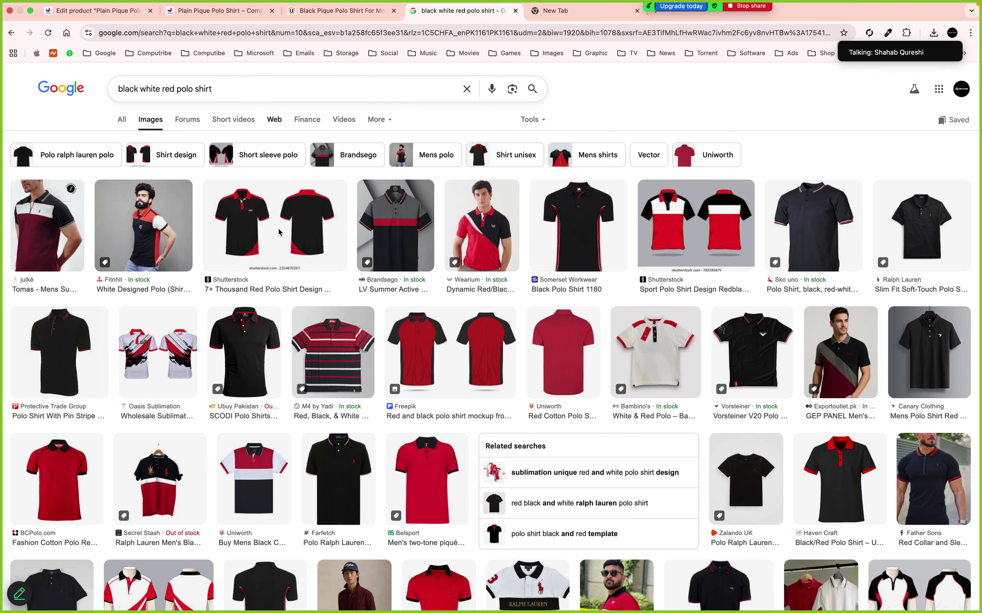
scroll(280, 260, "down", 5)
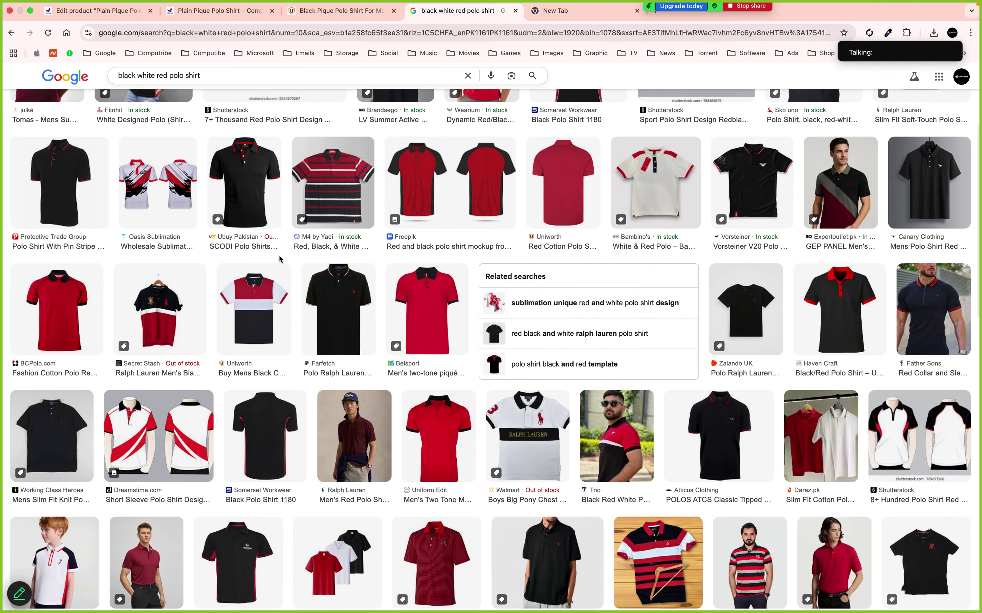
scroll(279, 260, "down", 5)
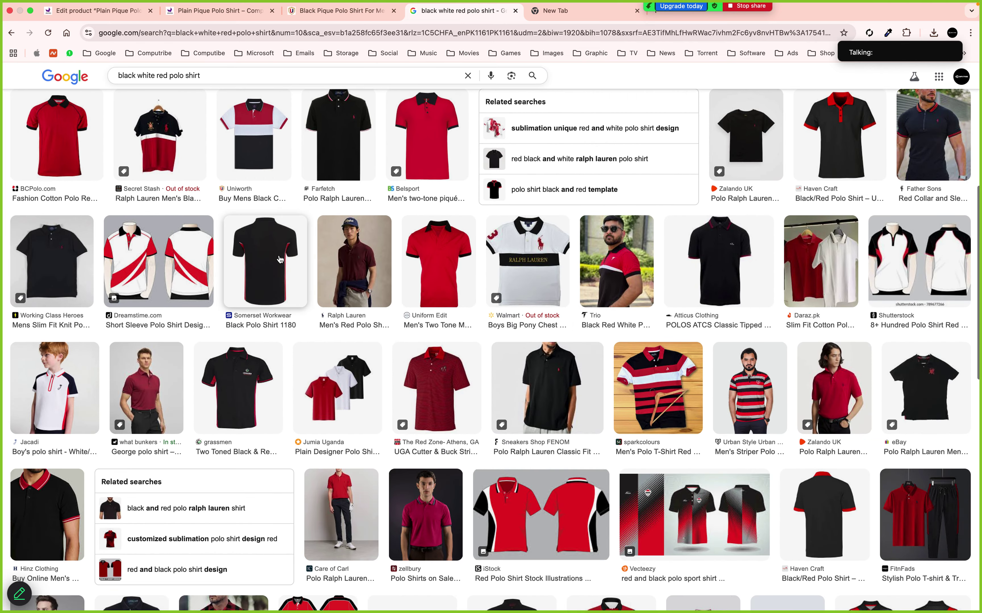
scroll(280, 260, "up", 8)
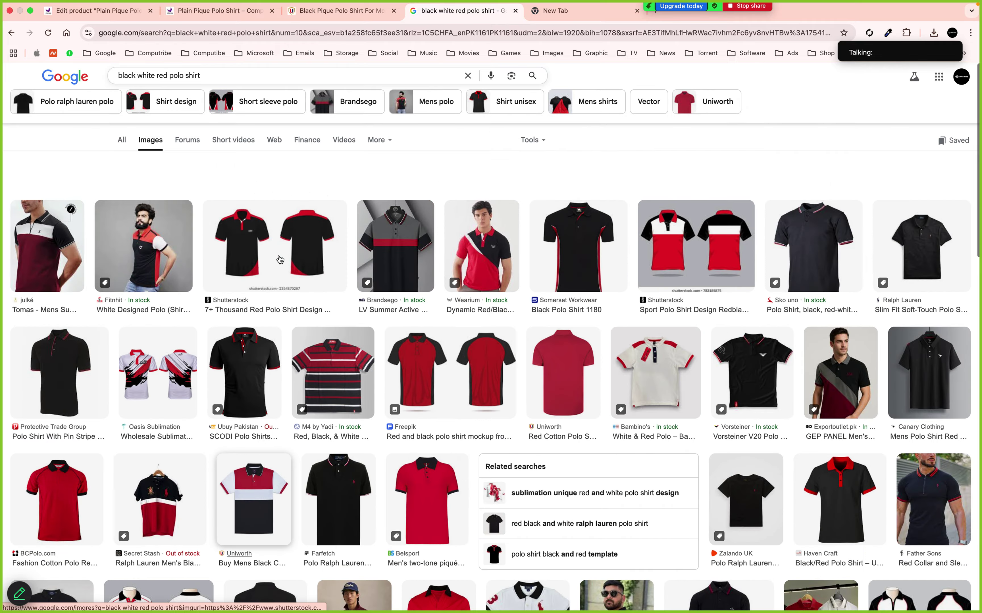
scroll(279, 259, "down", 2)
scroll(280, 259, "down", 1)
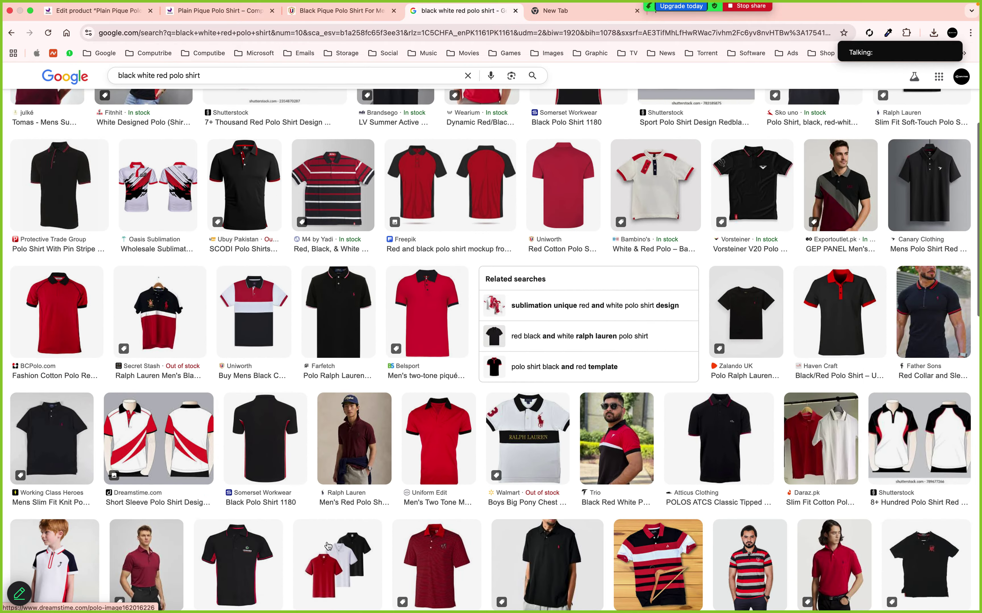
Save the Jumia three-polo image to Downloads as 1.jpg and return to the product editor
left_click(333, 548)
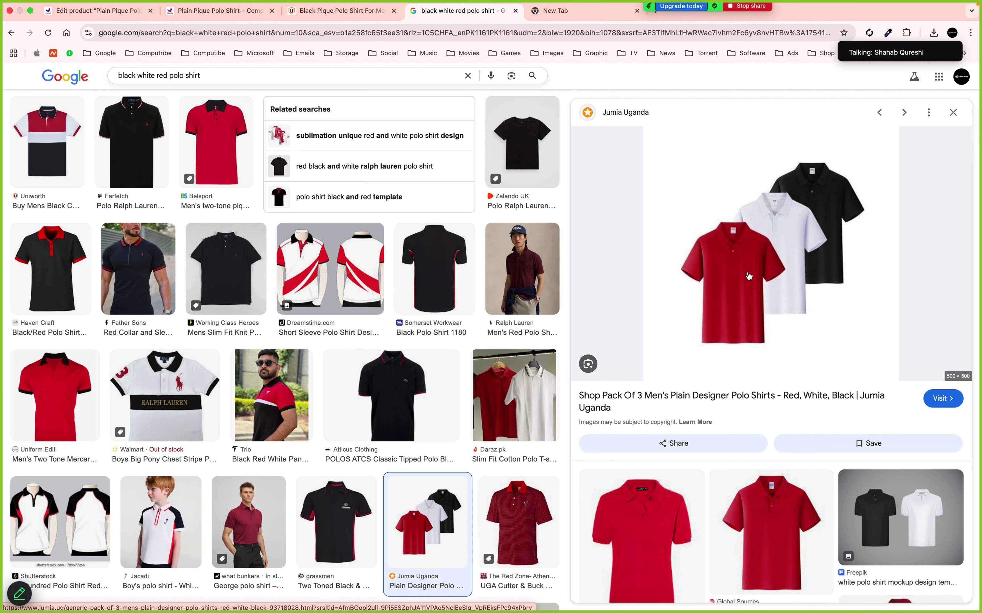
right_click(749, 276)
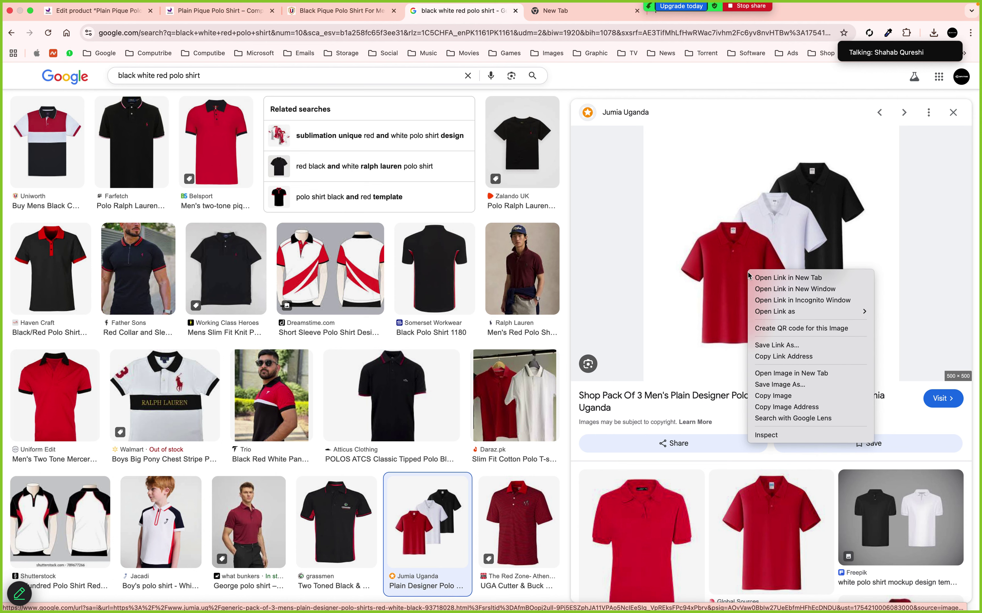
left_click(779, 384)
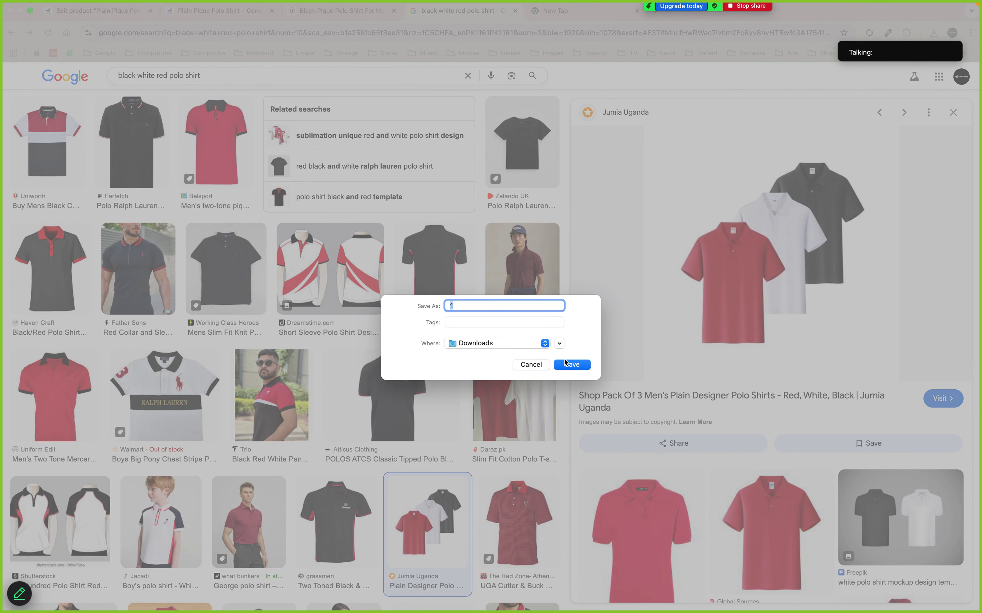
left_click(570, 364)
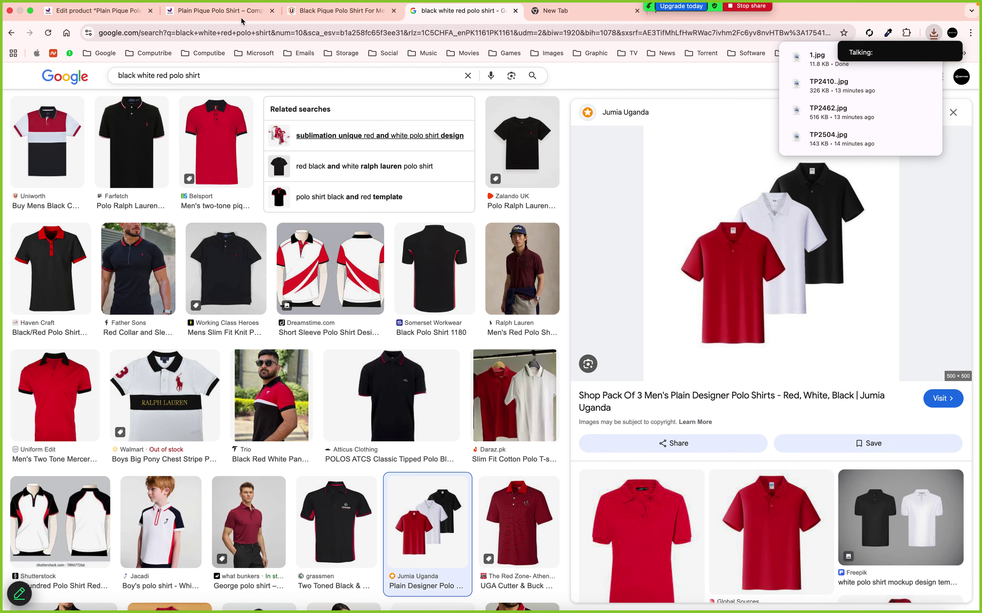
left_click(106, 18)
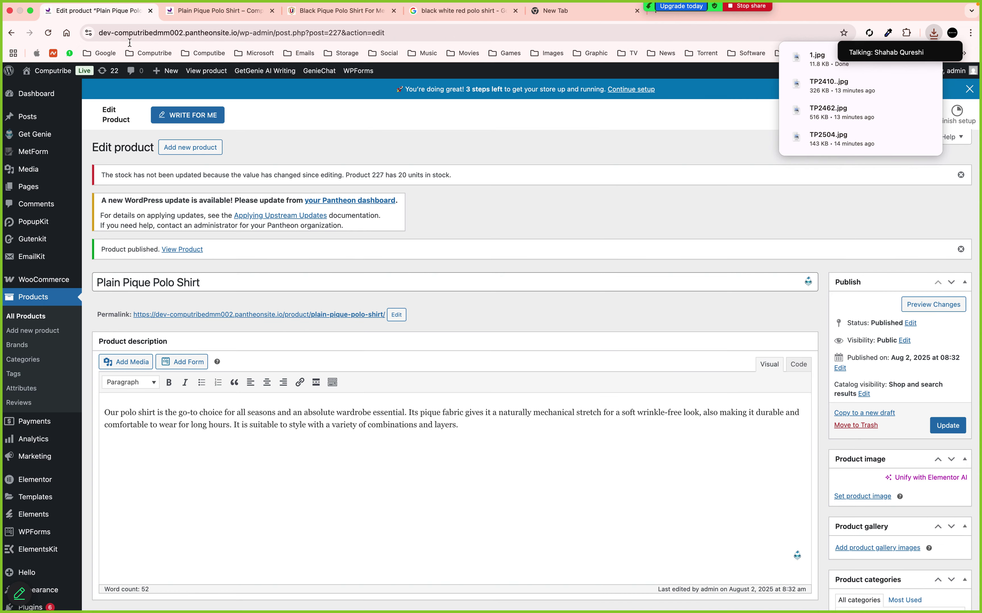
Upload 1.jpg as the polo's main product image and update the product
left_click(863, 496)
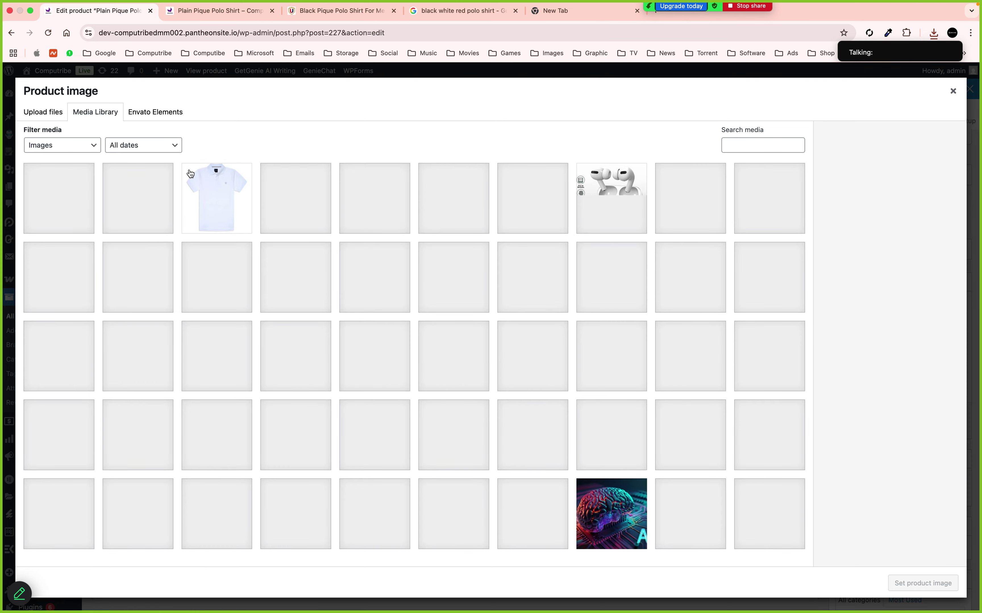
left_click(43, 112)
left_click(469, 310)
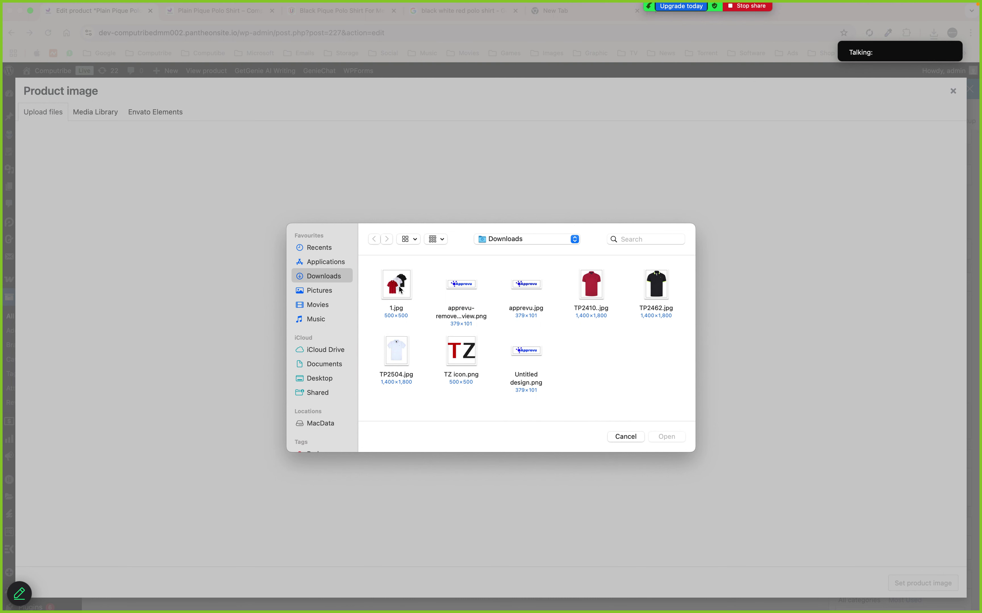
left_click(667, 437)
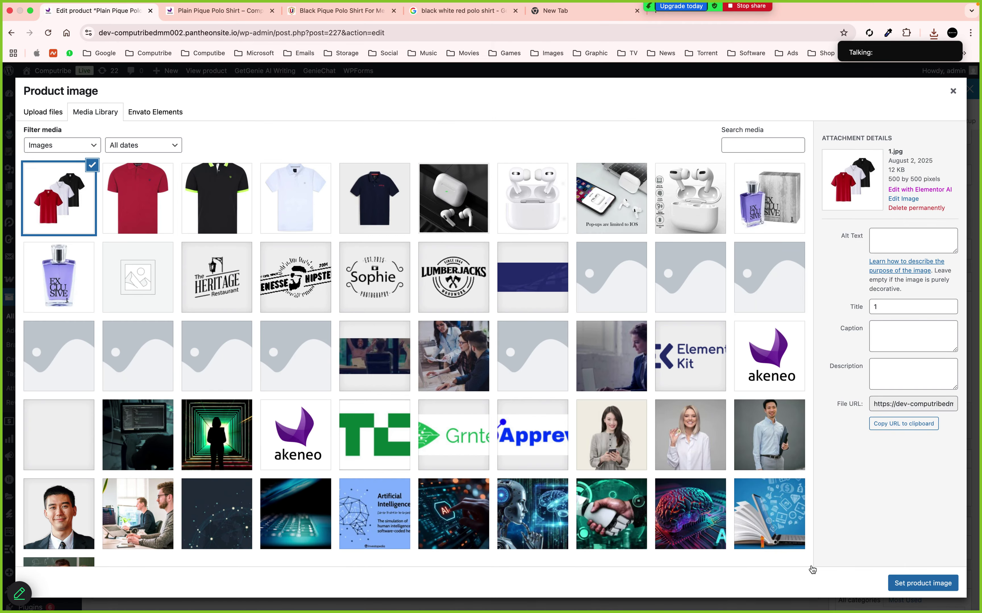
left_click(914, 585)
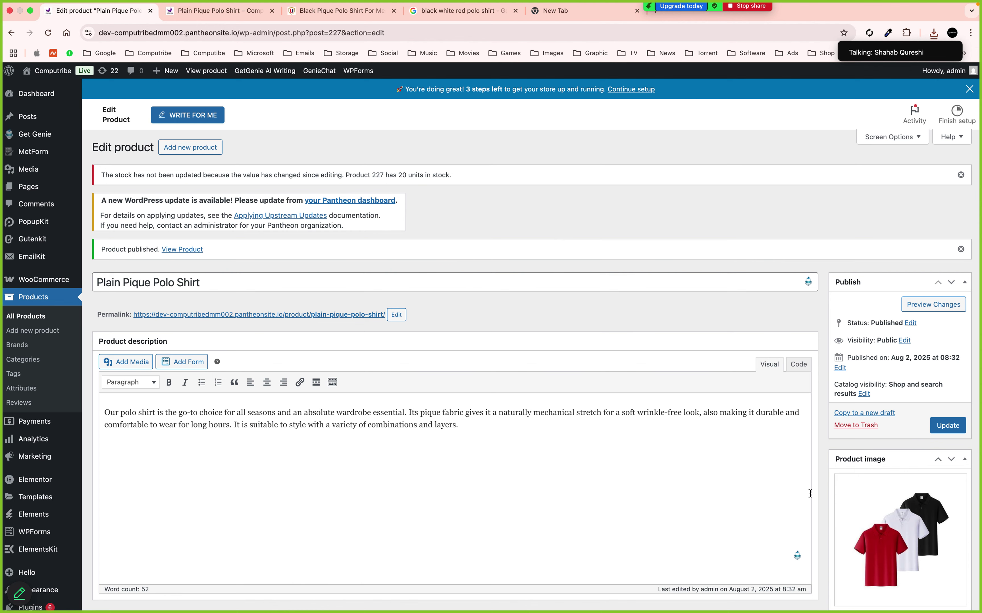
left_click(948, 425)
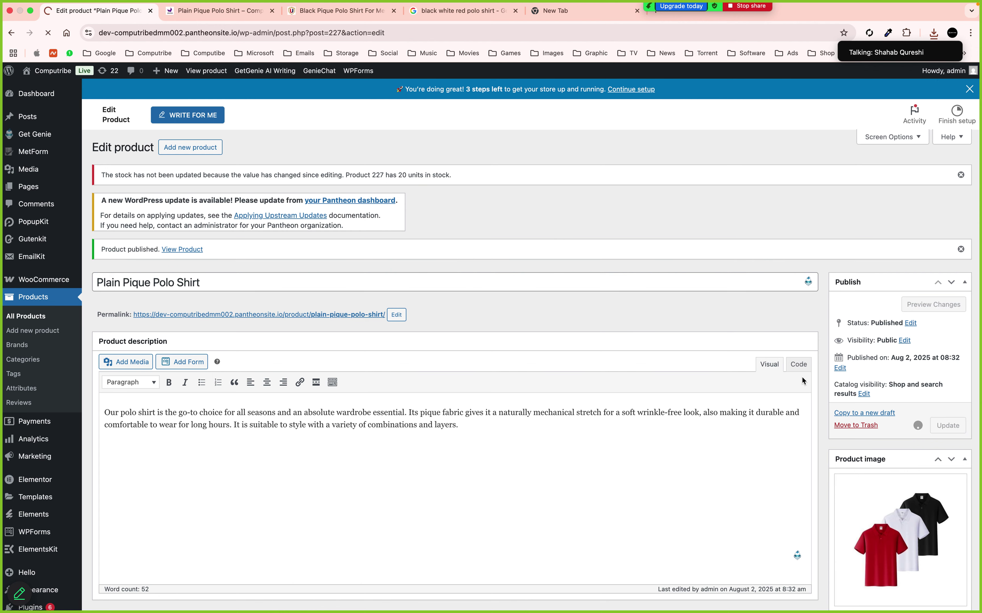
scroll(803, 377, "down", 3)
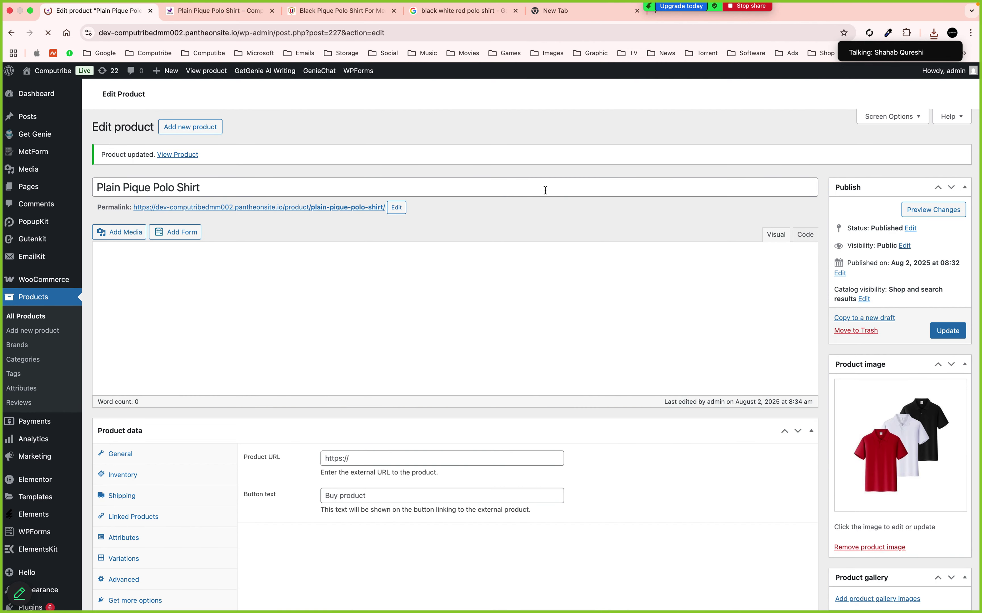
Reload the storefront, go to /shop and open the Plain Pique Polo Shirt page
left_click(213, 12)
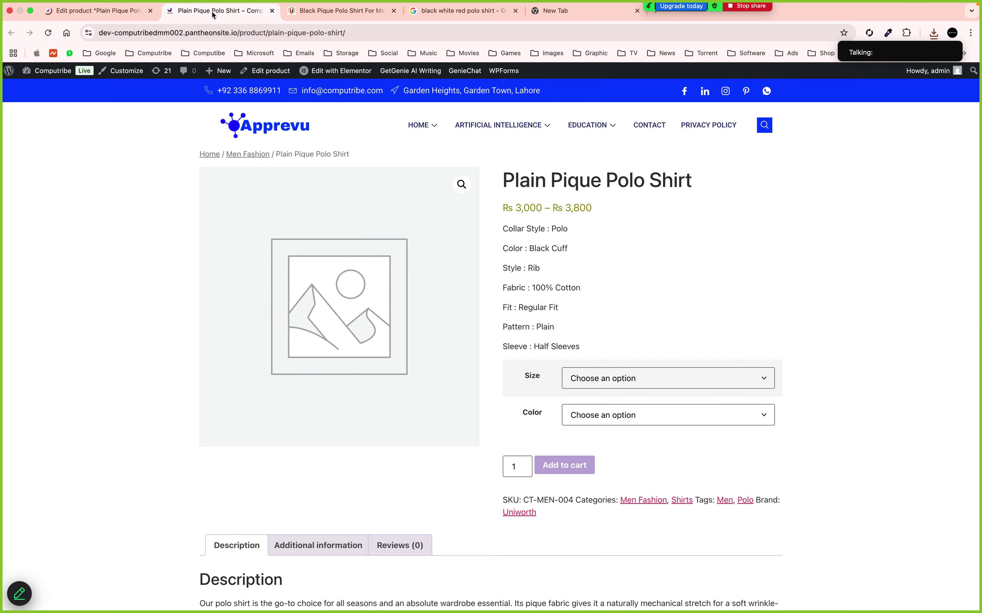
left_click(54, 31)
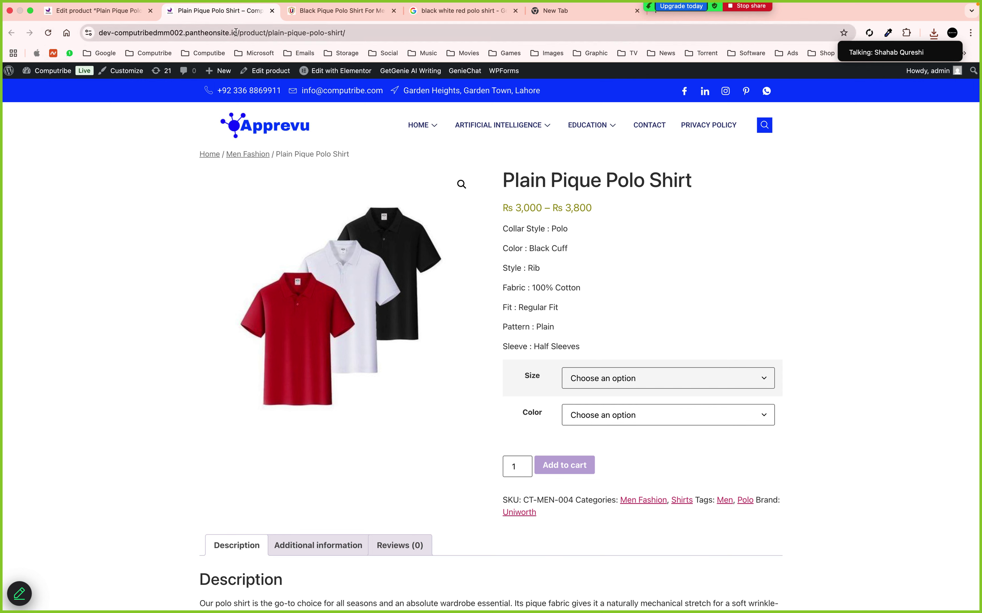
left_click_drag(240, 35, 441, 33)
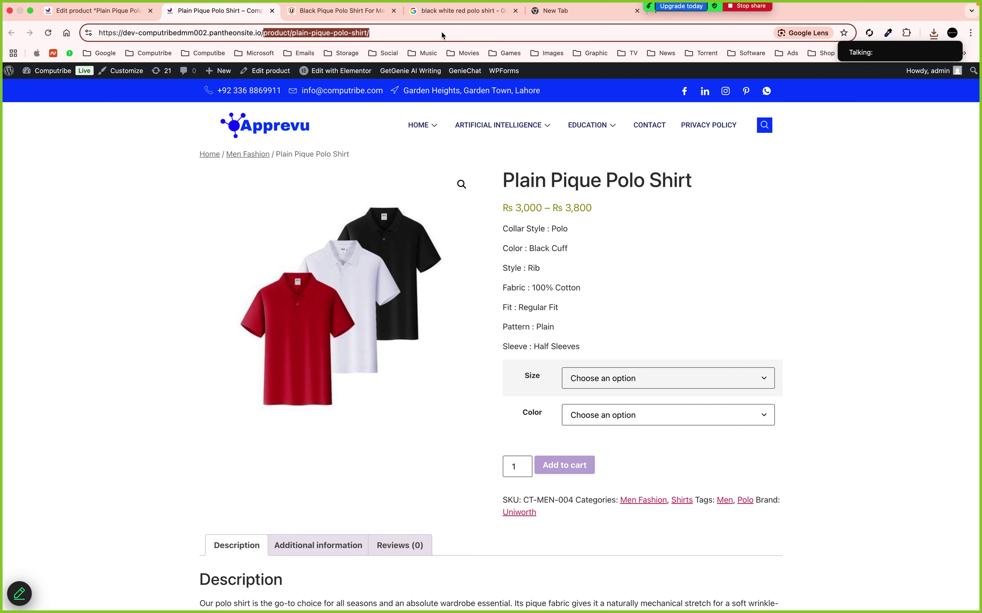
type("shop")
key("Return")
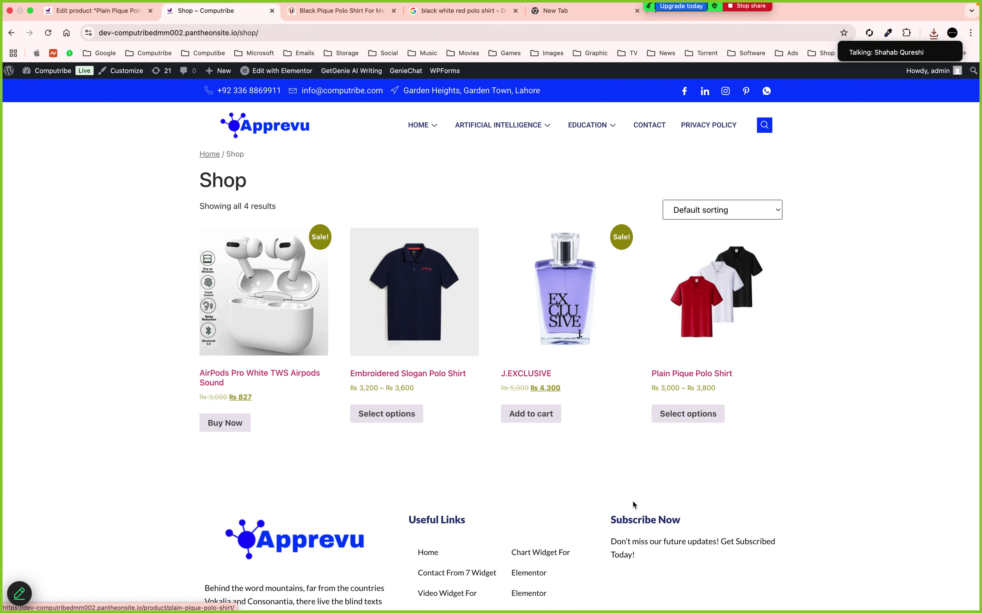
left_click(701, 375)
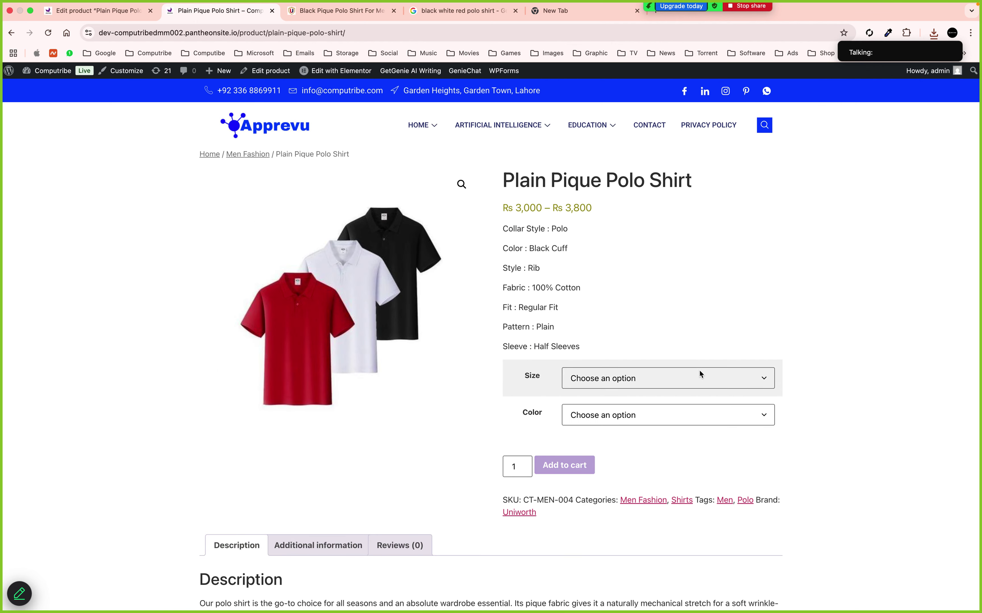
Review the Size, Color, weight and dimensions under Additional information, then the Reviews tab
left_click_drag(582, 324, 581, 300)
scroll(512, 217, "down", 3)
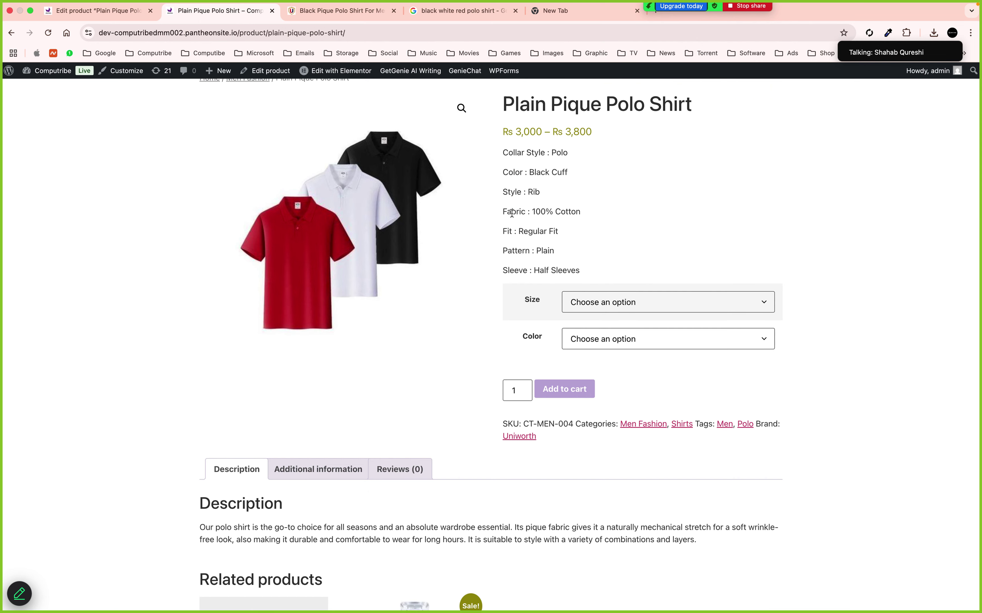
scroll(512, 213, "down", 4)
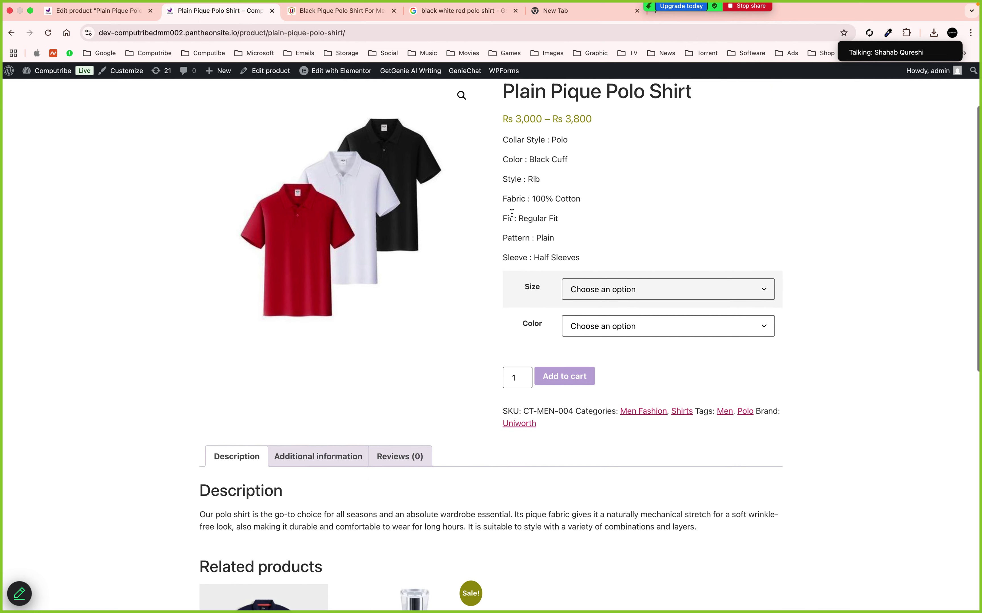
left_click(344, 365)
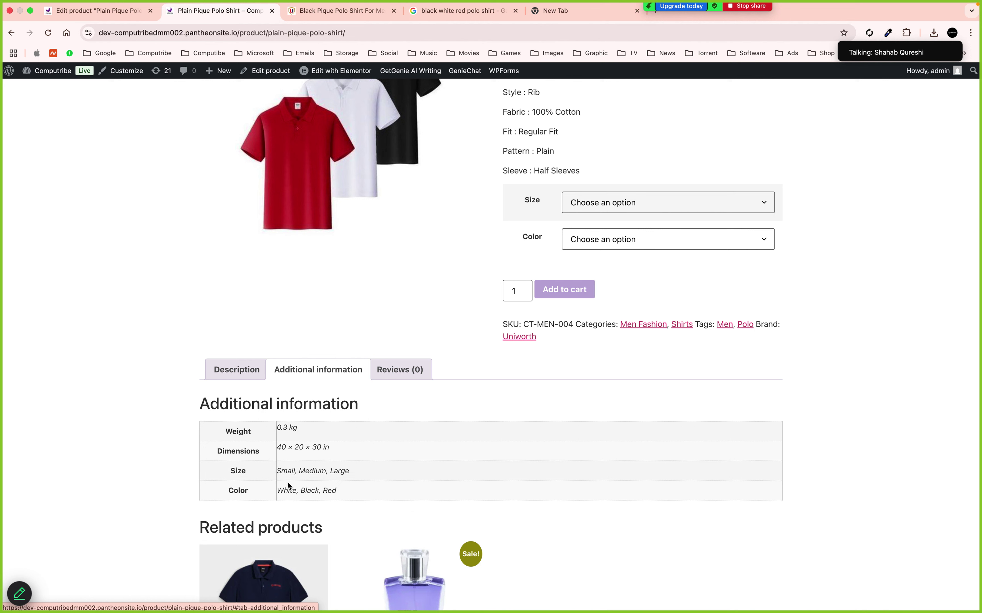
left_click_drag(286, 466, 325, 471)
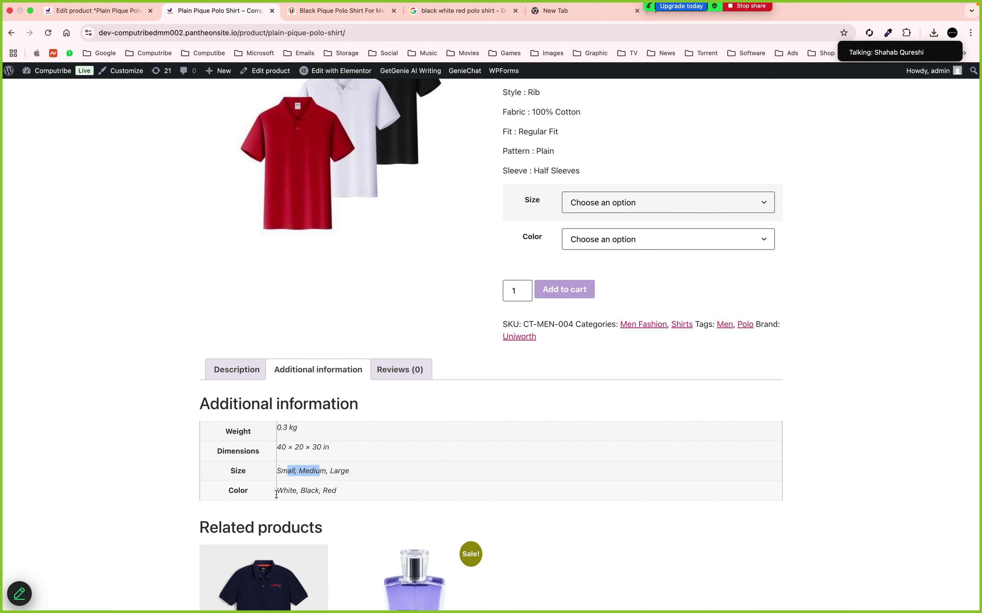
left_click_drag(276, 494, 310, 495)
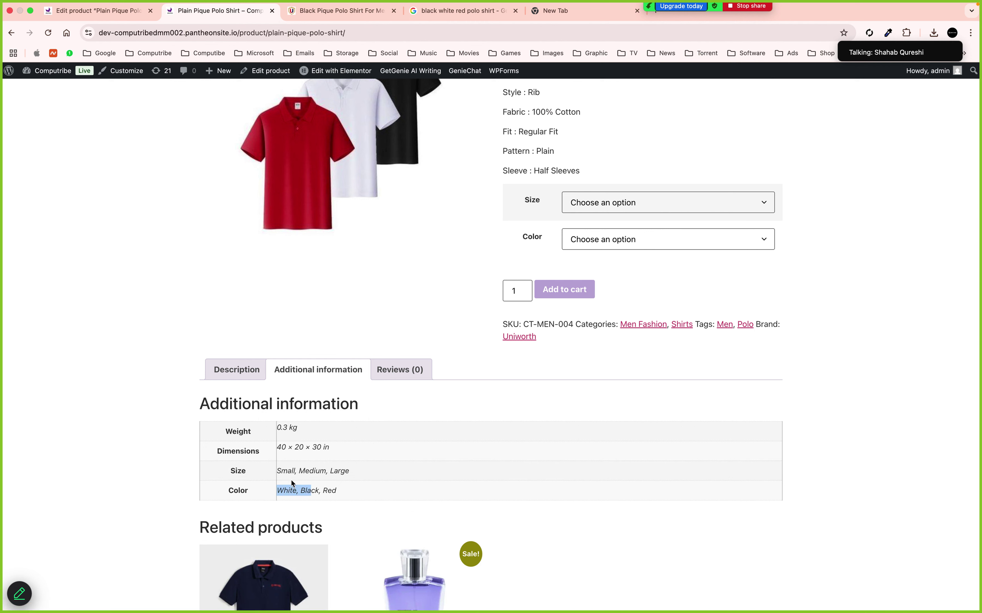
left_click_drag(279, 454, 298, 430)
left_click(386, 370)
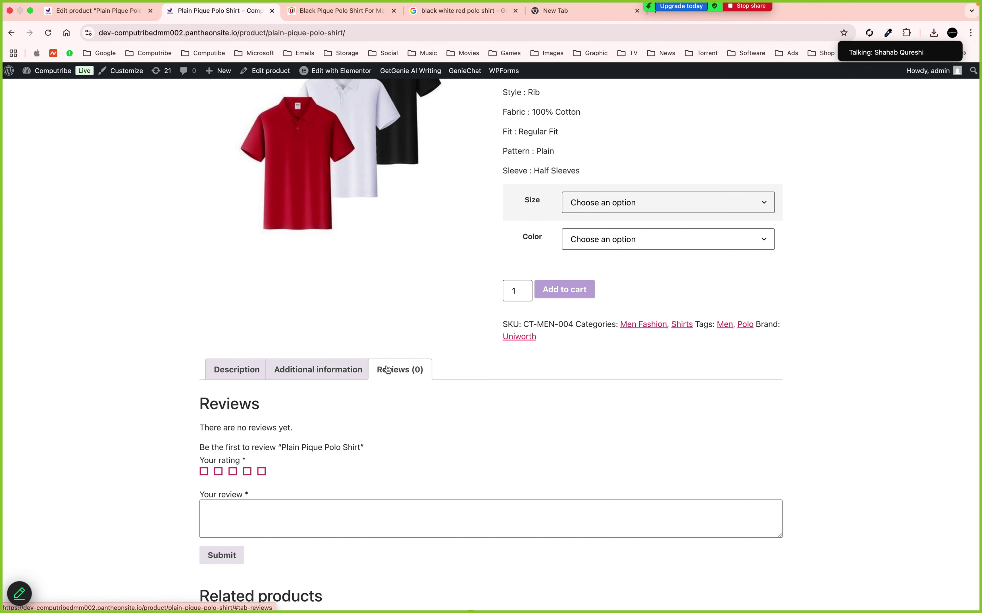
left_click(239, 372)
scroll(655, 361, "up", 1)
scroll(654, 360, "up", 5)
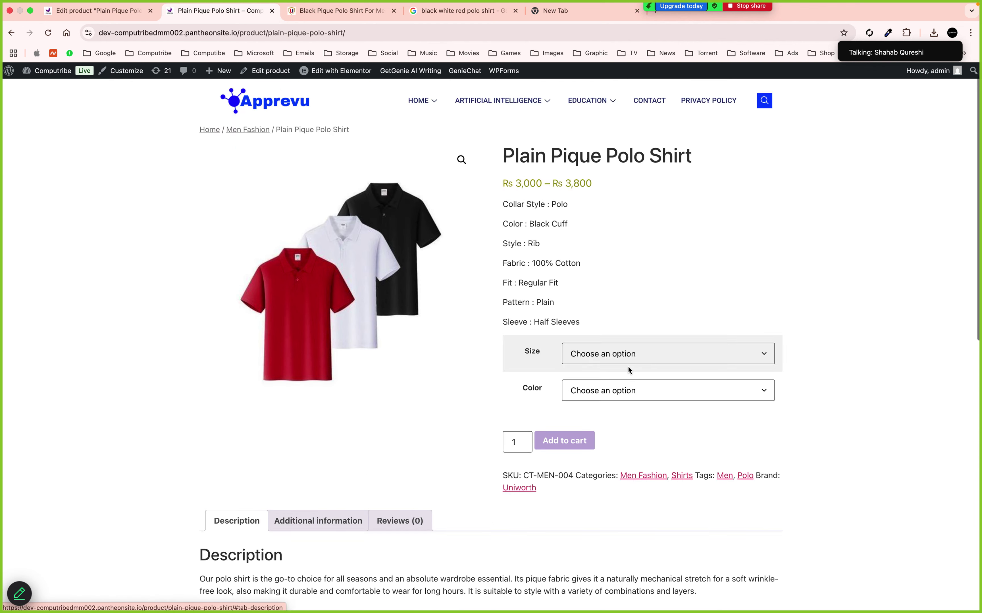
Select the Small size and try the Black and then Red colours on the live page
left_click(609, 354)
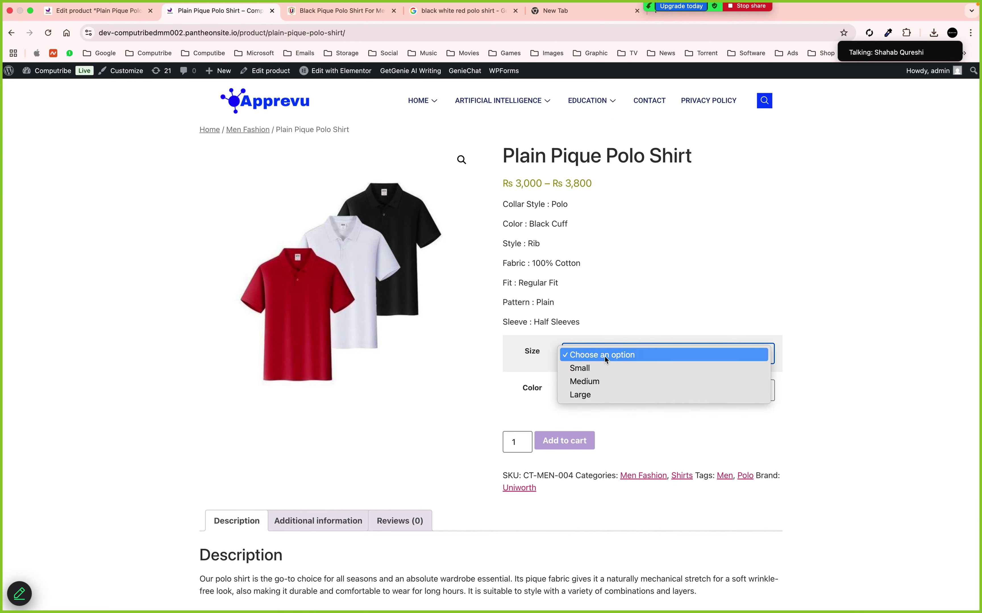
left_click(579, 369)
left_click(610, 387)
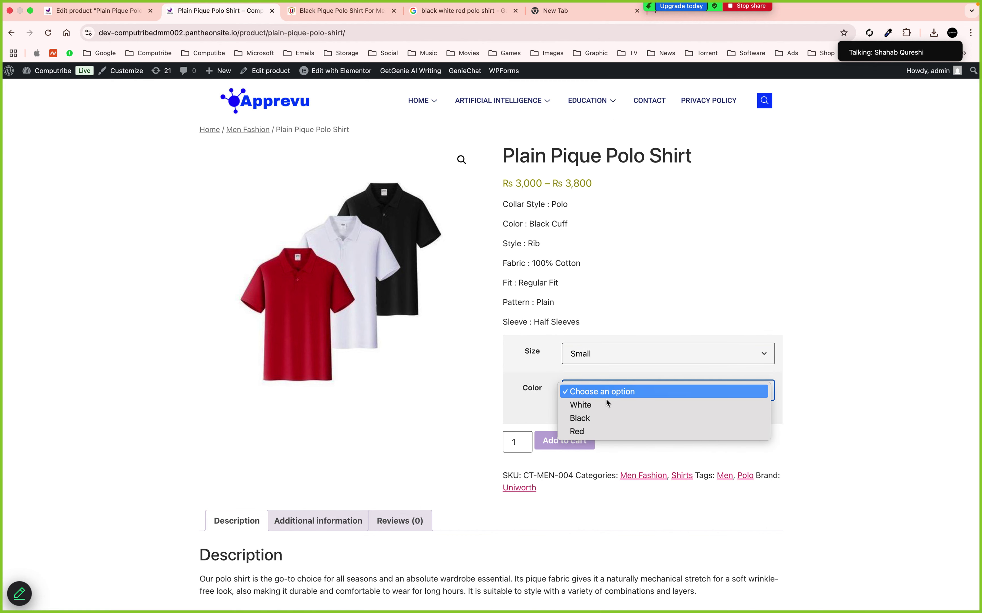
left_click(596, 419)
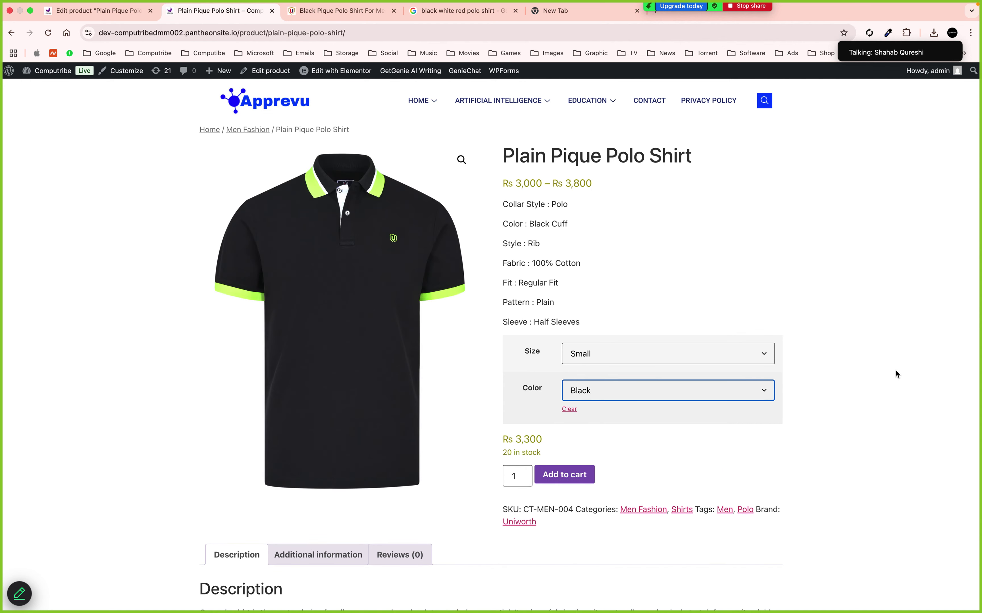
left_click(627, 390)
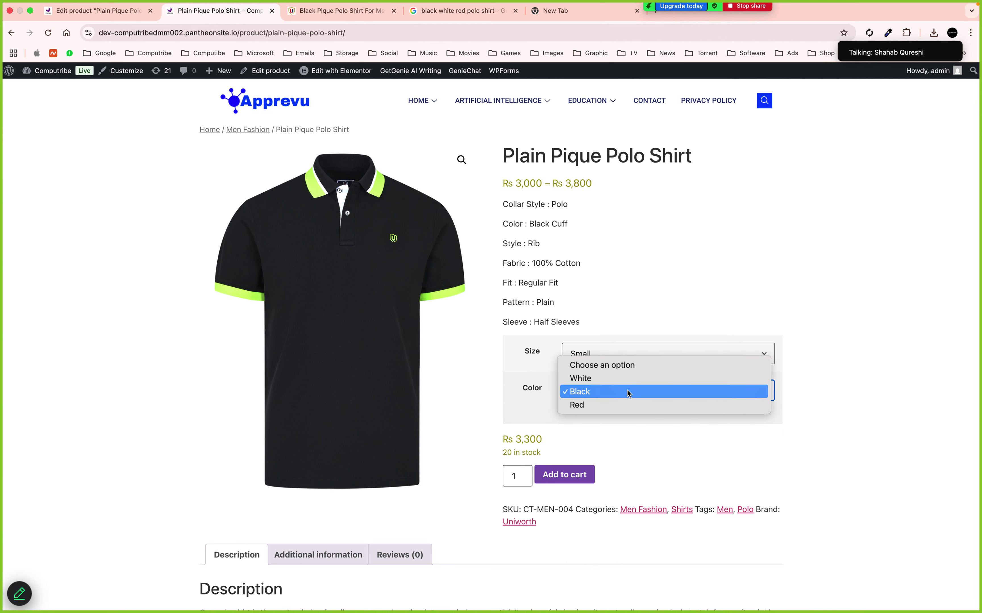
left_click(610, 404)
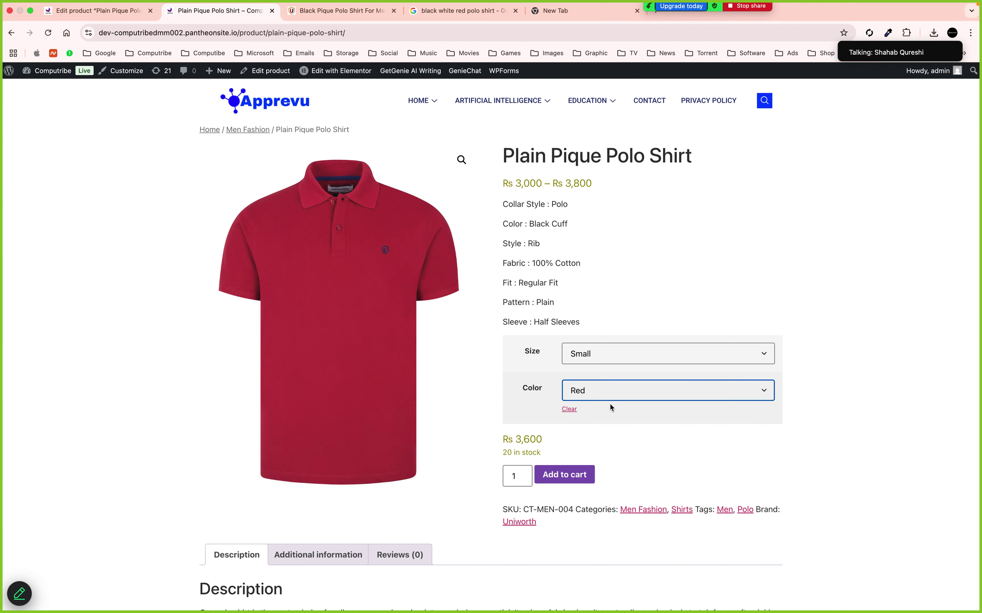
Cycle the size through Large, Medium, Small and Large, then clear the size choice
left_click(590, 354)
left_click(604, 381)
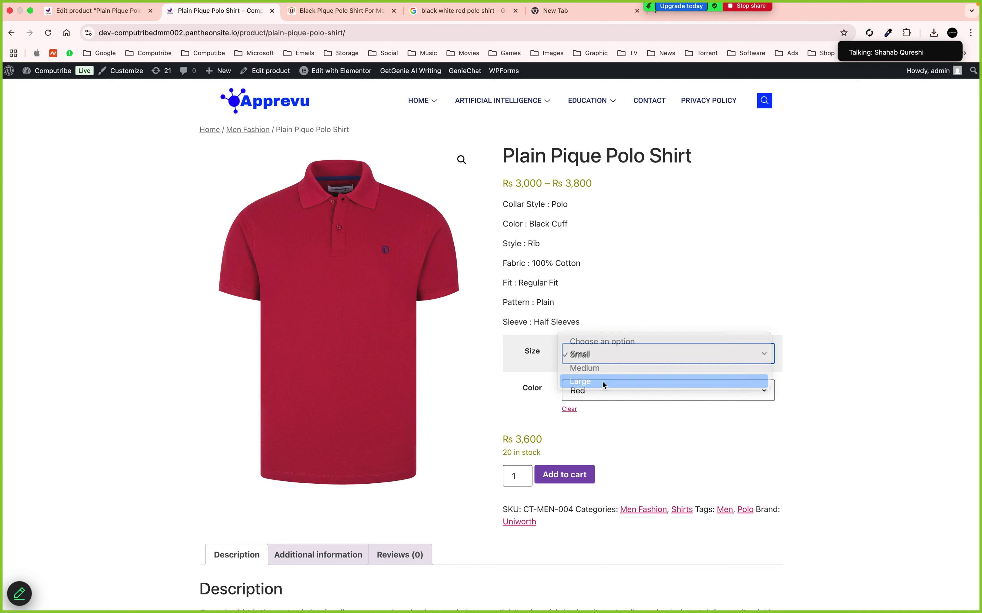
left_click(588, 358)
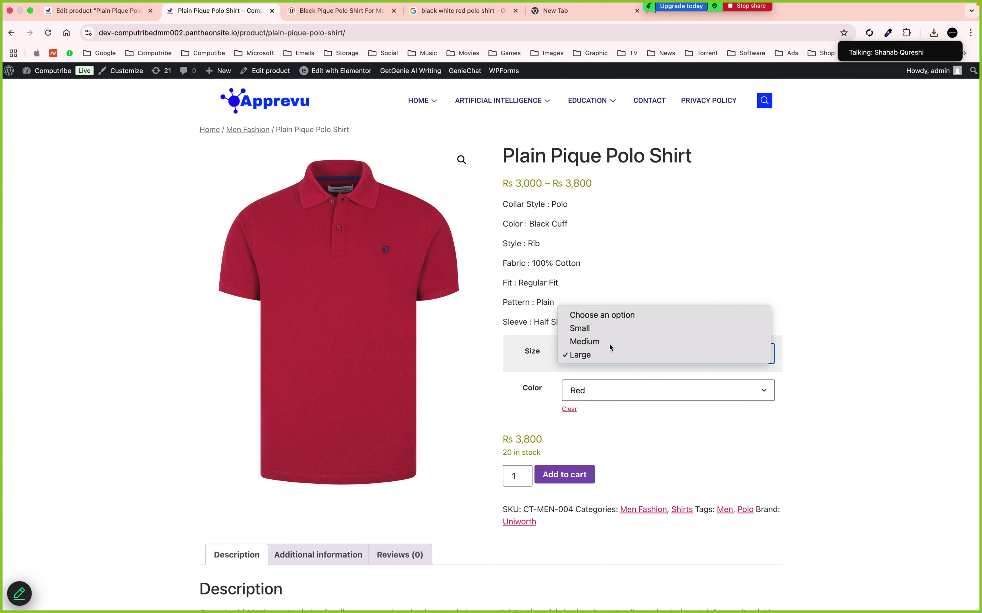
left_click(608, 342)
left_click(585, 353)
left_click(582, 342)
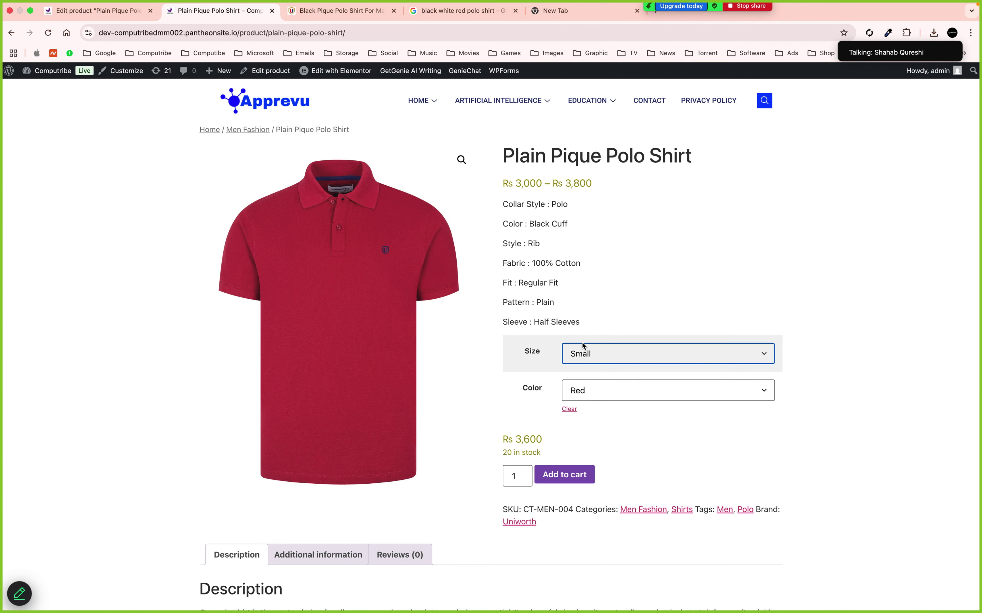
left_click(584, 351)
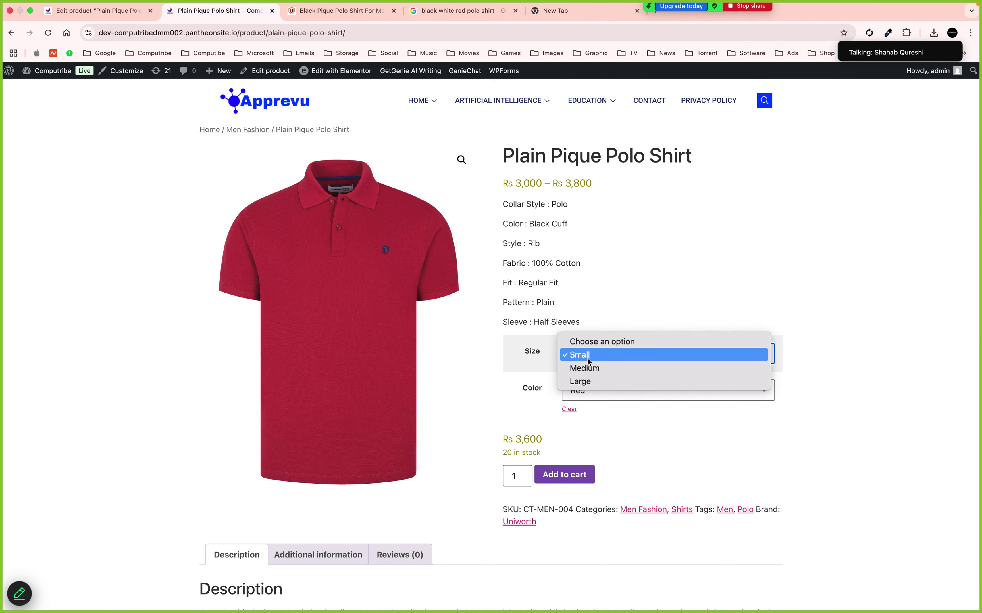
left_click(588, 382)
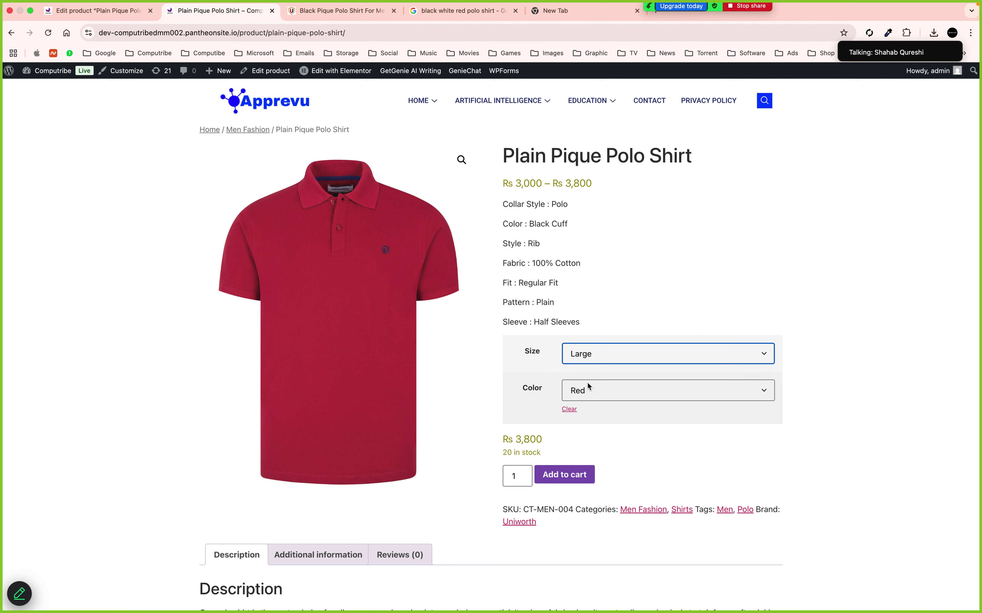
left_click(581, 361)
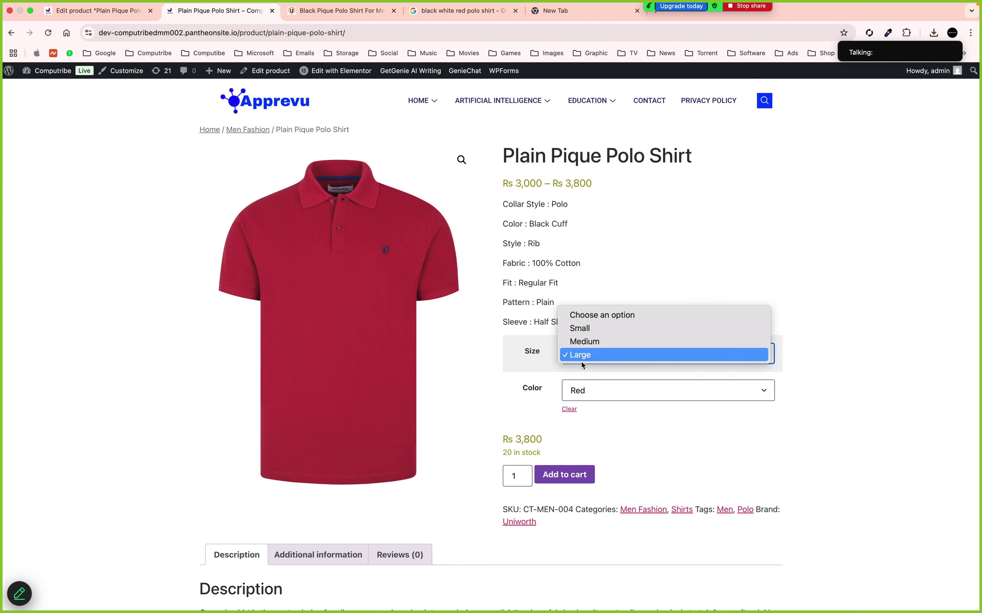
left_click(583, 315)
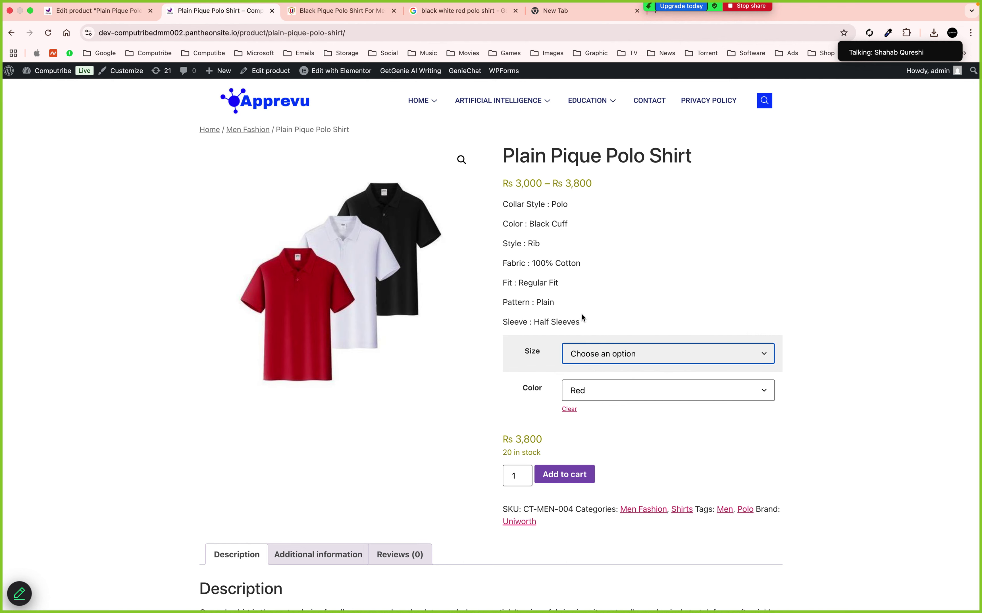
Clear the colour, pick Medium then Small size, and go back to the edit screen
left_click(596, 395)
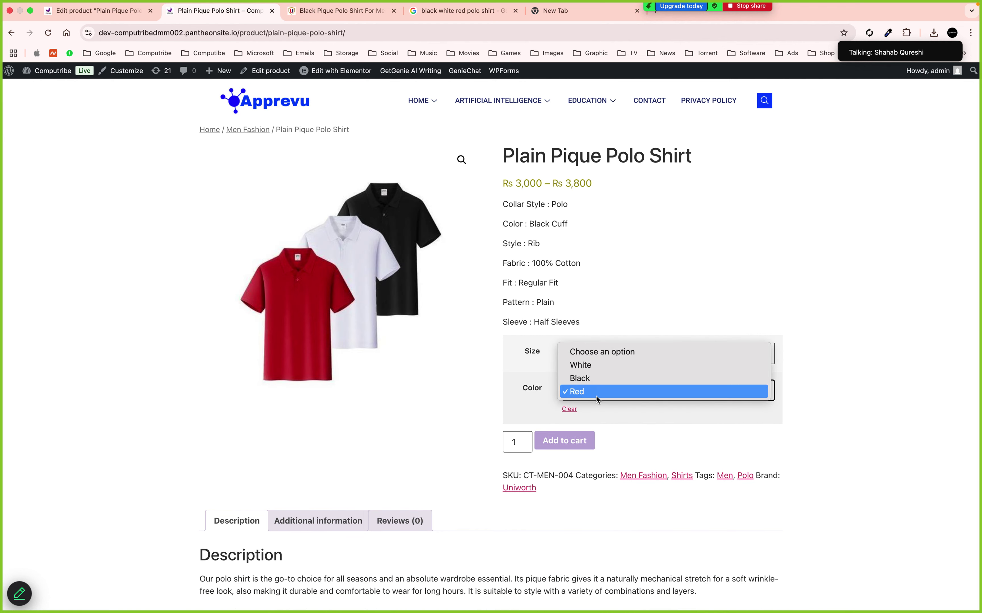
left_click(578, 358)
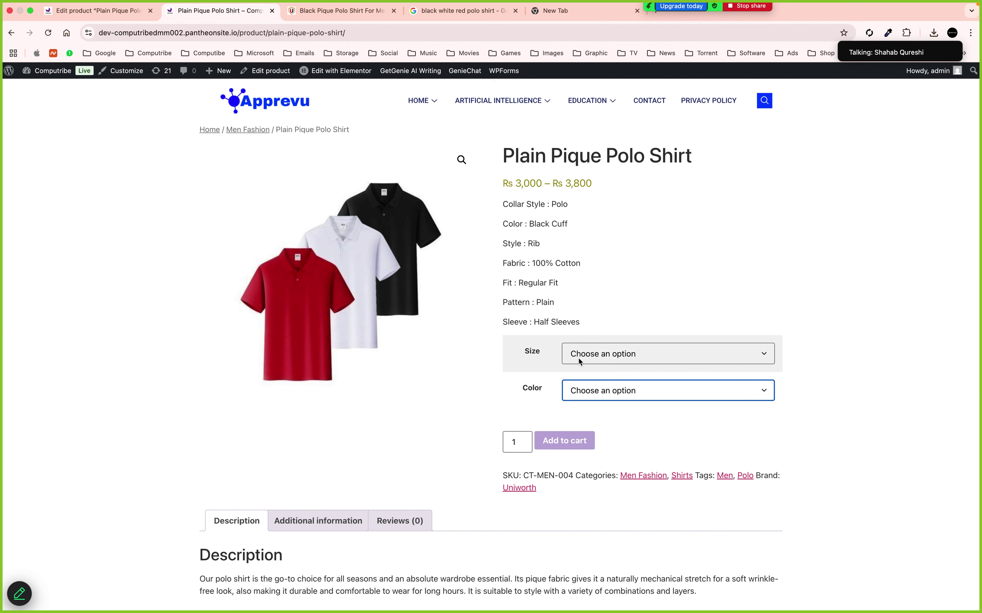
left_click(578, 359)
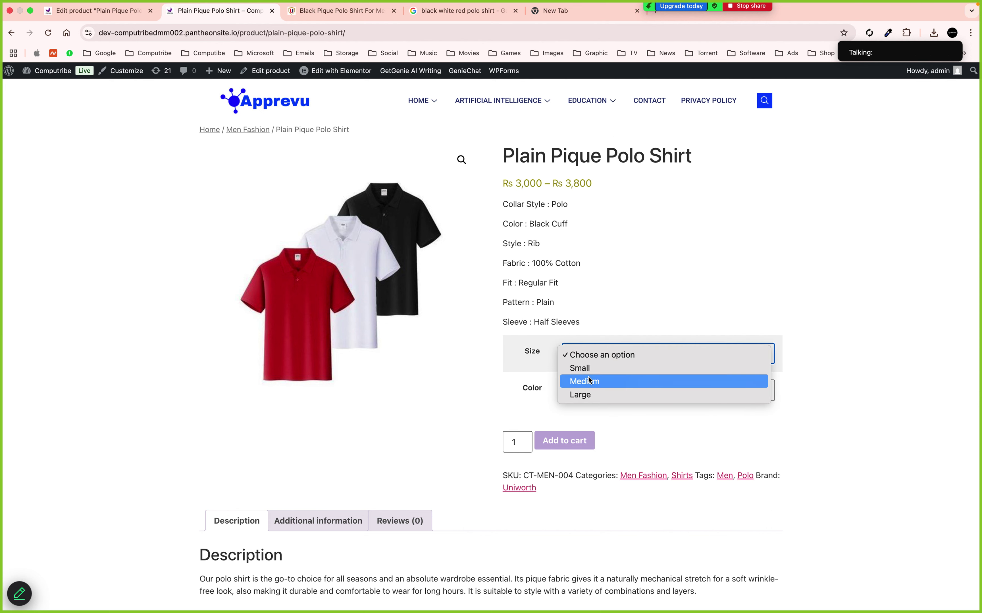
left_click(592, 380)
left_click(607, 358)
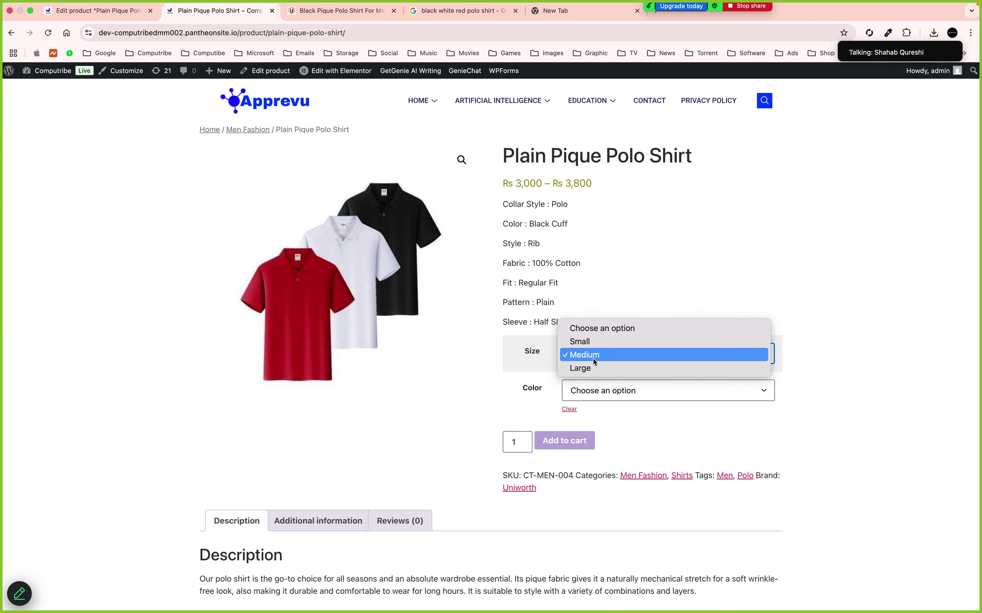
left_click(588, 343)
left_click(599, 387)
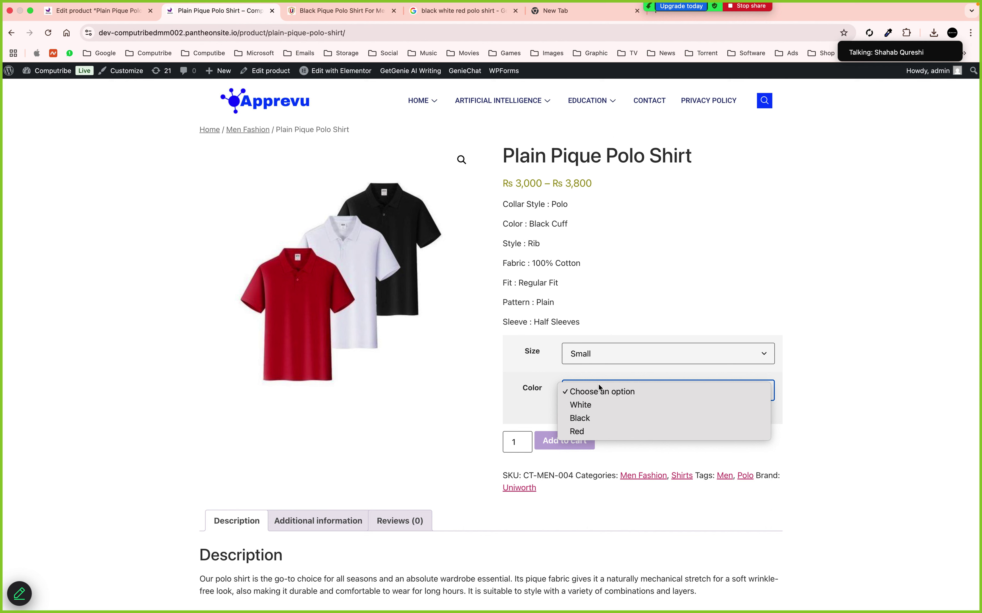
left_click(48, 13)
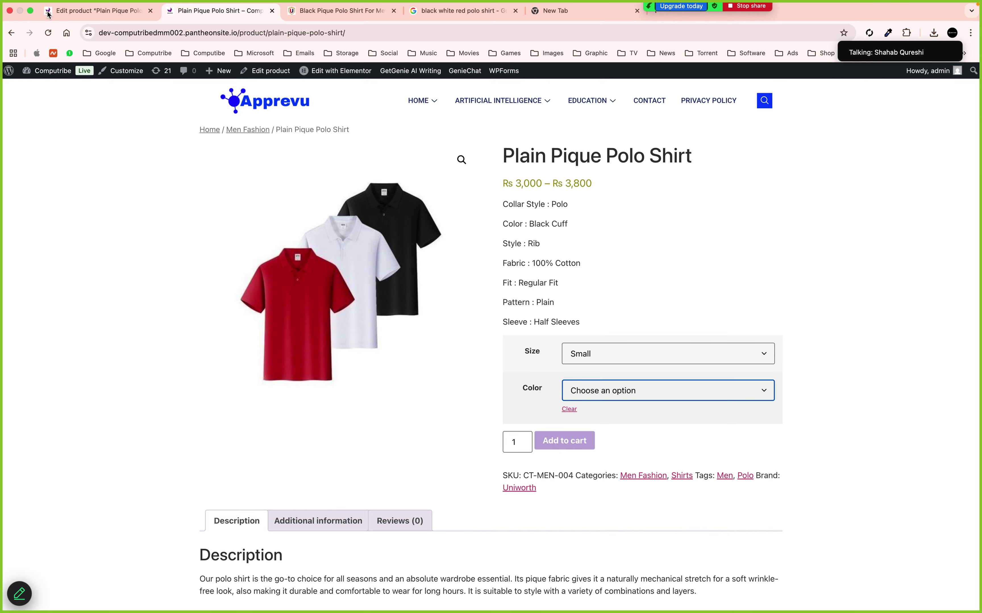
left_click(48, 13)
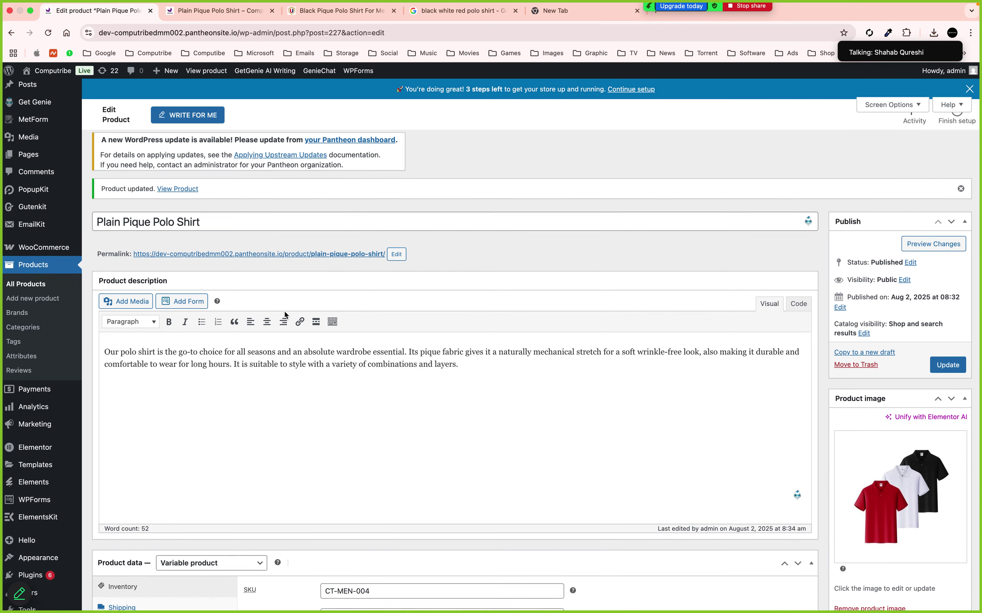
Remove Any Color variations #229, #230 and #231, then update the product
scroll(284, 311, "down", 8)
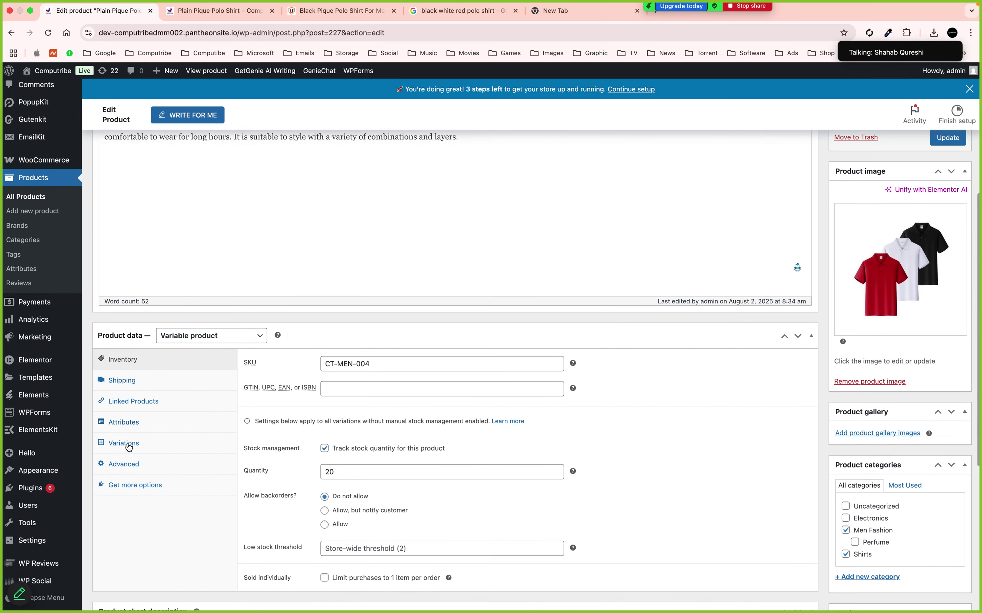
left_click(127, 444)
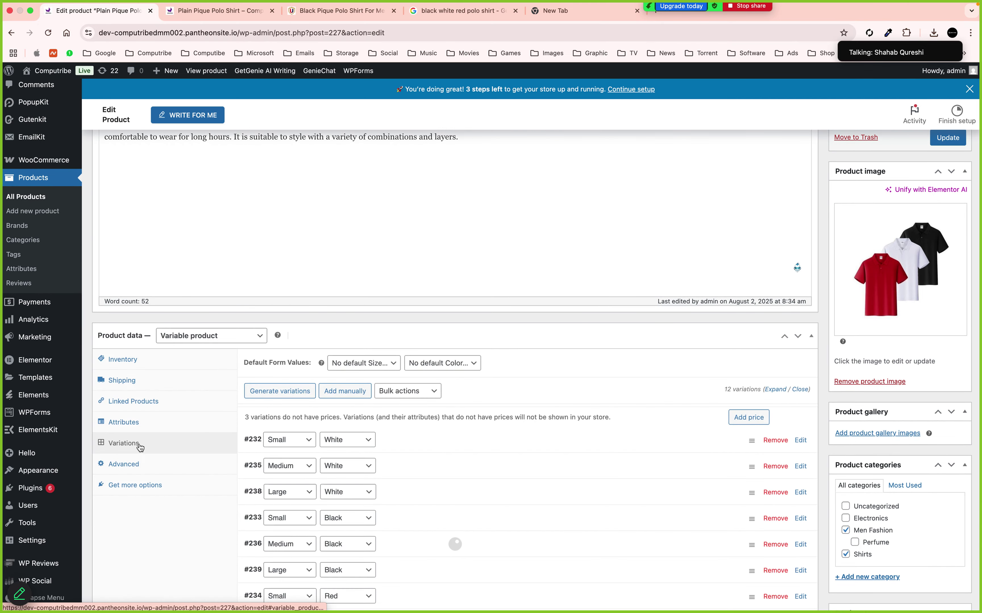
scroll(387, 463, "down", 4)
scroll(387, 463, "down", 2)
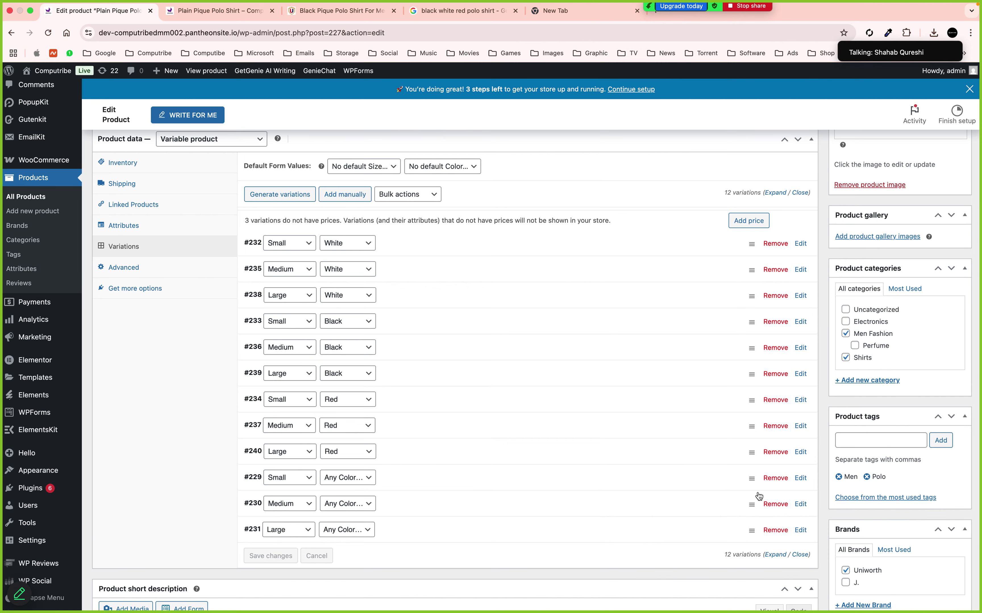
left_click(776, 478)
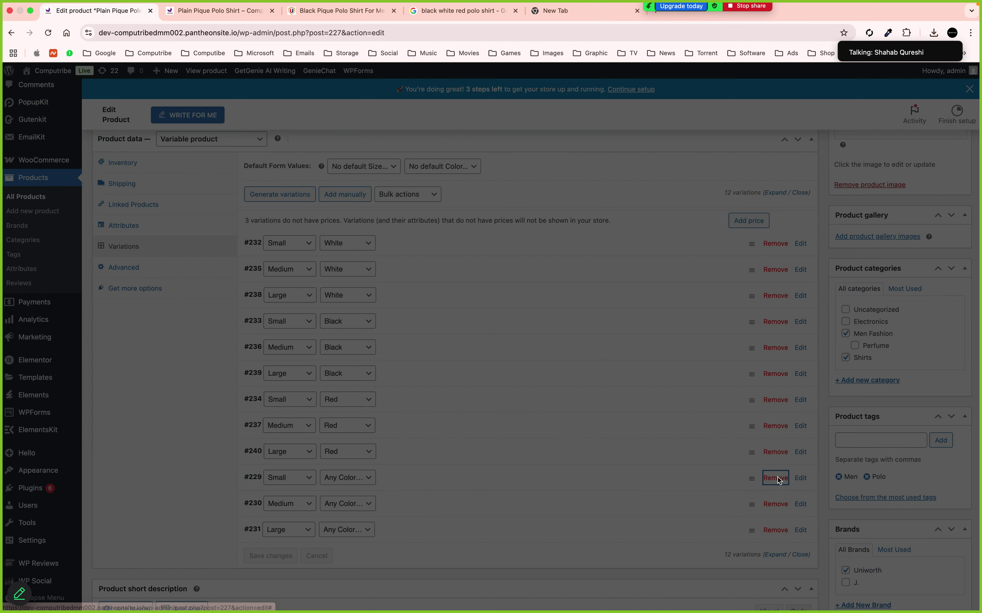
left_click(574, 100)
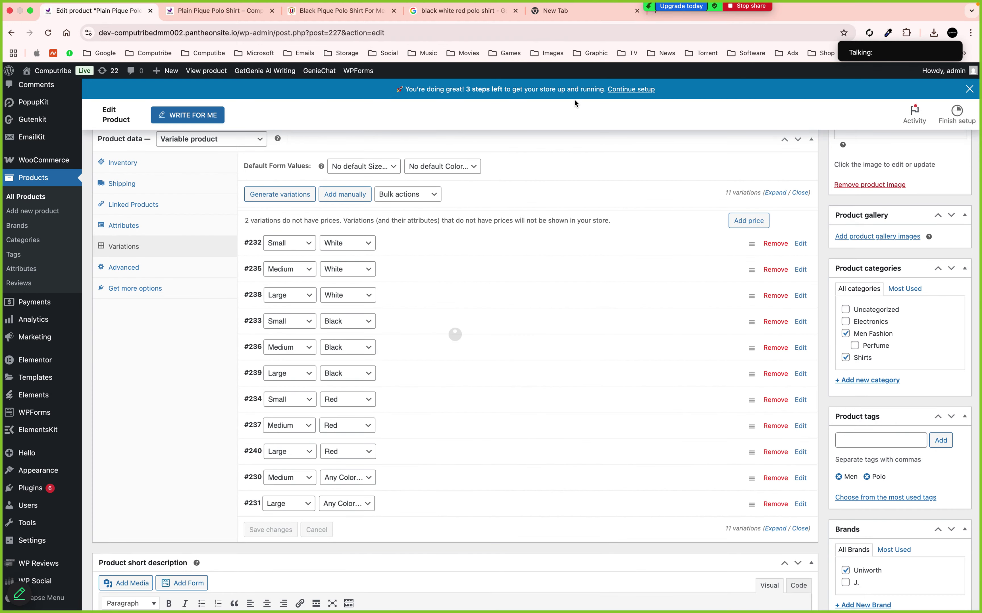
left_click(775, 478)
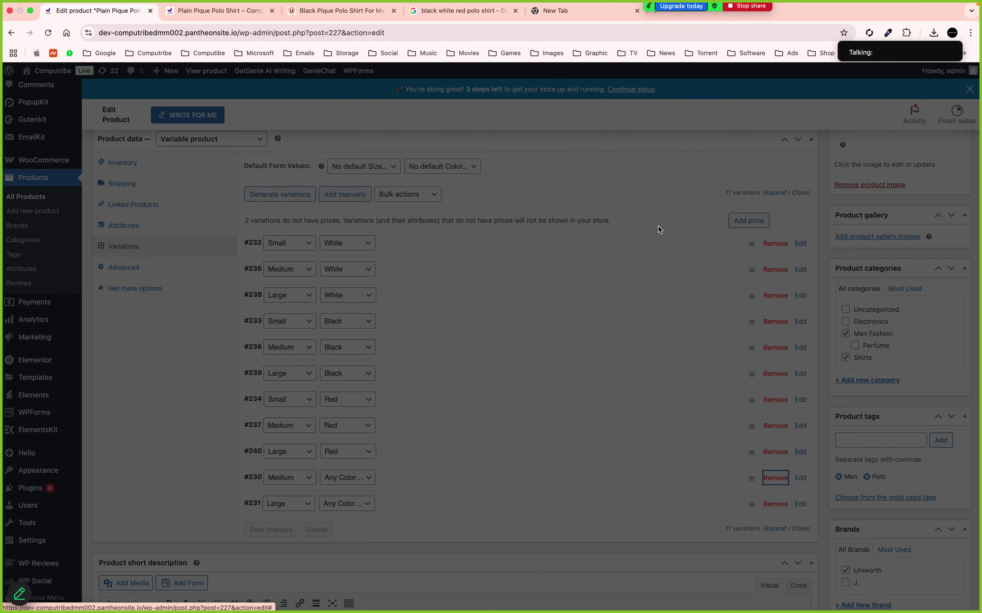
left_click(586, 101)
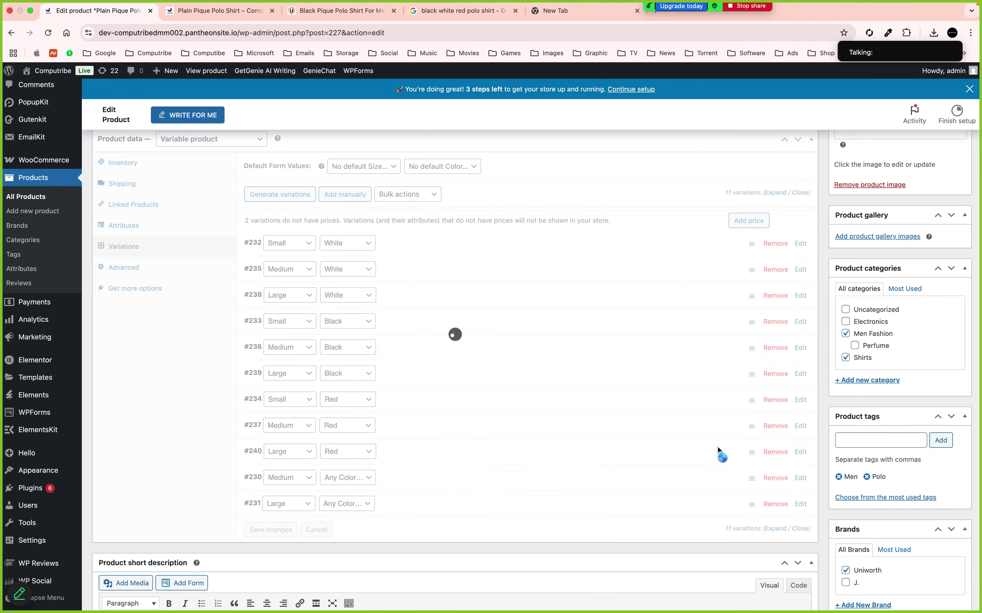
left_click(774, 479)
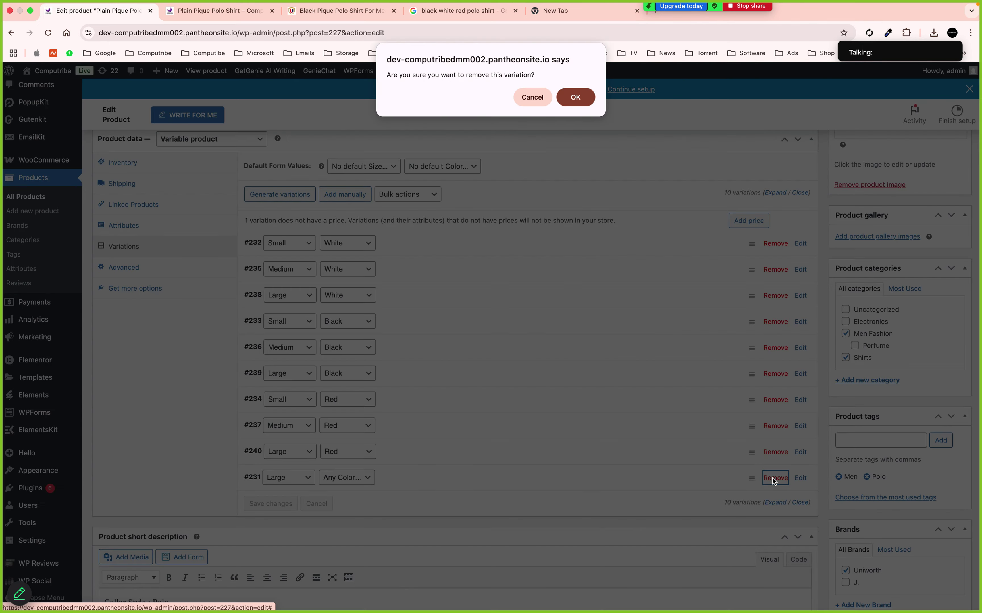
left_click(573, 102)
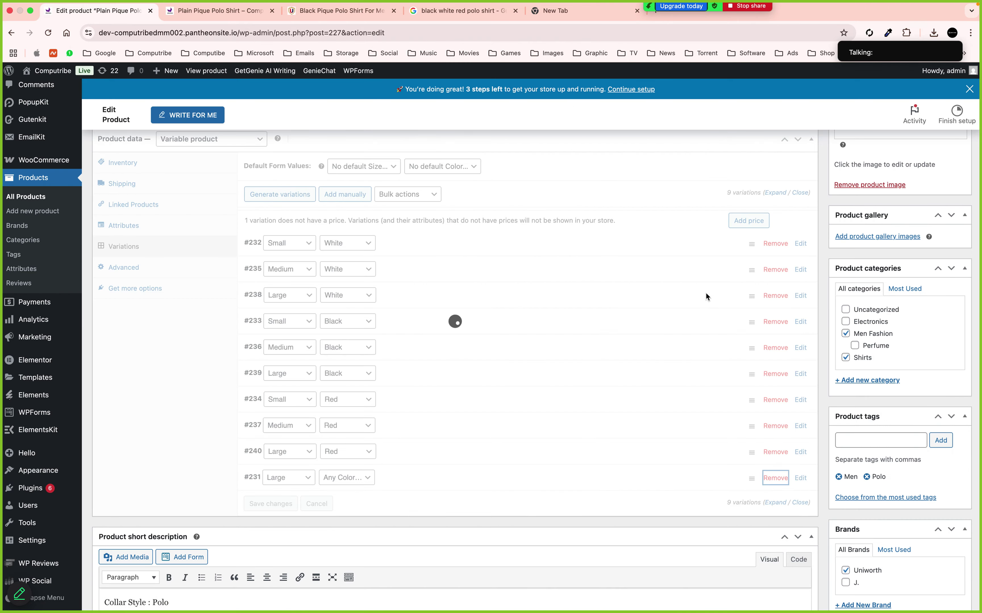
scroll(705, 293, "up", 10)
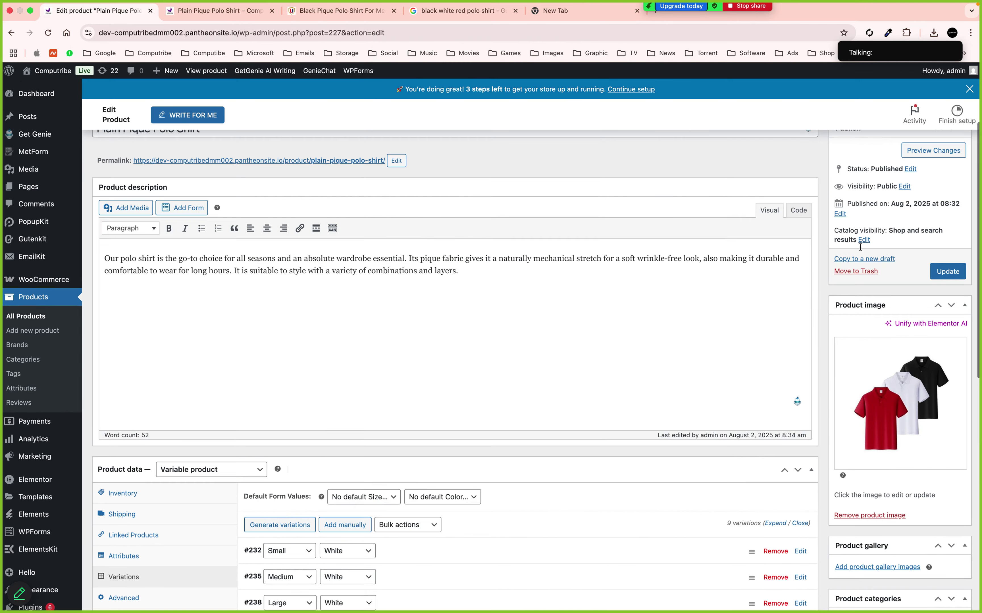
left_click(939, 276)
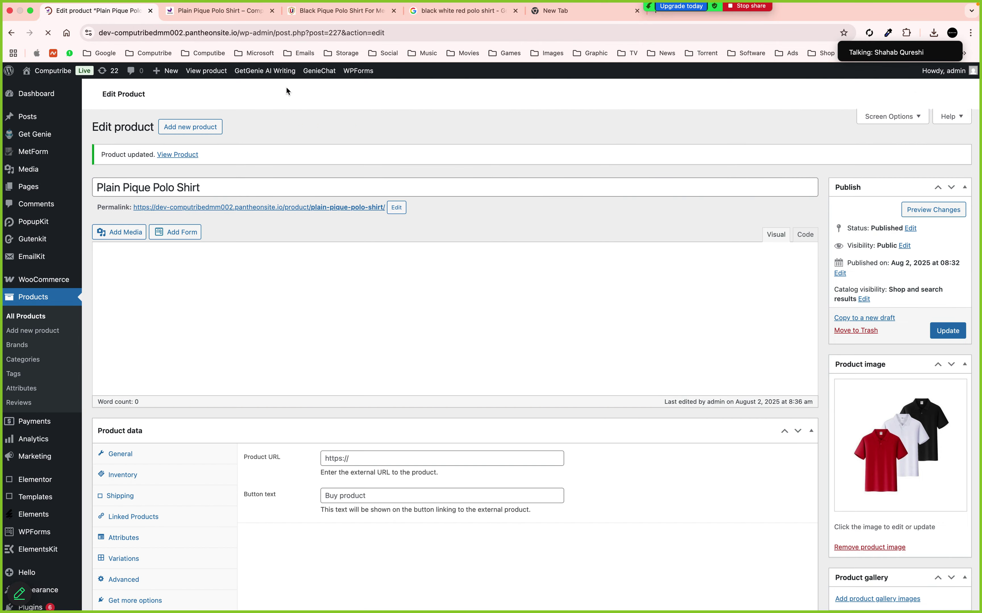
Reload the live Plain Pique Polo Shirt product page to pick up the latest changes
left_click(180, 13)
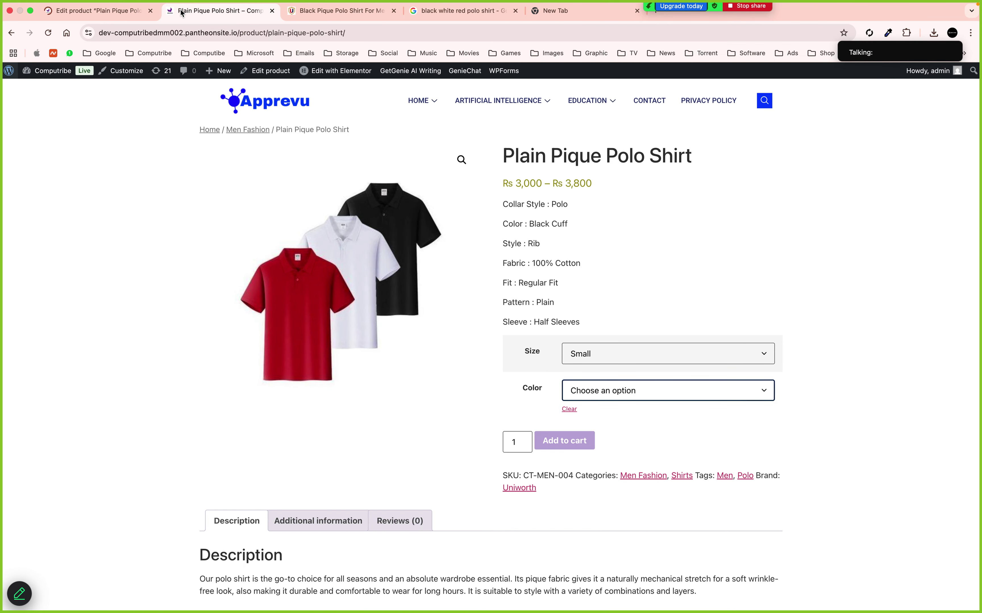
left_click(48, 34)
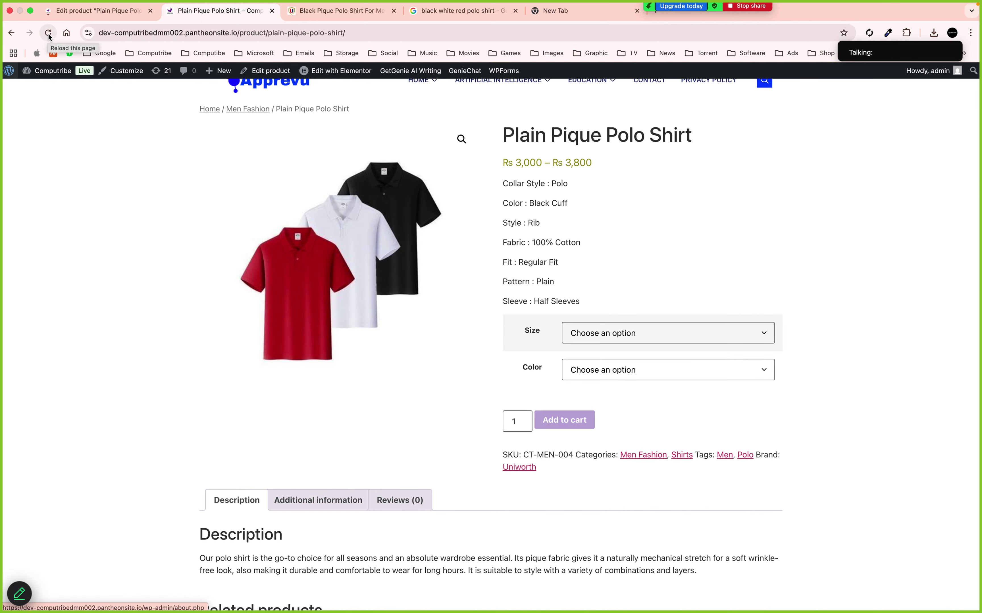
left_click(49, 35)
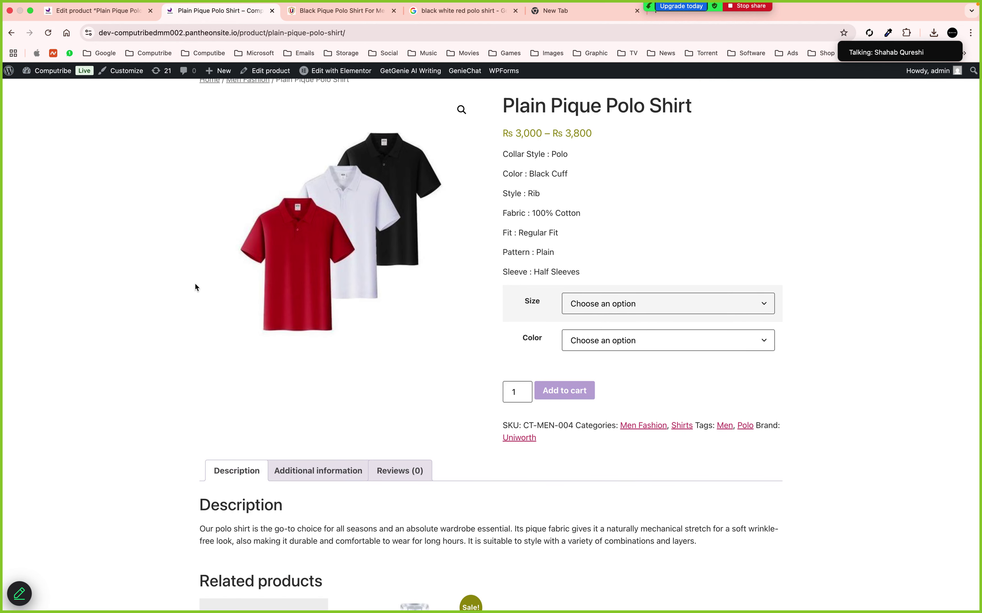
Select size Small and colour Red, confirming the red shirt shows at Rs 3,600, 20 in stock
left_click(592, 298)
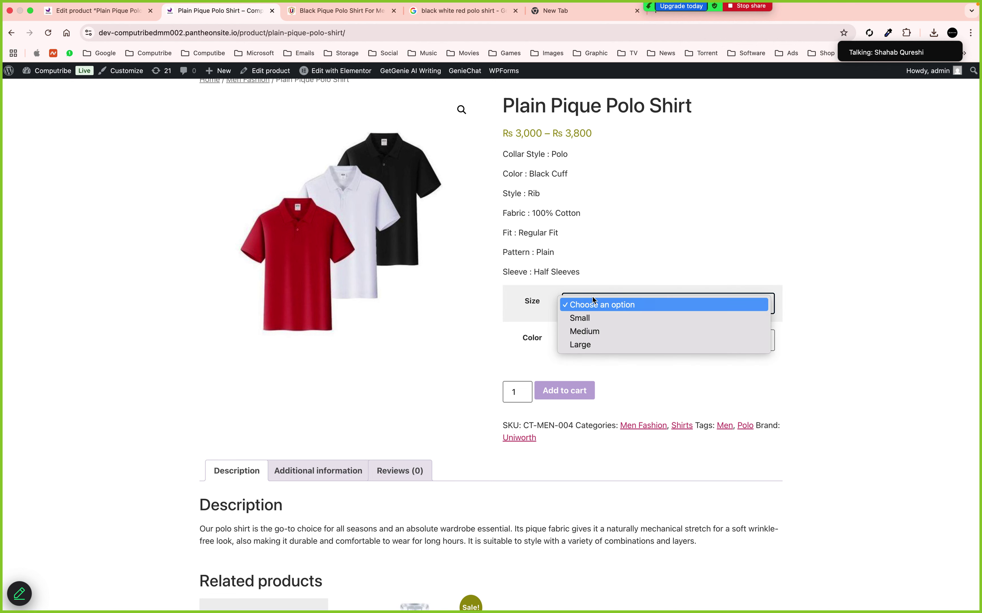
left_click(595, 318)
left_click(610, 332)
key("Escape")
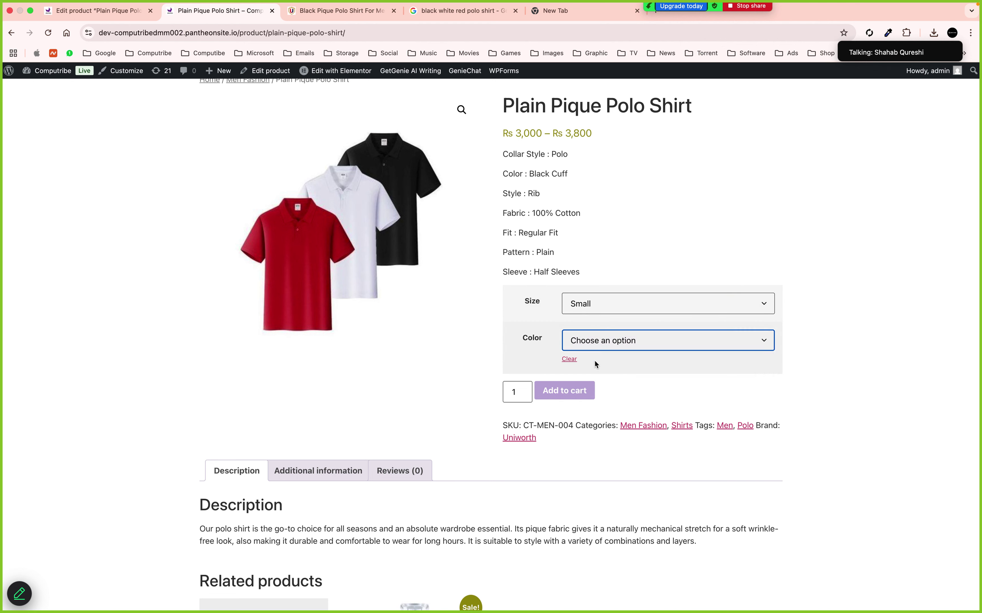
left_click(595, 361)
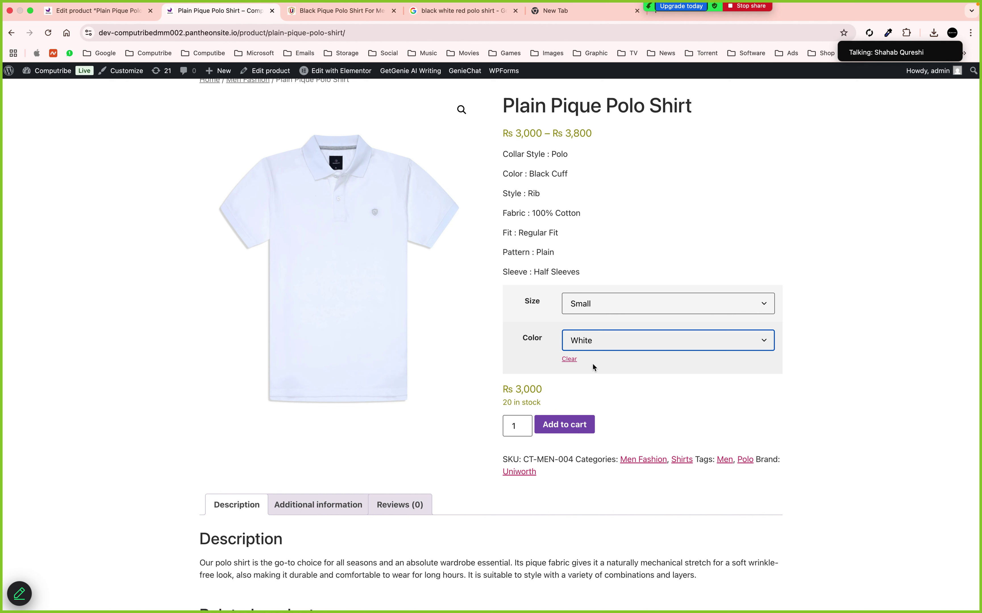
left_click(592, 345)
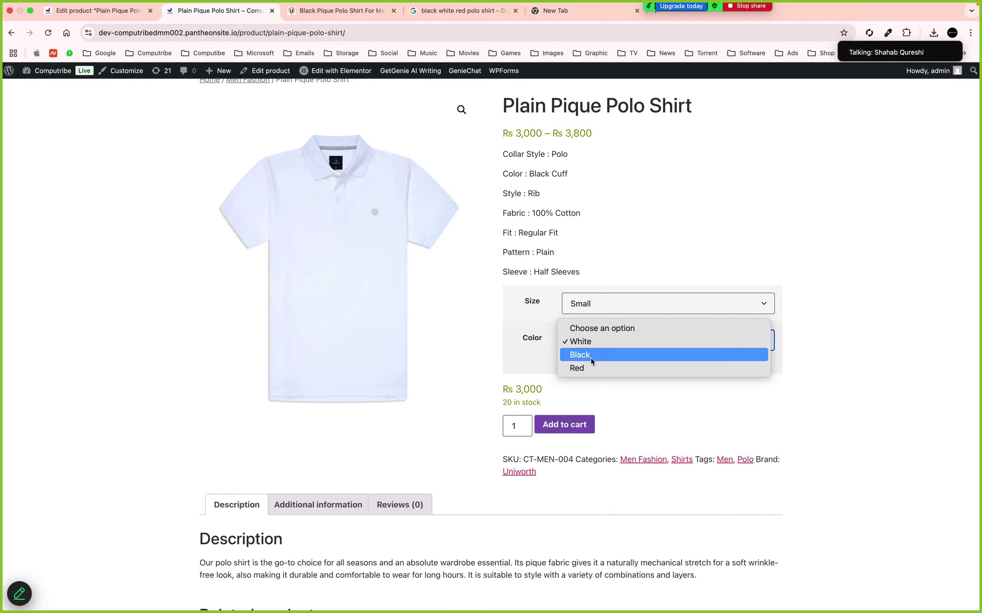
left_click(585, 369)
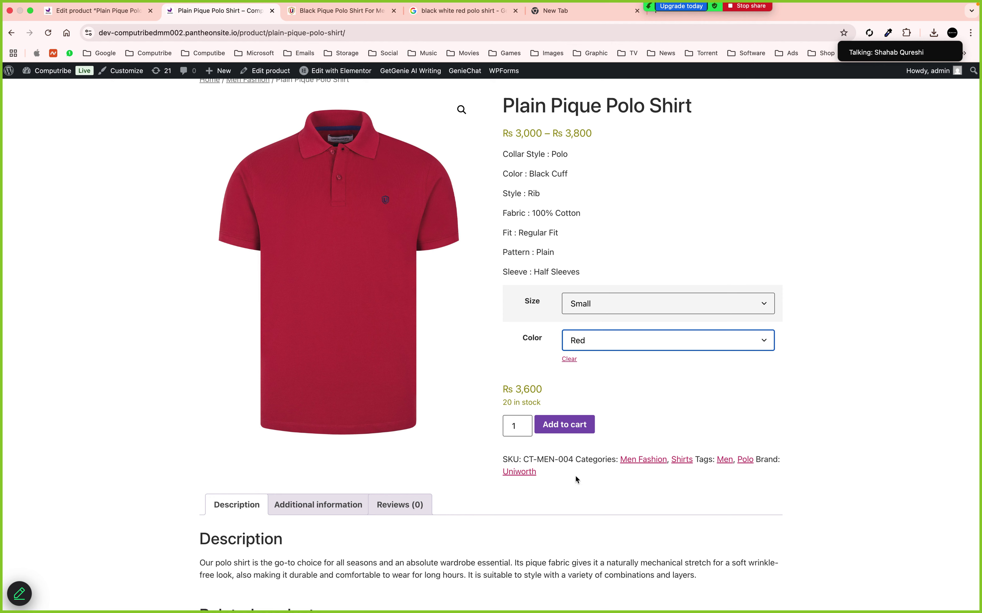
scroll(544, 493, "down", 5)
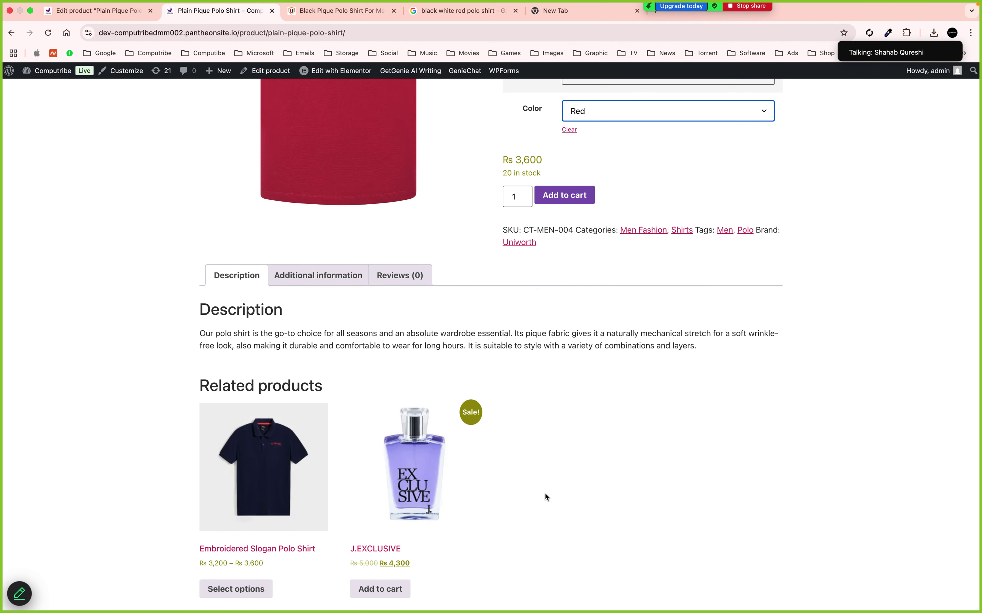
scroll(545, 493, "up", 1)
scroll(545, 493, "up", 6)
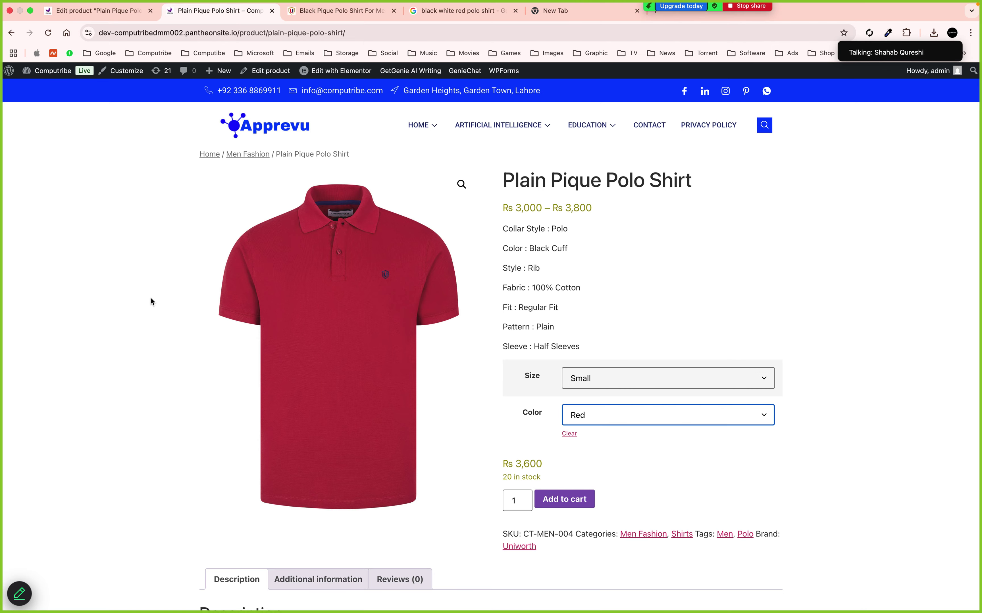
Return to the Plain Pique Polo Shirt product editor and scroll down to its gallery area
left_click(104, 10)
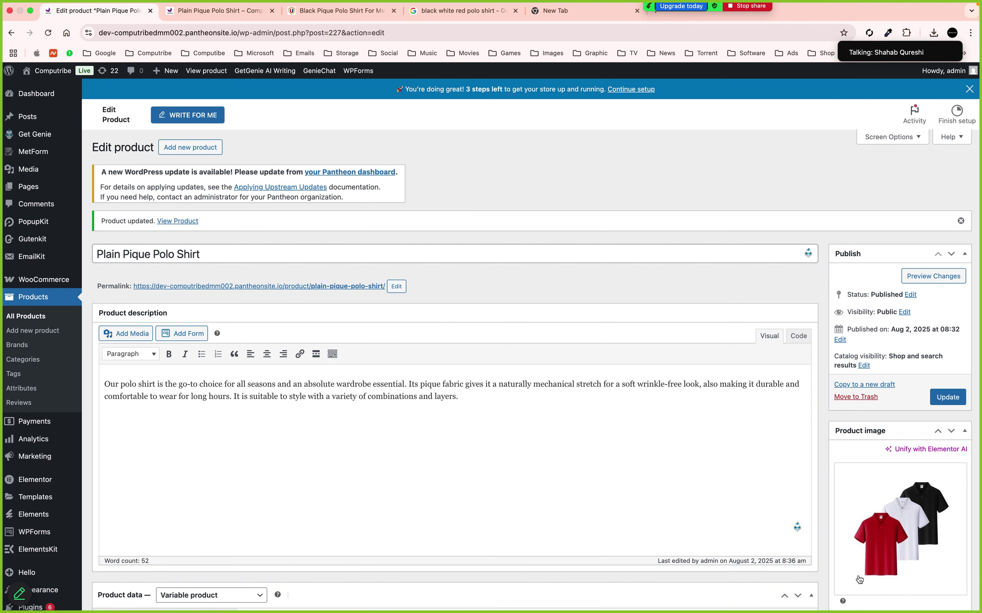
scroll(859, 577, "down", 5)
Add the red, white and black polo photos to the product gallery and update the product
left_click(864, 551)
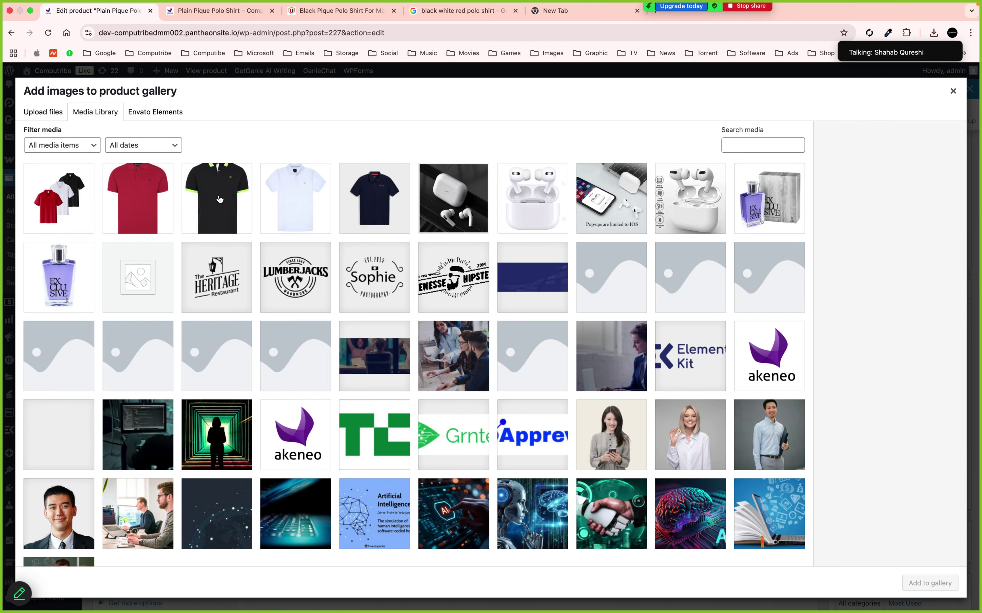
left_click(279, 200)
left_click(213, 205)
left_click(170, 199)
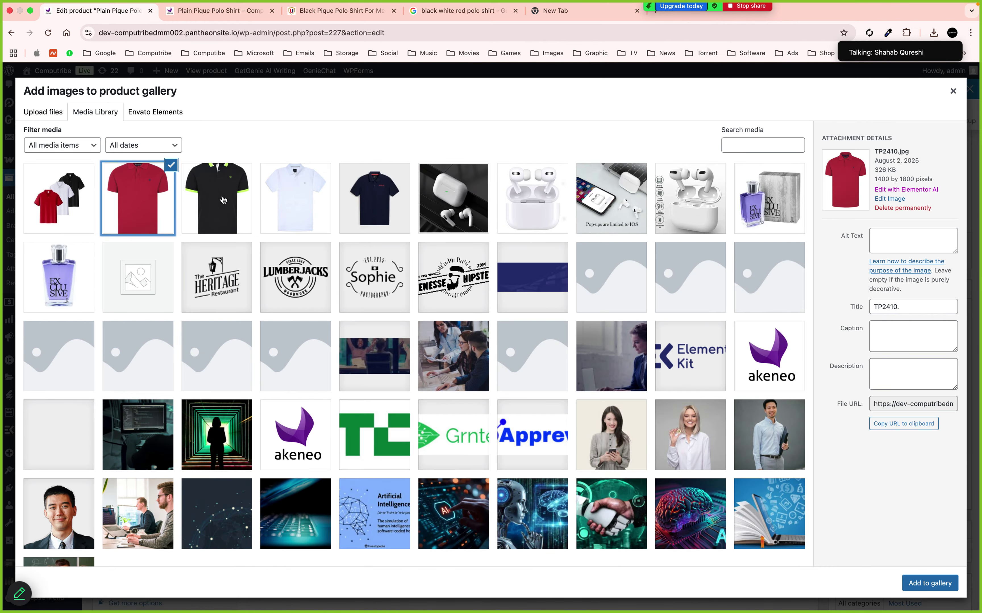
left_click(299, 206, "shift")
left_click(223, 213)
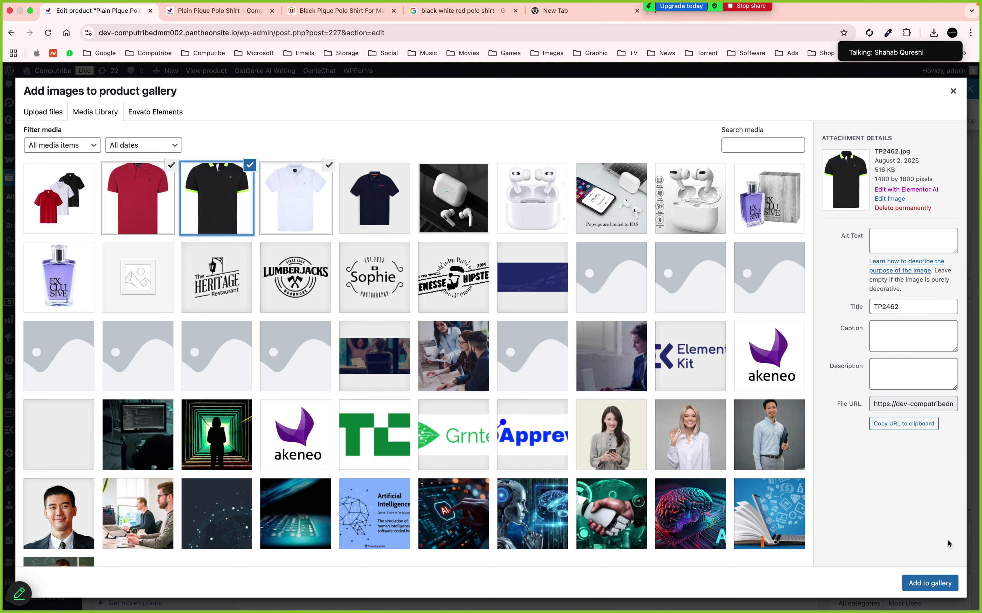
left_click(930, 584)
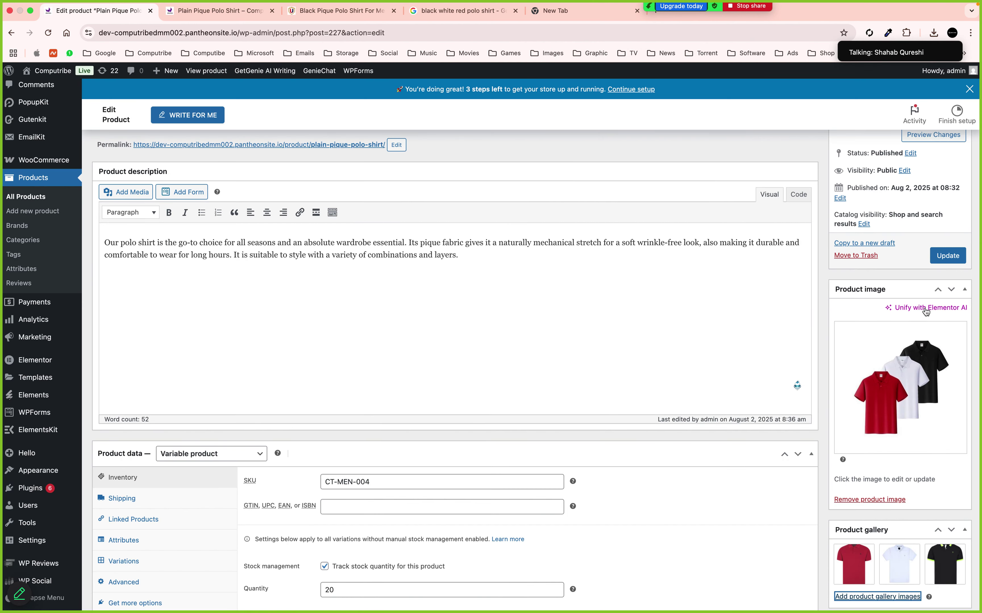
left_click(945, 255)
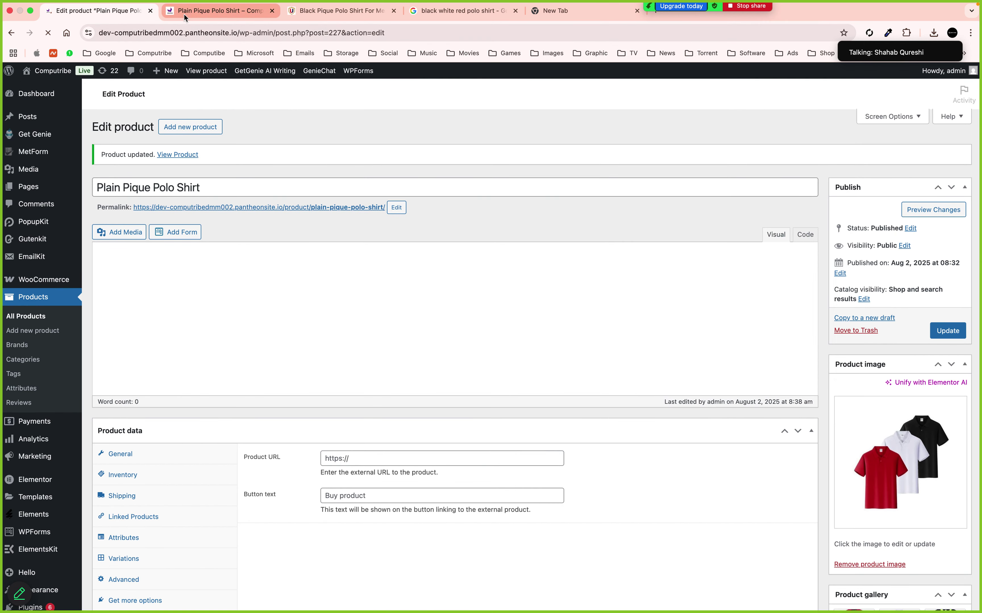
left_click(184, 13)
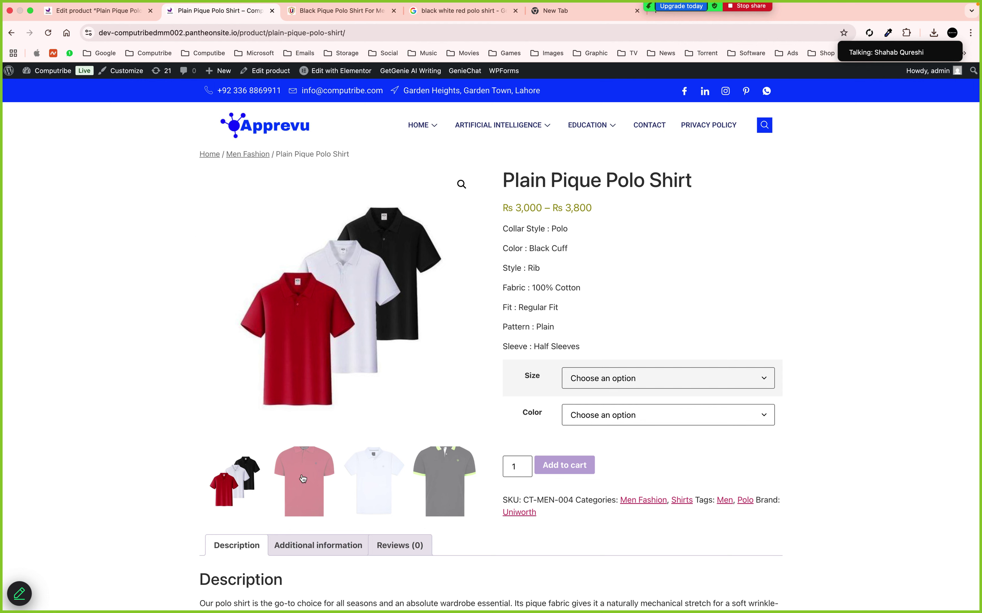
On the live page, switch the gallery between the red shirt and three-shirt photos
left_click(307, 477)
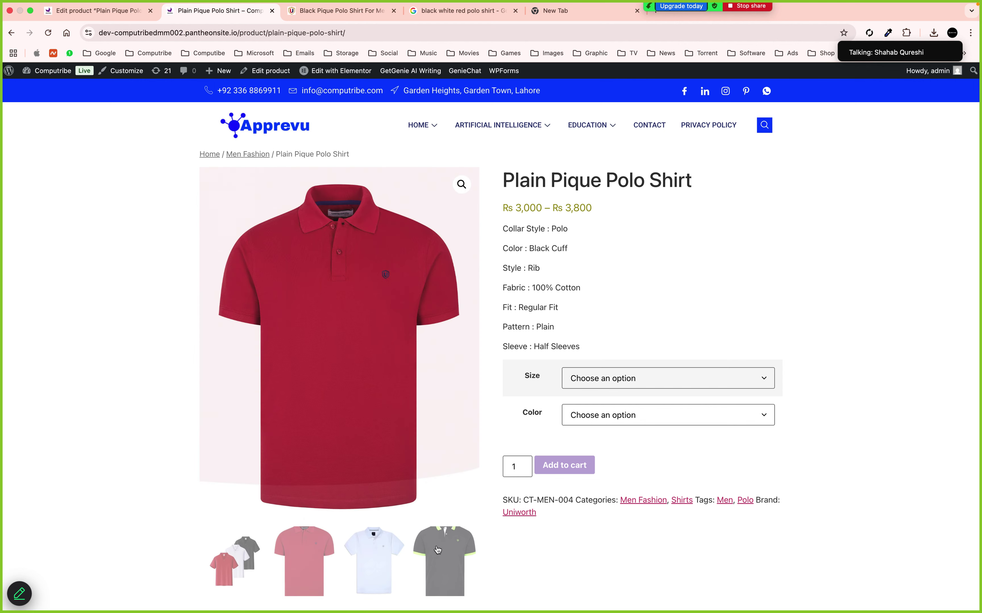
left_click(249, 555)
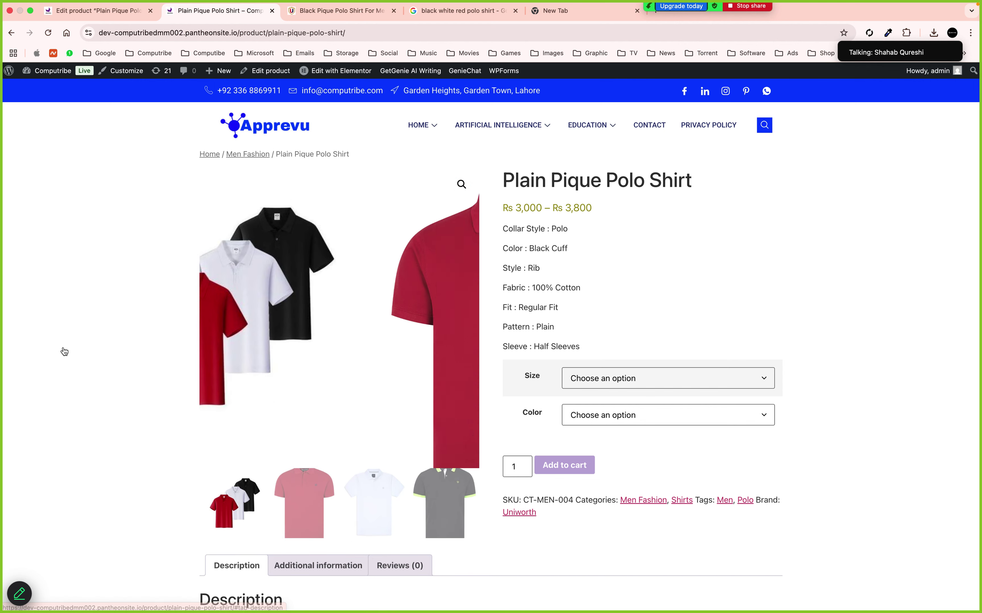
left_click(321, 461)
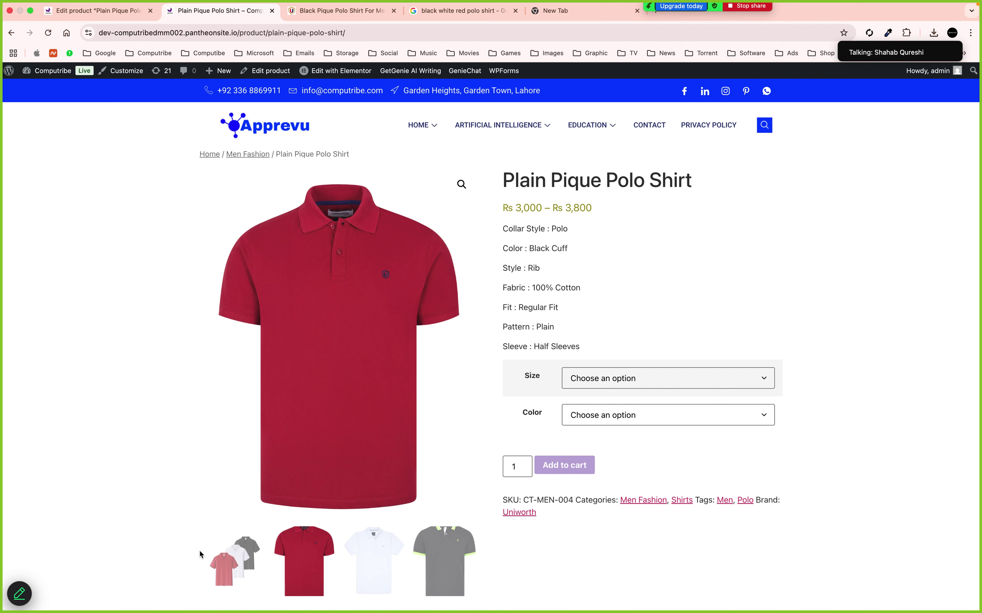
left_click(216, 555)
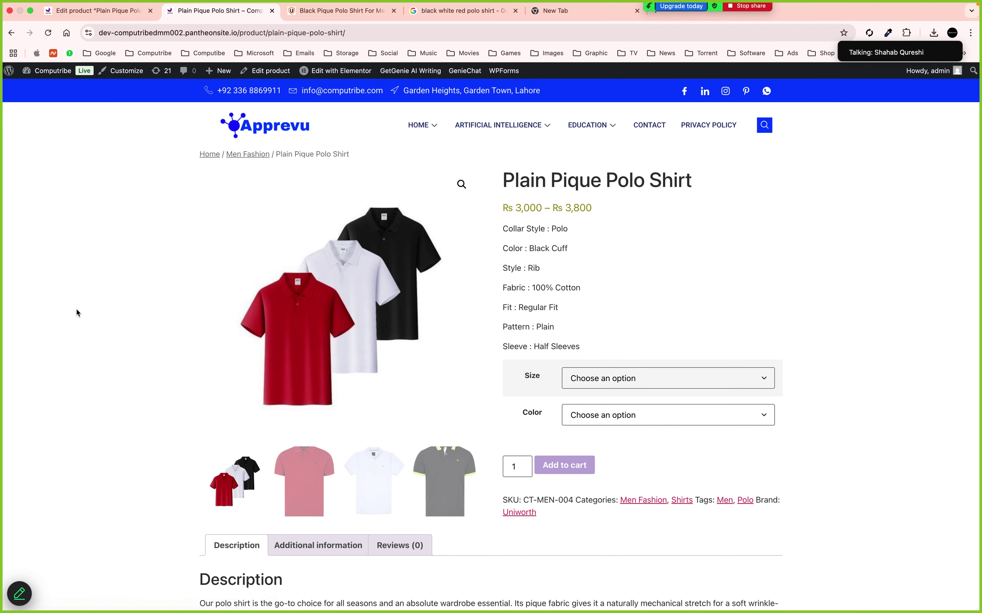
left_click(106, 19)
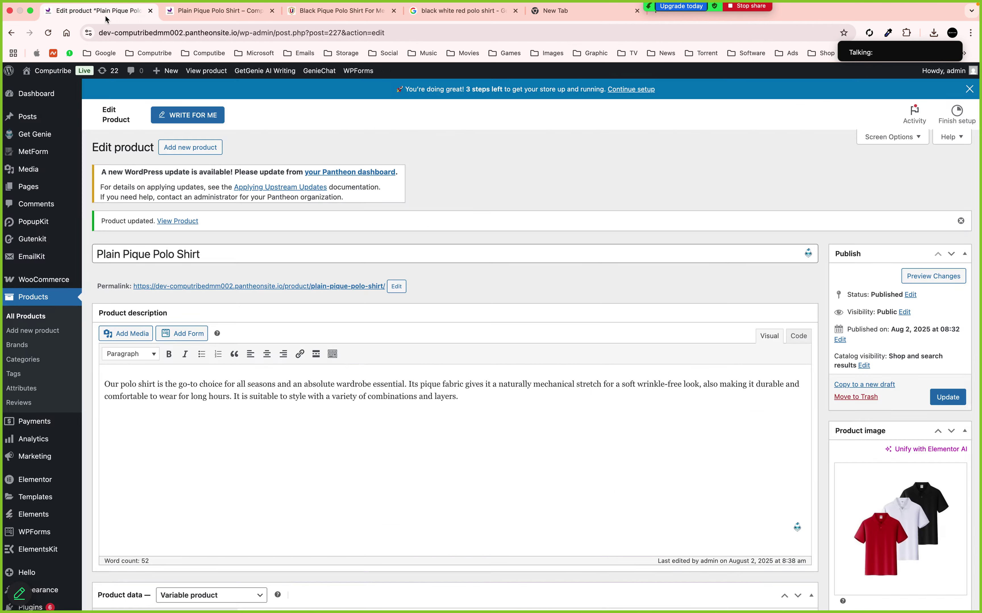
From All Products, dismiss the store setup banner and start a new product
left_click(31, 318)
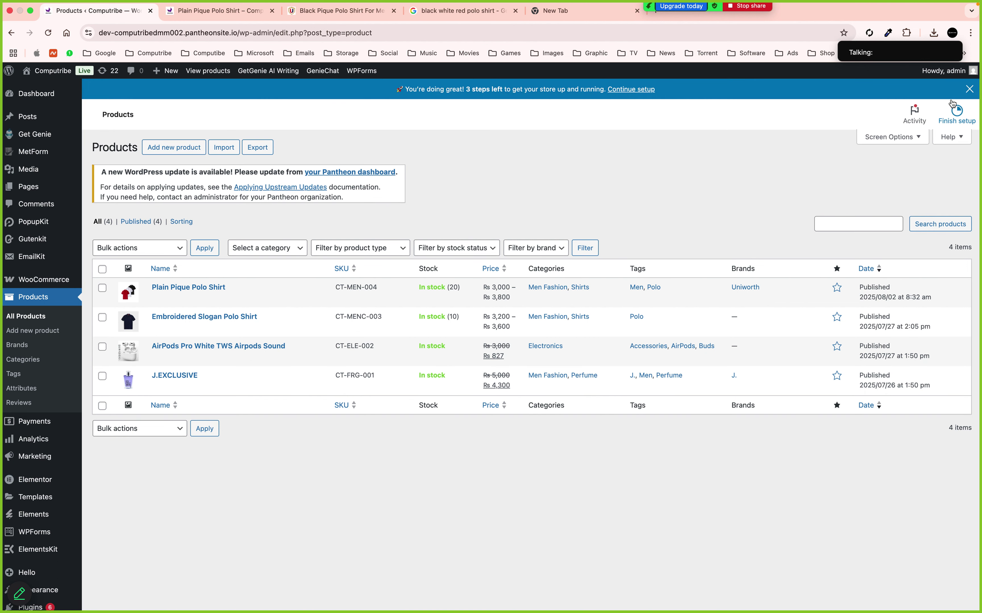
left_click(969, 90)
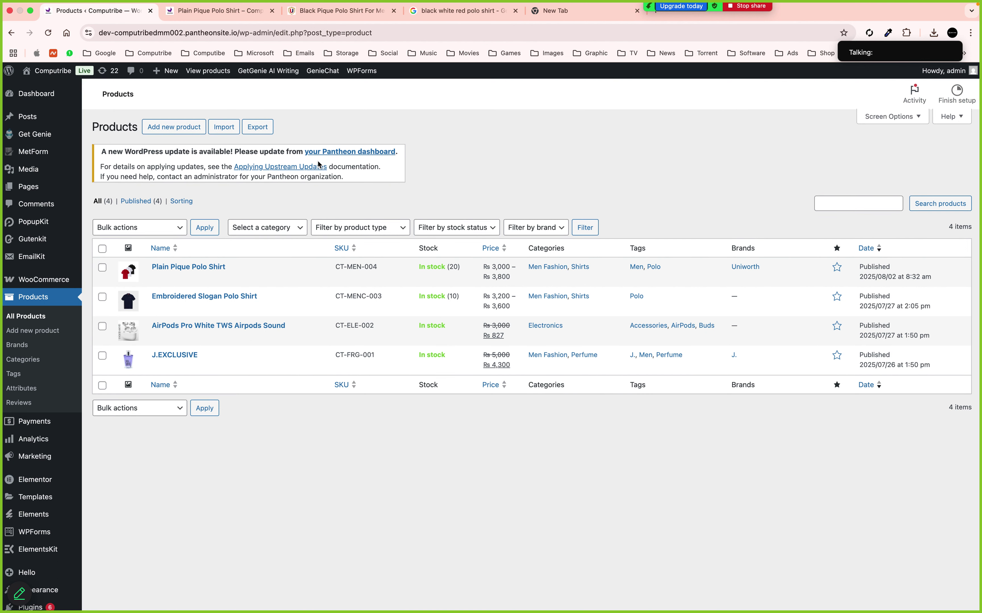
left_click(176, 132)
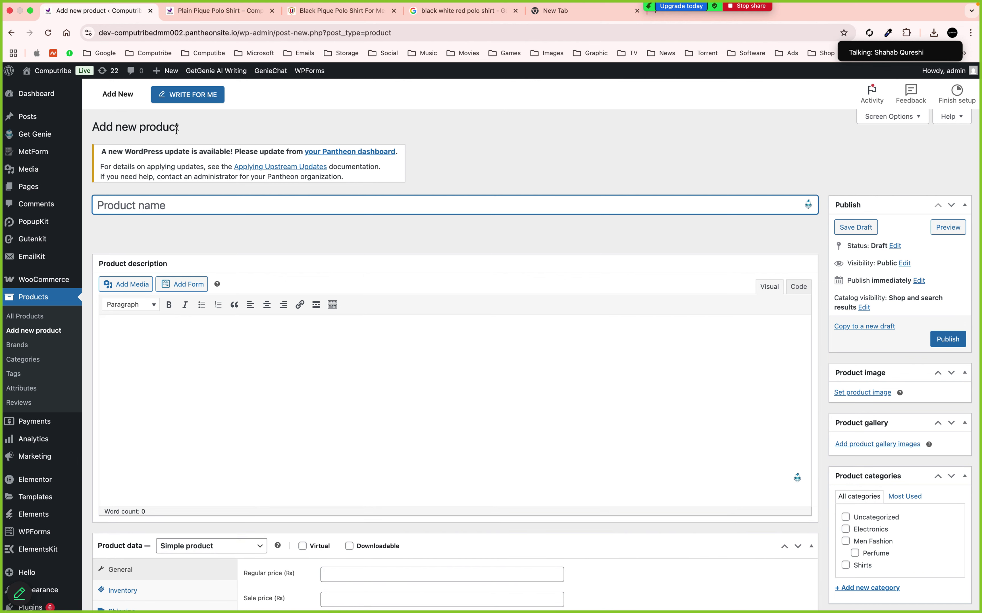
Title the new product 'Azadi Sale (Shirt & Perfume)'
type("Azadi Sale (Shirt")
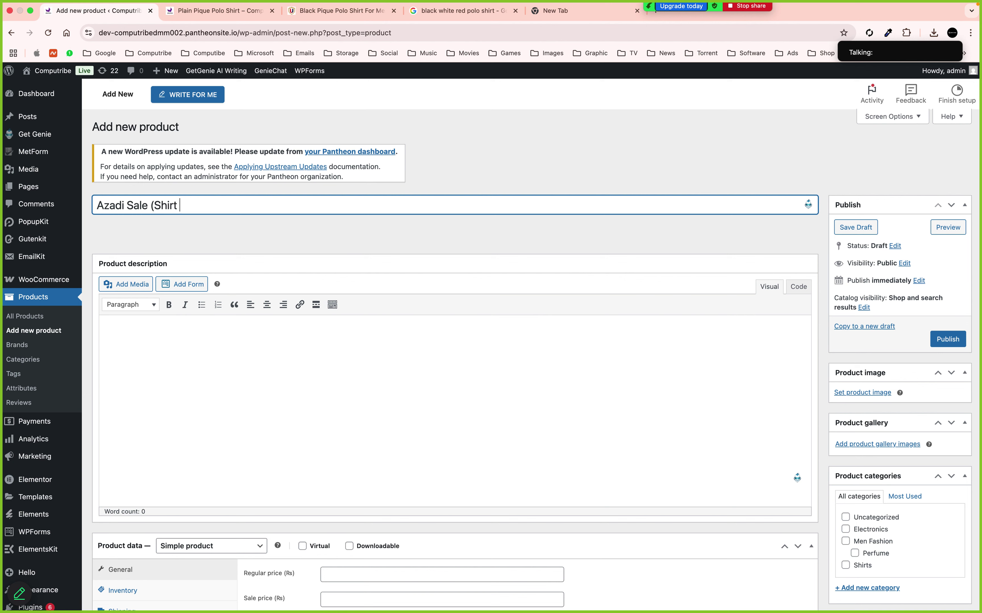
type(" & Perfume)")
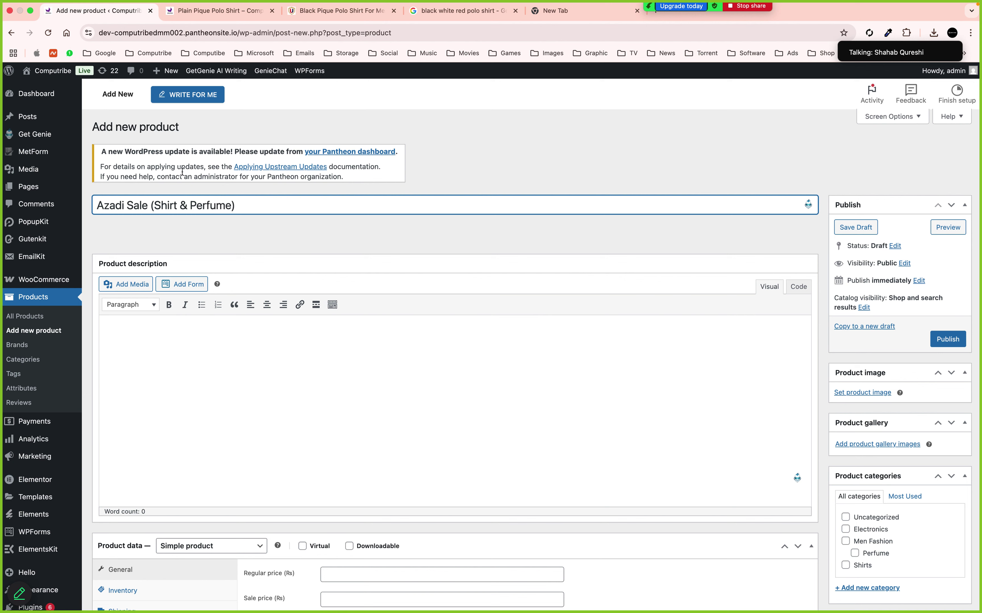
left_click(202, 355)
left_click(219, 10)
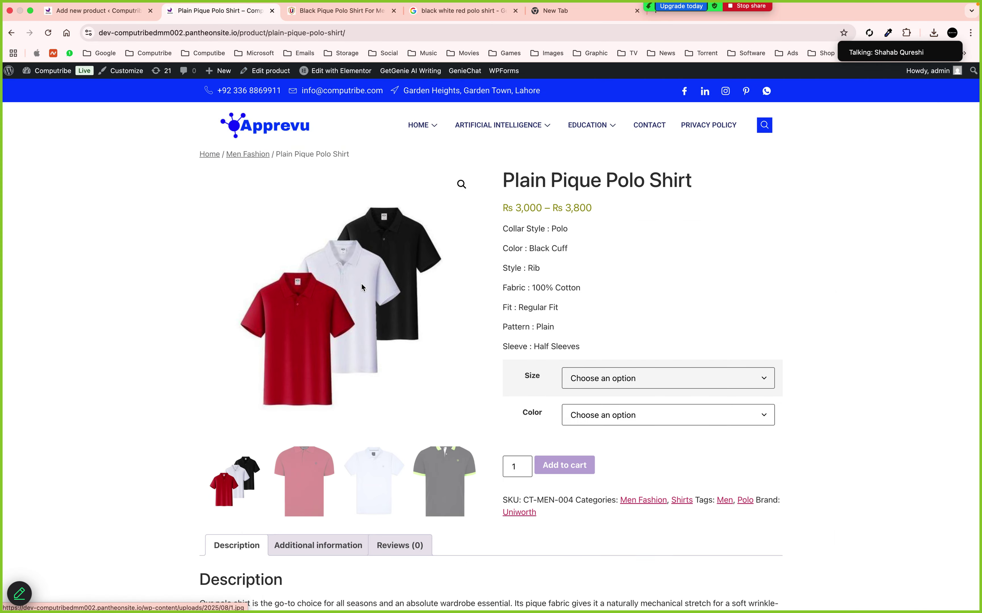
Copy the polo shirt description paragraph into the new product's description
scroll(361, 284, "down", 3)
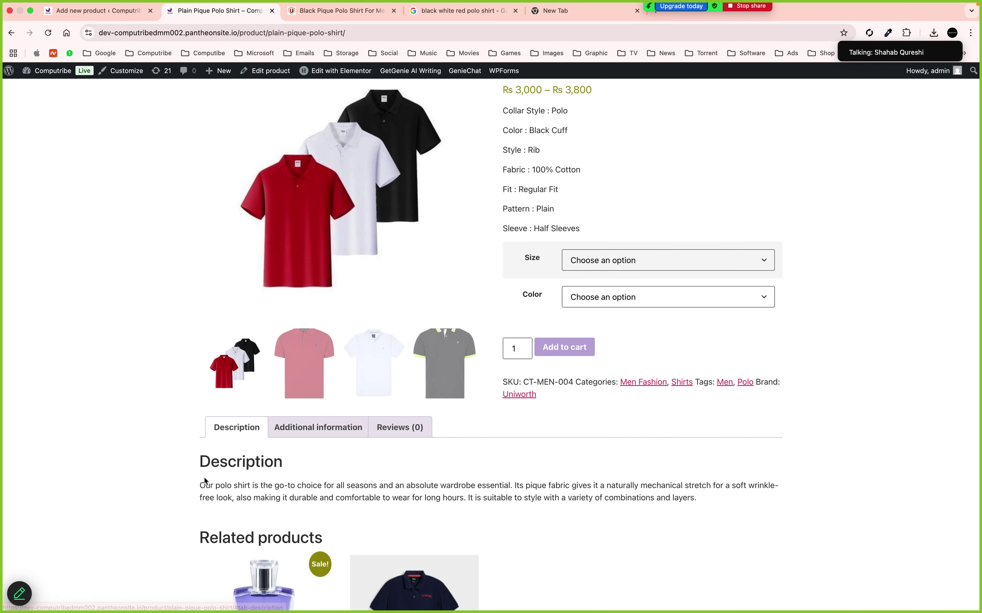
left_click_drag(199, 485, 722, 496)
key("super+c")
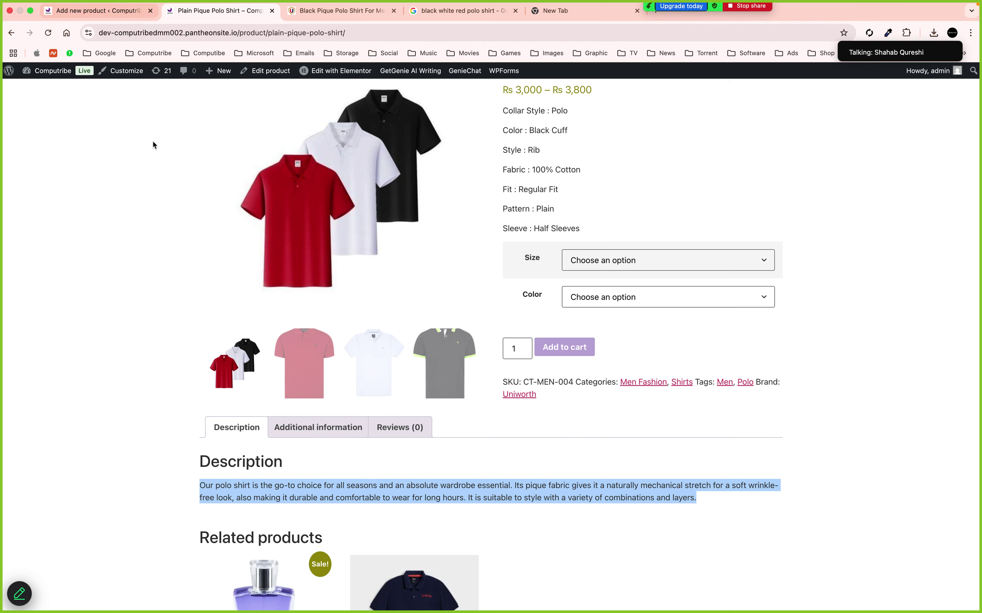
key("ctrl+shift+Tab")
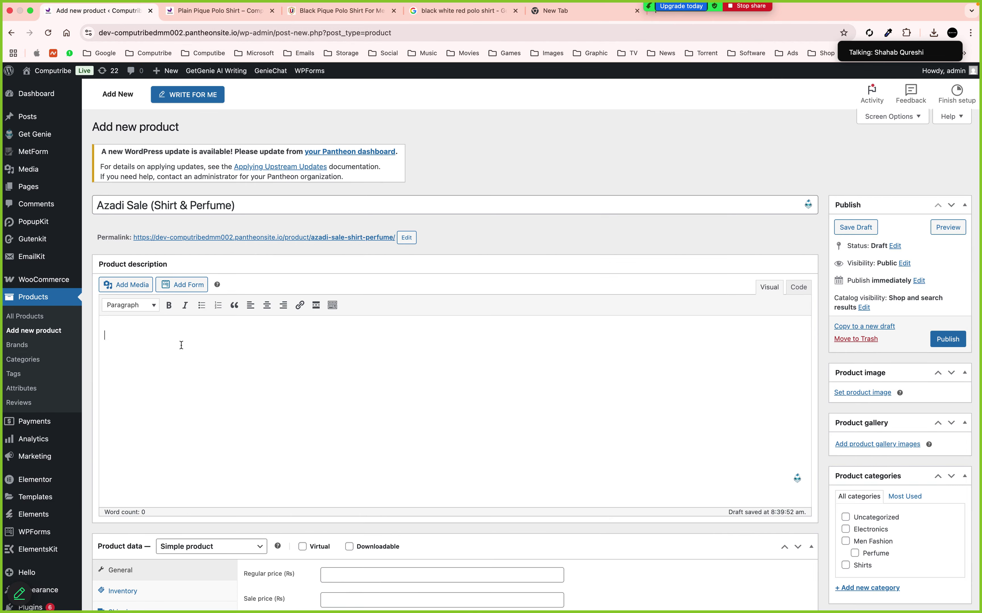
key("super+v")
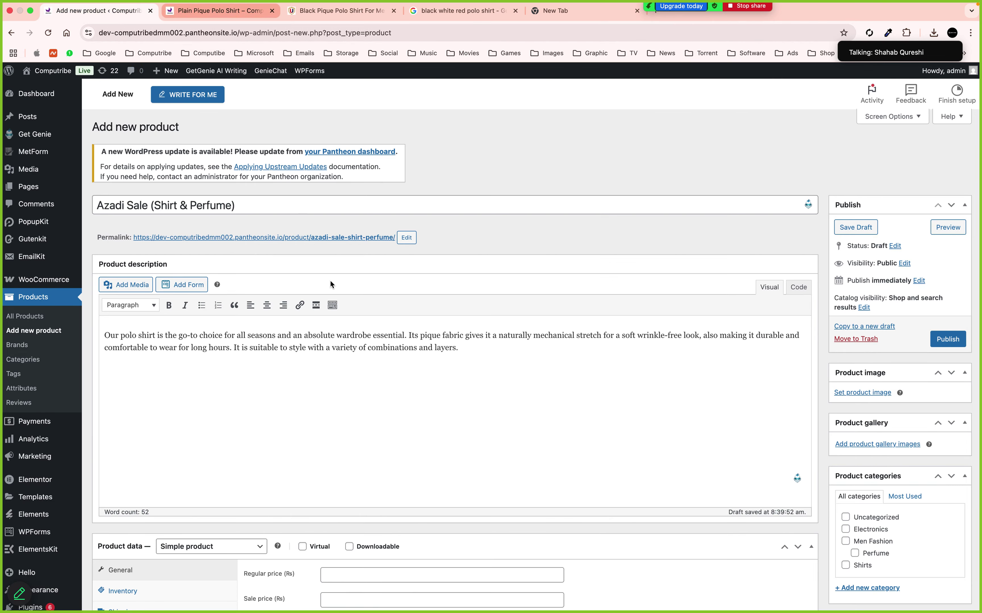
key("ctrl+Tab")
Copy the J.EXCLUSIVE perfume's 'What it is' text and paste it below the polo paragraph
scroll(317, 452, "down", 3)
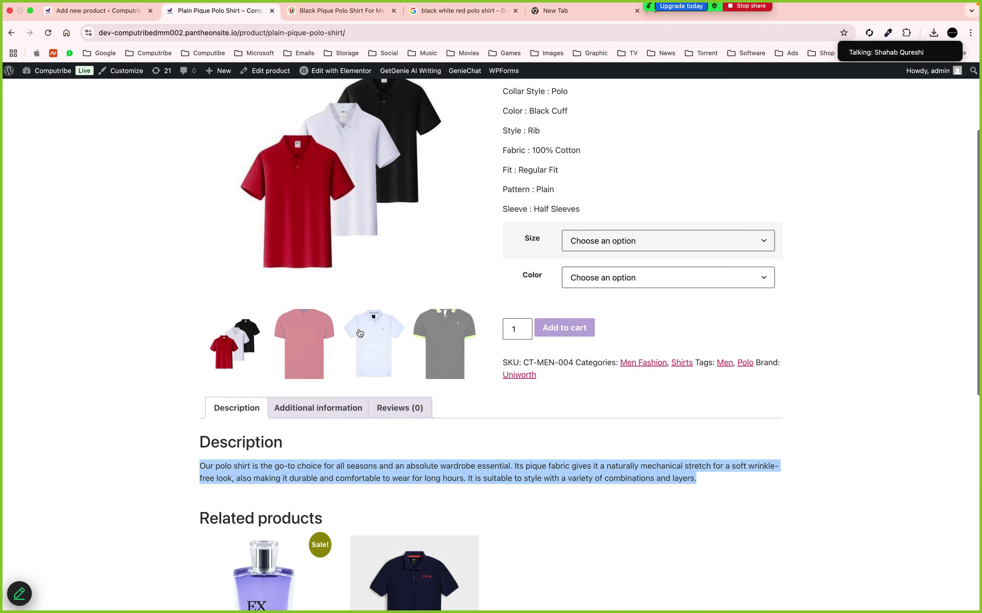
left_click(279, 534)
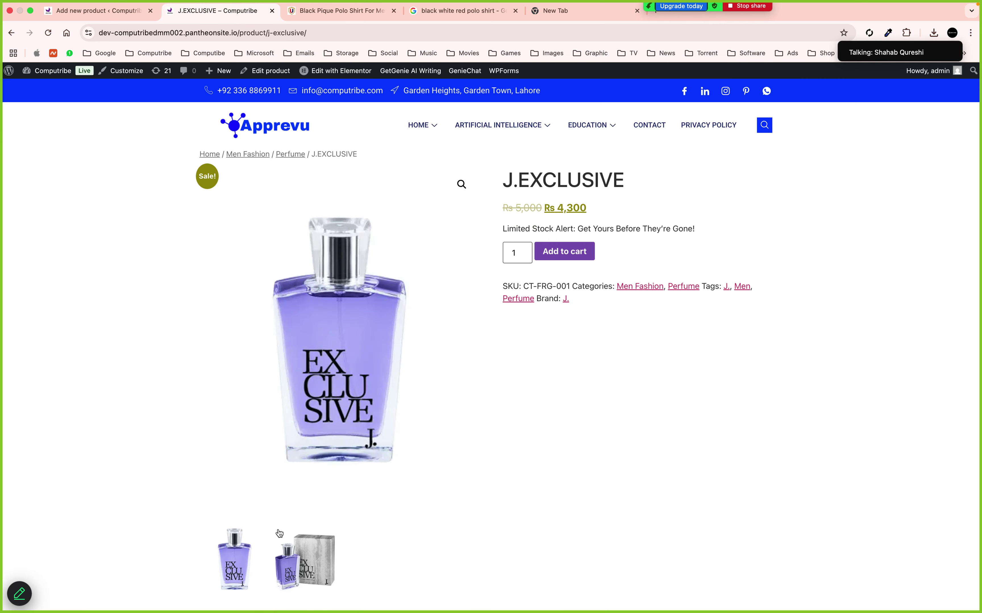
scroll(279, 534, "down", 7)
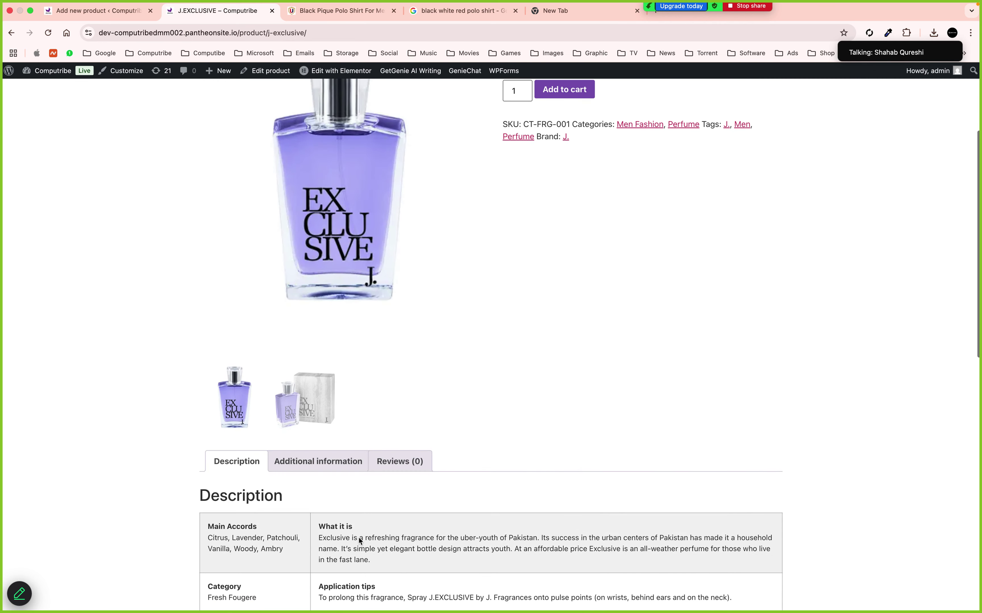
scroll(359, 541, "down", 3)
left_click_drag(319, 457, 372, 482)
key("super+c")
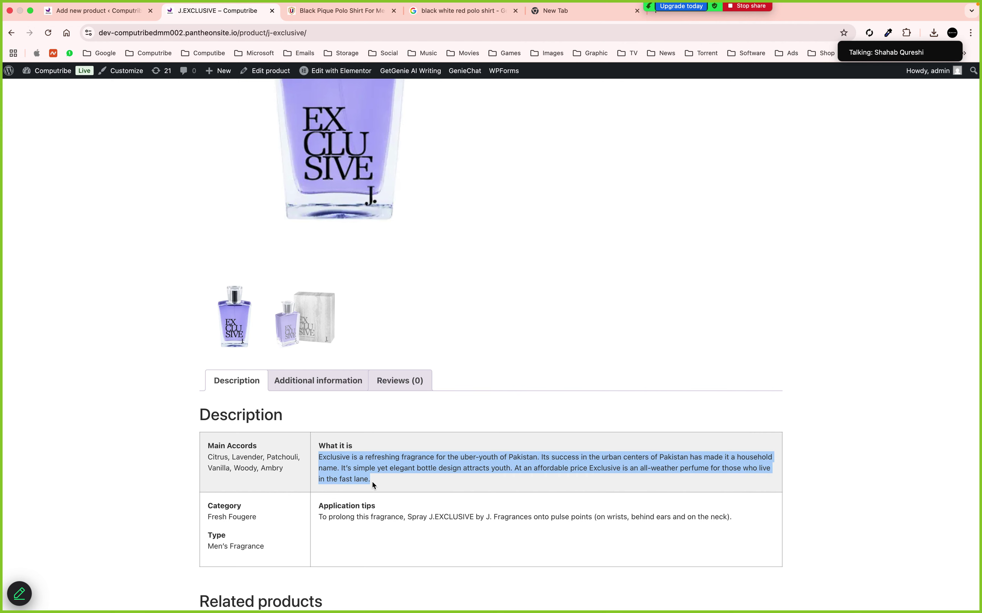
left_click(134, 16)
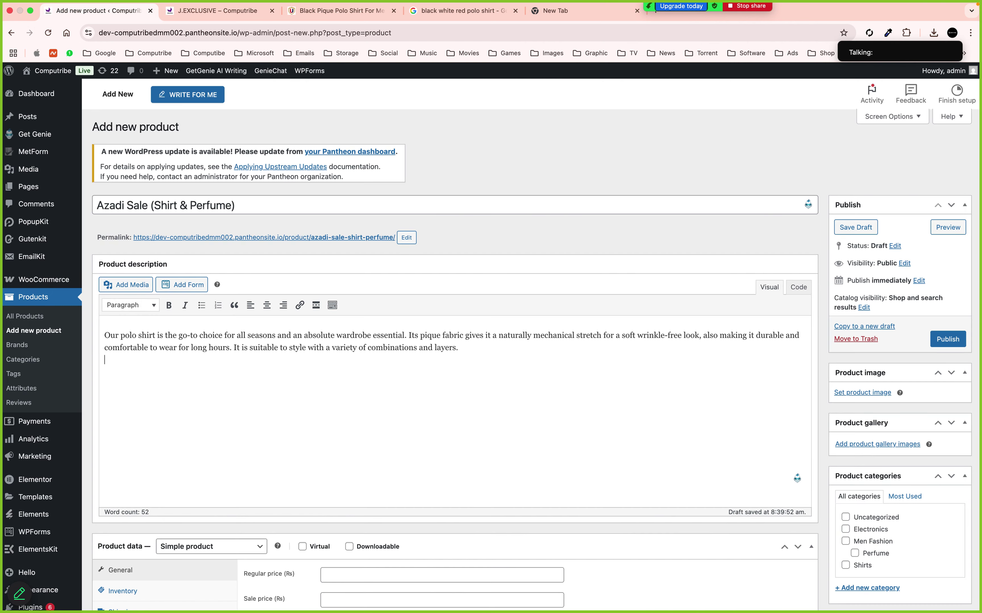
key("super+v")
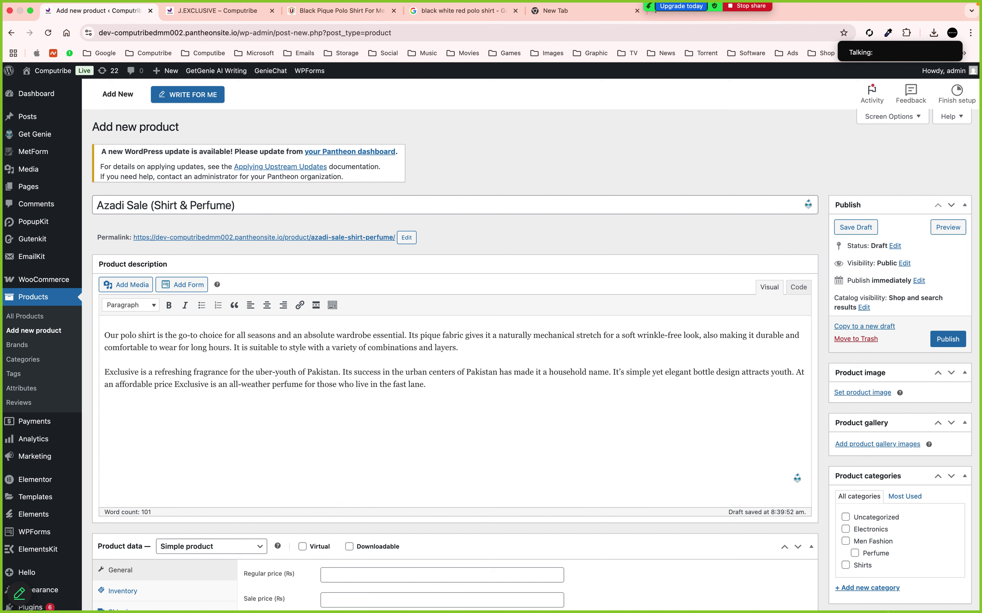
scroll(426, 499, "down", 5)
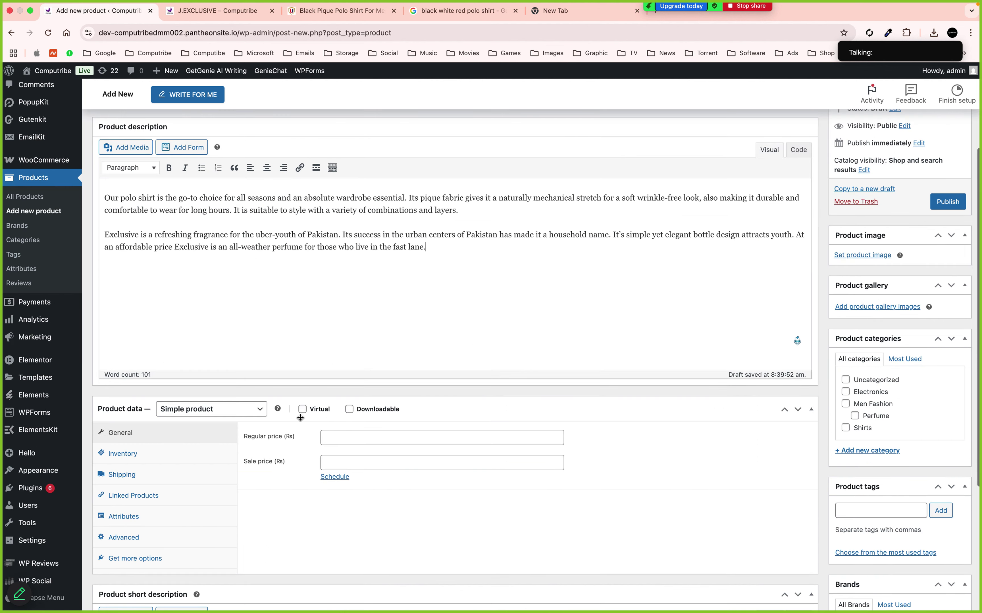
Change the product data type to Grouped product
left_click(251, 410)
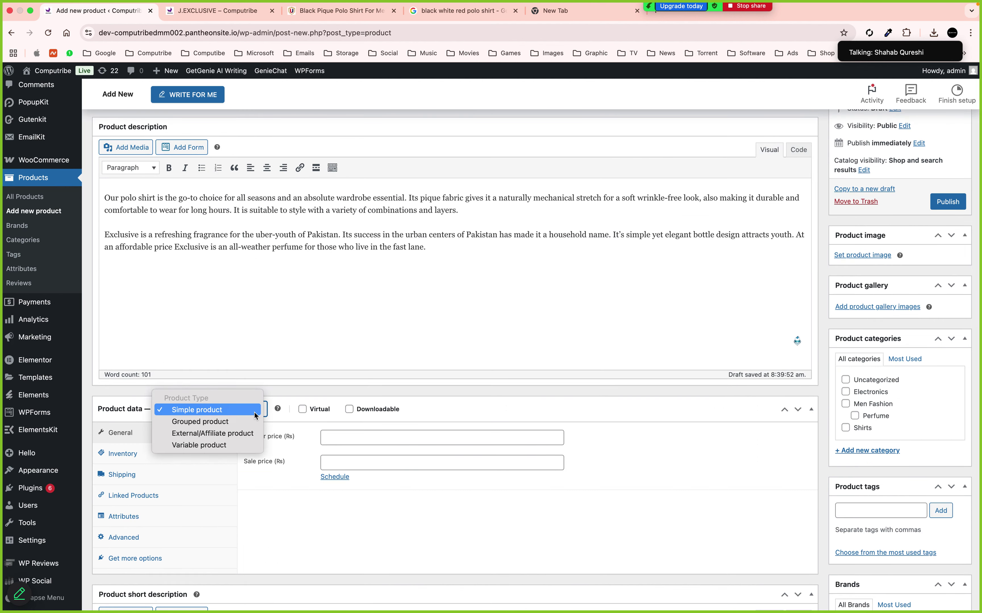
left_click(198, 423)
left_click(197, 431)
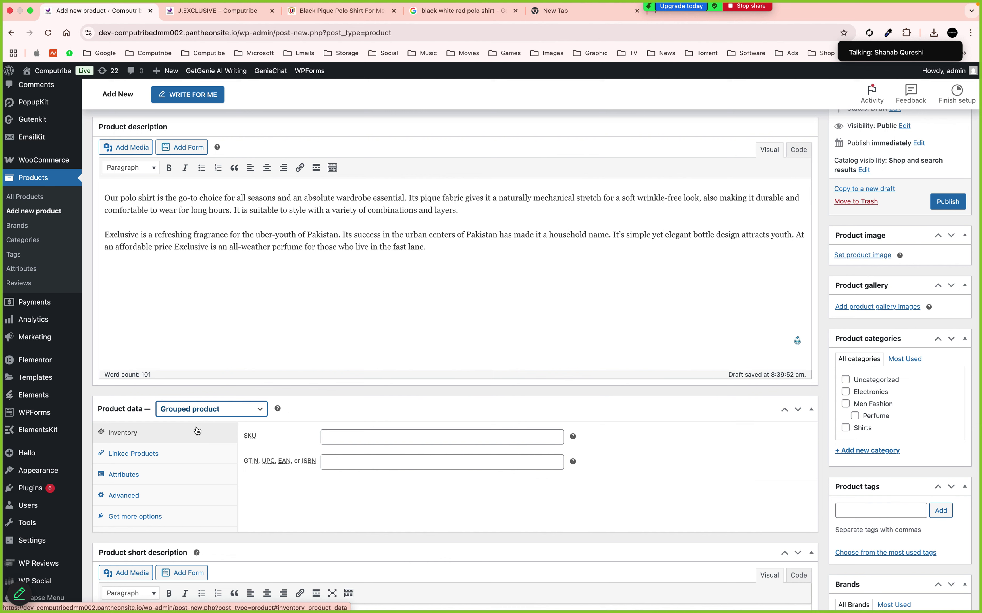
Enter SKU CT-MIX-005 in the product's Inventory settings
left_click(340, 435)
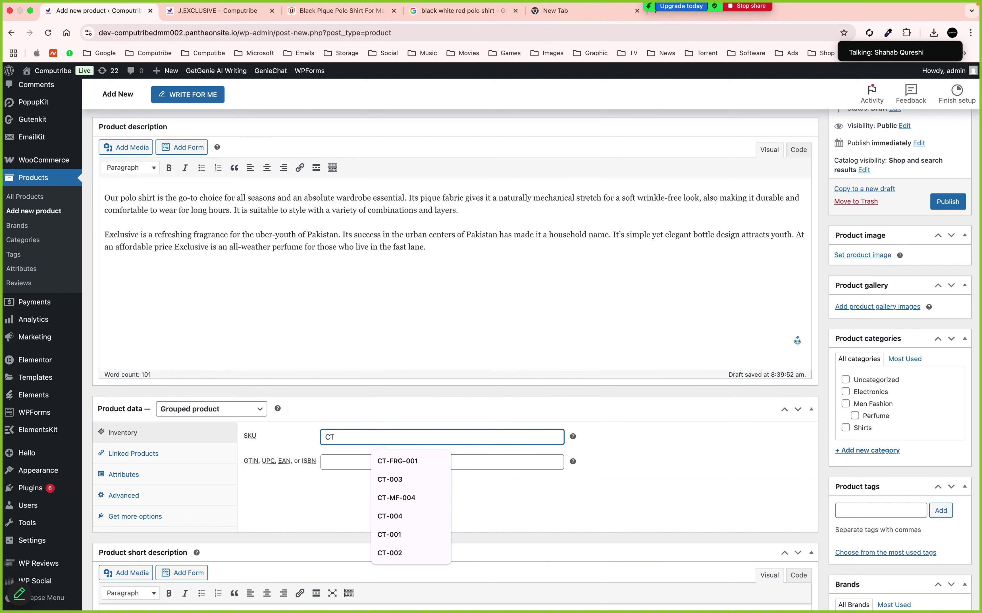
type("CT-MIX005")
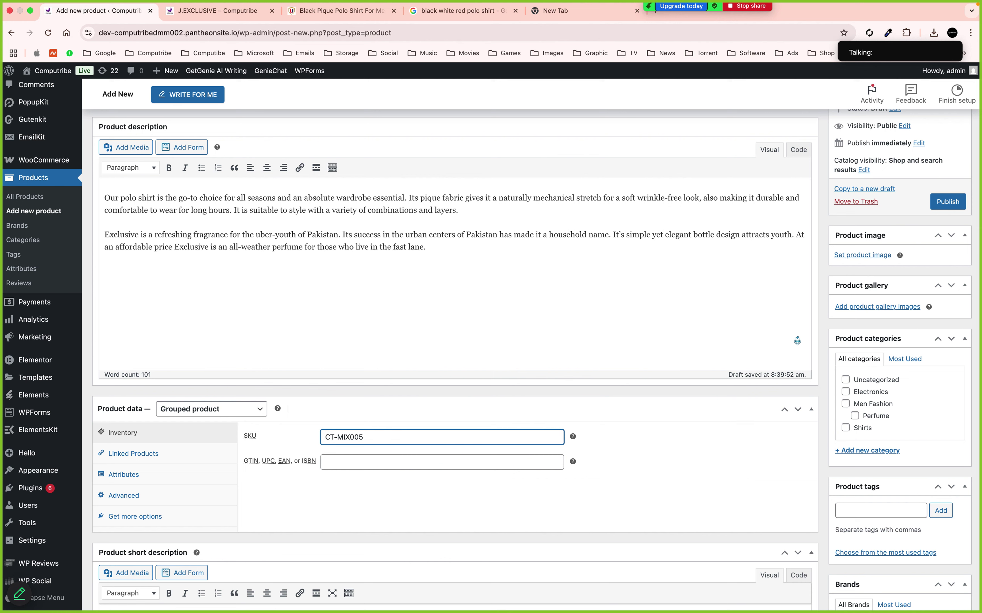
key("BackSpace")
type("-")
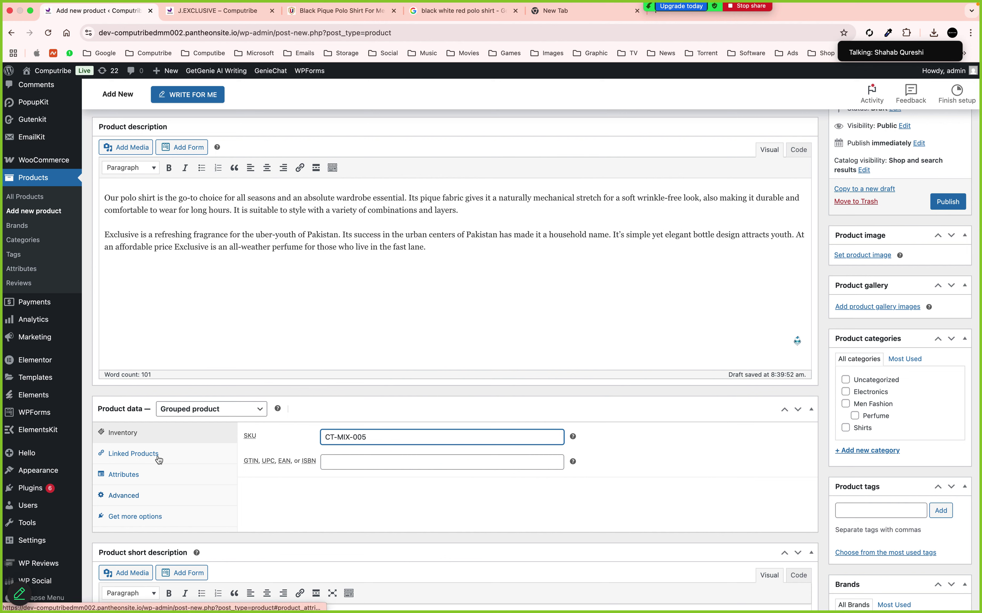
left_click(157, 455)
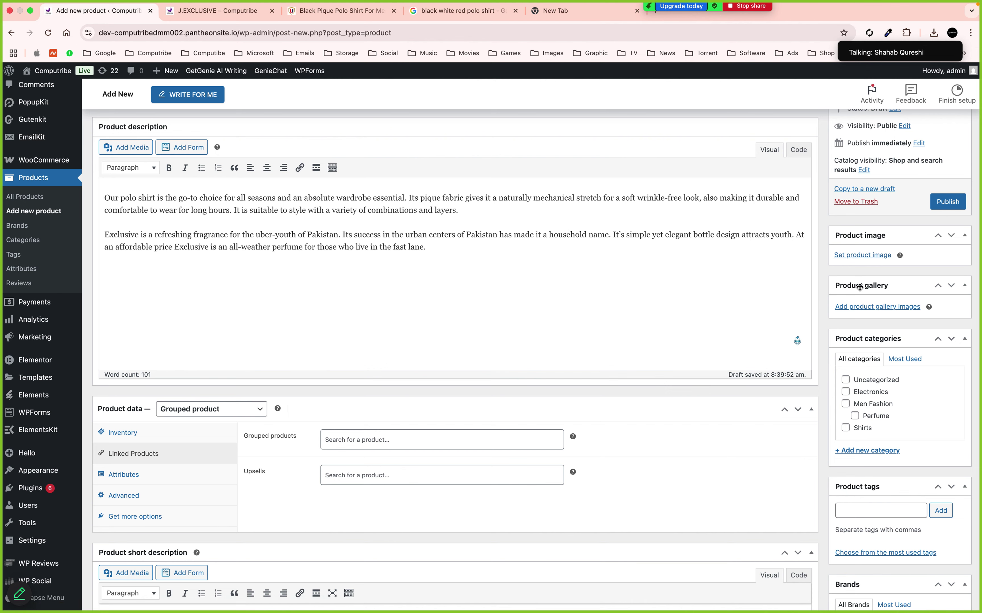
left_click(870, 255)
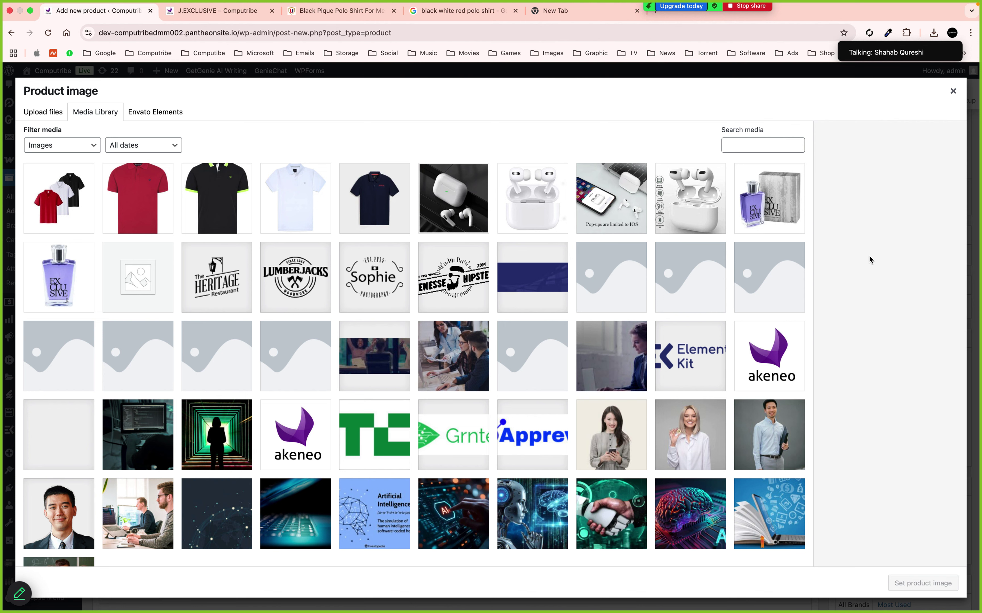
Set the perfume box photo as the product's main image
left_click(769, 199)
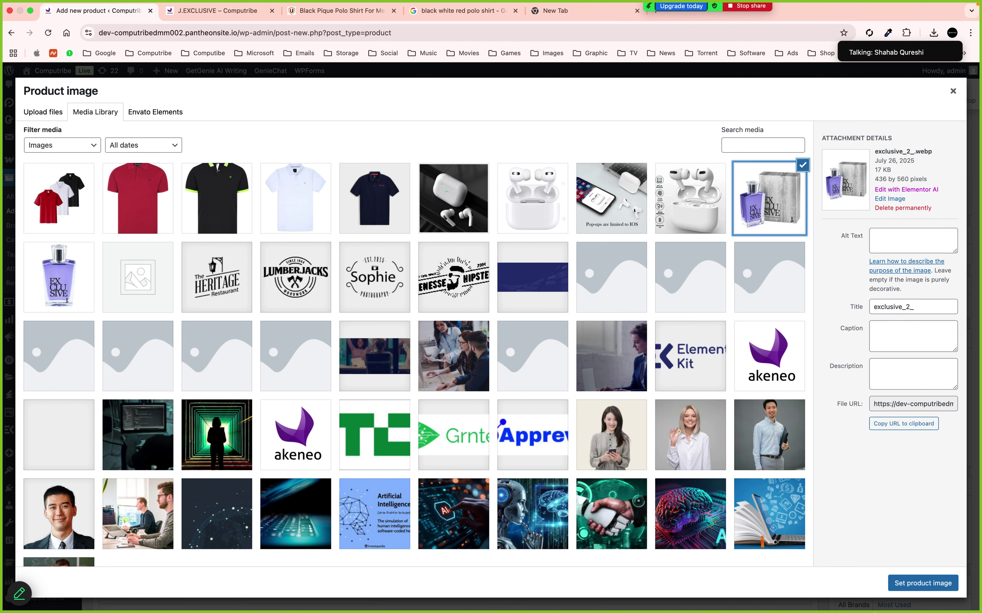
left_click(898, 583)
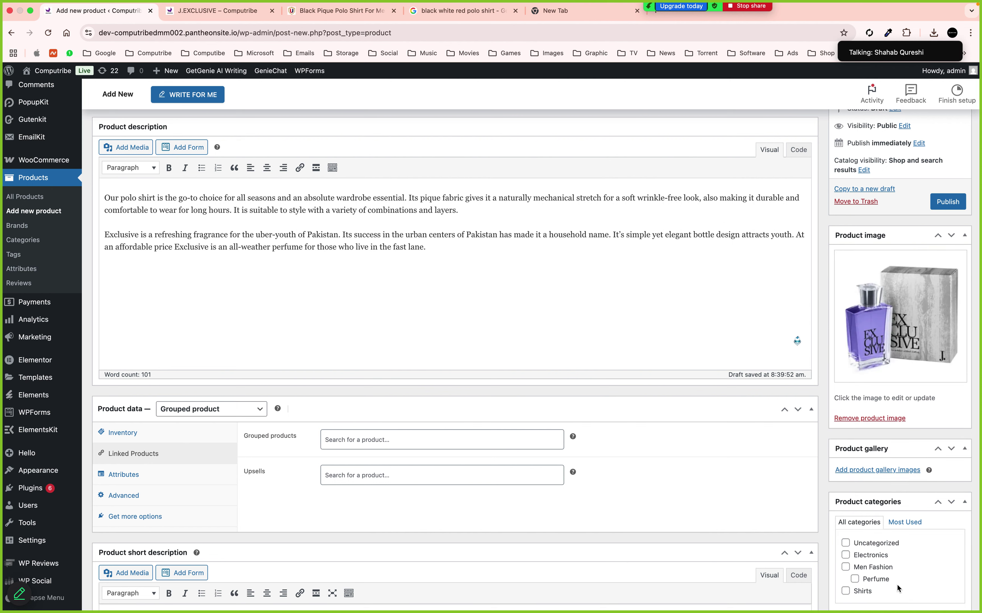
left_click(897, 471)
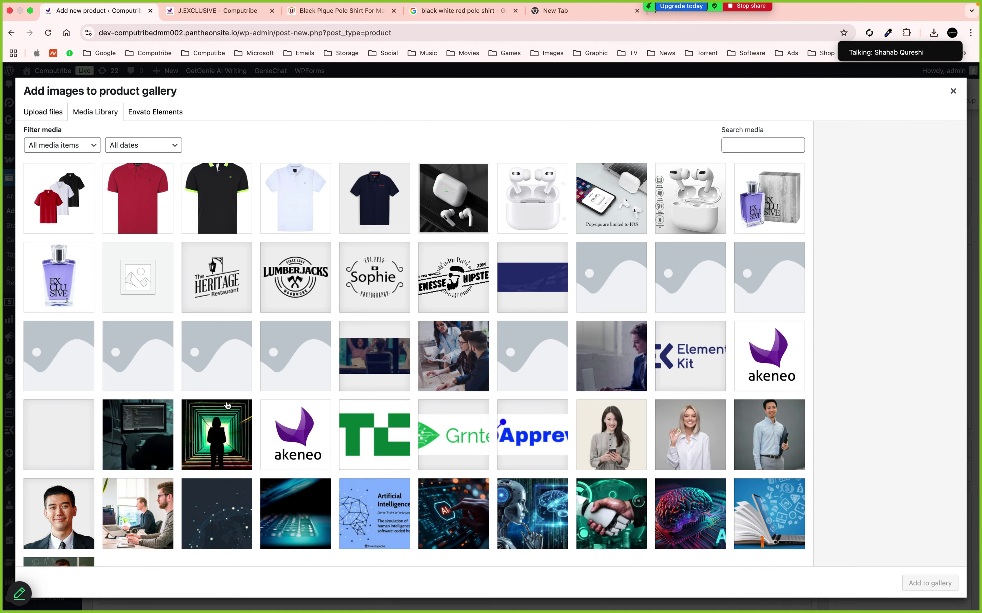
Add the perfume bottle plus white, black, red and three-colour polo photos to the gallery
left_click(79, 280)
left_click(301, 219)
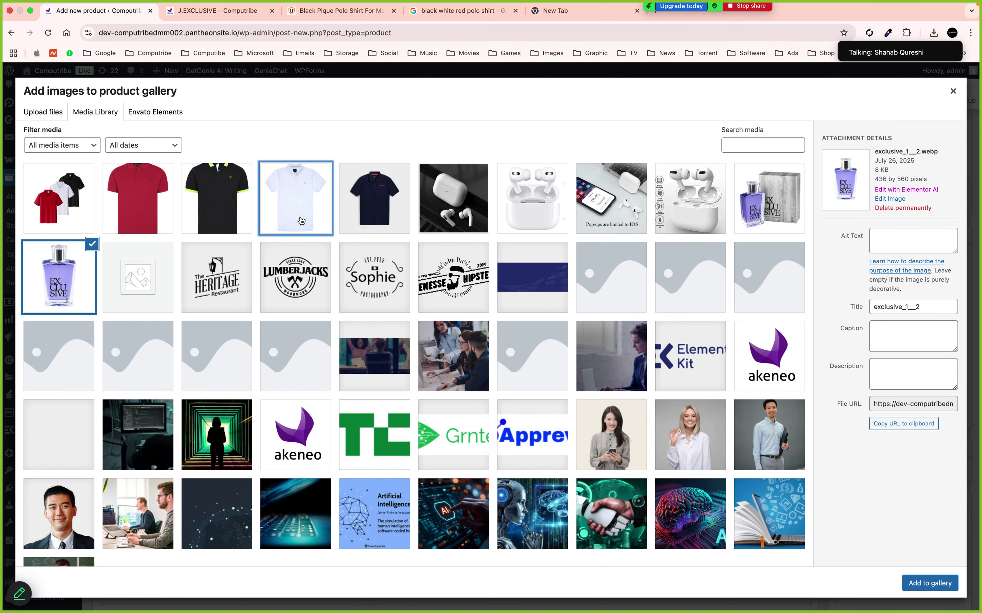
left_click(215, 210)
left_click(138, 199)
left_click(58, 199)
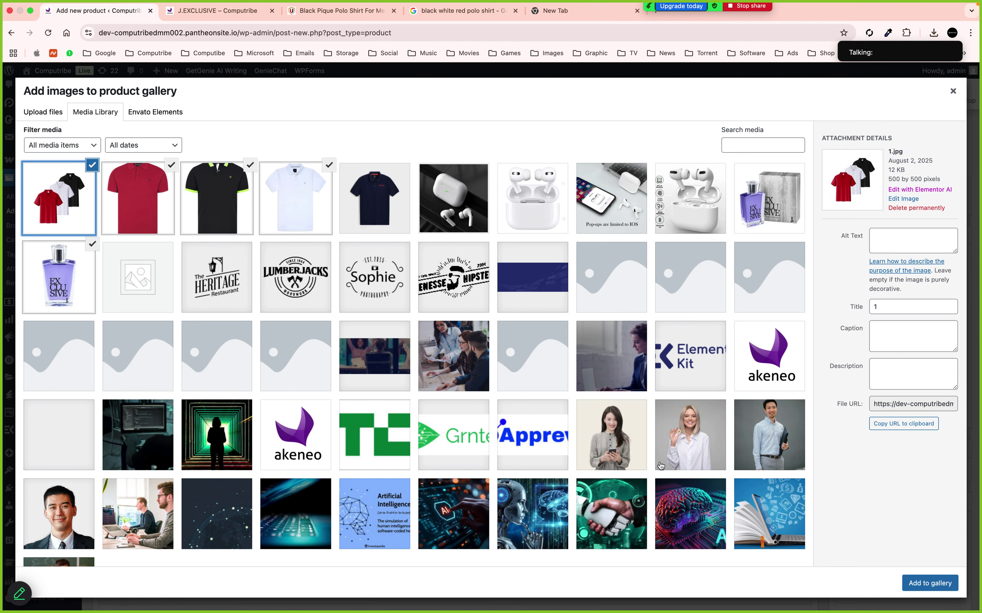
left_click(930, 584)
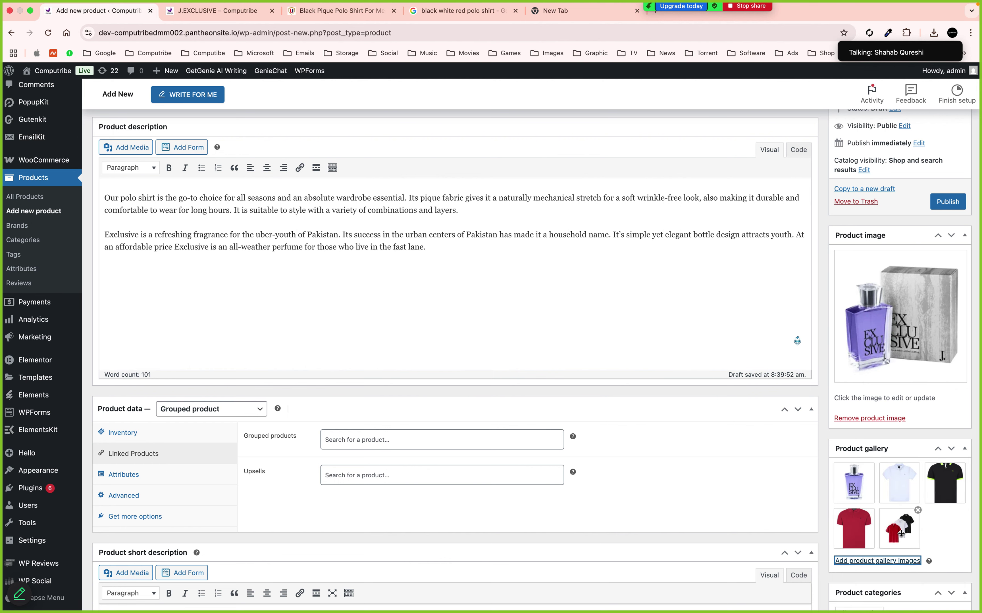
scroll(900, 533, "down", 7)
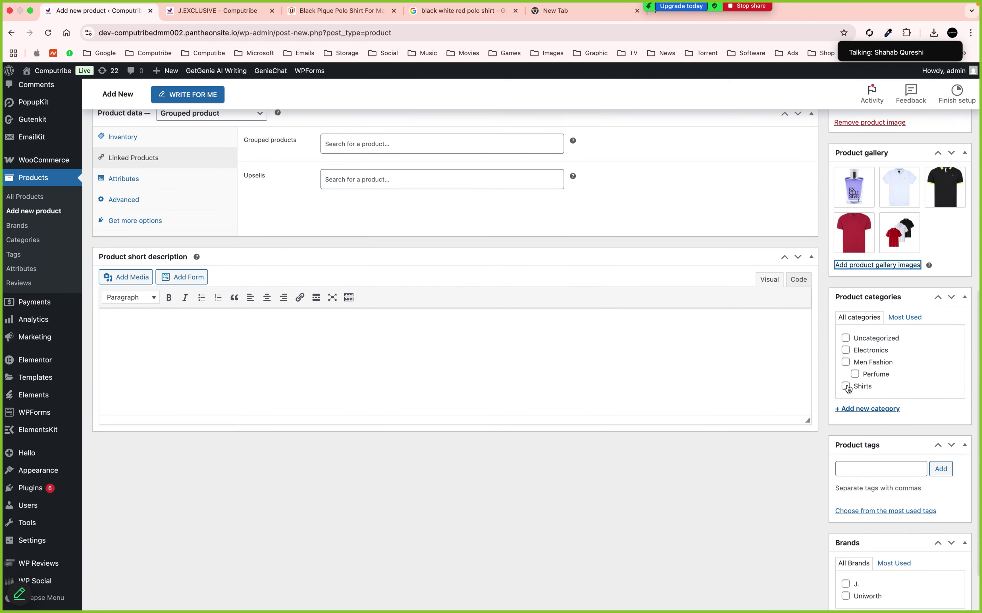
Tick the Shirts, Perfume and Men Fashion categories
left_click(846, 386)
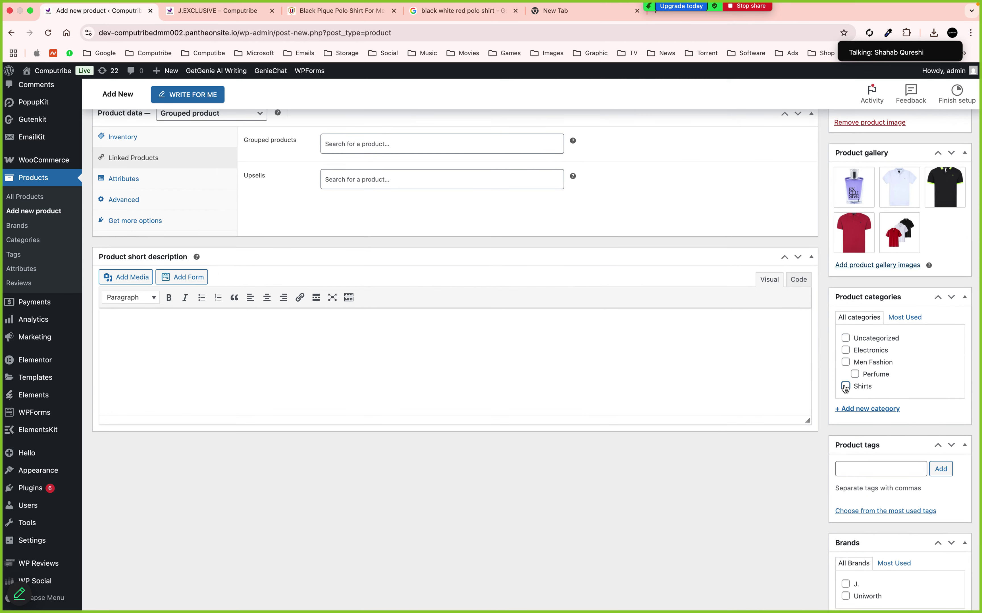
left_click(855, 375)
left_click(846, 363)
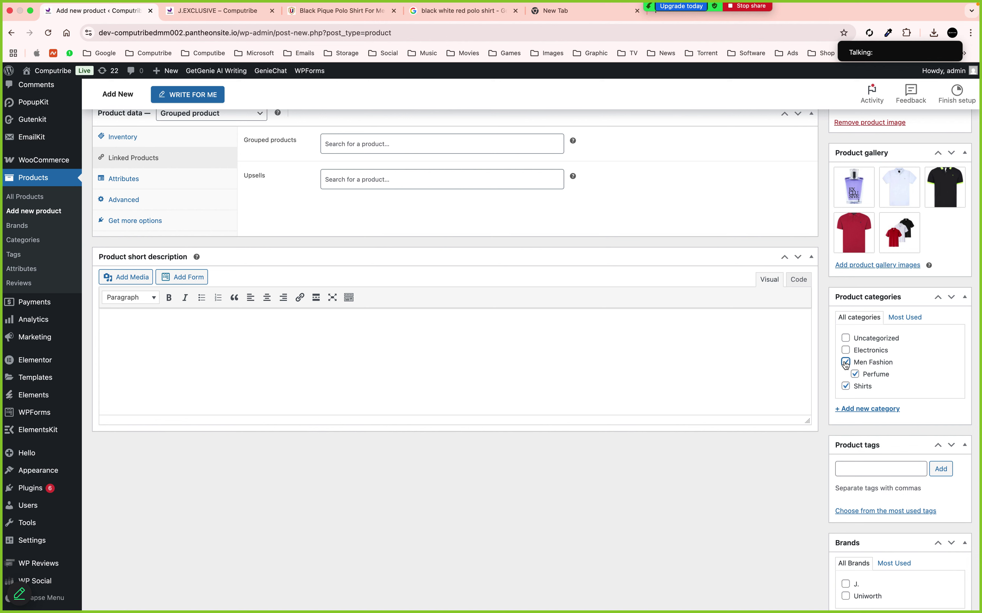
Add the tags Polo, Perfume and Men, removing the duplicate lowercase men tag
left_click(901, 470)
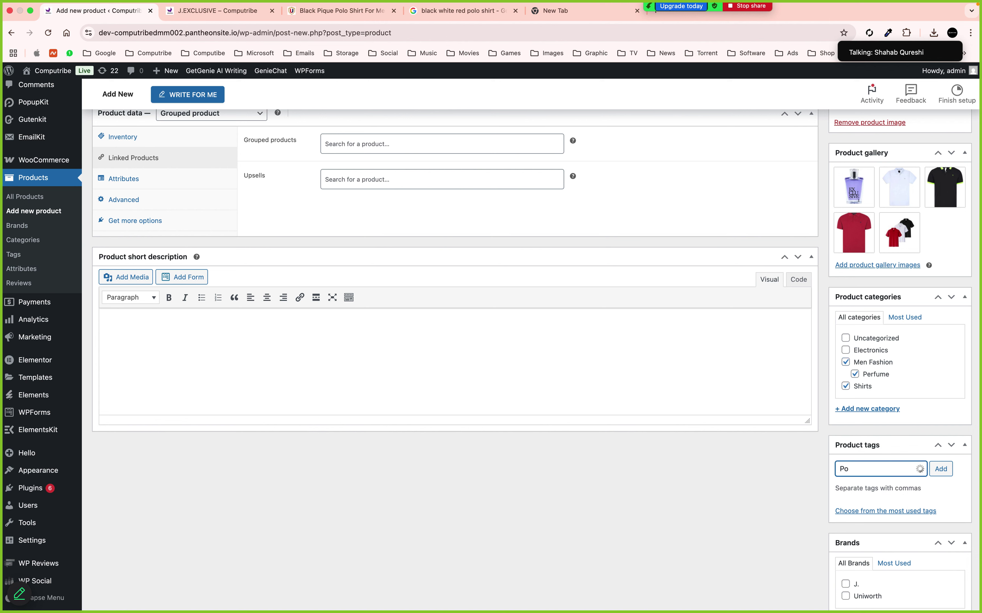
left_click(853, 497)
left_click(942, 470)
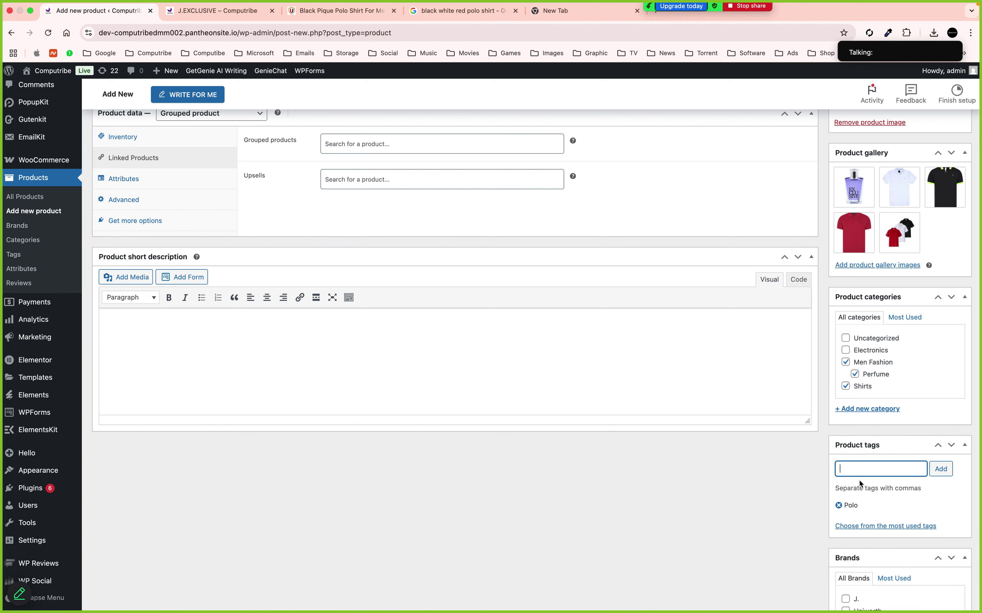
type("Per")
left_click(853, 485)
left_click(940, 468)
type("men")
key("Return")
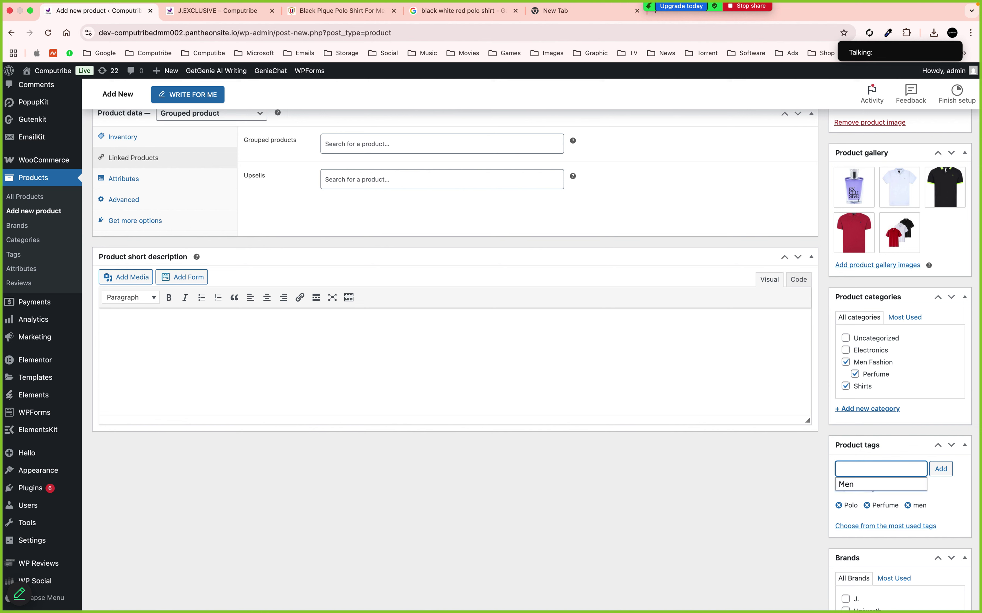
left_click(844, 484)
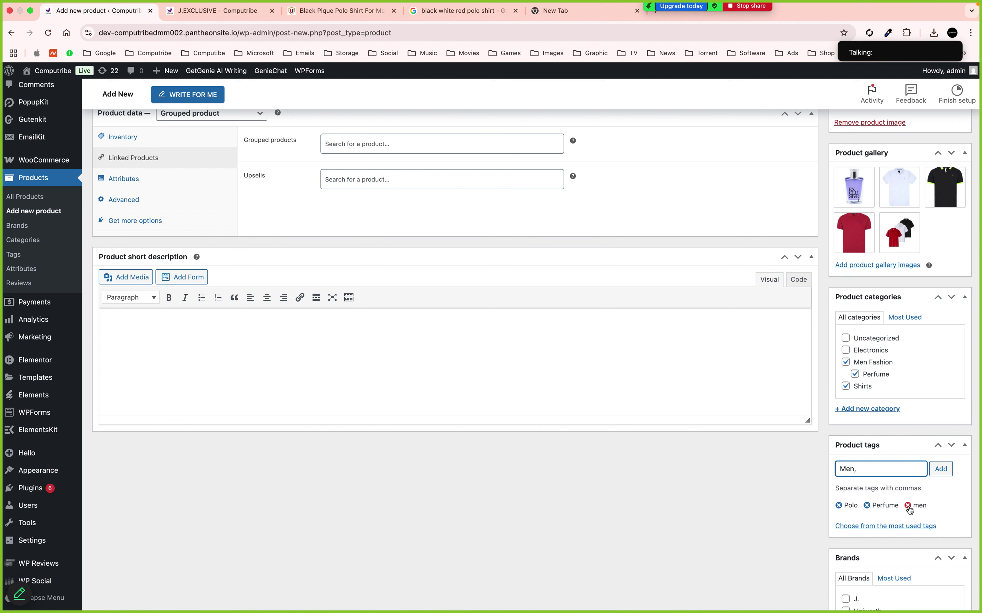
left_click(939, 470)
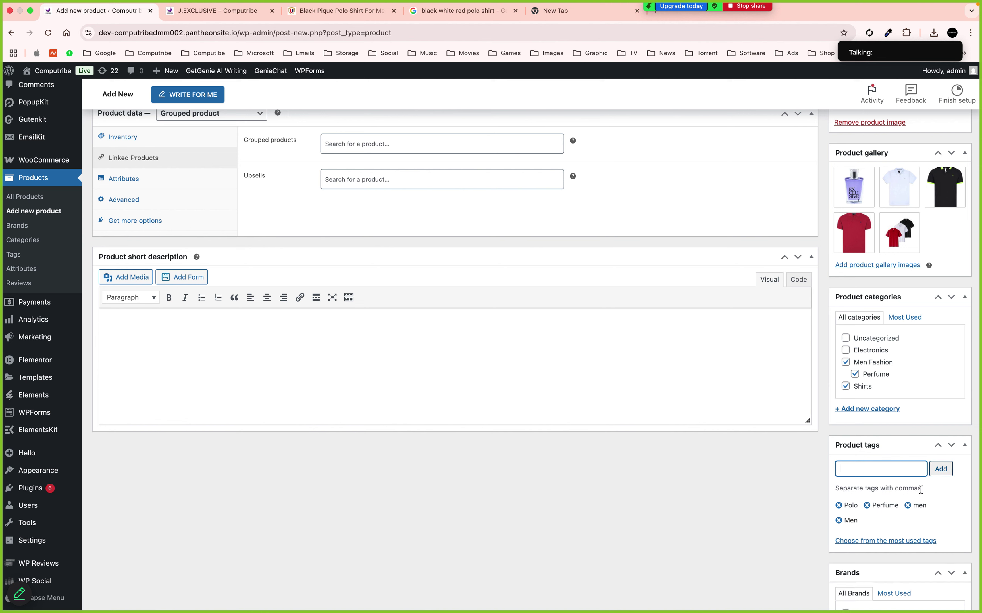
left_click(907, 506)
Assign the J. and Uniworth brands to the product
scroll(844, 522, "down", 3)
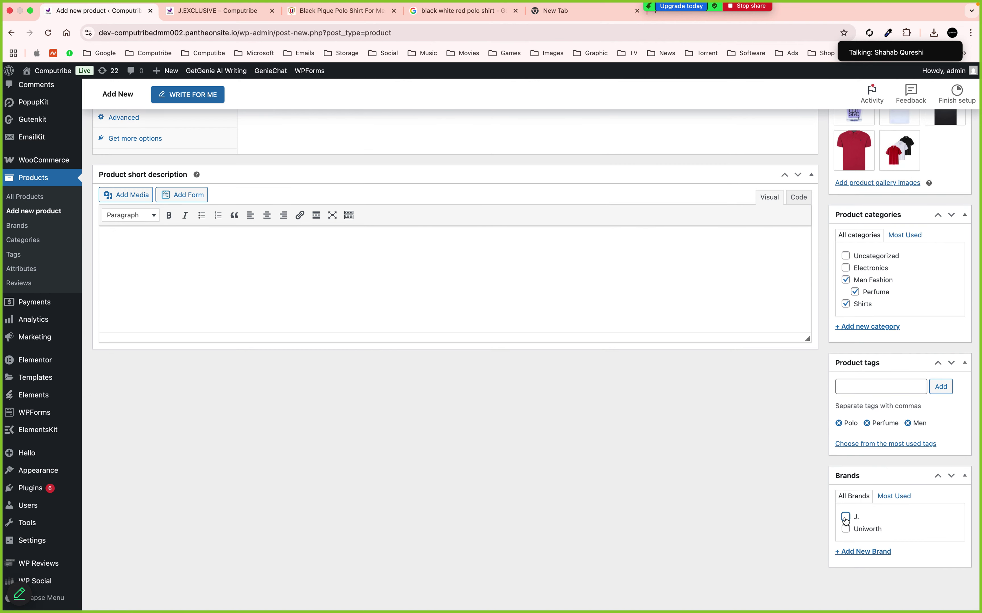
left_click(845, 516)
left_click(845, 529)
scroll(750, 538, "up", 10)
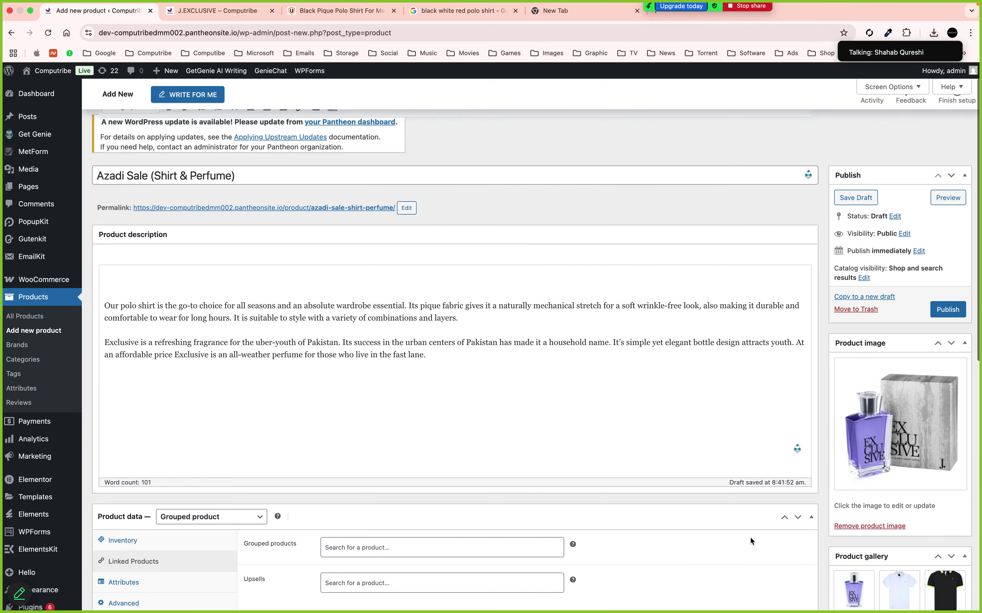
scroll(894, 377, "down", 6)
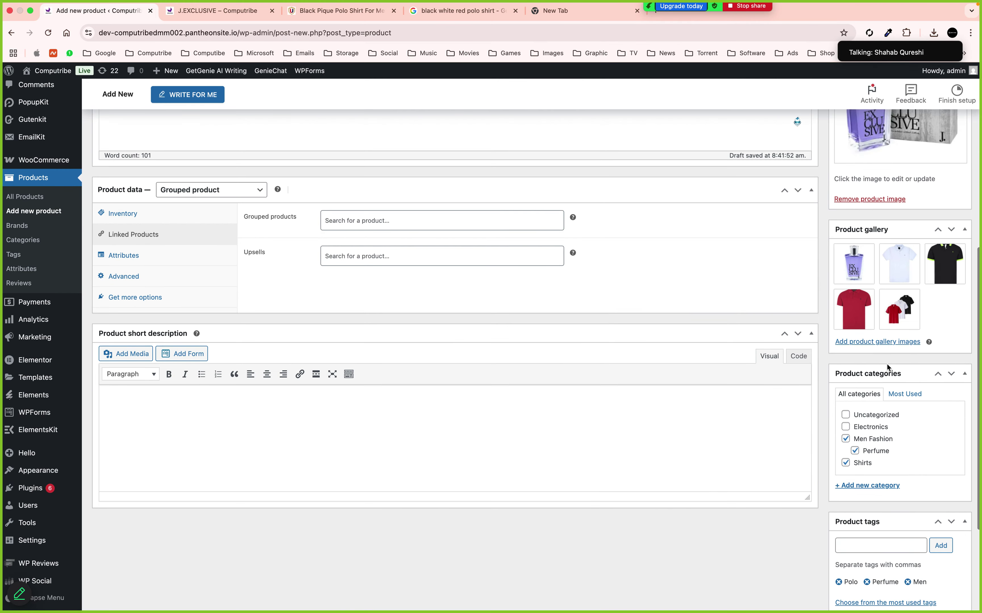
scroll(887, 390, "down", 3)
scroll(875, 411, "down", 1)
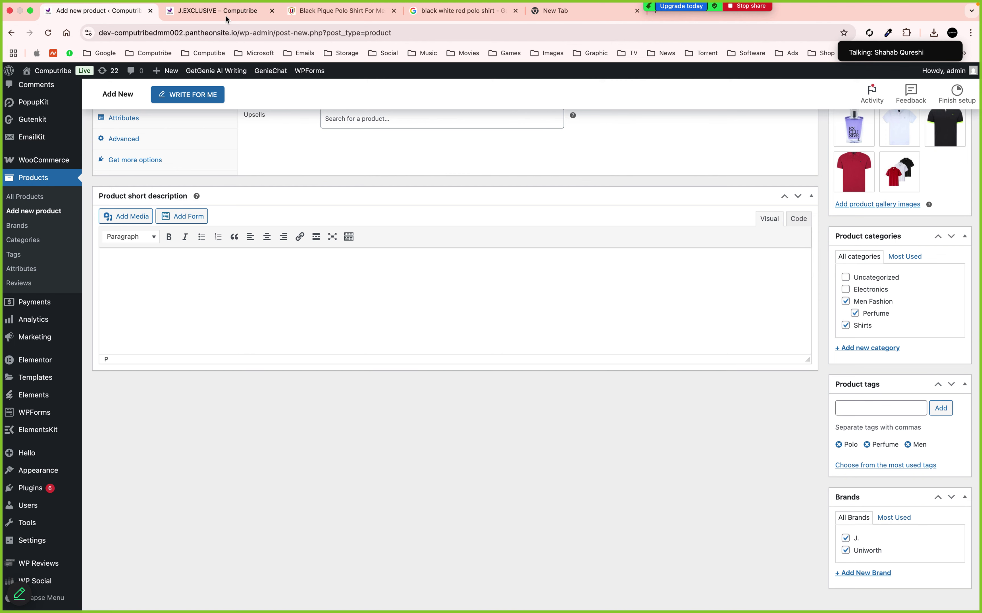
left_click(218, 10)
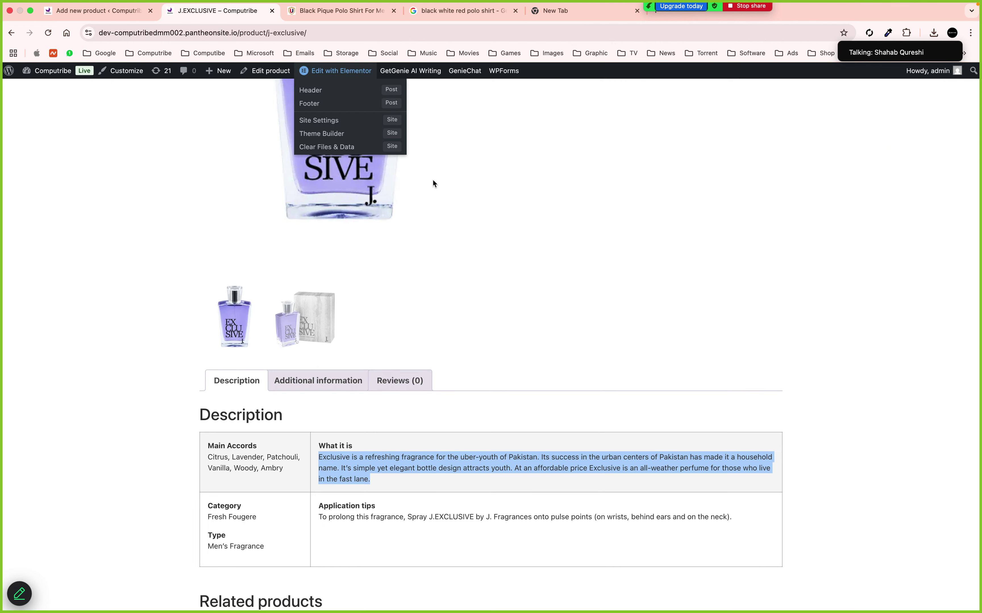
In Linked Products, search 'pol' and add Plain Pique Polo Shirt to the grouped products
left_click(136, 12)
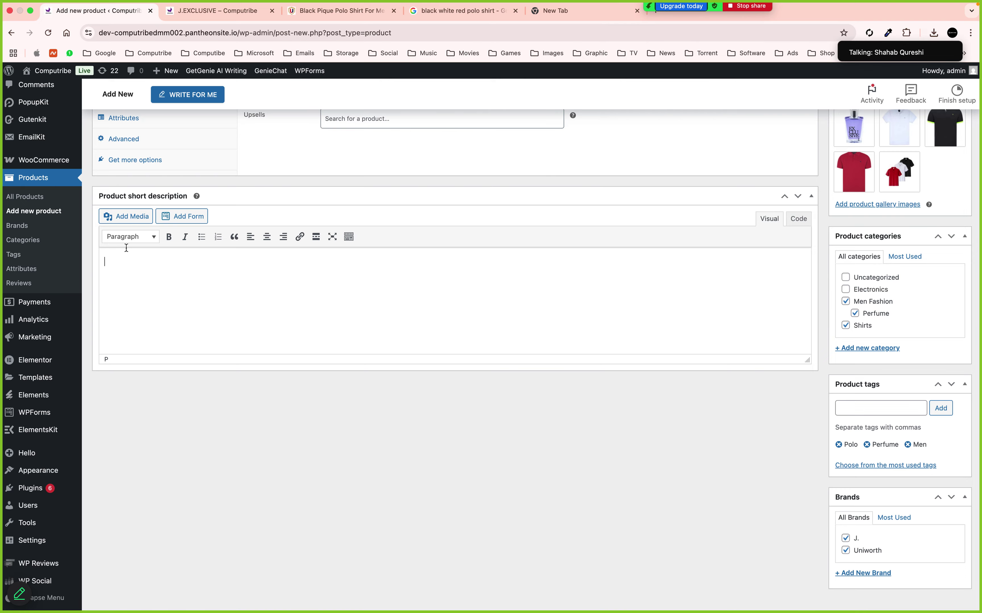
scroll(126, 247, "up", 10)
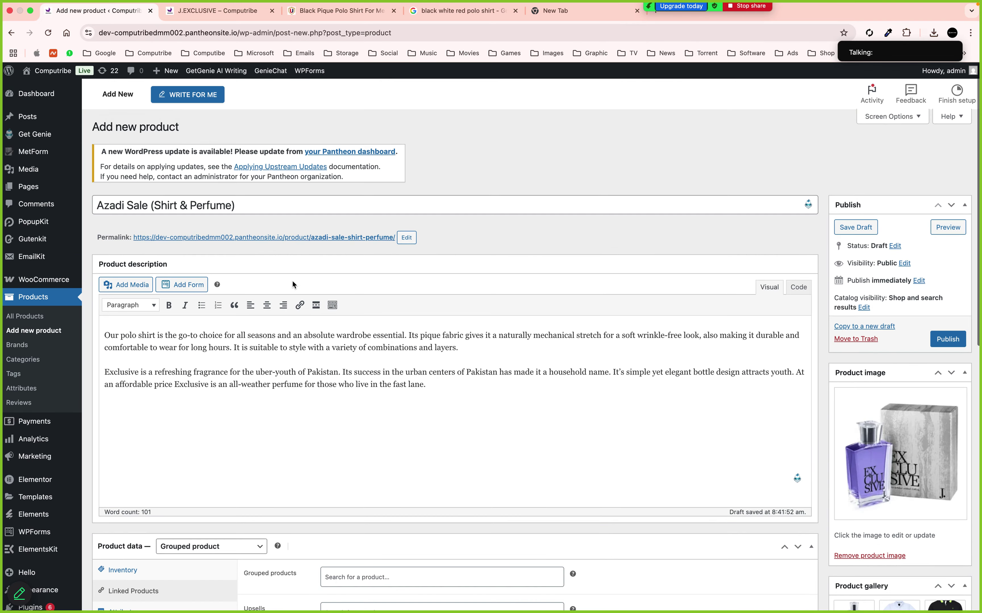
scroll(292, 280, "down", 3)
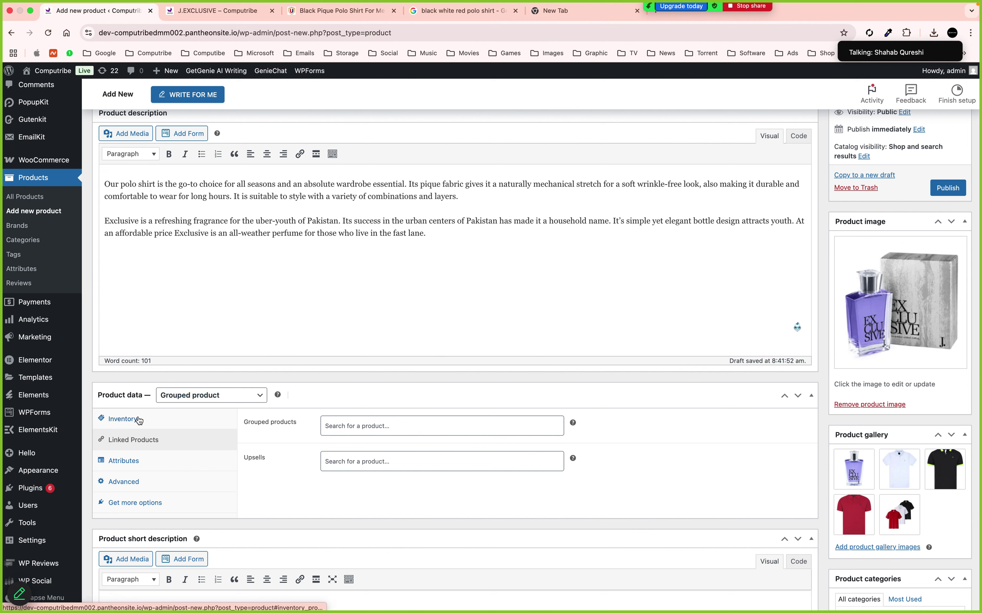
left_click(130, 418)
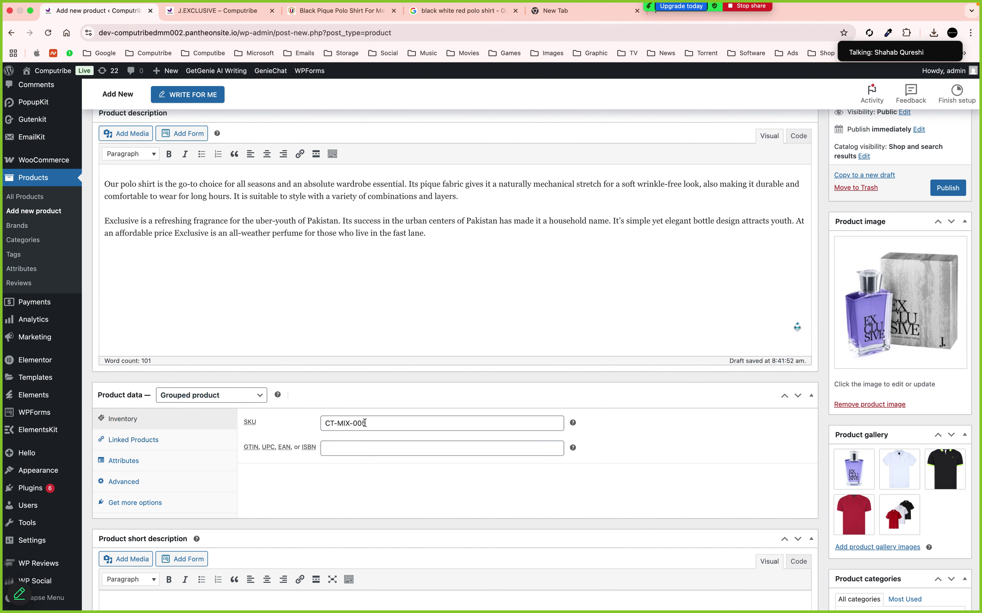
left_click(133, 441)
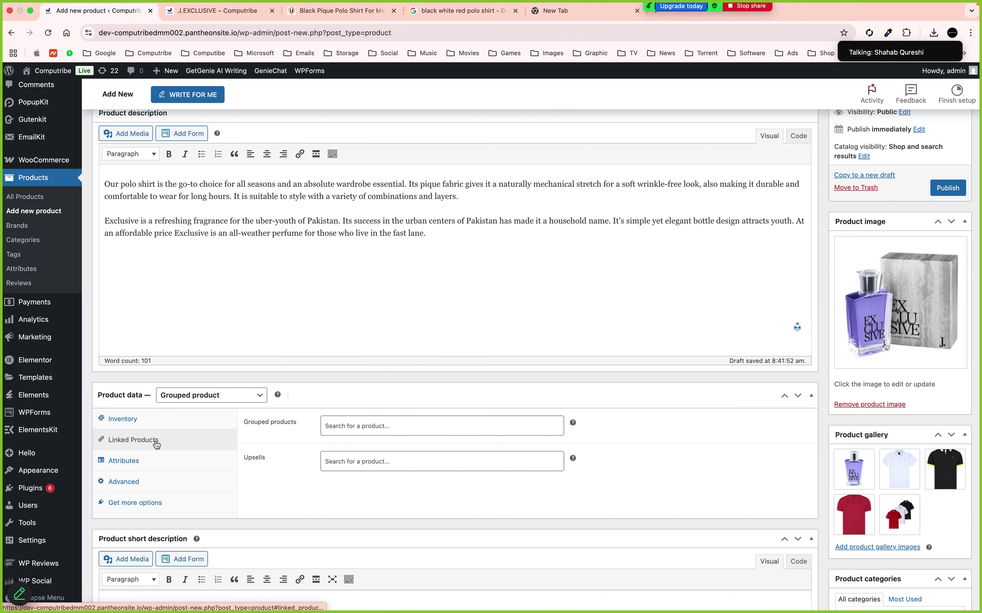
left_click(330, 426)
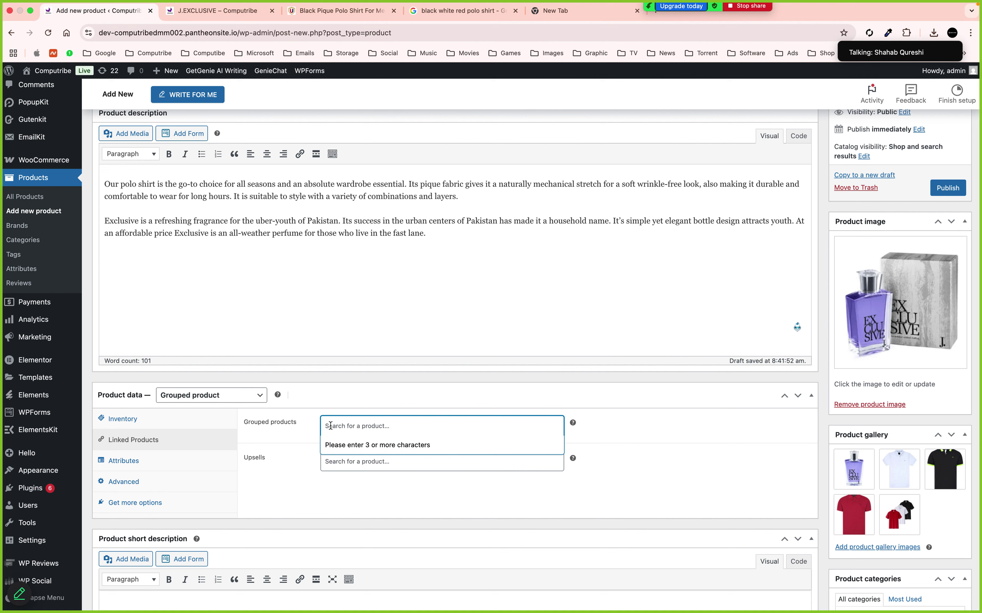
type("pol")
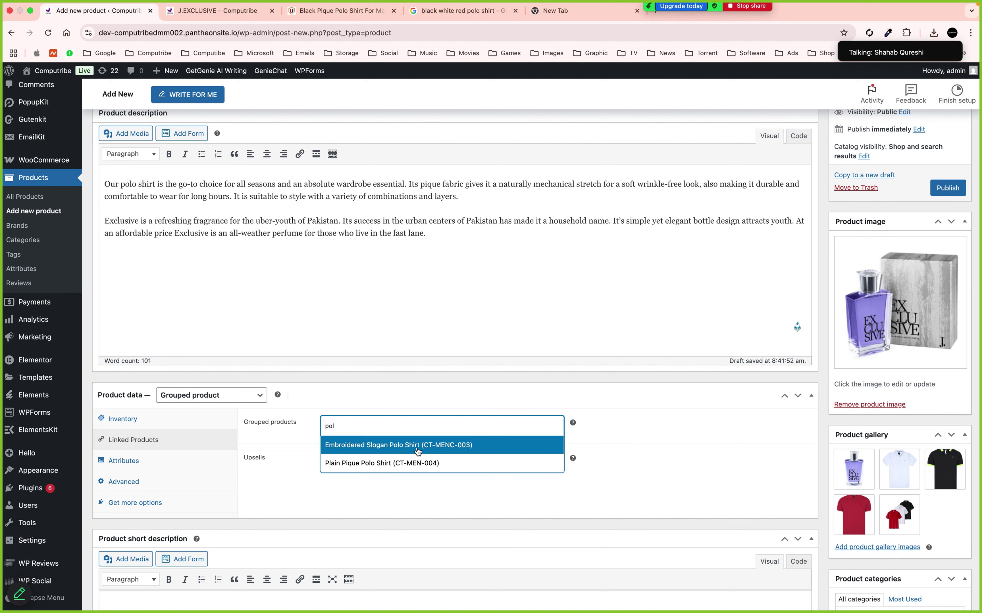
left_click(379, 463)
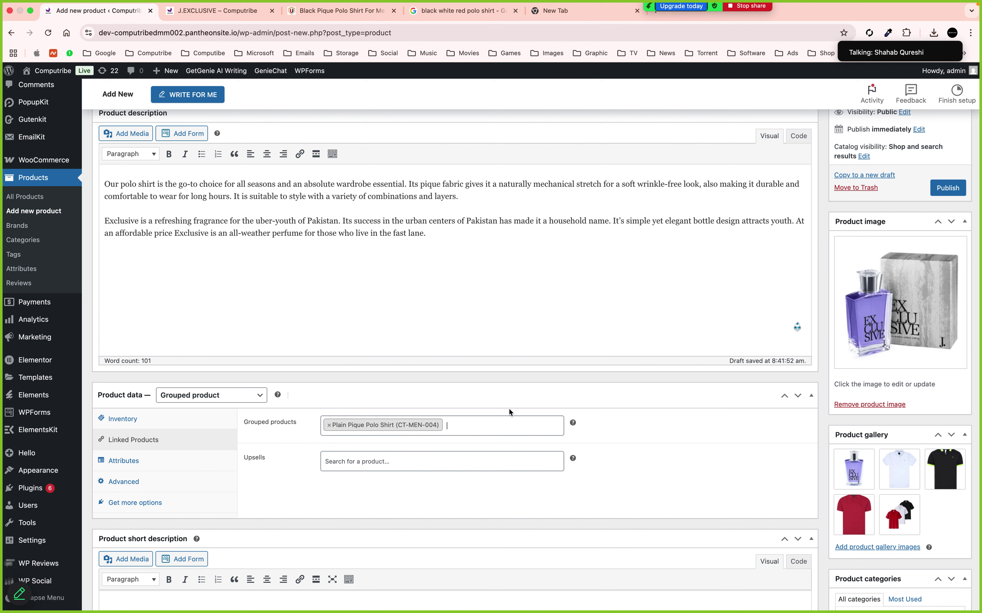
Search 'exc' and add J.EXCLUSIVE as the second grouped product
type("j, e")
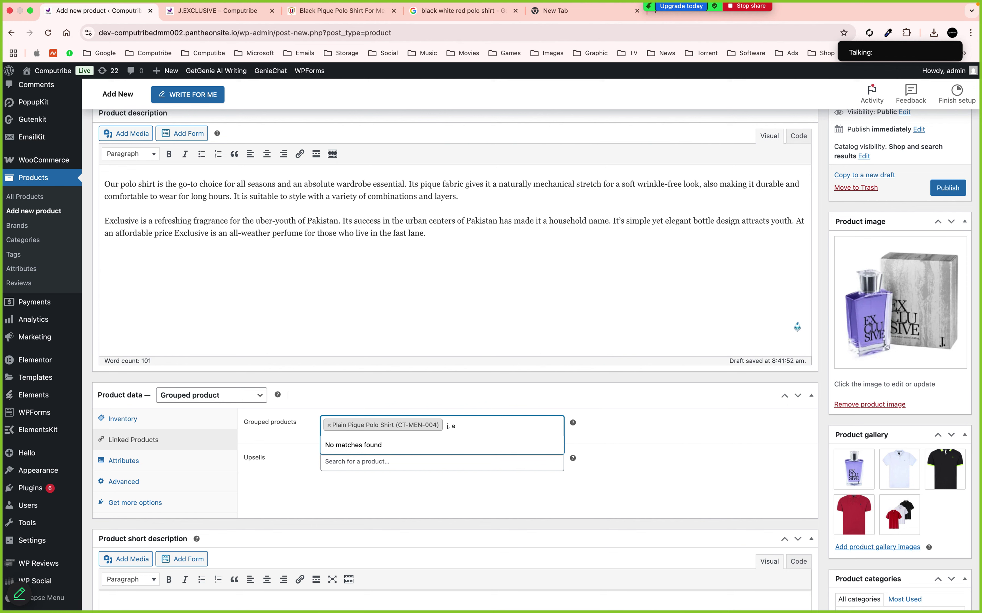
key("BackSpace")
key("BackSpace")
key("BackSpace")
key("BackSpace")
type("exc")
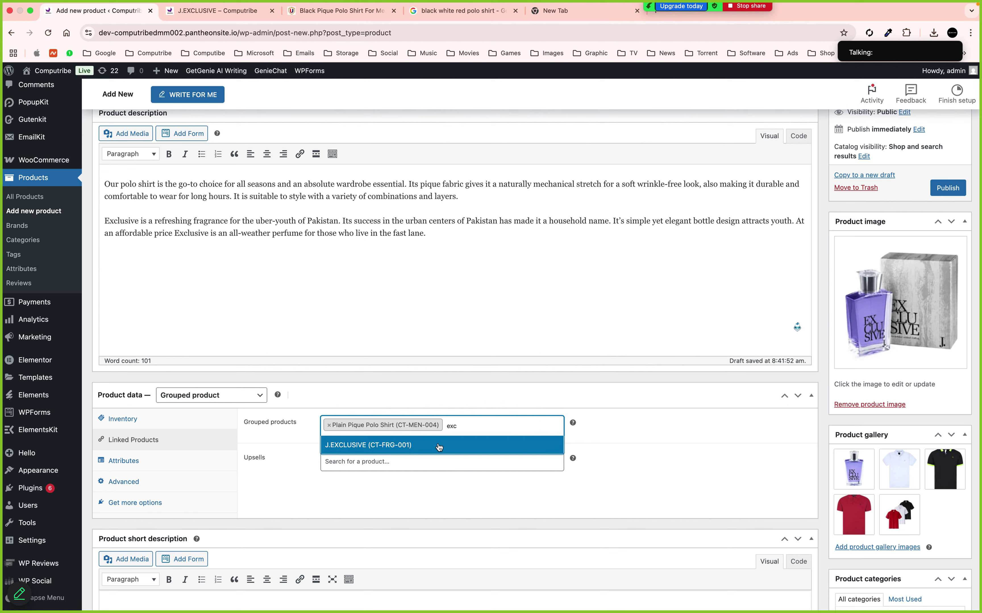
left_click(440, 446)
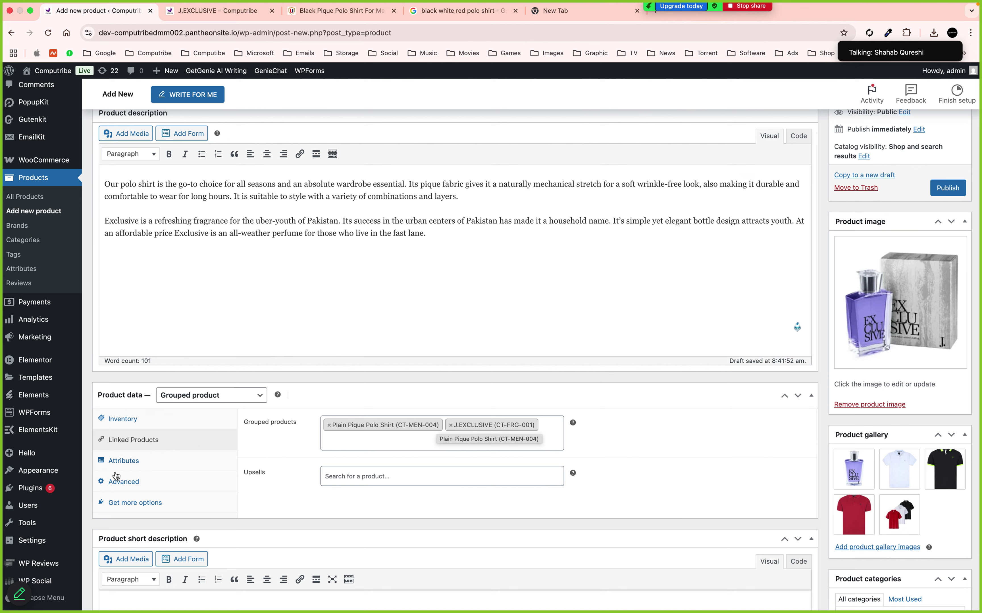
left_click(123, 462)
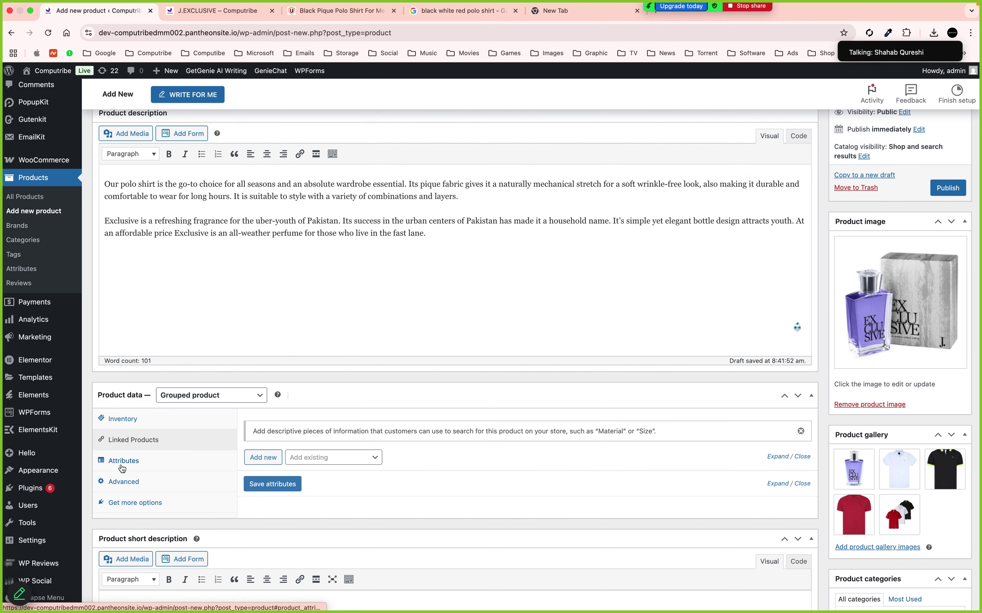
Review the Advanced and Inventory settings, then publish Azadi Sale (Shirt & Perfume)
left_click(123, 482)
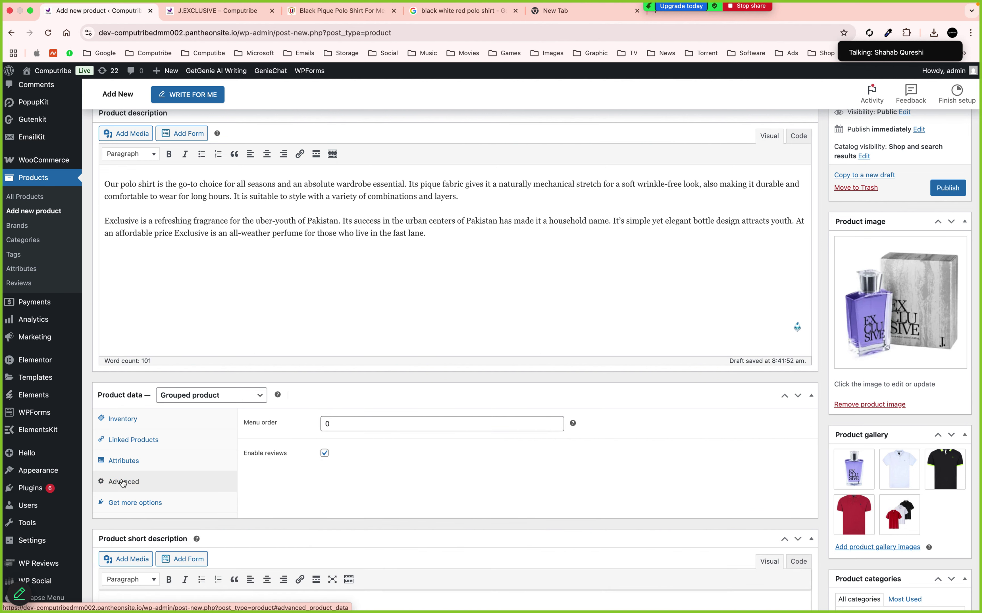
left_click(138, 419)
scroll(590, 391, "up", 5)
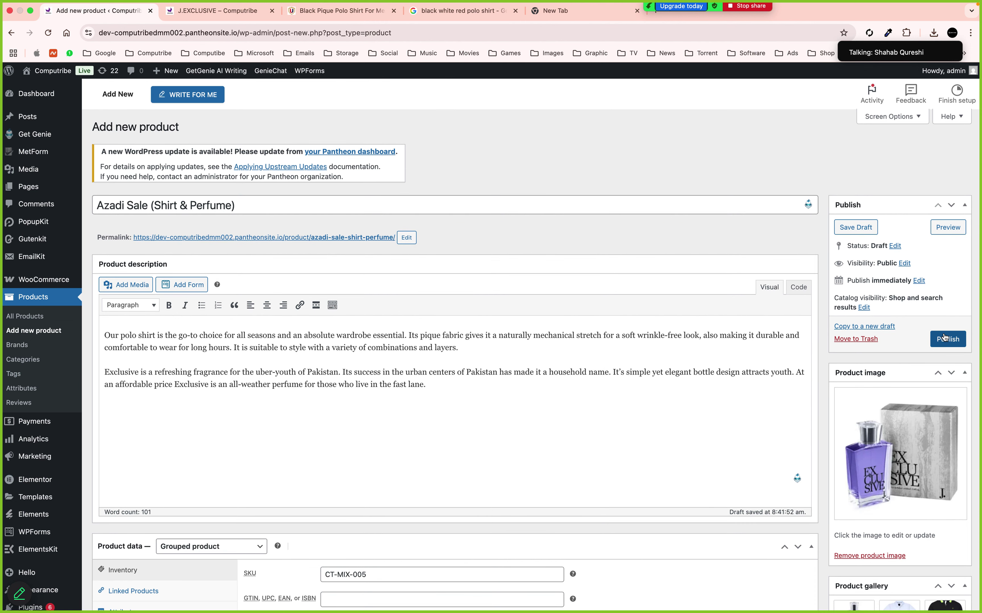
left_click(947, 339)
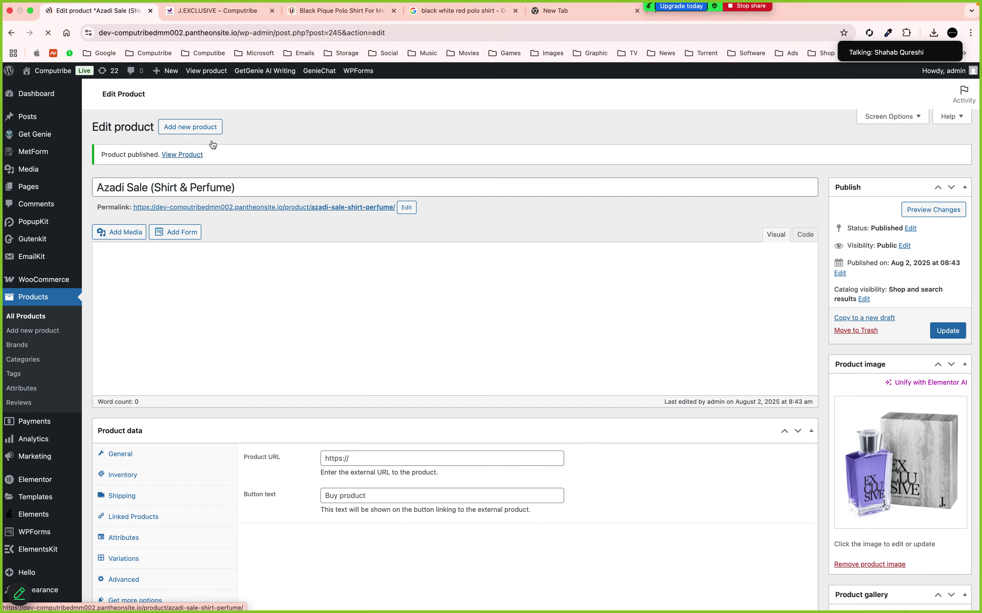
left_click(197, 153, "super")
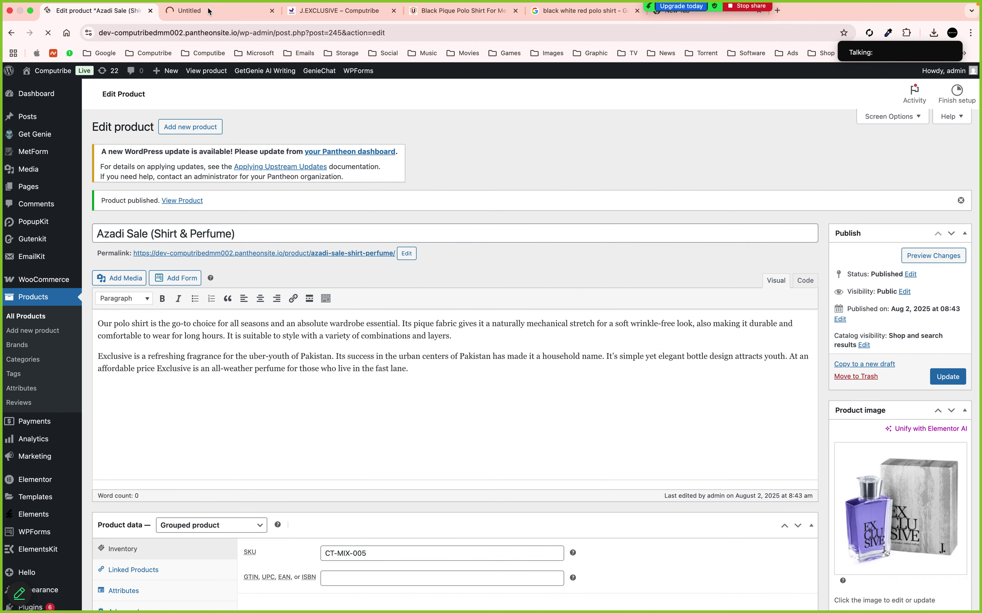
Switch to the new tab showing the live Azadi Sale product page
left_click(213, 15)
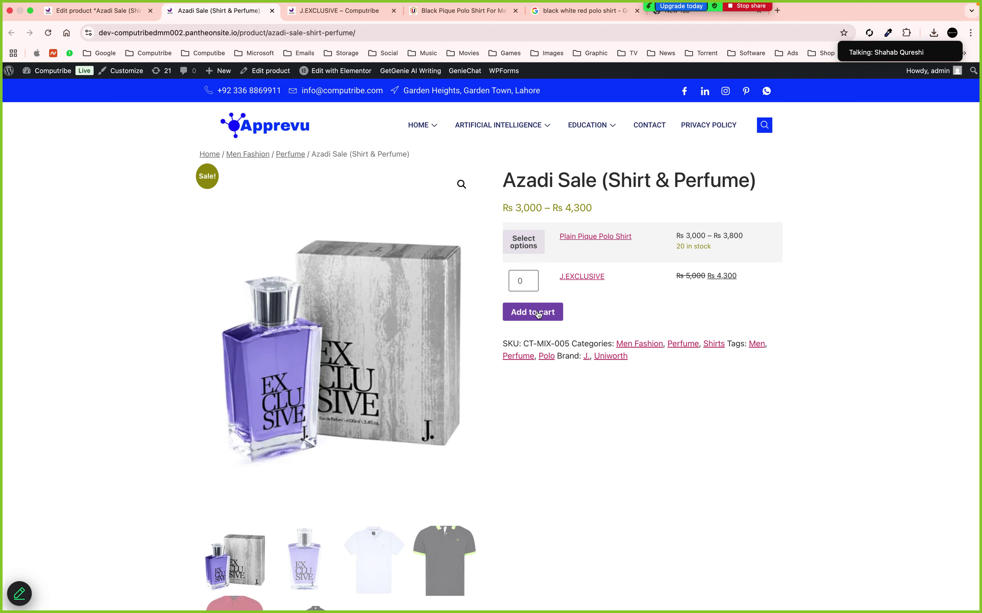
Try adding the bundle to the cart with J.EXCLUSIVE quantity set to 1
left_click(538, 314)
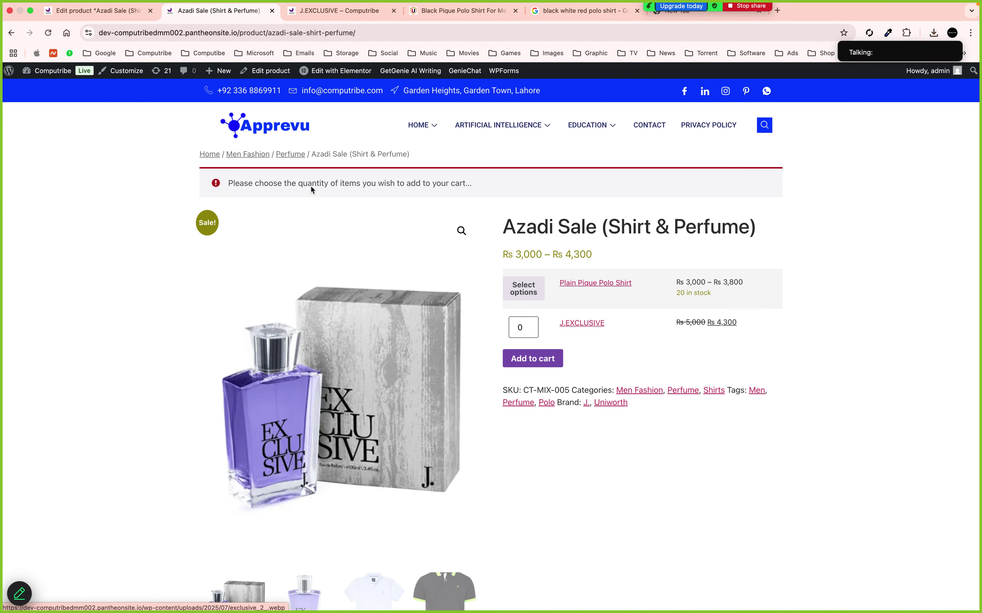
left_click(526, 325)
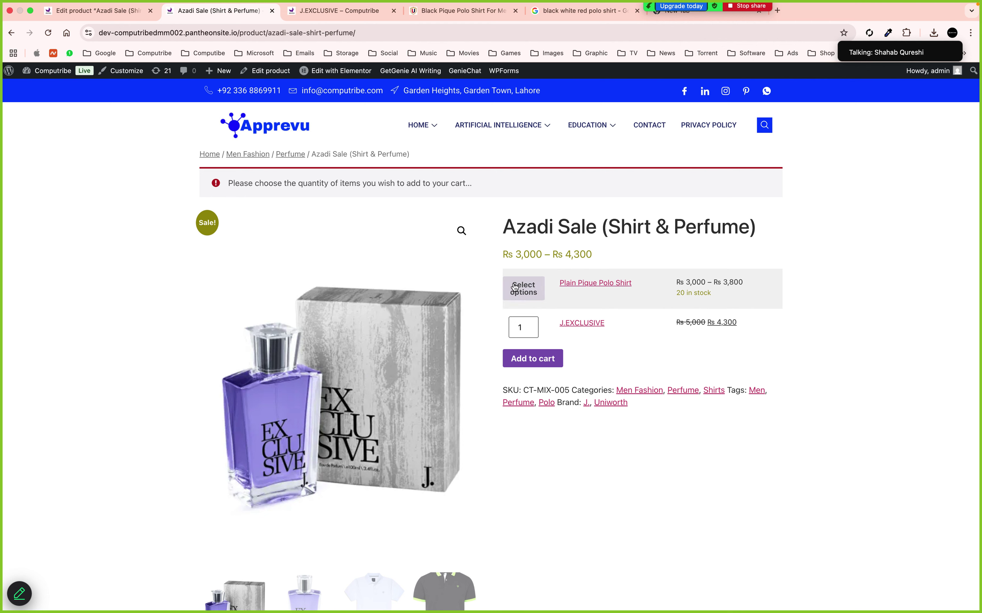
left_click(517, 288)
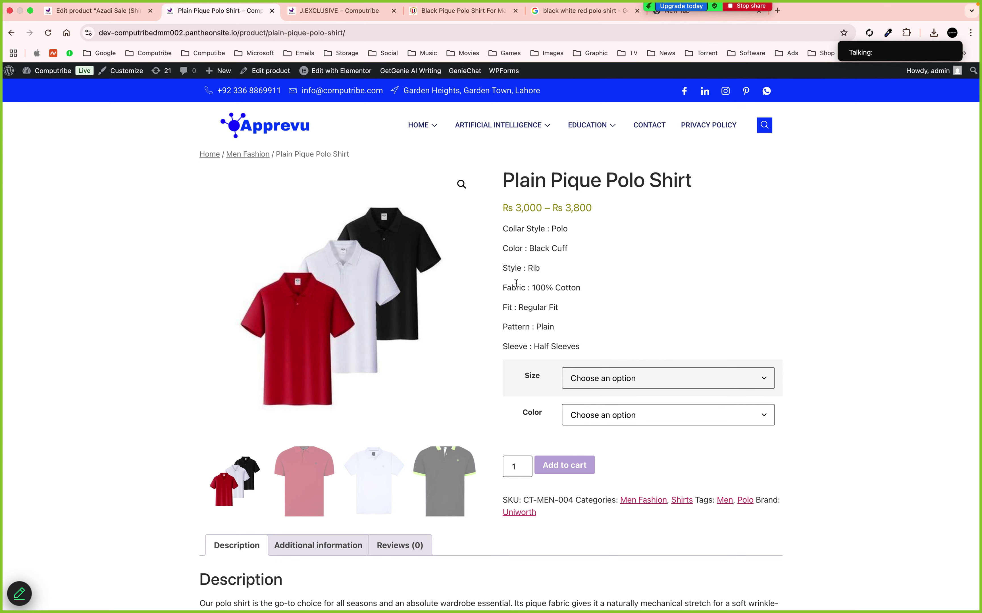
Check All Products in the admin, then reload the Azadi Sale storefront page
left_click(100, 13)
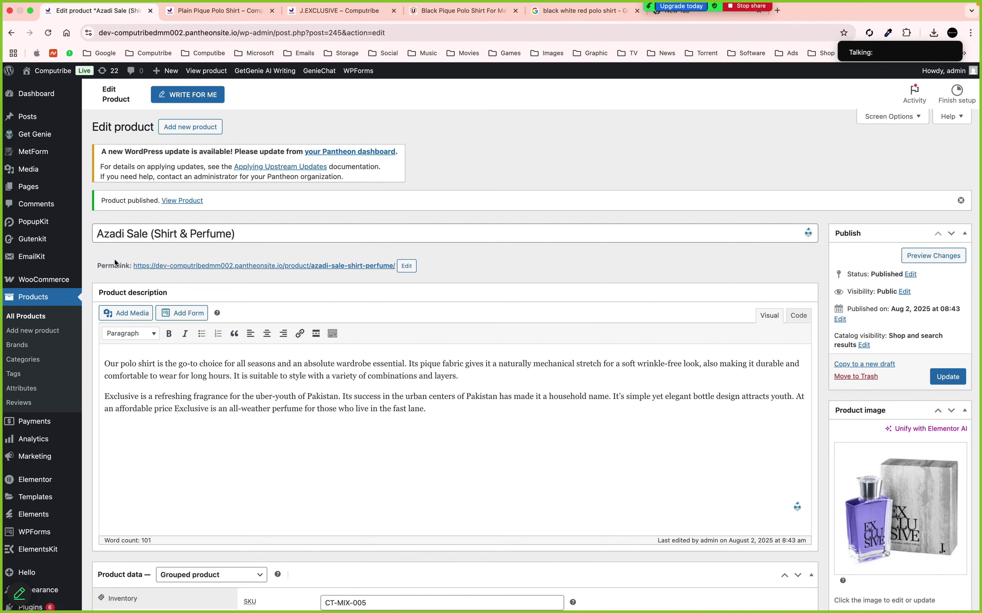
left_click(27, 319)
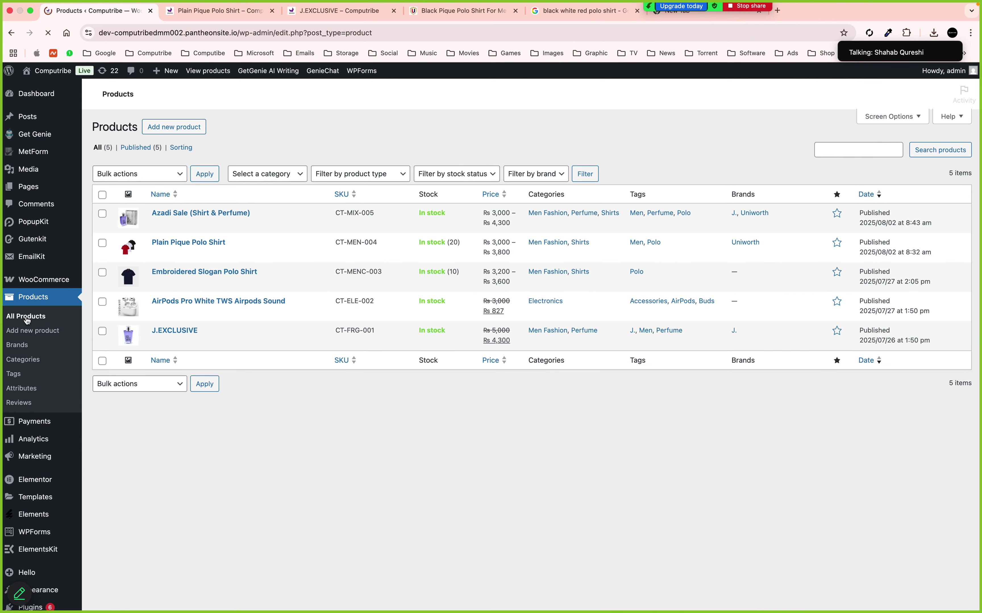
left_click(198, 13)
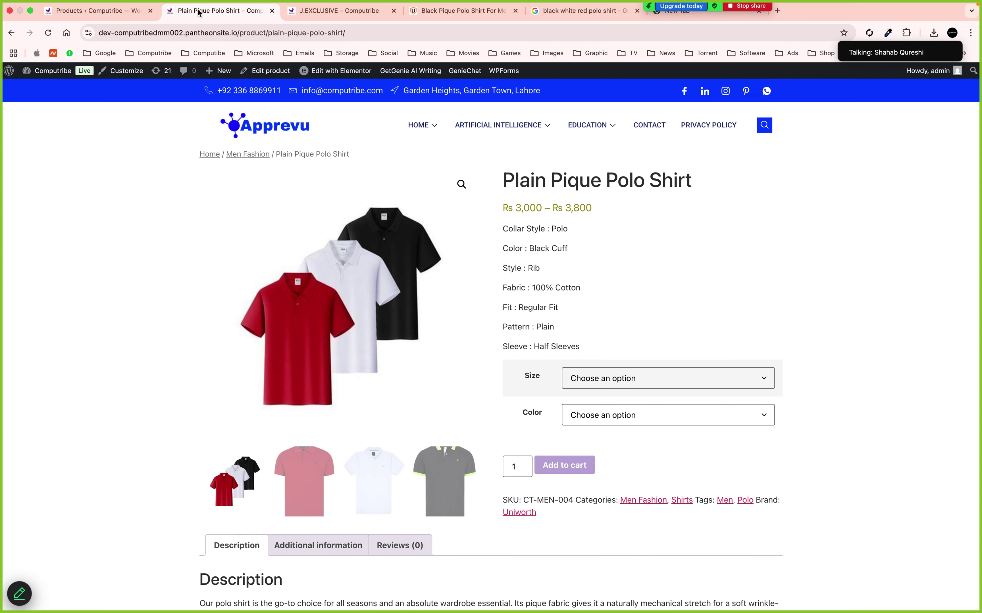
scroll(281, 254, "left", 5)
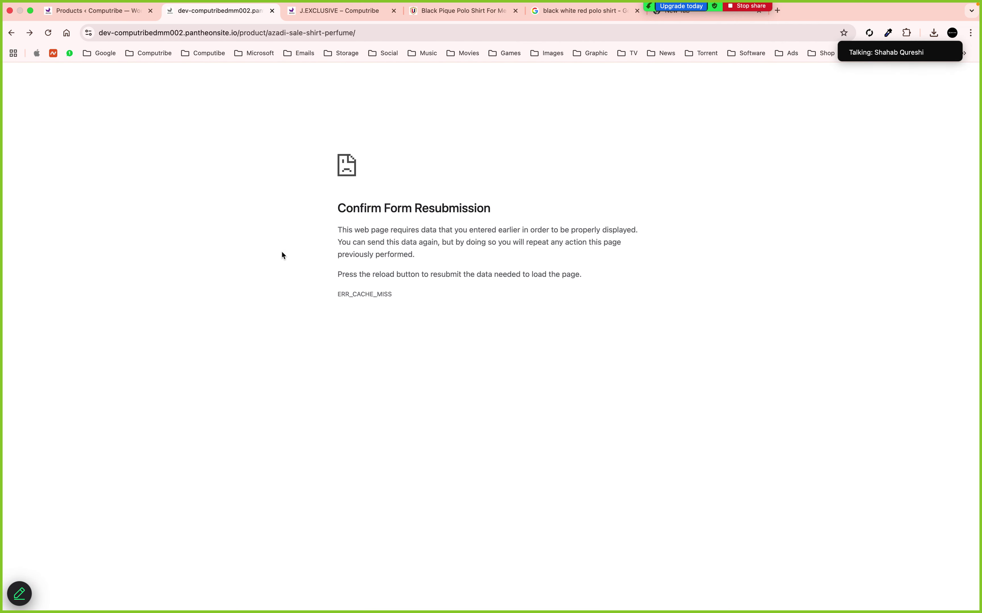
left_click(48, 33)
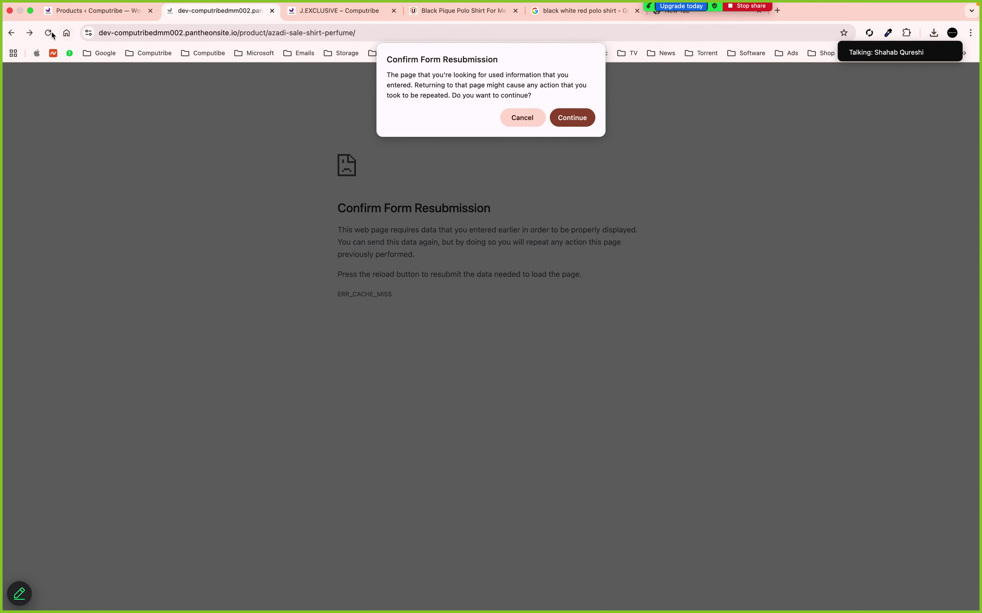
left_click(577, 120)
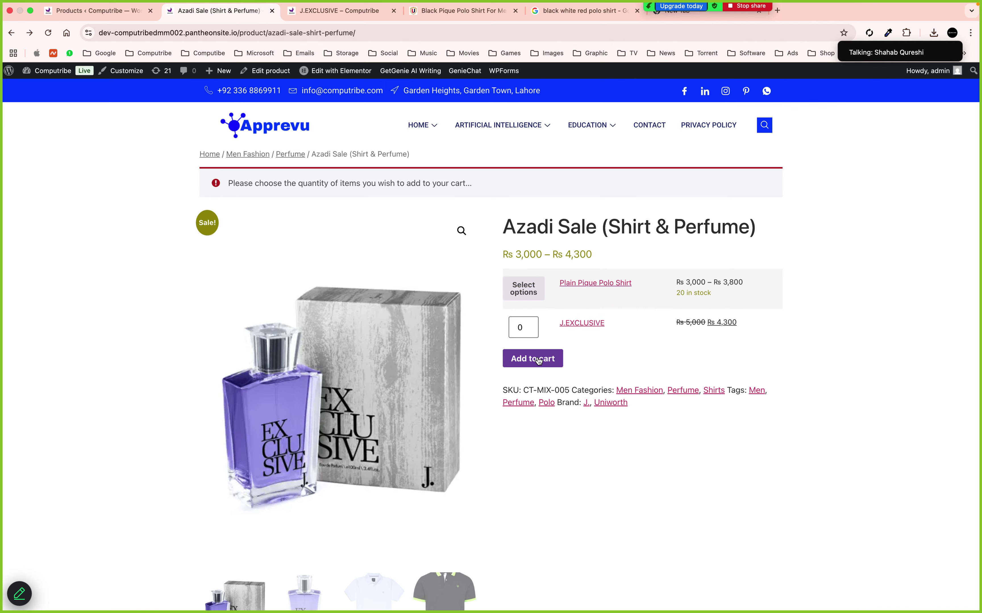
Review the polo shirt and perfume description paragraphs and the Reviews tab
scroll(538, 361, "down", 5)
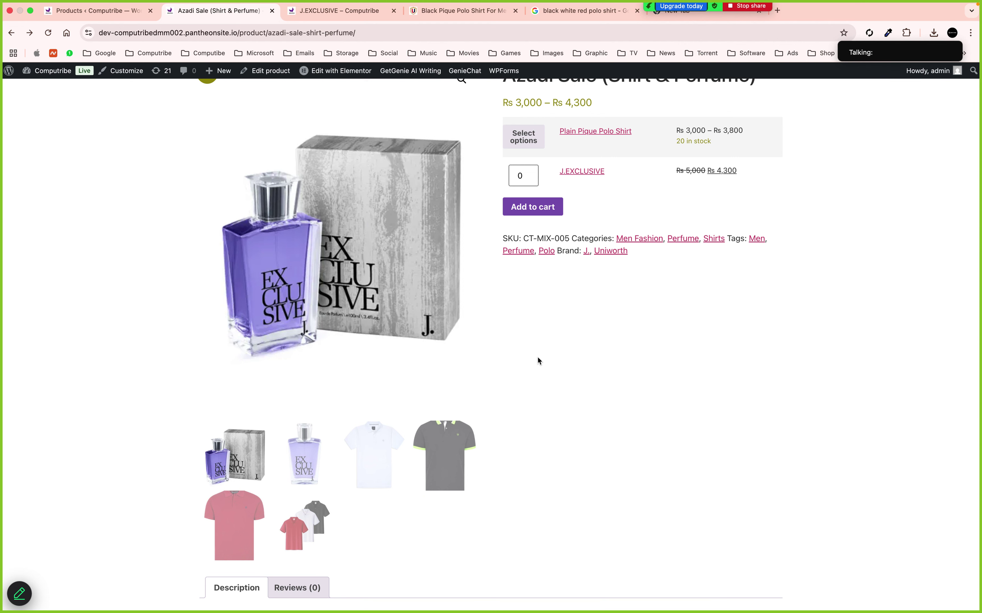
scroll(537, 358, "down", 5)
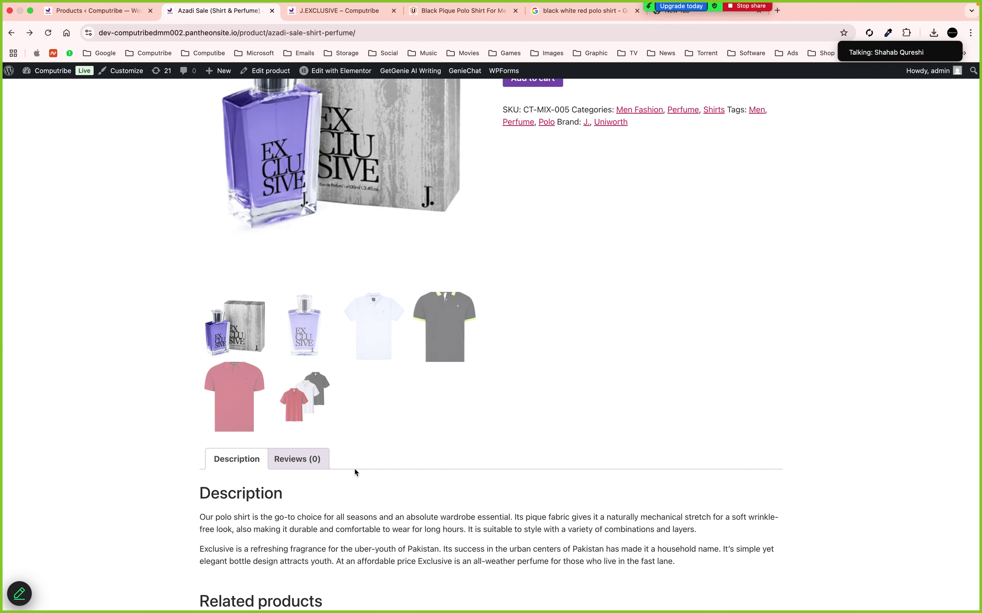
scroll(357, 471, "down", 6)
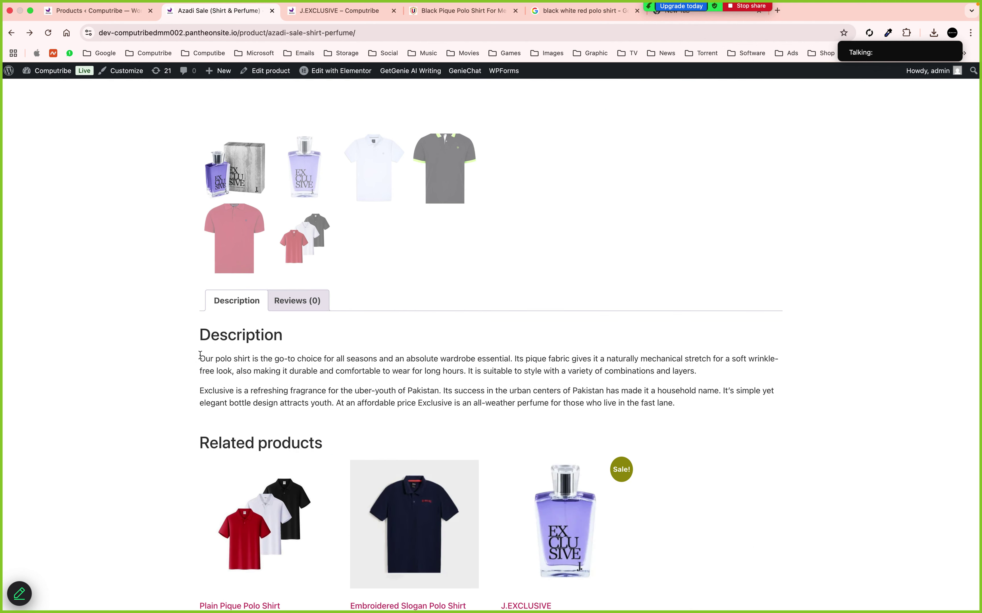
left_click_drag(200, 359, 649, 370)
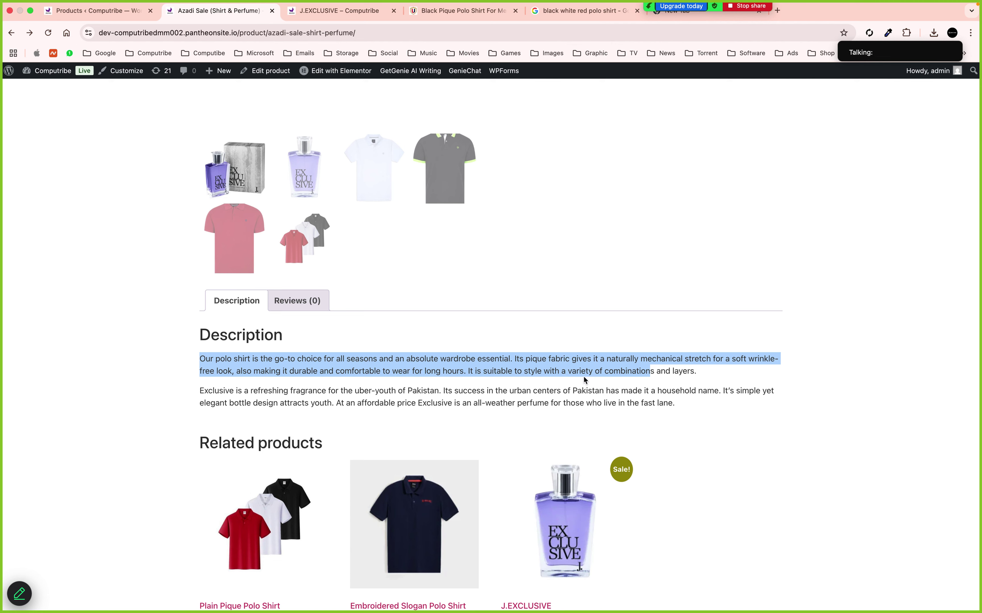
left_click_drag(584, 381, 612, 403)
left_click(320, 300)
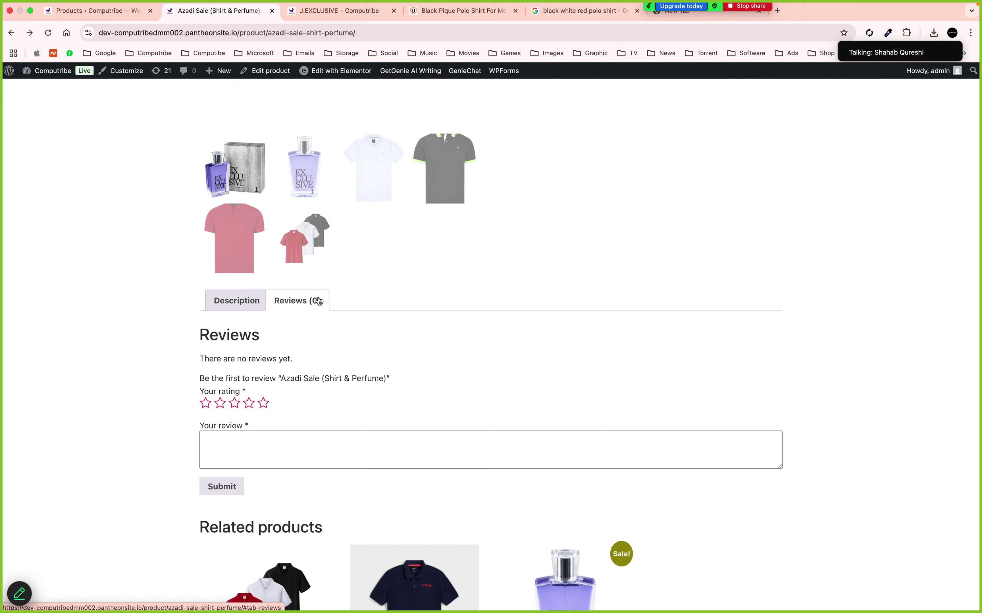
left_click(249, 302)
scroll(461, 302, "up", 10)
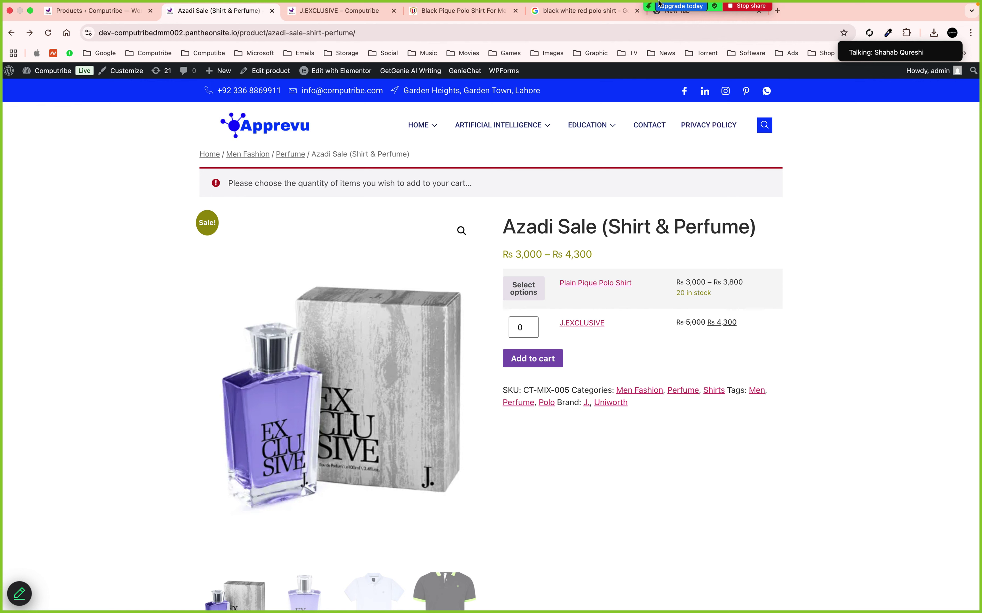
mouse_move(680, 11)
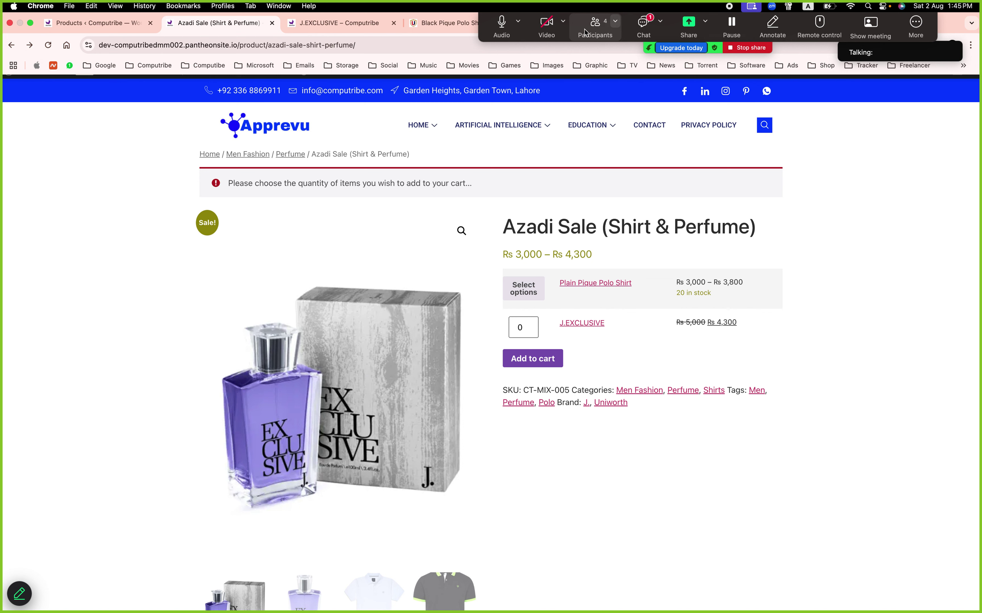
left_click(593, 28)
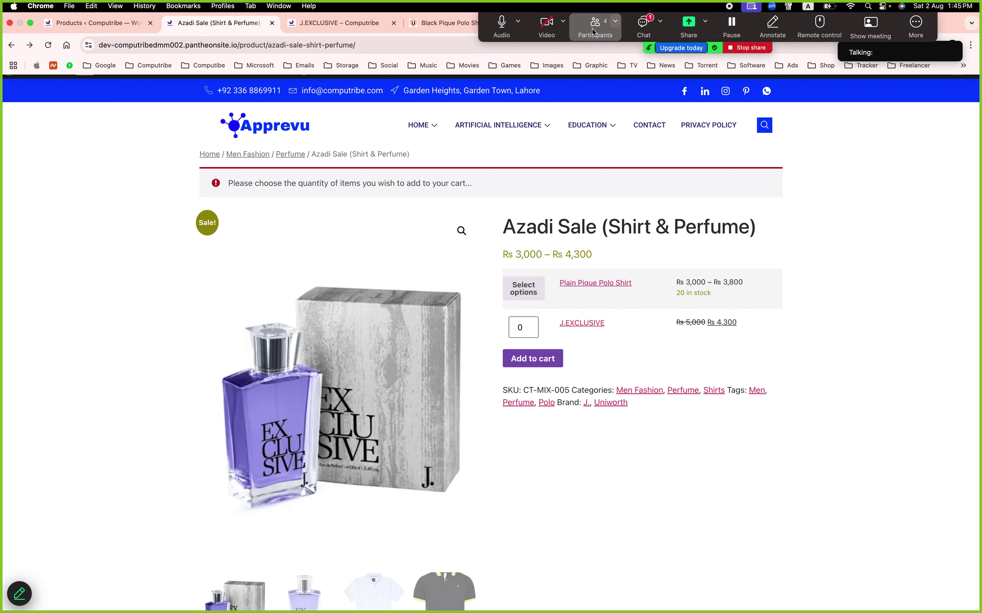
left_click(649, 32)
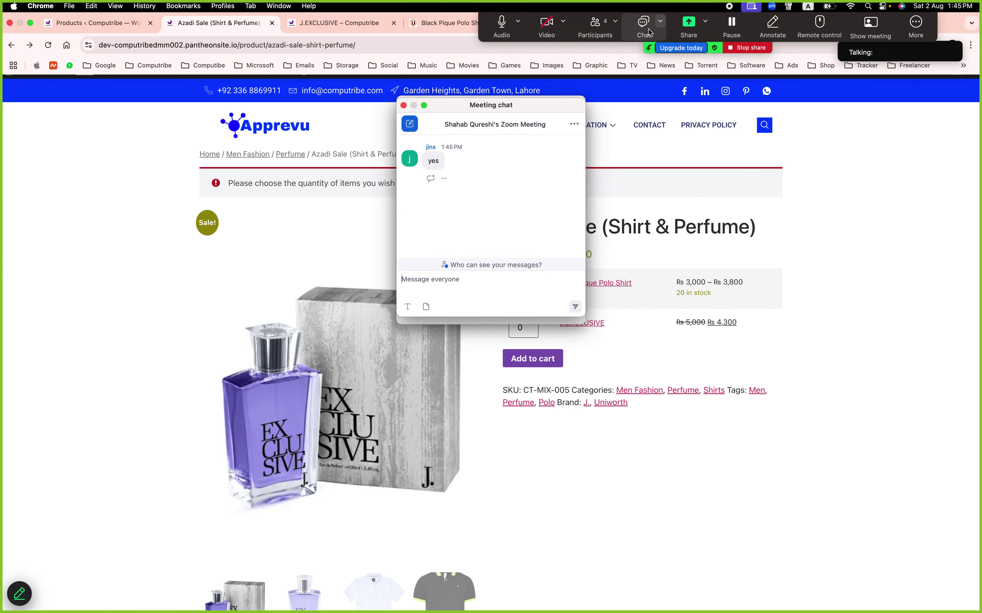
left_click(404, 105)
left_click(403, 103)
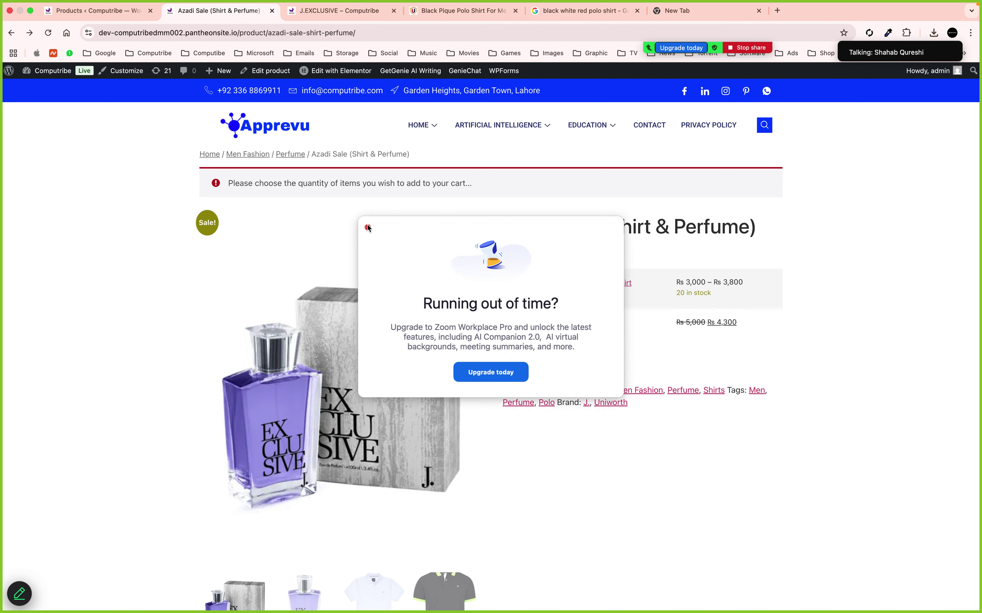
Close the 'Running out of time?' popup and read the new Meeting chat messages
left_click(368, 227)
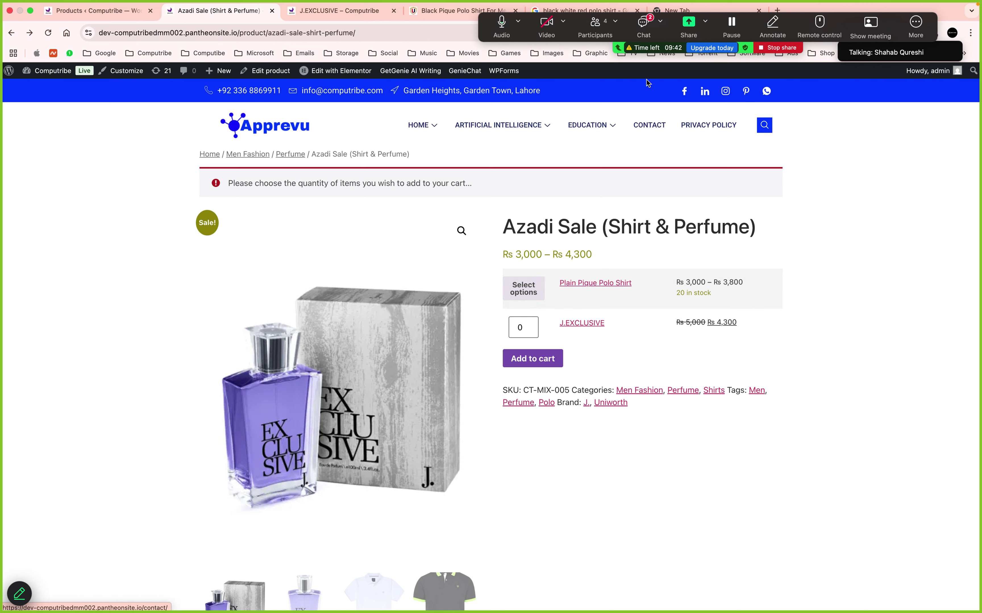
left_click(645, 29)
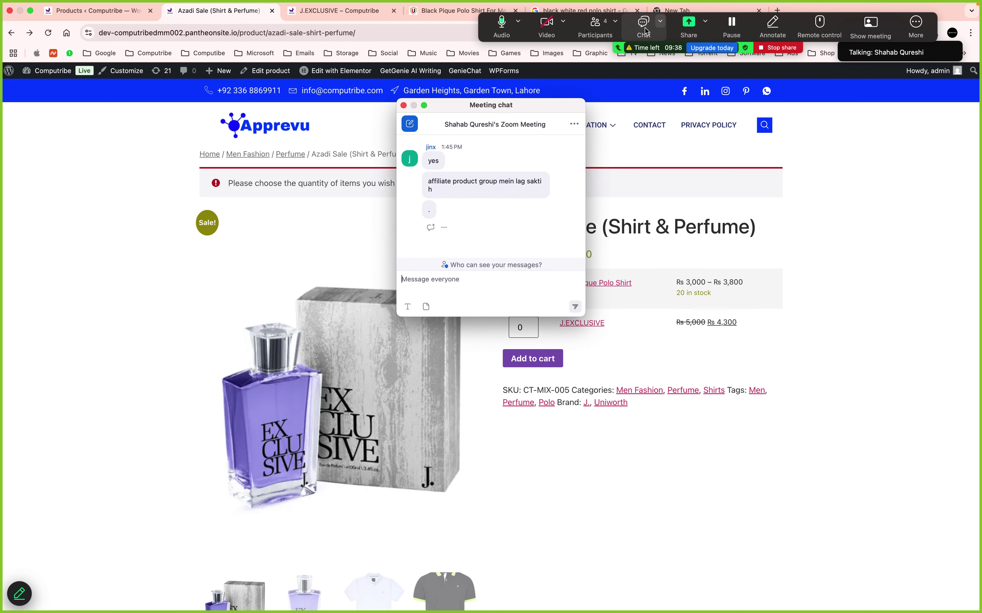
left_click(404, 106)
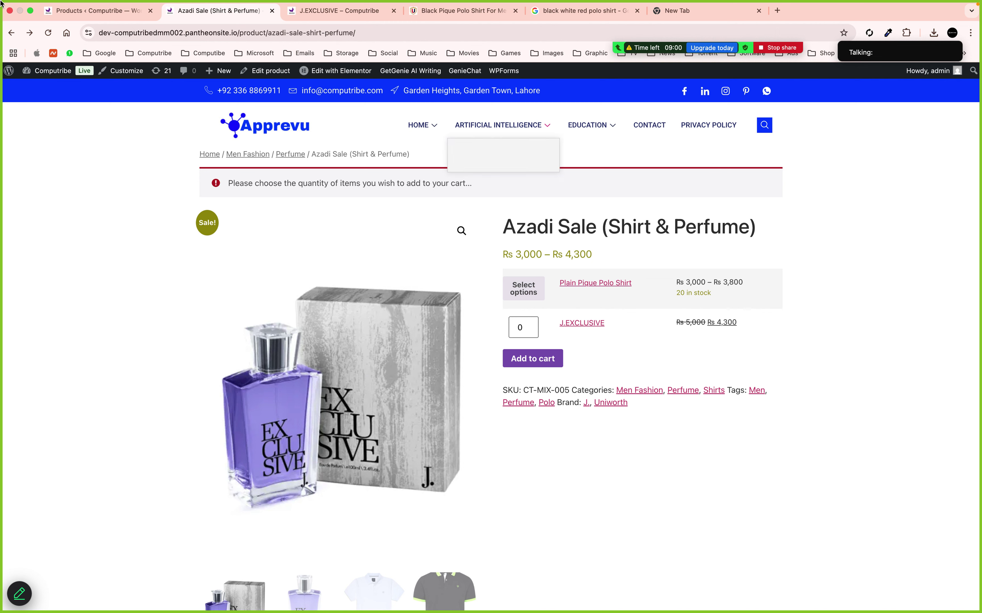
Open the WordPress admin Dashboard from the site name and close the old Products tab
left_click(55, 73)
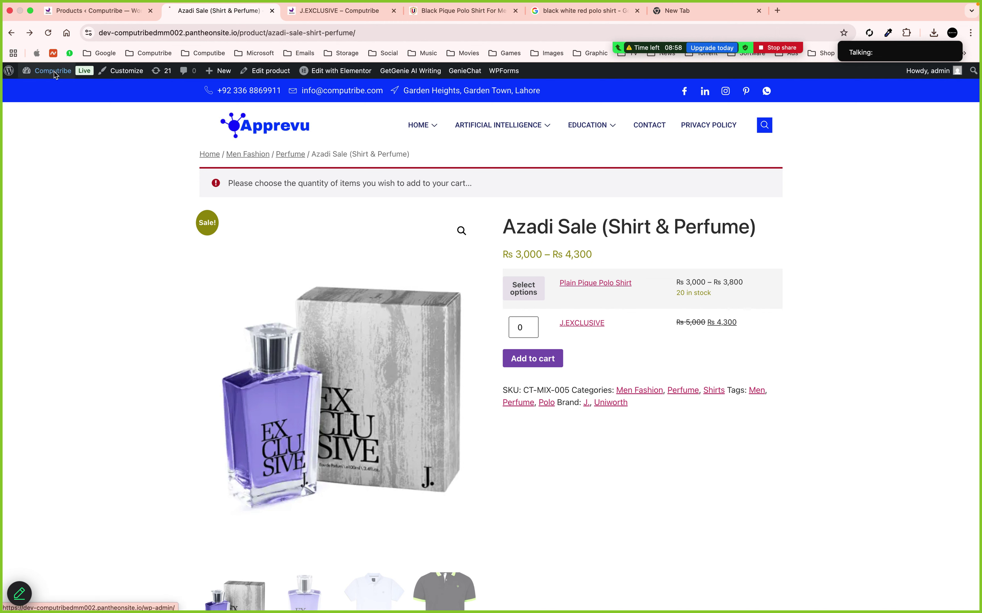
left_click(151, 11)
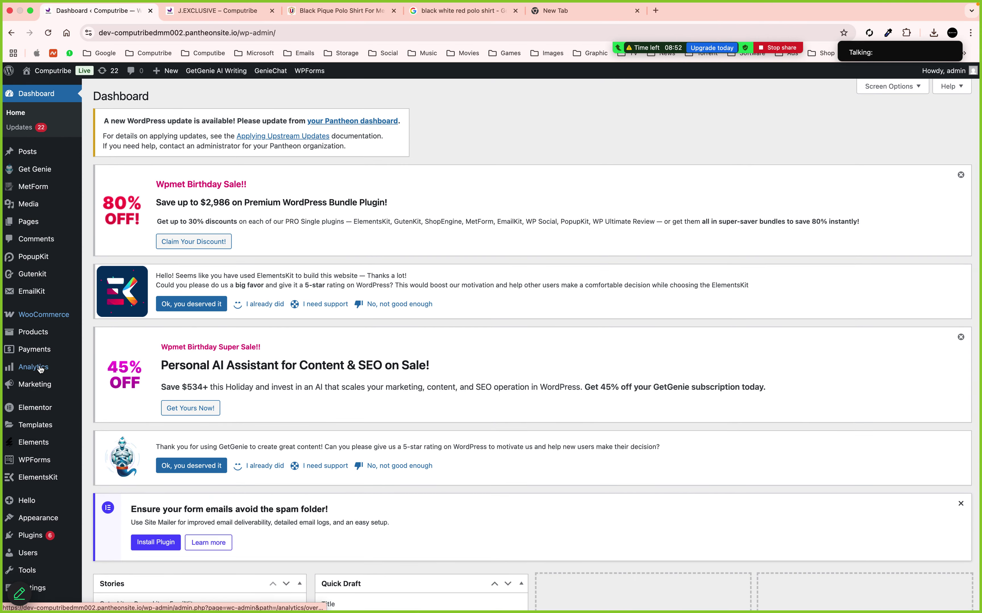
mouse_move(40, 369)
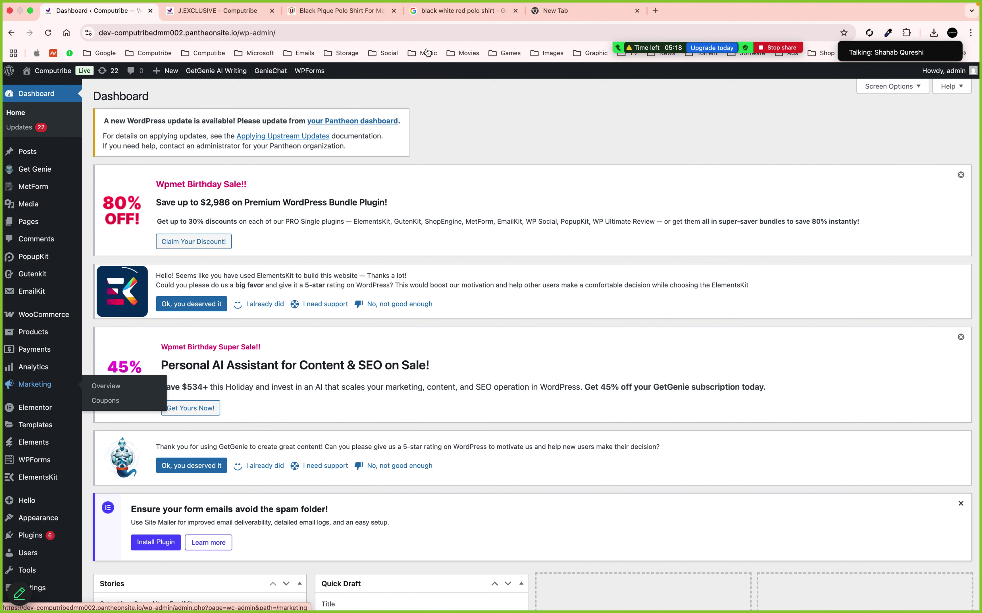
mouse_move(770, 41)
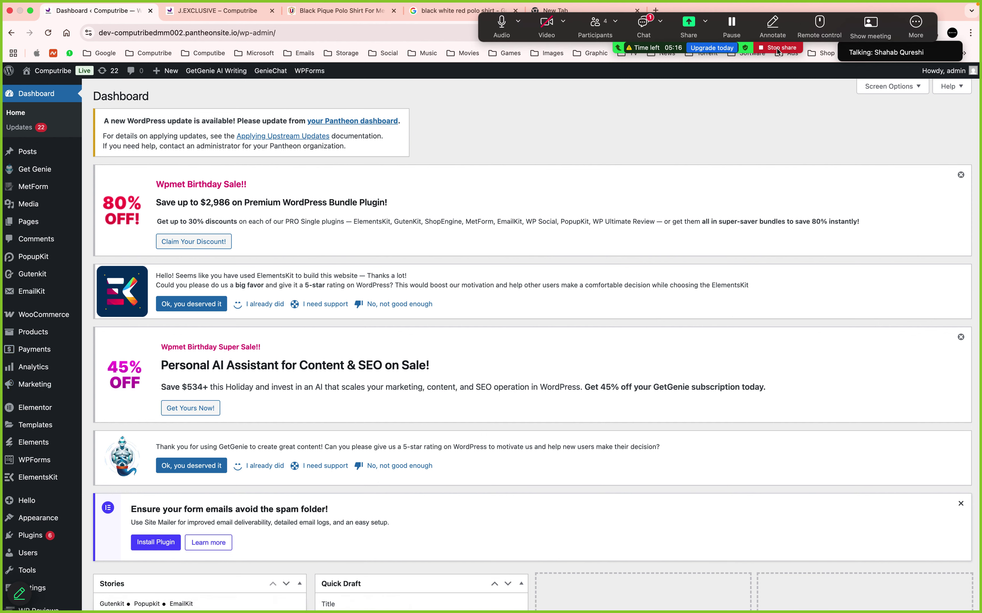
Check the meeting chat, stop the screen share, and end the meeting for all
left_click(643, 24)
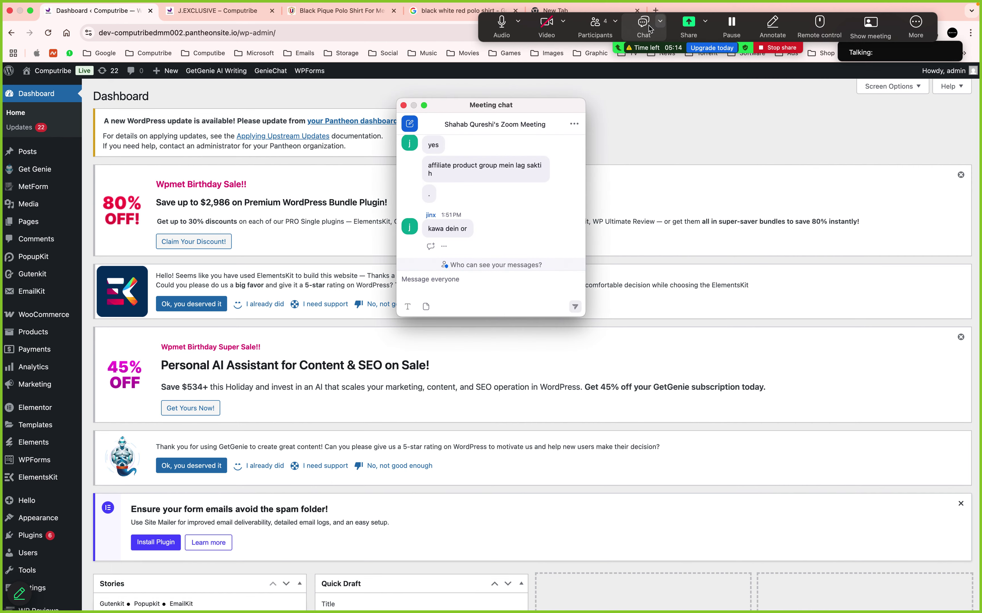
left_click(403, 105)
left_click(776, 47)
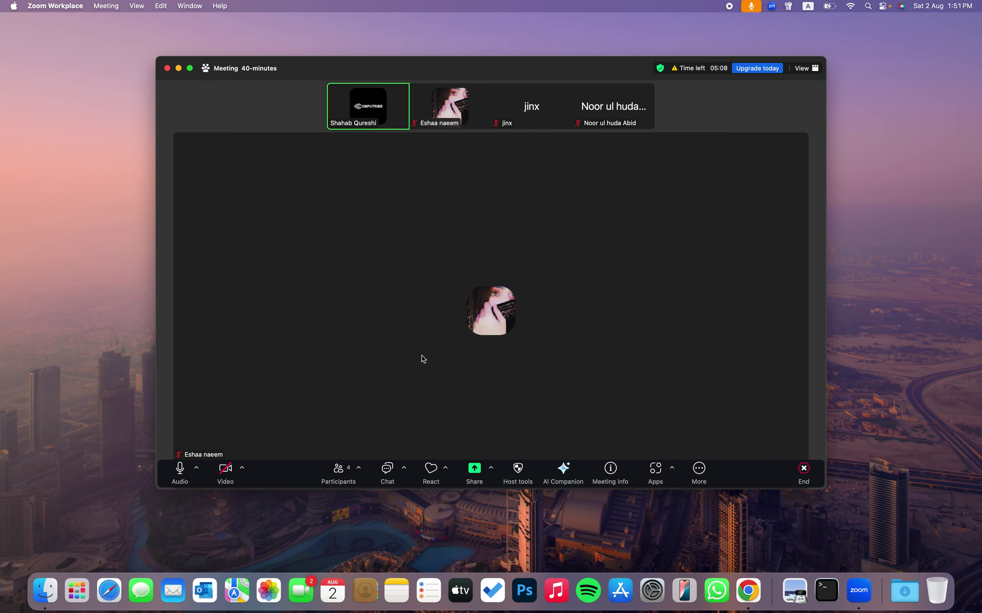
left_click(804, 471)
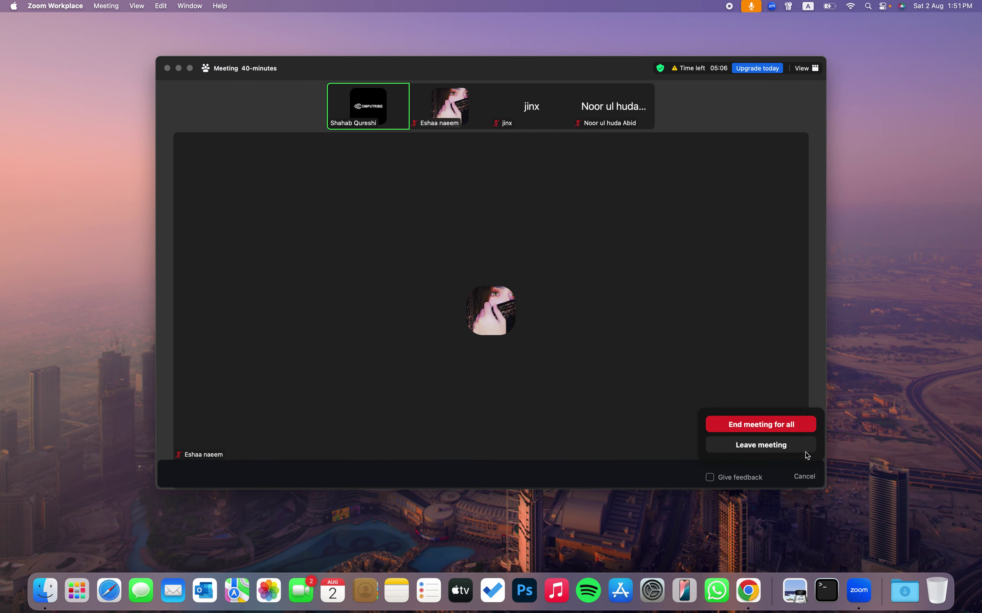
left_click(781, 428)
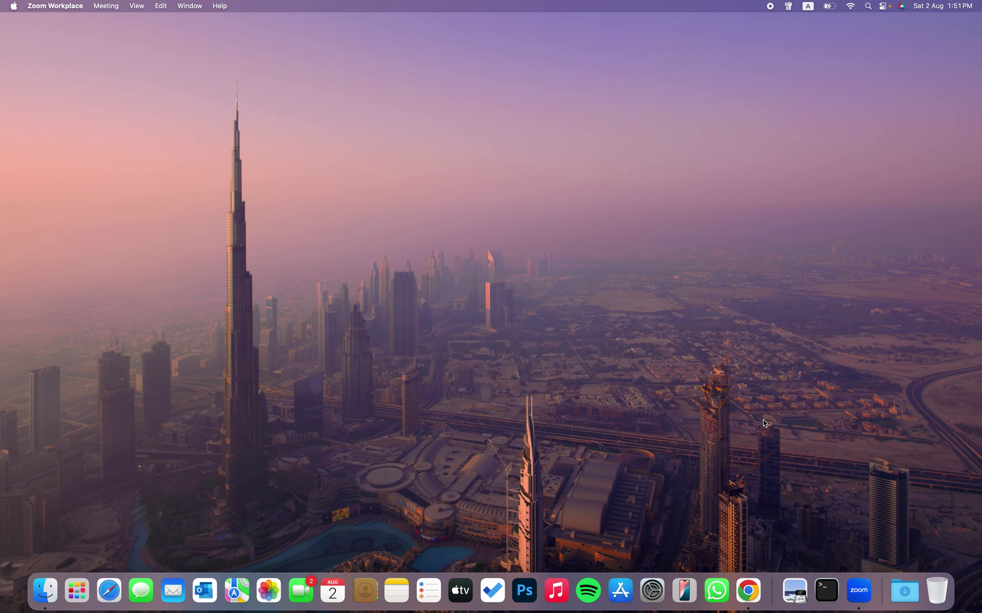
Switch Zoom Workplace to the second signed-in account and start a new meeting
left_click(865, 586)
left_click(804, 47)
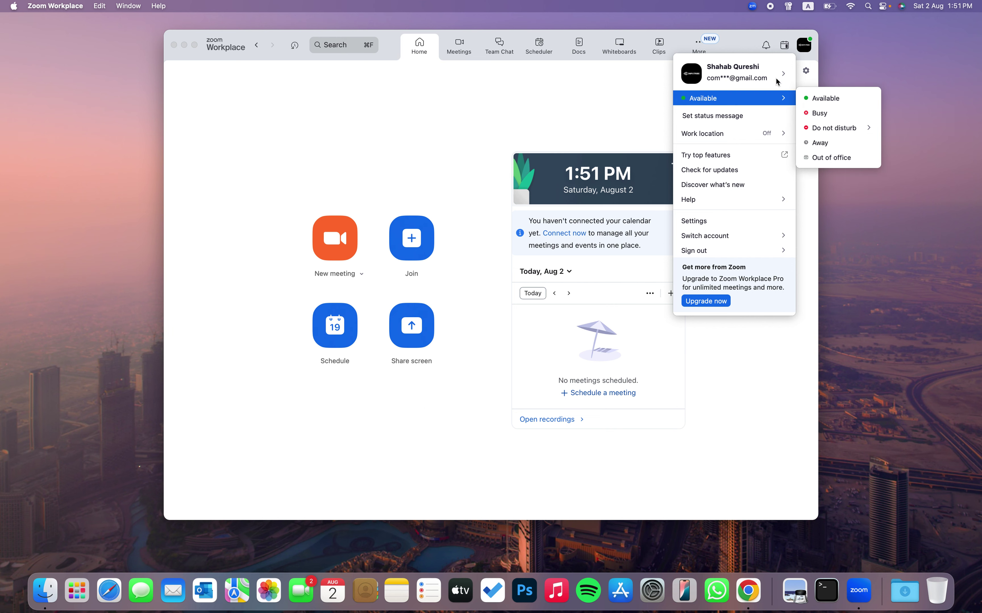
mouse_move(750, 236)
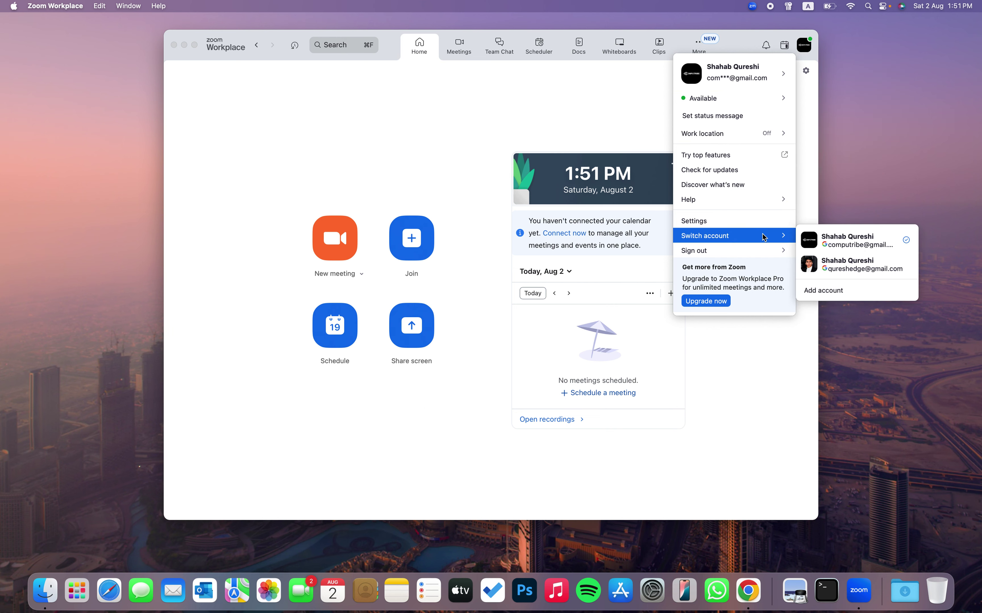
left_click(811, 264)
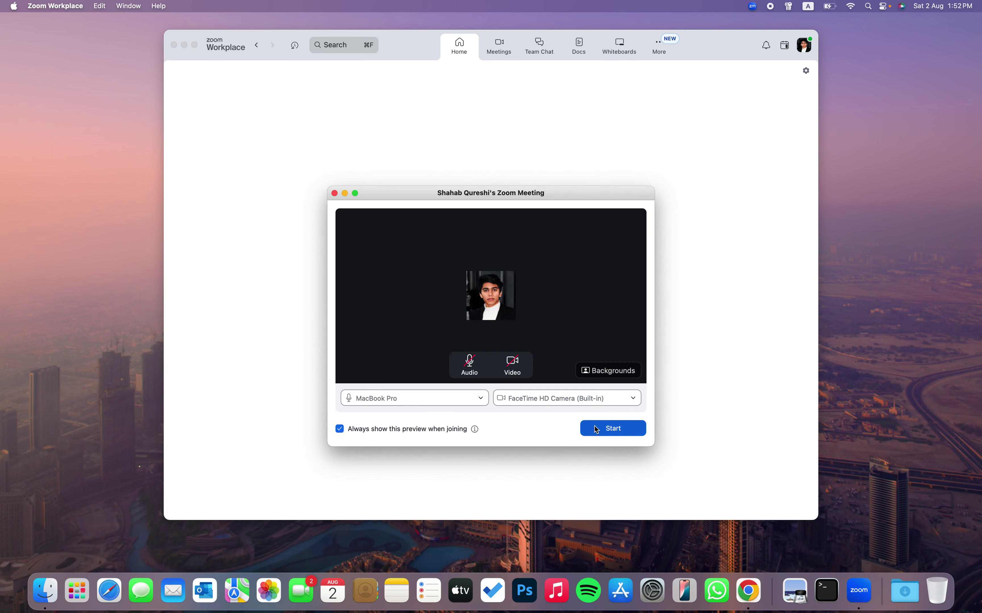
left_click(598, 429)
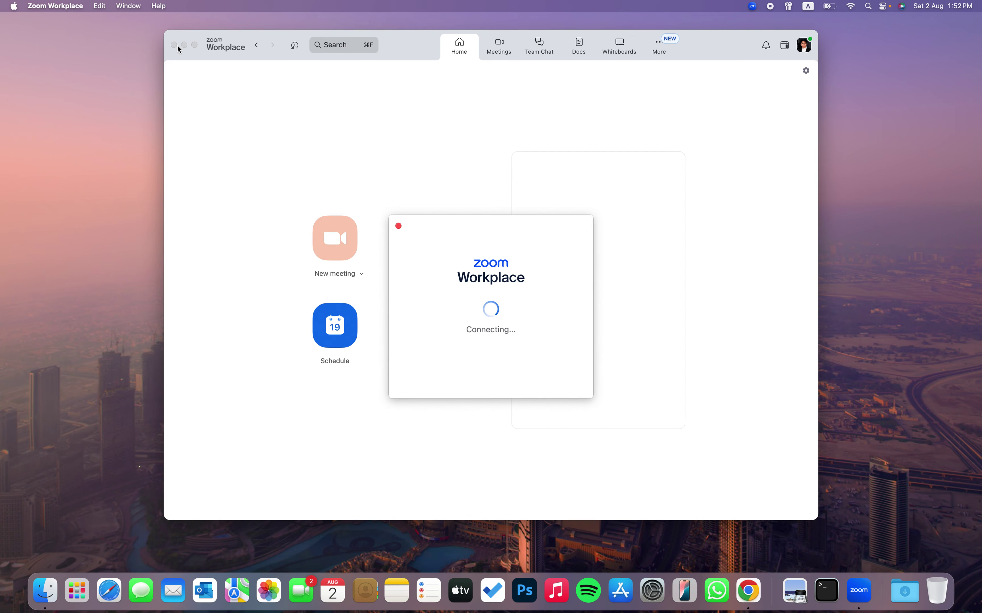
key("ctrl+Right")
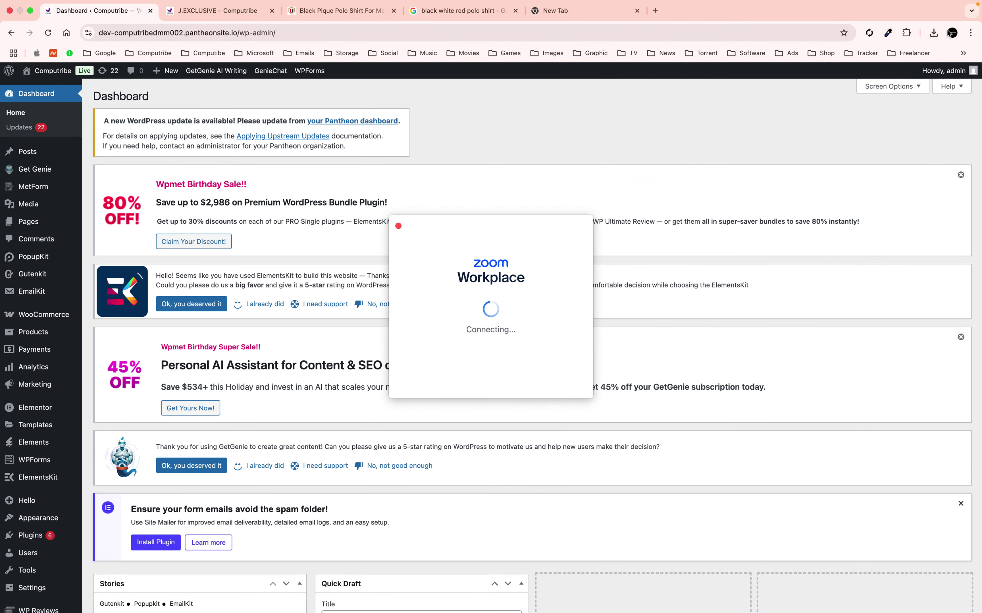
Open WhatsApp Web in Chrome under a different profile
left_click(951, 33)
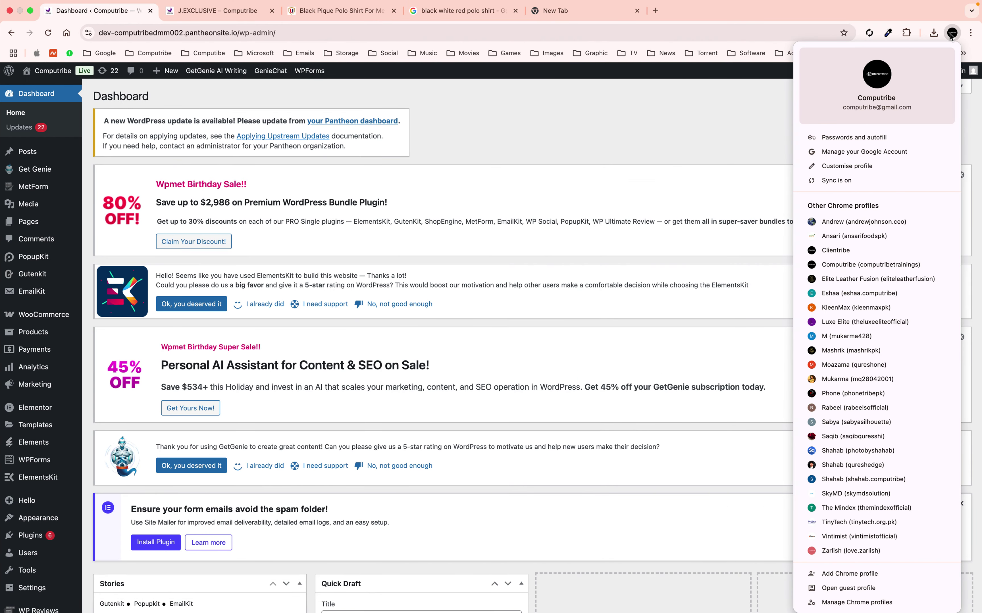
left_click(867, 266)
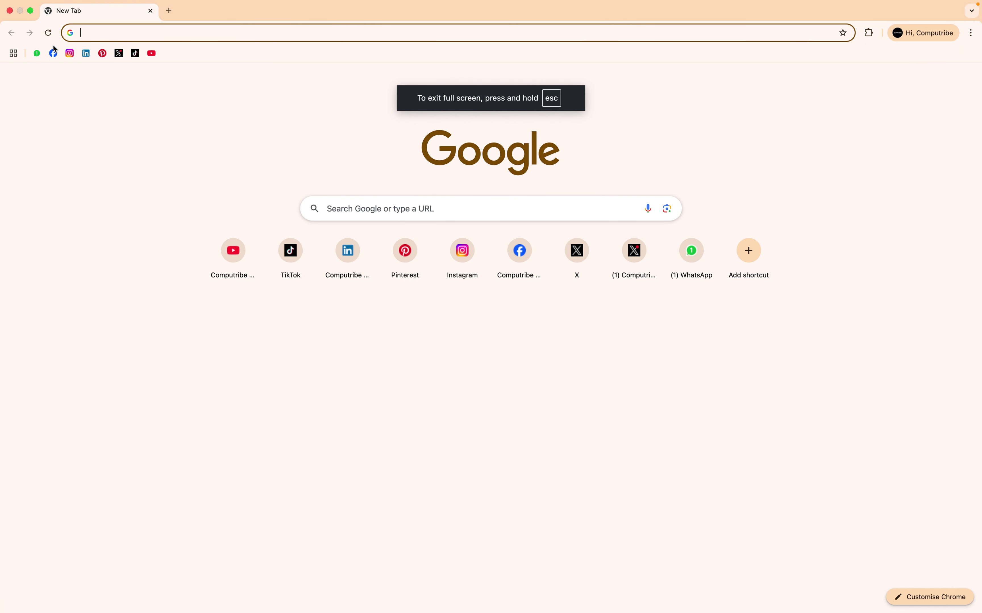
left_click(38, 54)
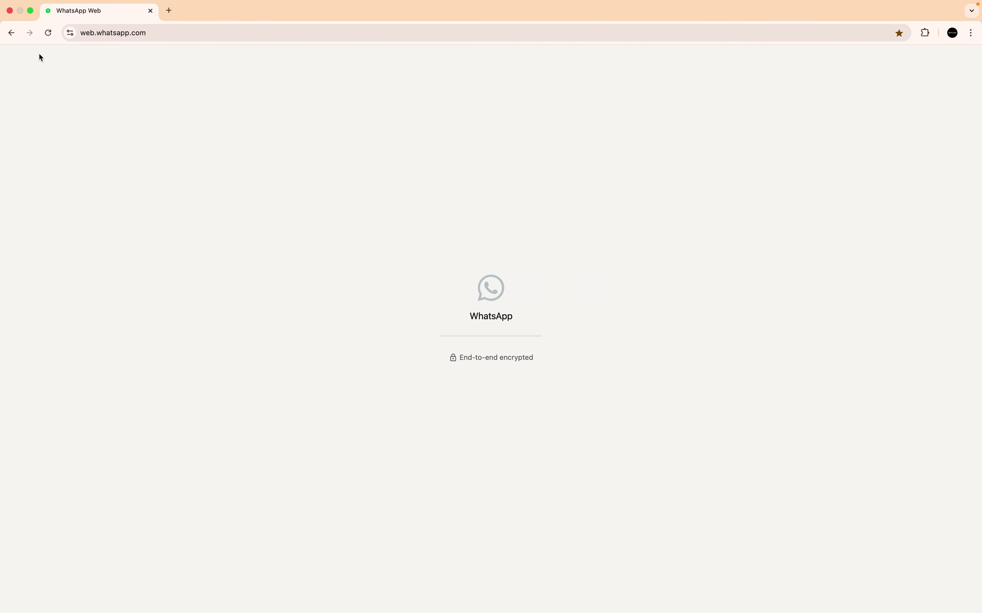
Copy the new Zoom meeting's invite link from the Participants menu
key("ctrl+Left")
key("ctrl+Left")
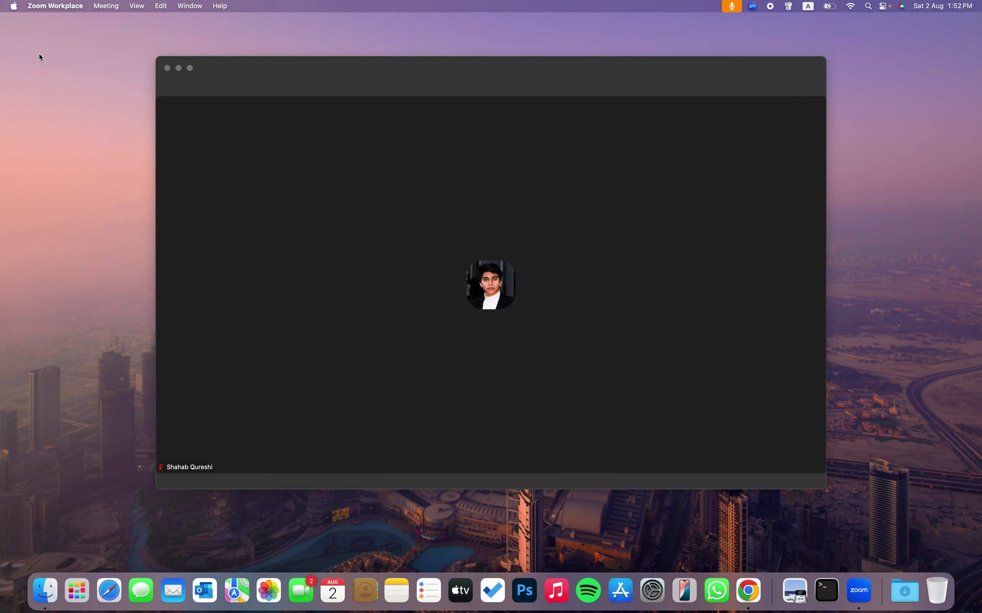
left_click(383, 468)
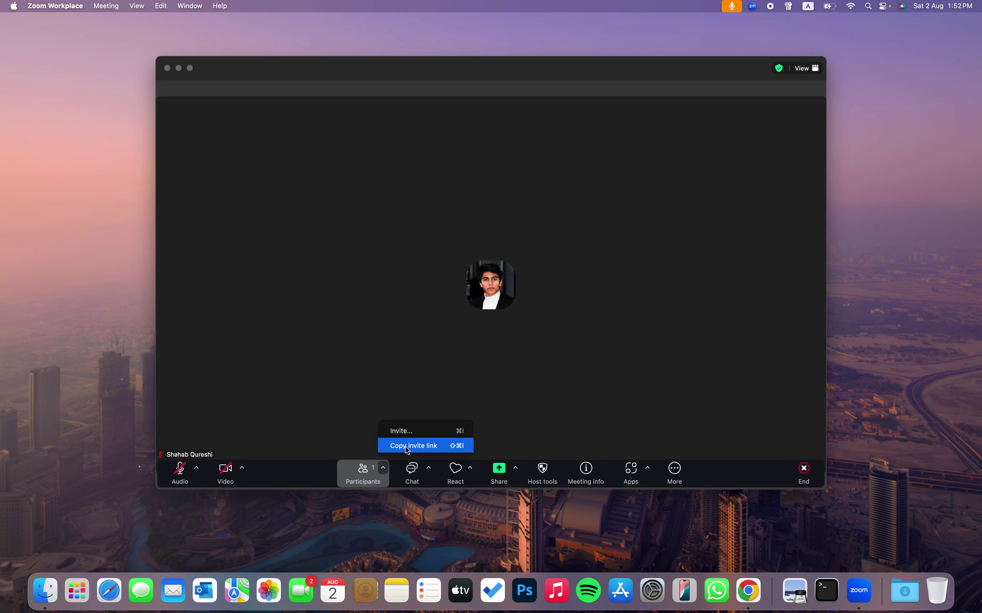
left_click(407, 448)
key("ctrl+Right")
key("ctrl+Right")
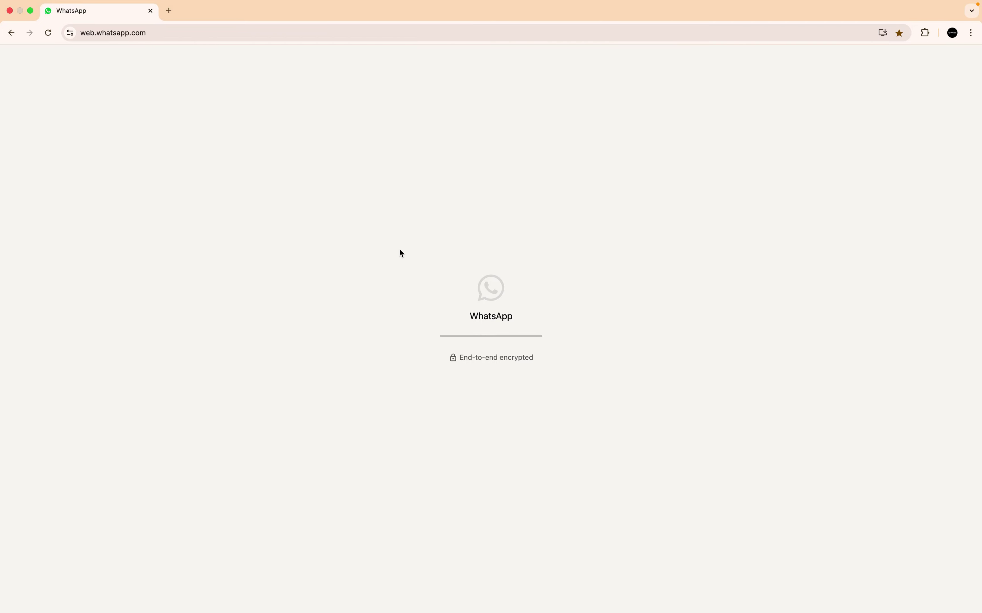
Paste and send the Zoom meeting link in the CTT-DEV-B006 group chat, then close WhatsApp
key("ctrl+Left")
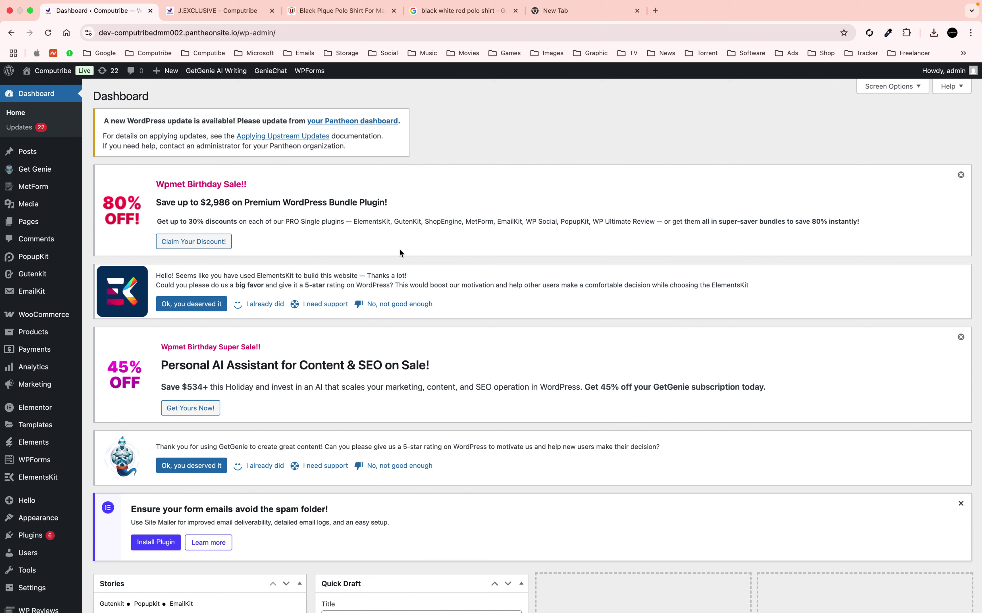
key("ctrl+Right")
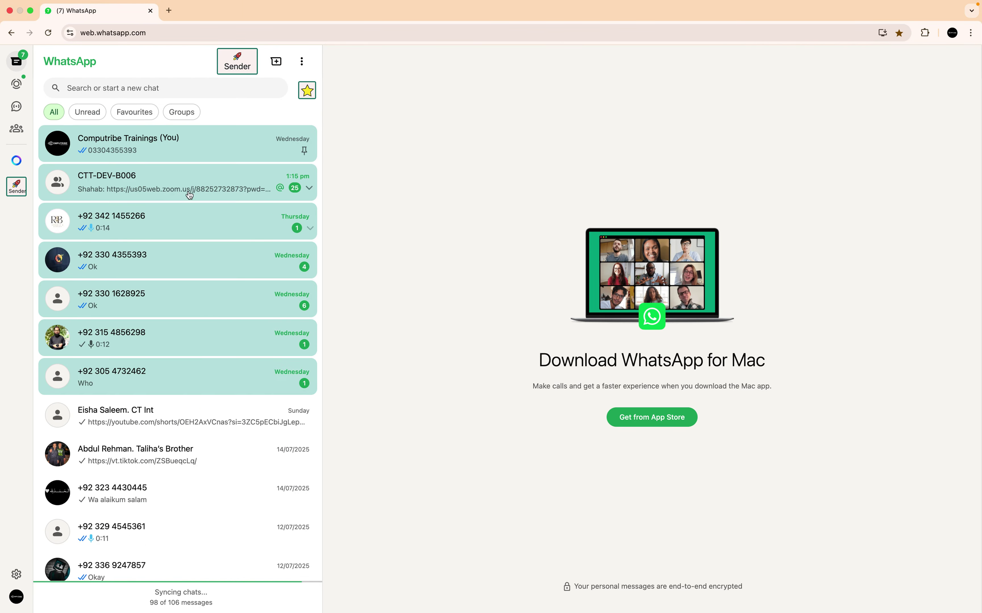
left_click(185, 190)
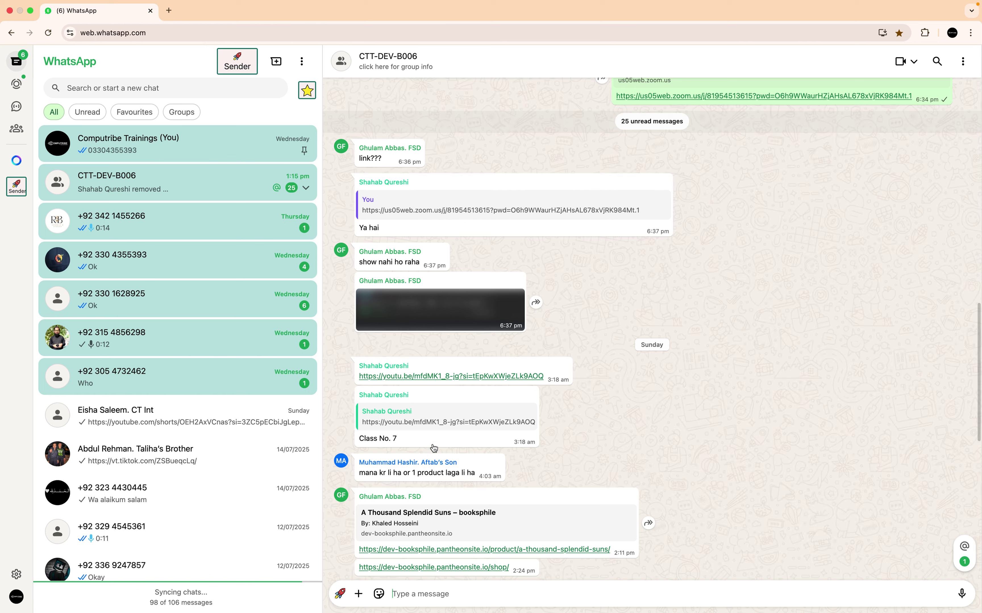
key("ctrl+v")
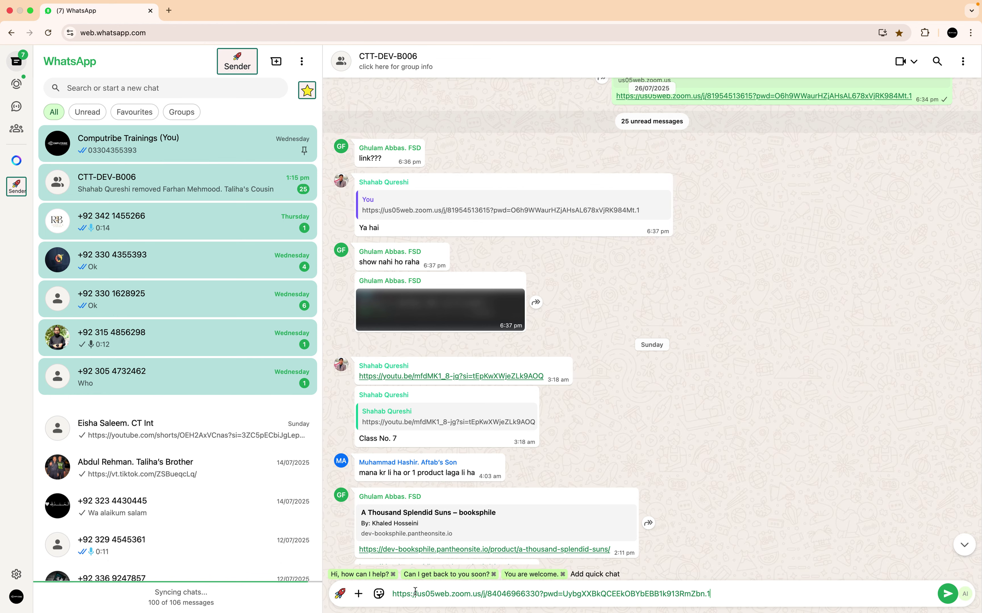
key("Return")
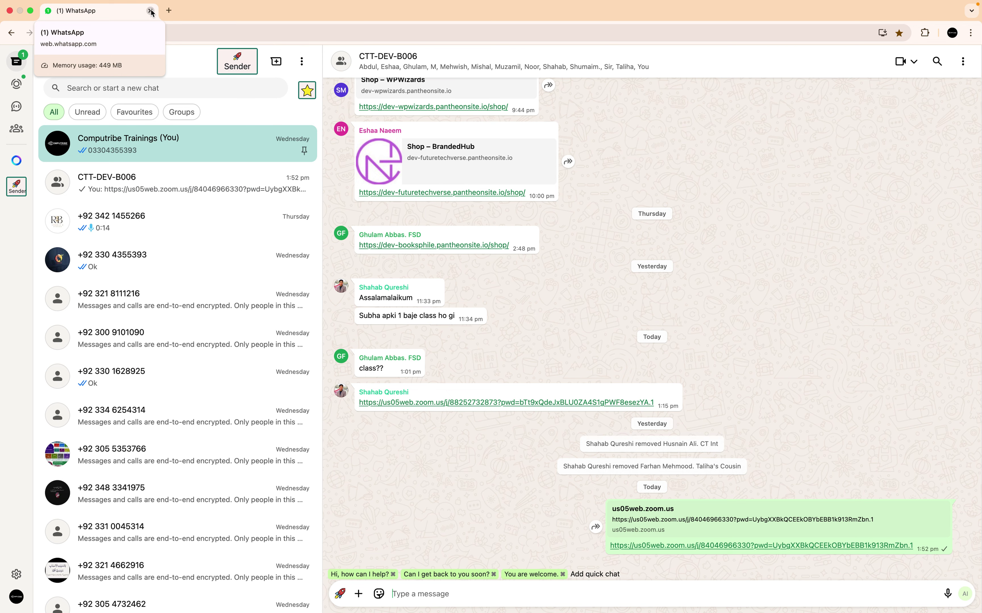
left_click(151, 11)
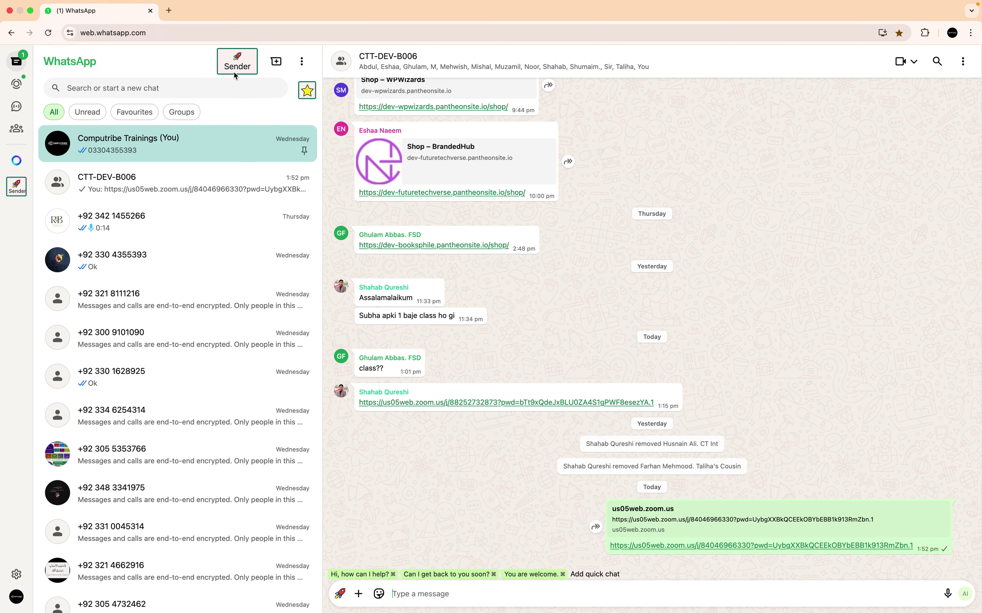
key("ctrl+Left")
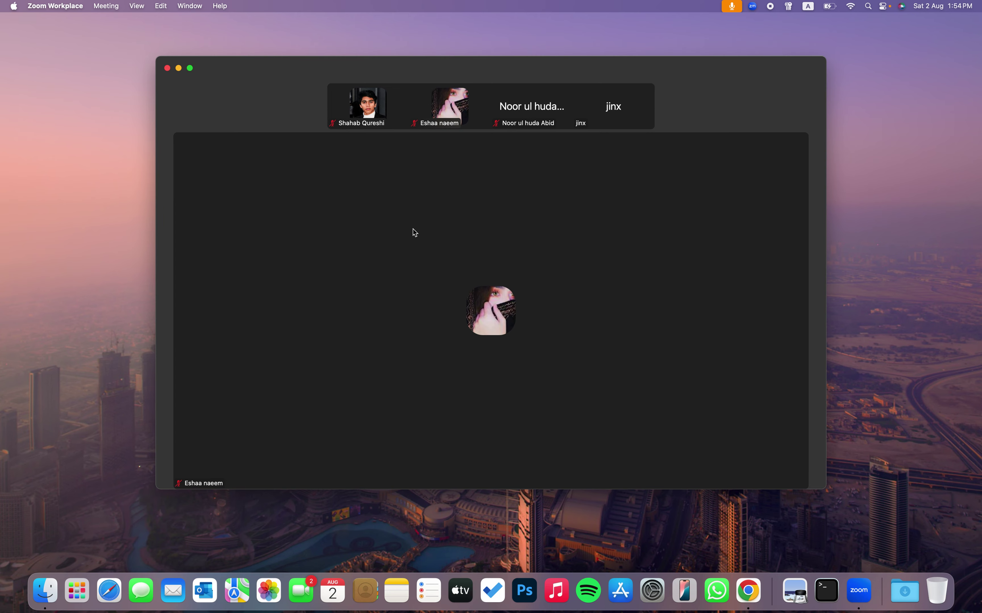
Share Desktop 1 in Zoom, hide the video thumbnails, and switch to the Chrome WordPress dashboard
left_click(492, 472)
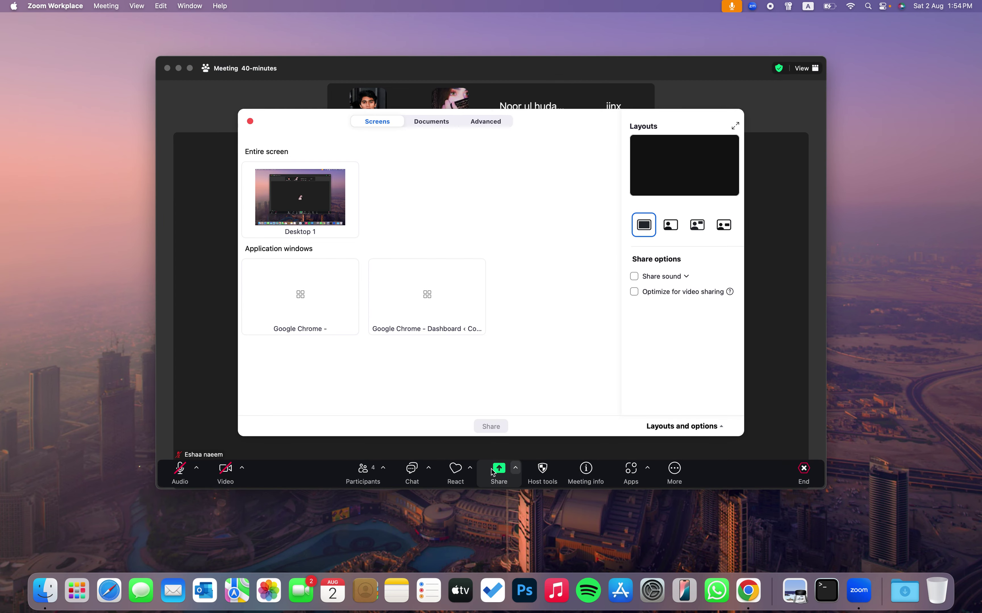
left_click(494, 426)
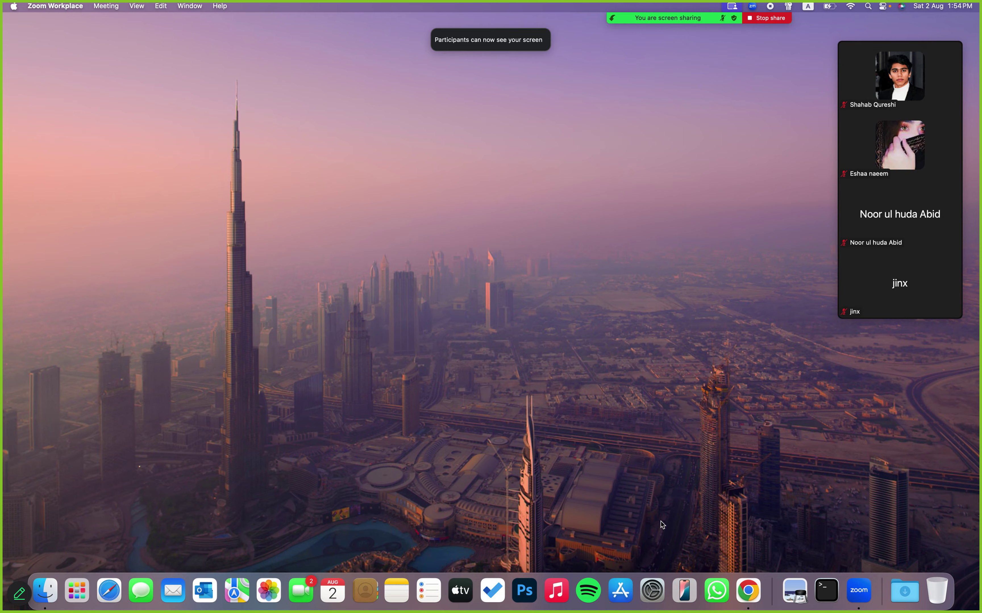
left_click(850, 35)
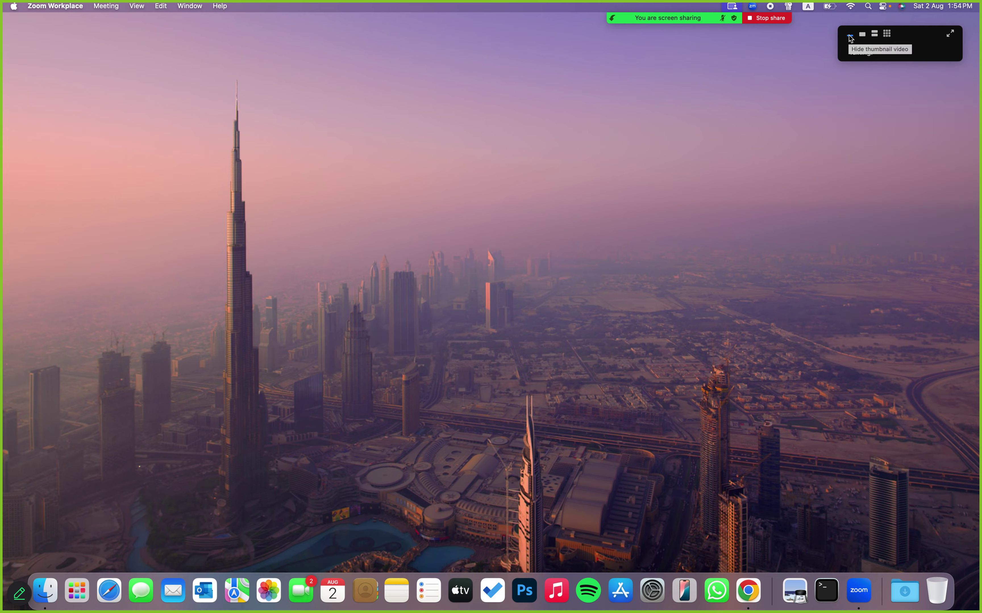
key("ctrl+Right")
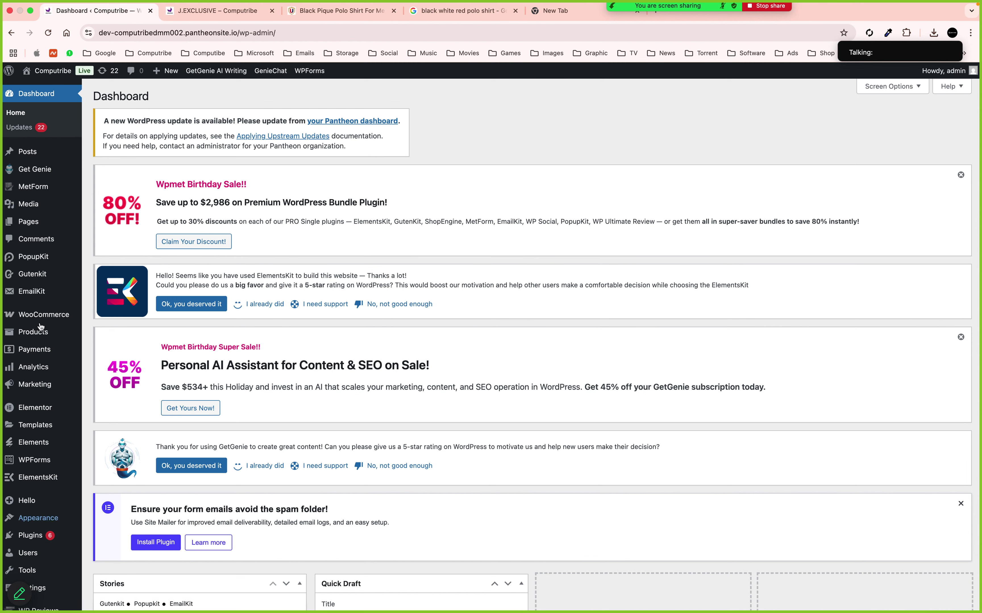
Open WooCommerce Settings, close the four other Chrome tabs, and show the Payments settings
mouse_move(45, 315)
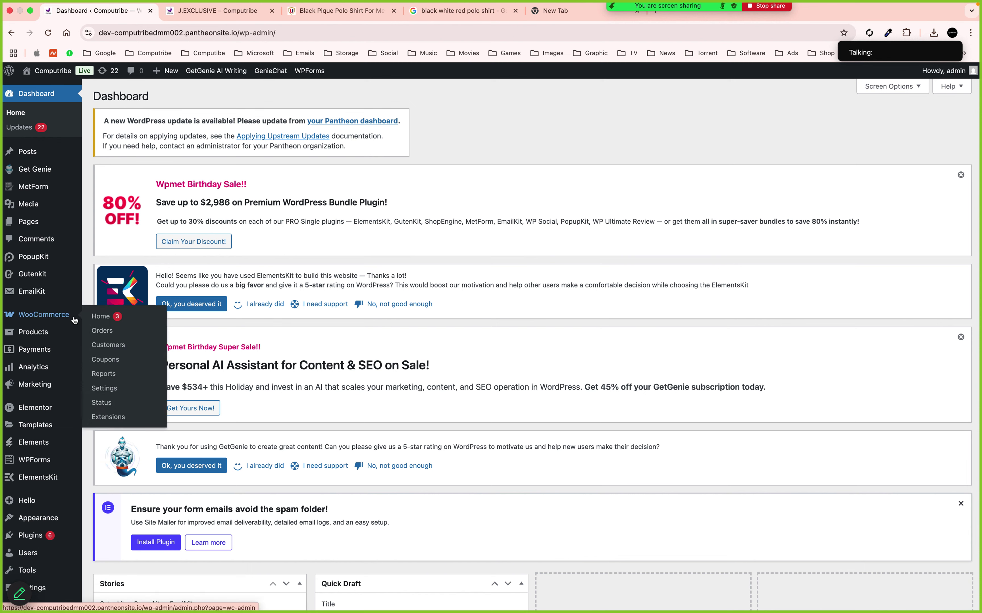
left_click(108, 391)
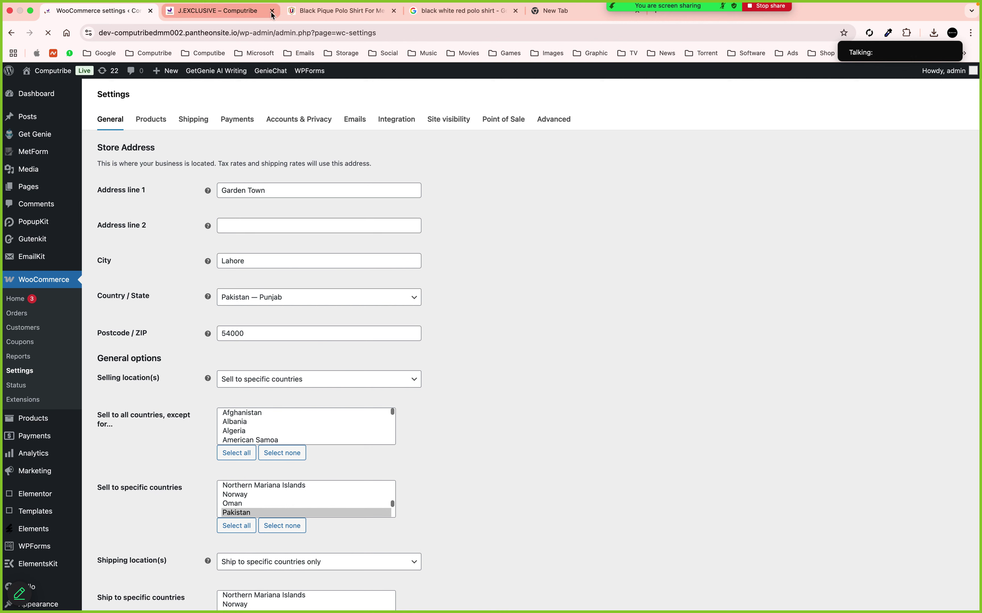
left_click(271, 11)
left_click(272, 11)
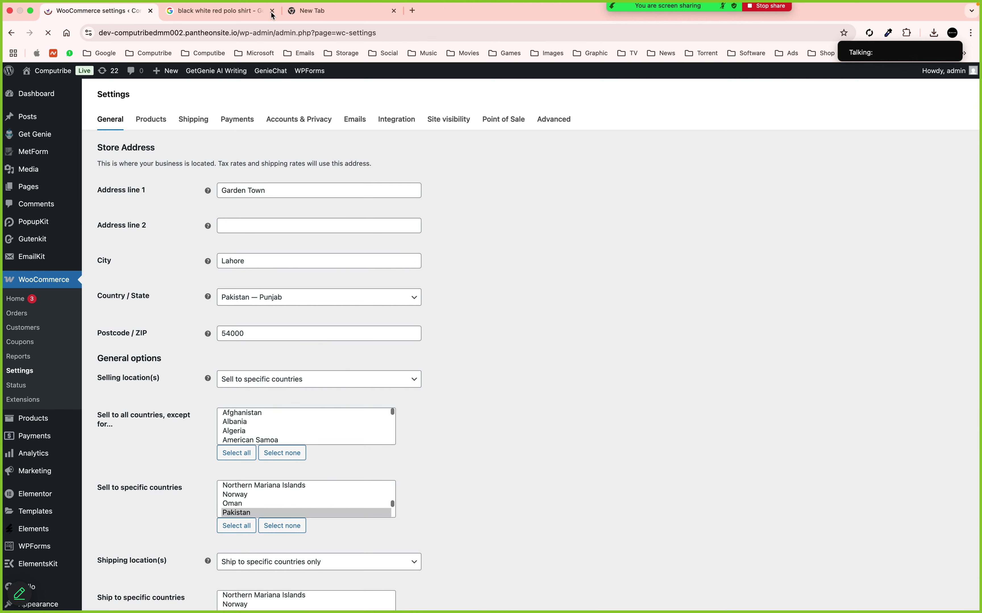
left_click(271, 11)
left_click(272, 11)
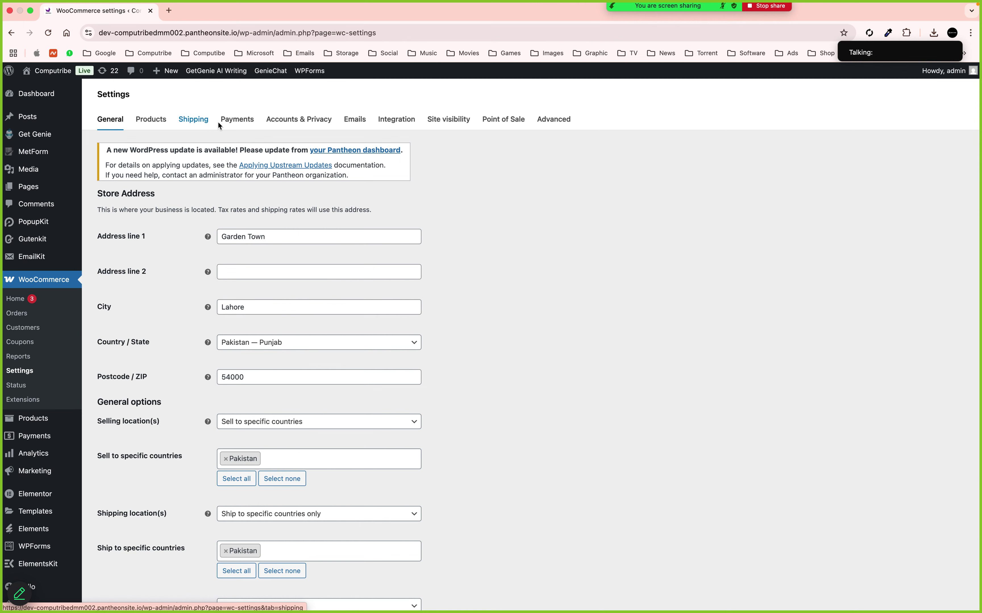
left_click(240, 124)
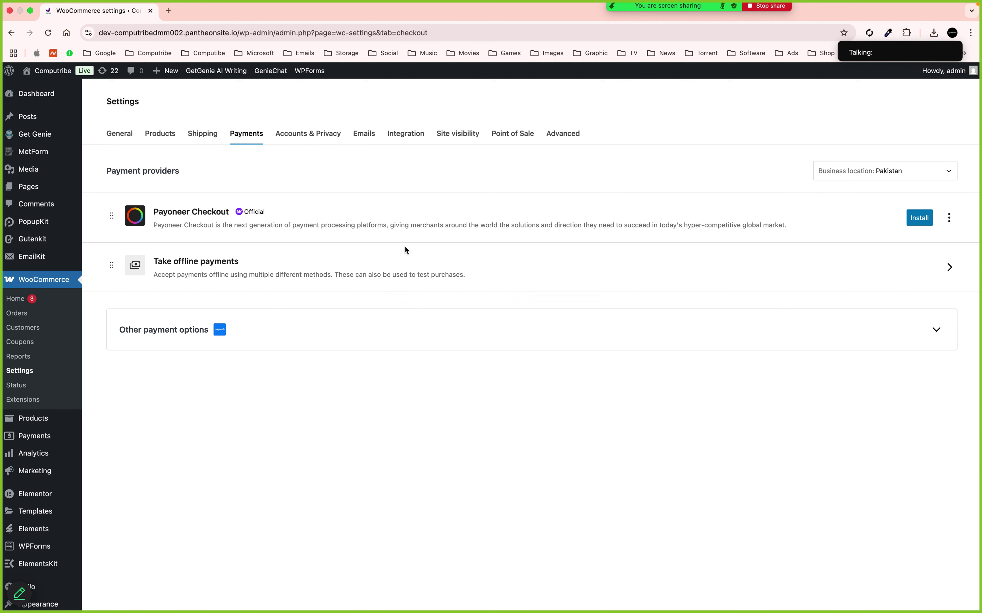
Enable Direct bank transfer and Cash on delivery under offline payments, and open Direct bank transfer's settings
left_click(826, 268)
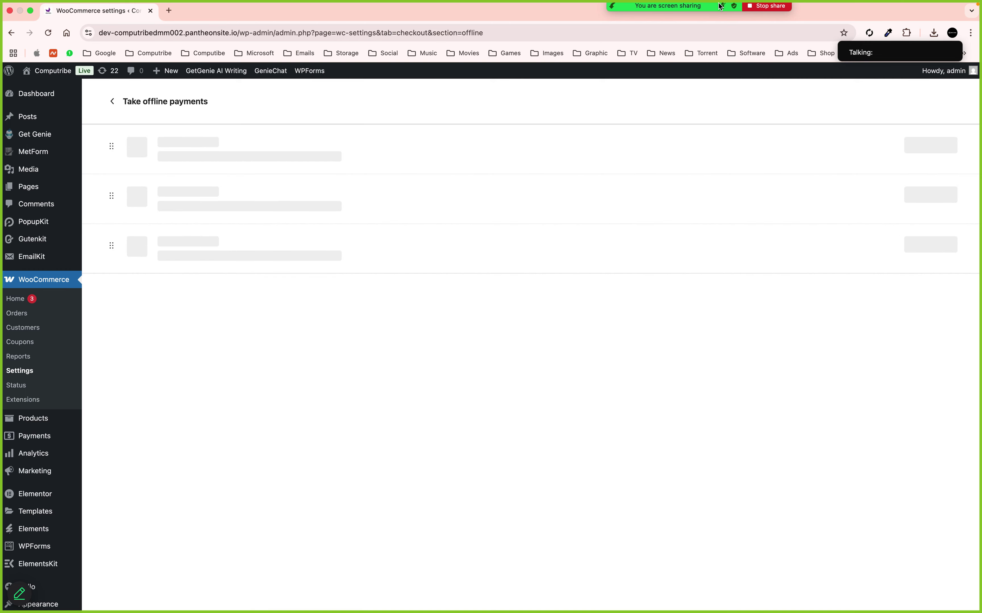
mouse_move(674, 13)
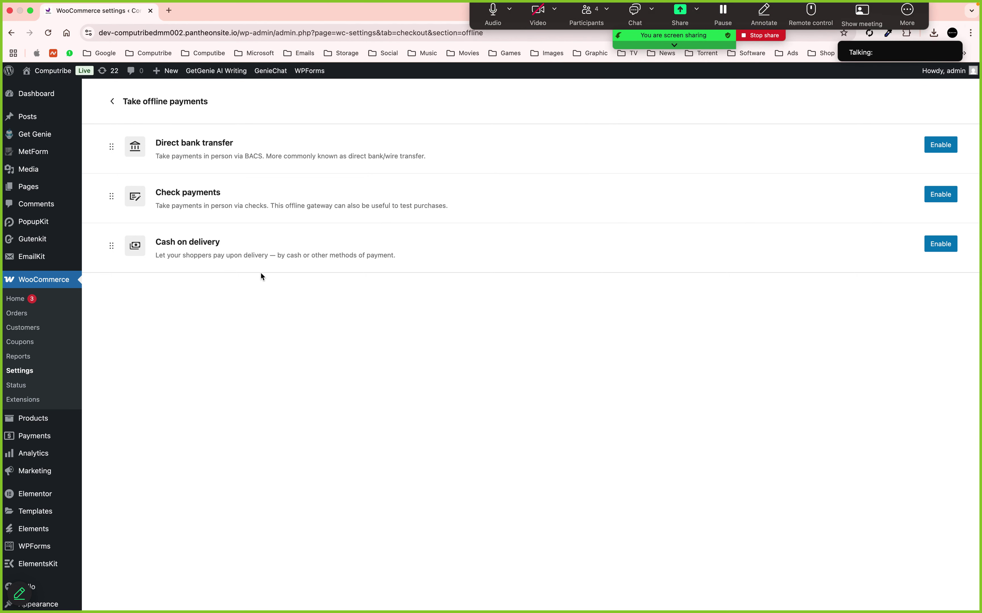
left_click(936, 146)
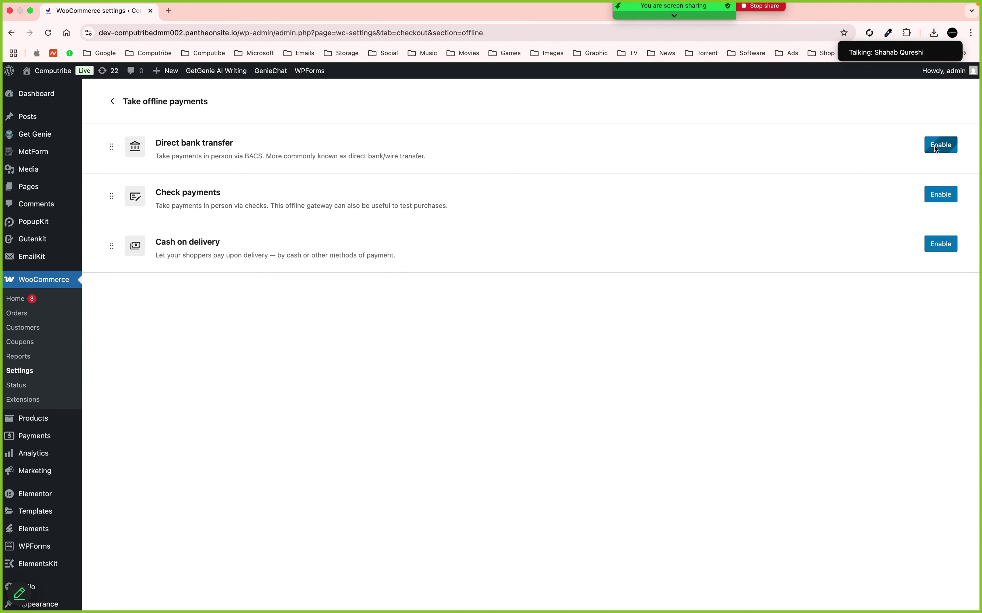
left_click(939, 244)
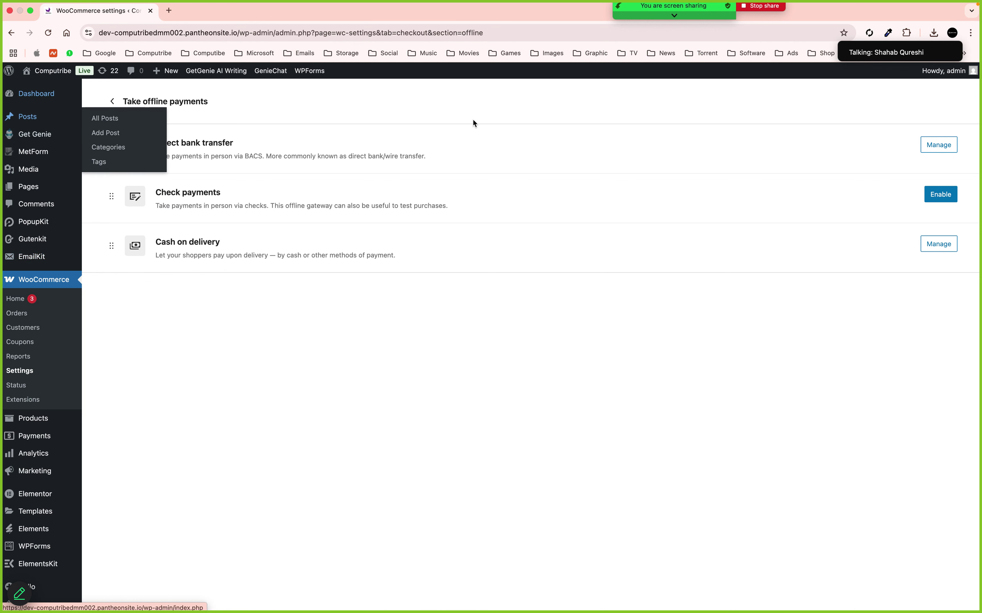
left_click(939, 146)
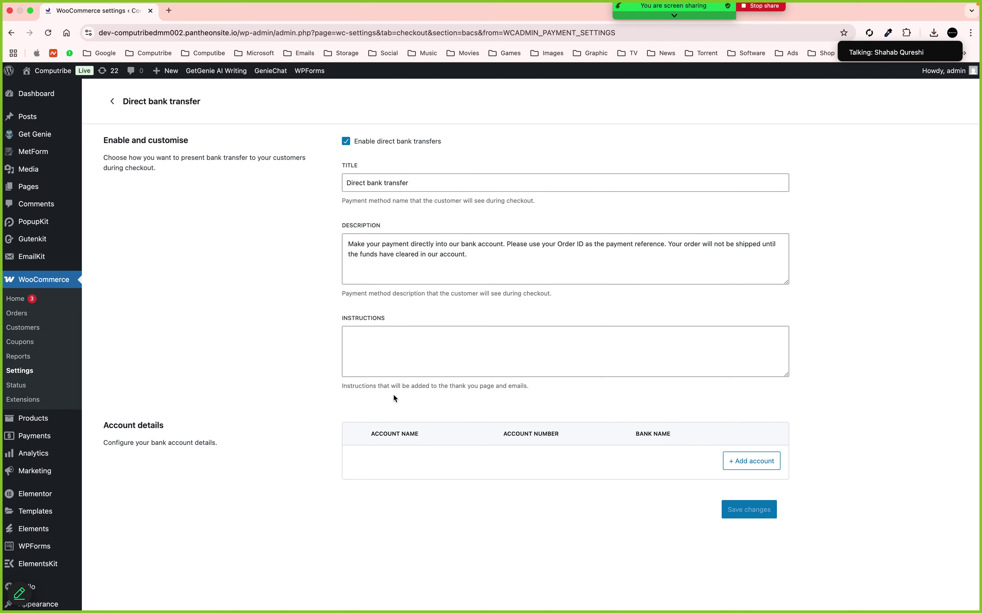
Start a new bank account with country Pakistan and enter the account holder's name
left_click(726, 463)
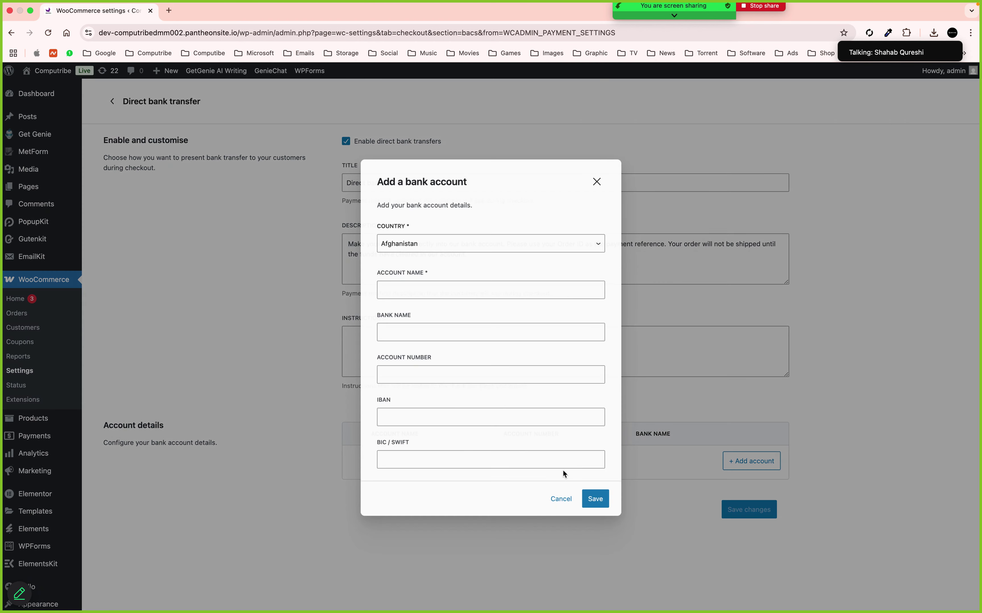
left_click(425, 247)
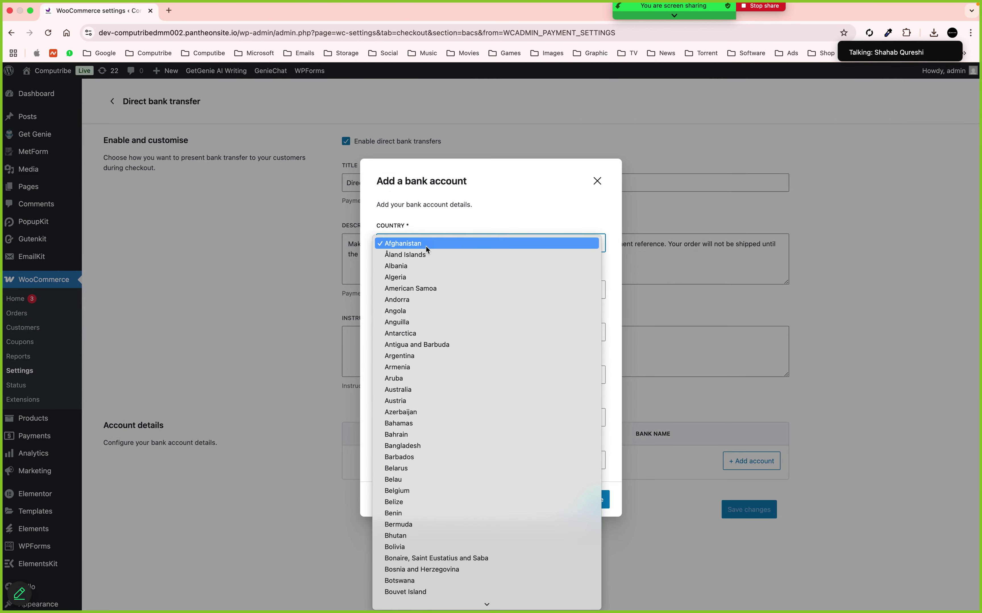
type("pak")
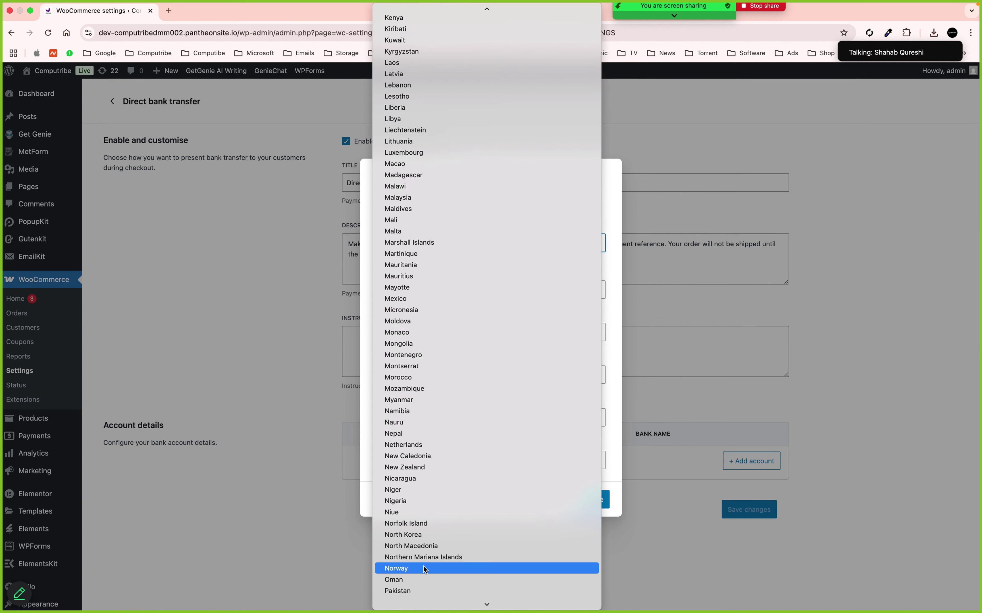
left_click(408, 587)
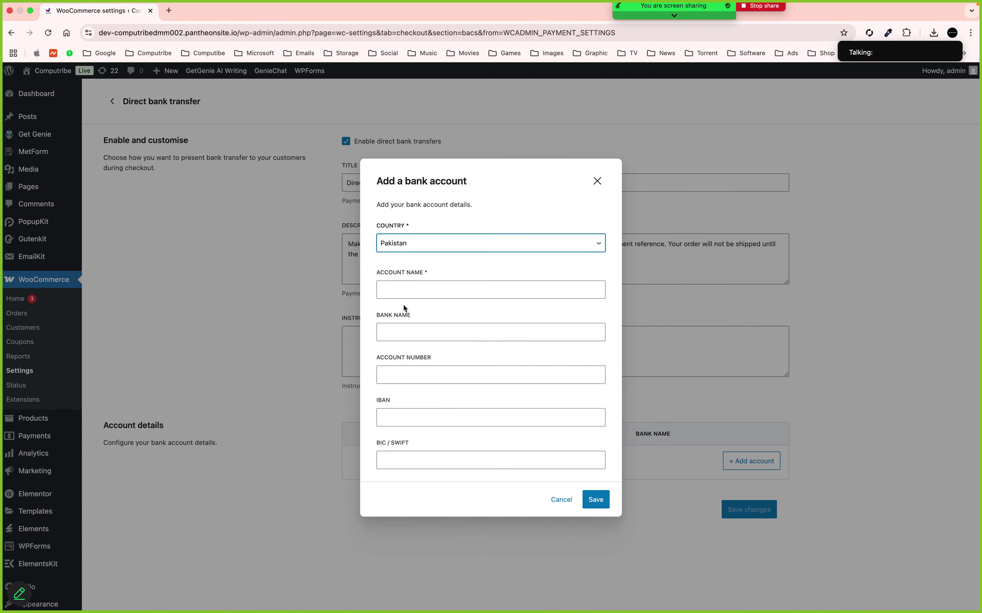
left_click(410, 292)
left_click(410, 293)
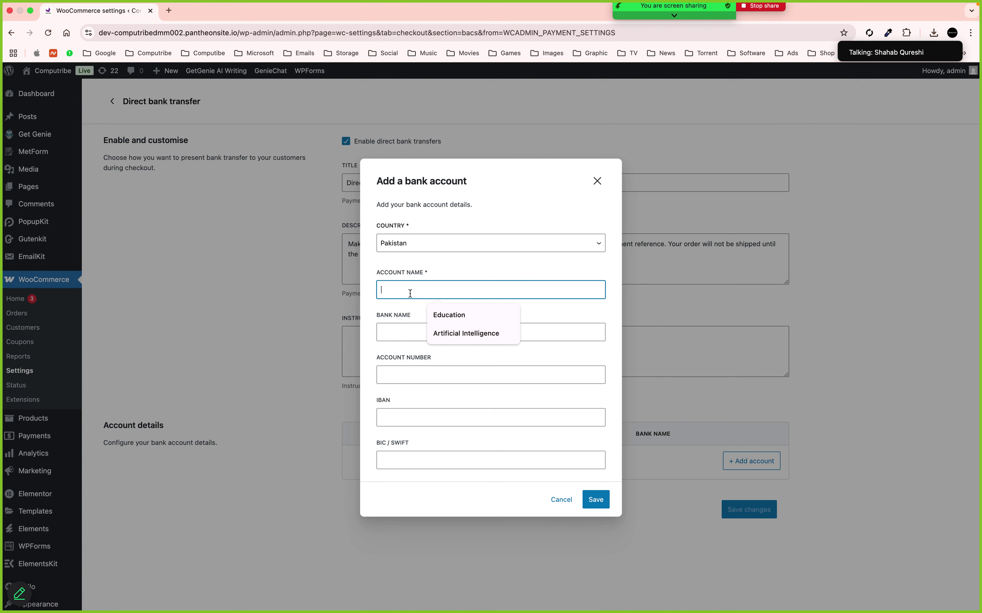
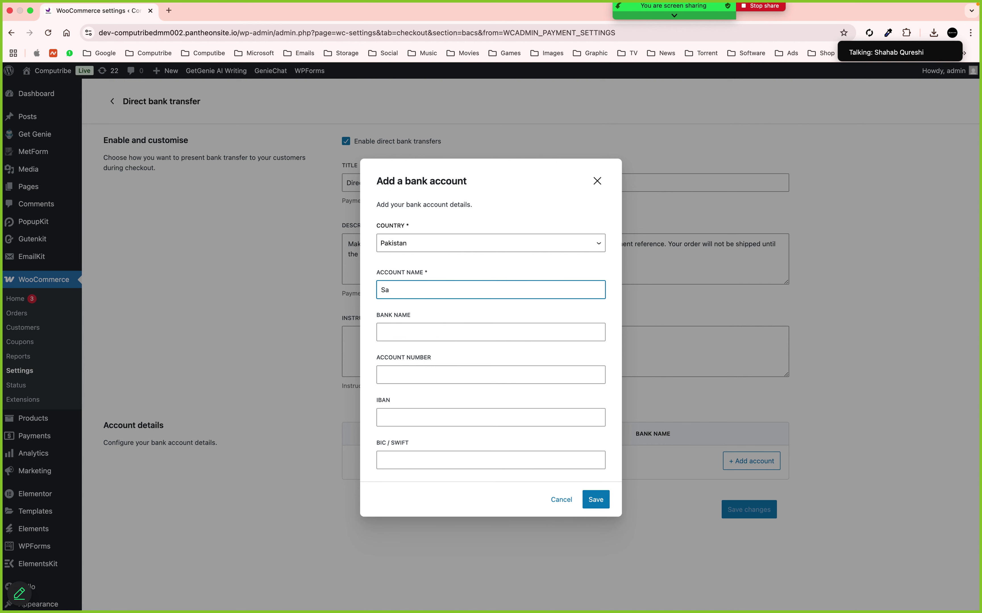
Enter bank name Meezan Bank and the account number, add the account, and save changes
left_click(403, 331)
type("Mee")
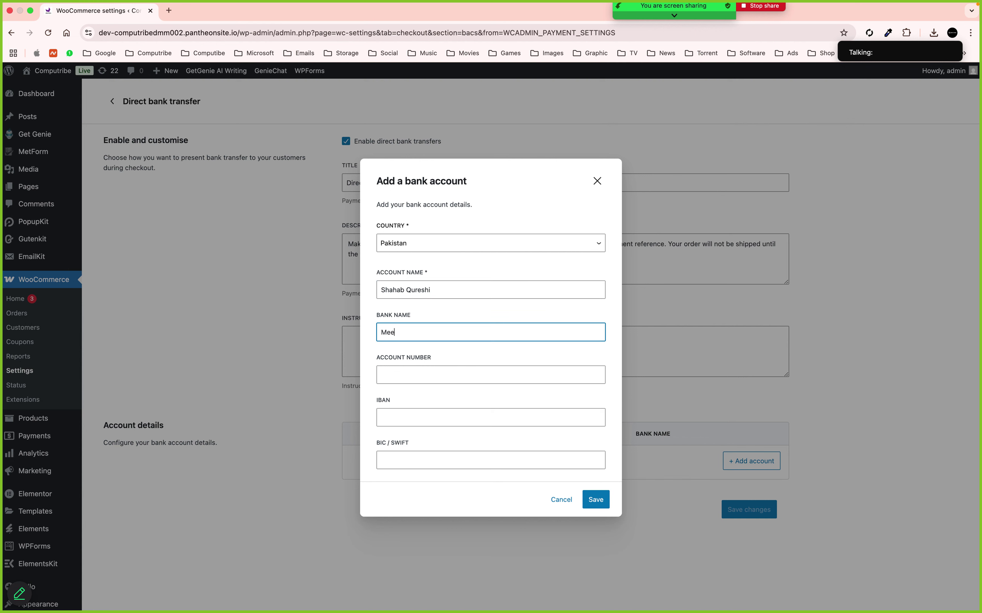
type("zan bba")
type("nk")
key("BackSpace")
key("BackSpace")
type("B")
left_click(417, 374)
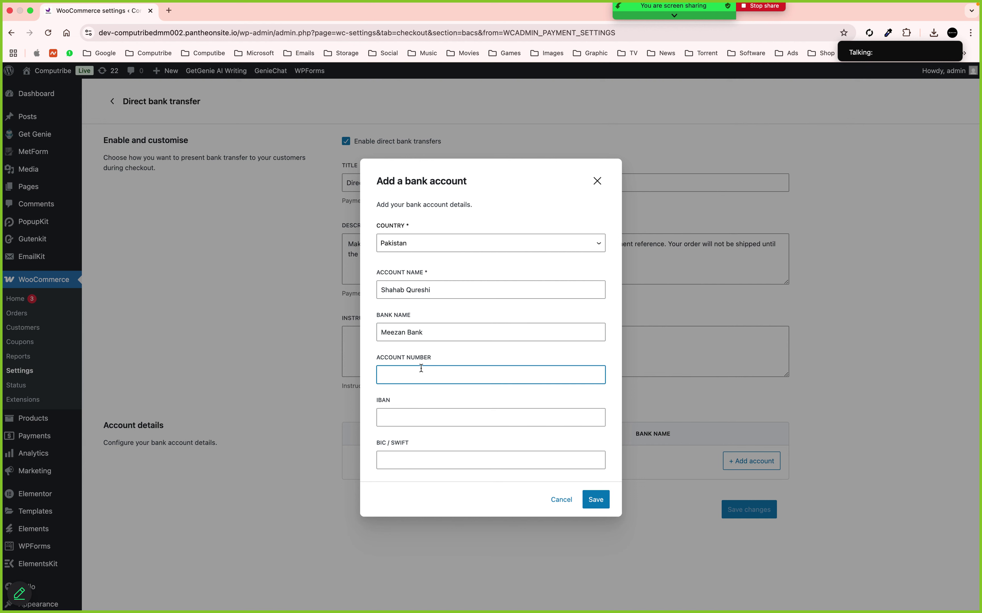
left_click_drag(418, 374, 438, 374)
left_click(598, 502)
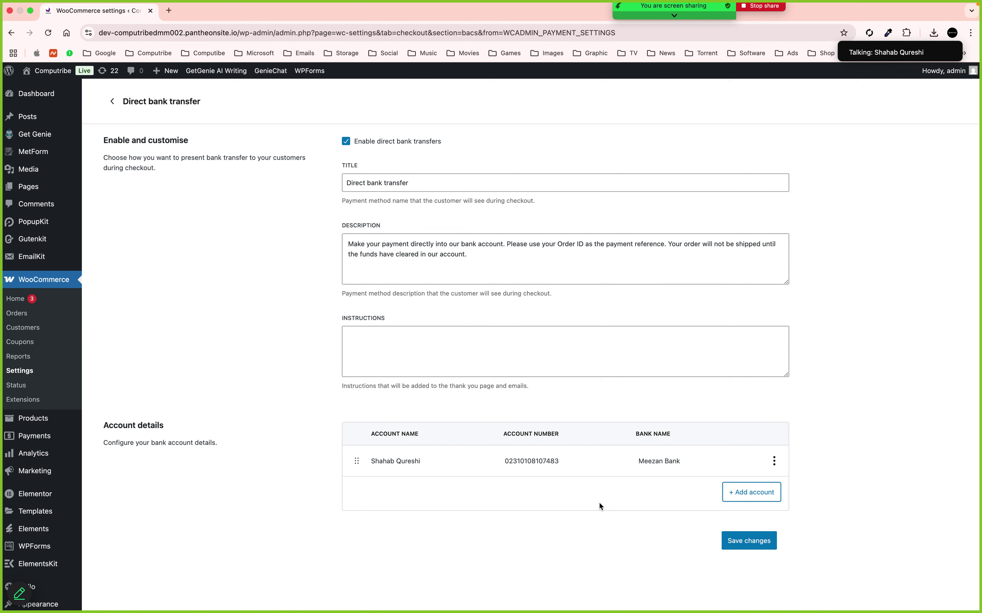
left_click(743, 539)
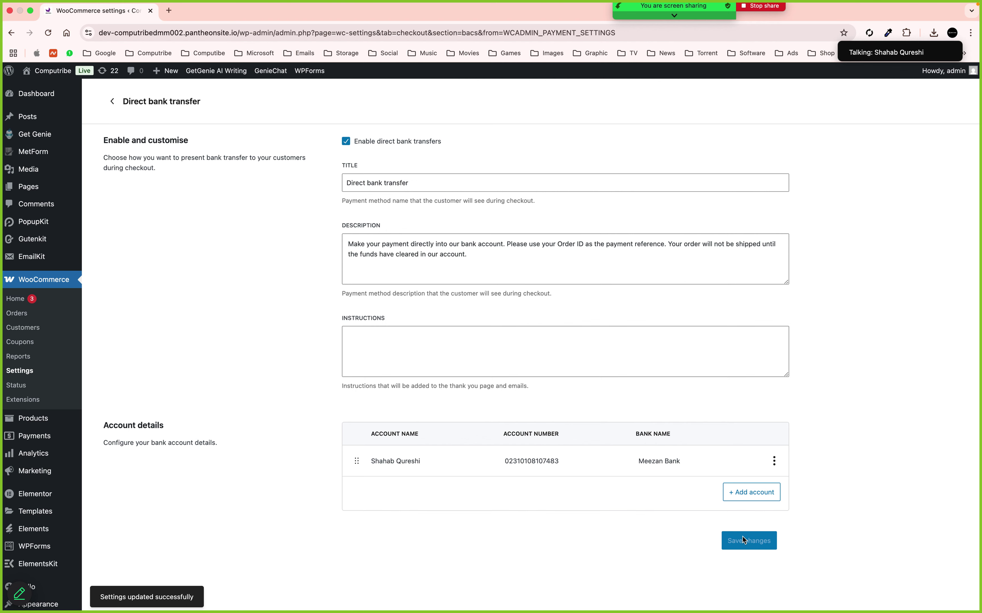
Return from the Direct bank transfer settings to the Take offline payments list
left_click(116, 105)
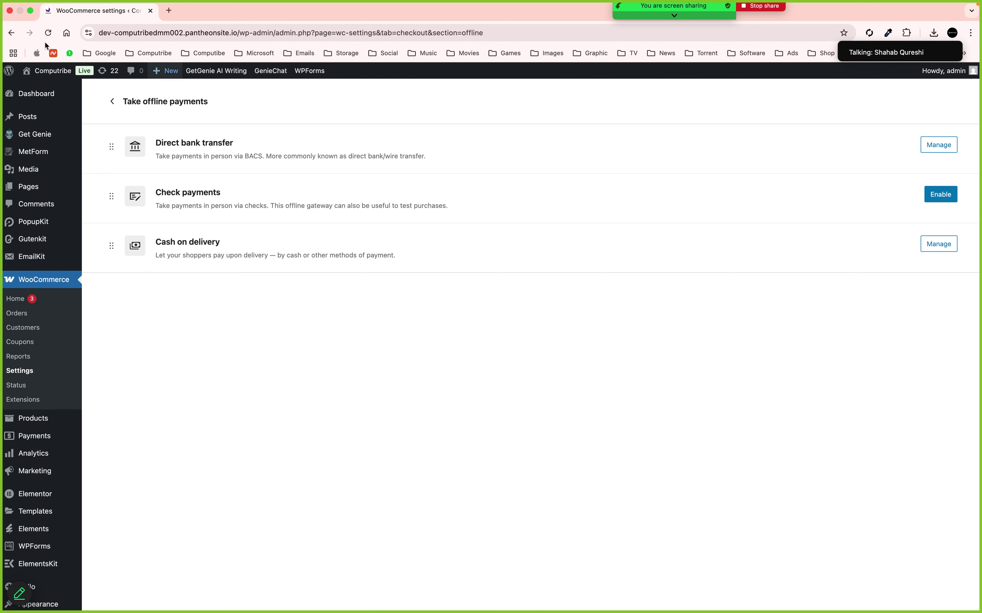
Go from the store's front page to the /shop page
left_click(47, 76)
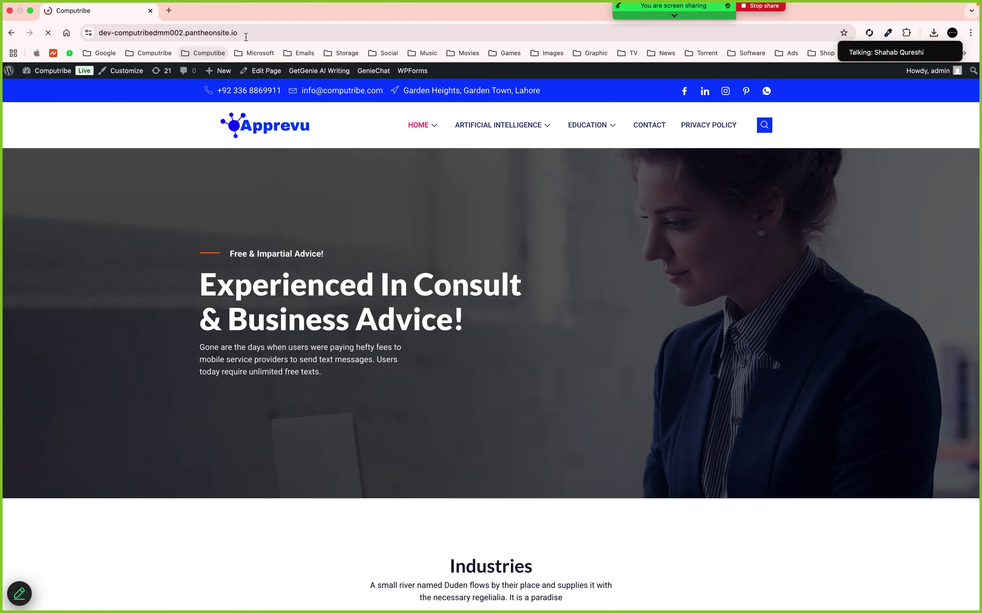
left_click(250, 32)
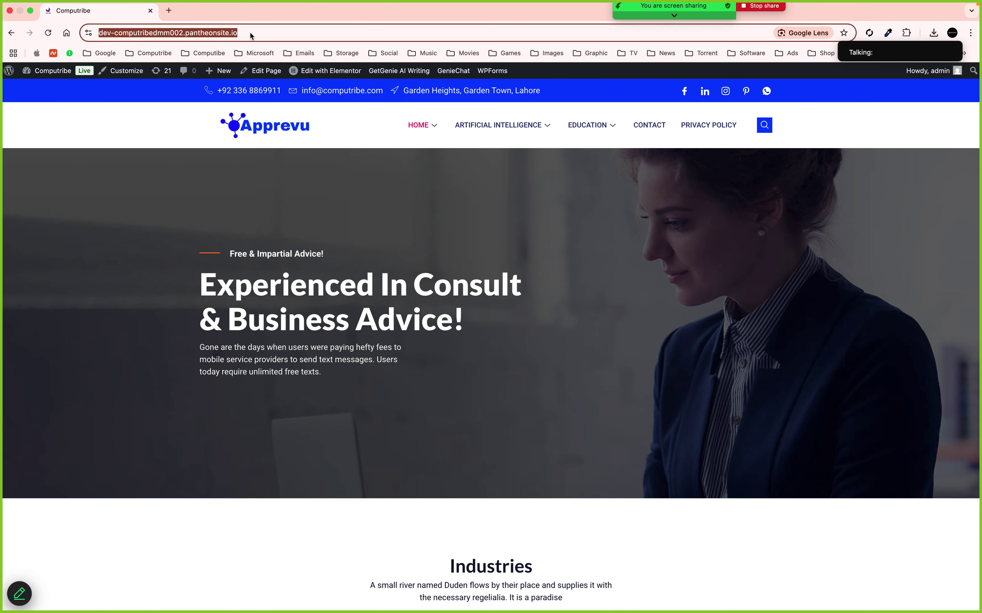
type("/")
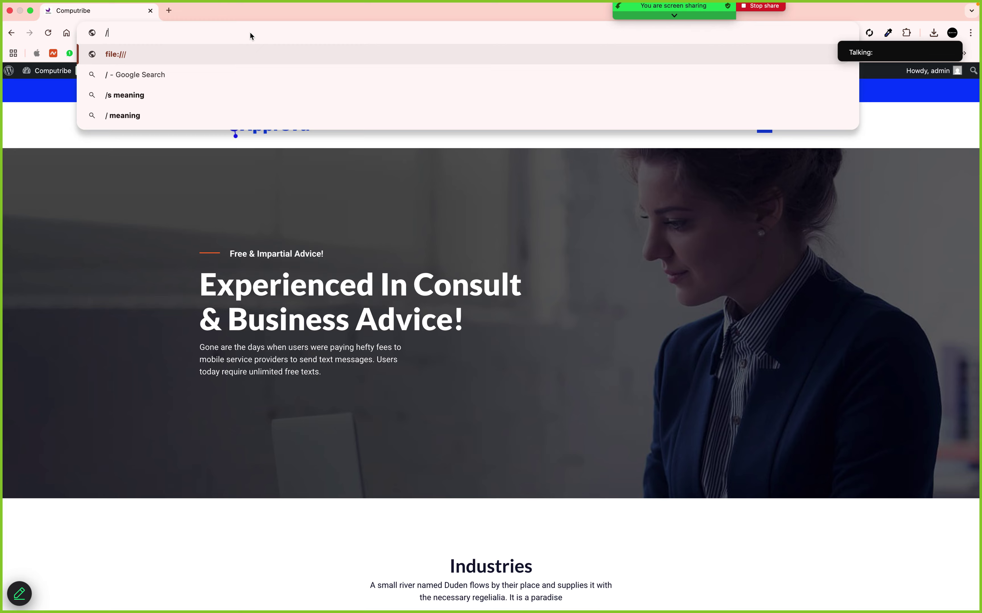
key("BackSpace")
left_click(48, 33)
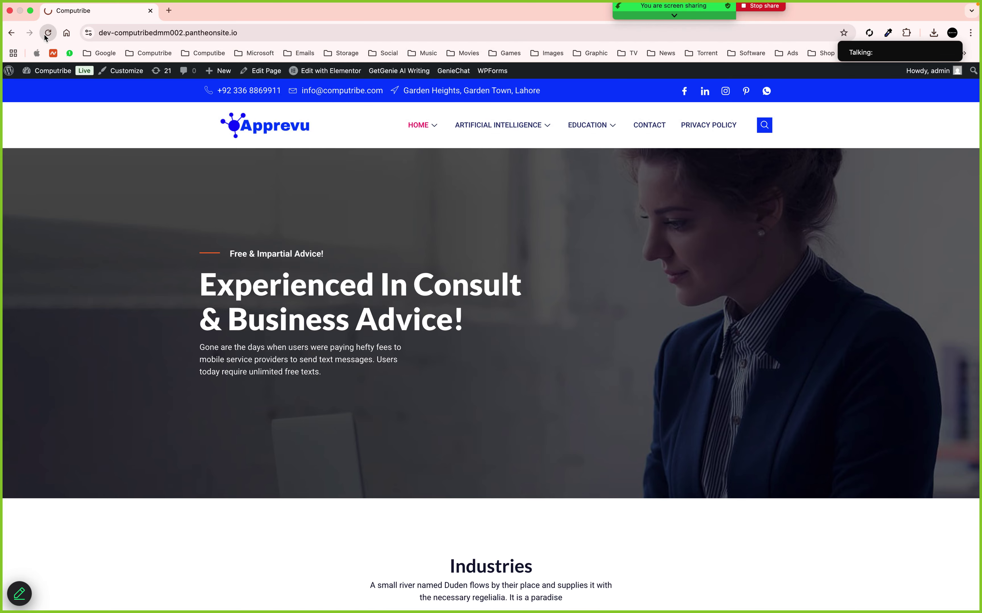
left_click(316, 33)
left_click(316, 33)
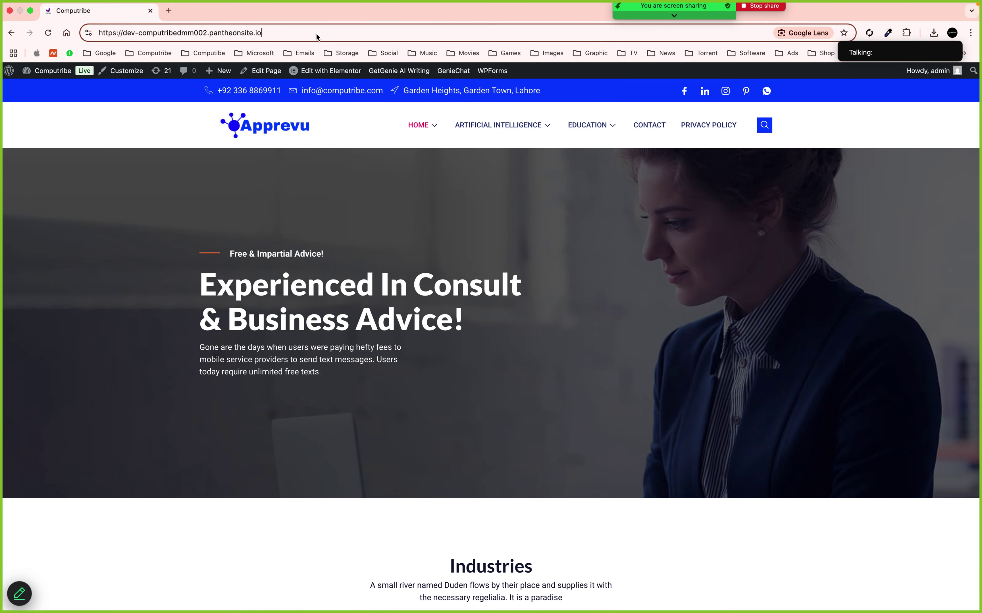
type("/")
type("shop")
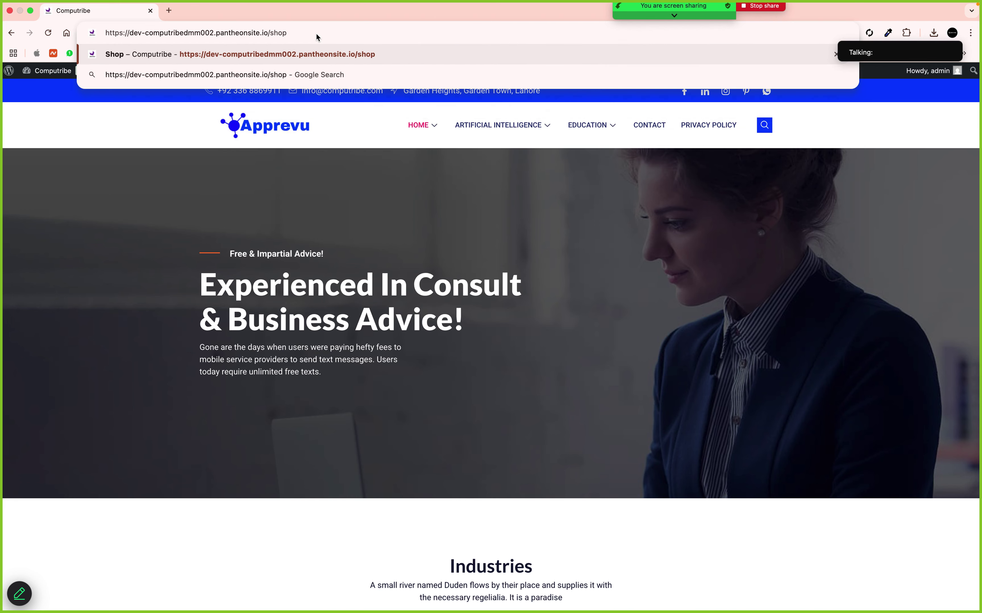
key("Return")
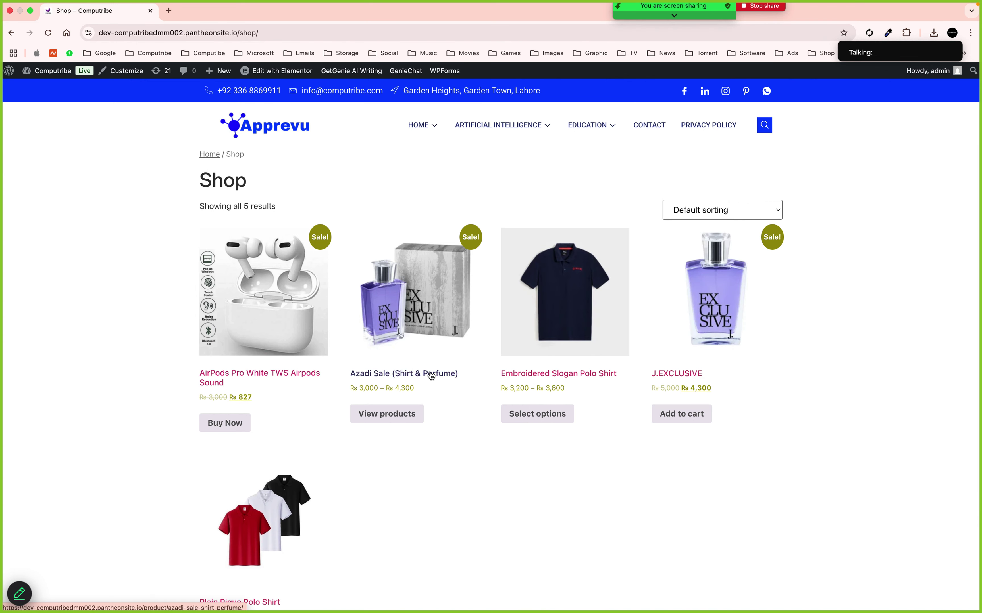
Add one J.EXCLUSIVE to the cart, view the Rs 4,300 cart, and expand the coupon field
left_click(697, 377)
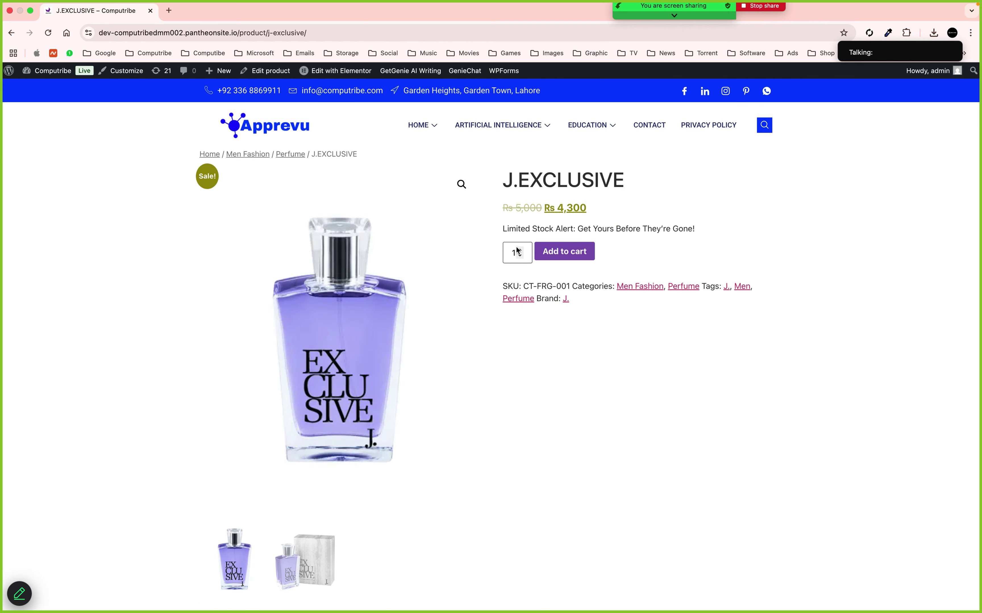
left_click(587, 253)
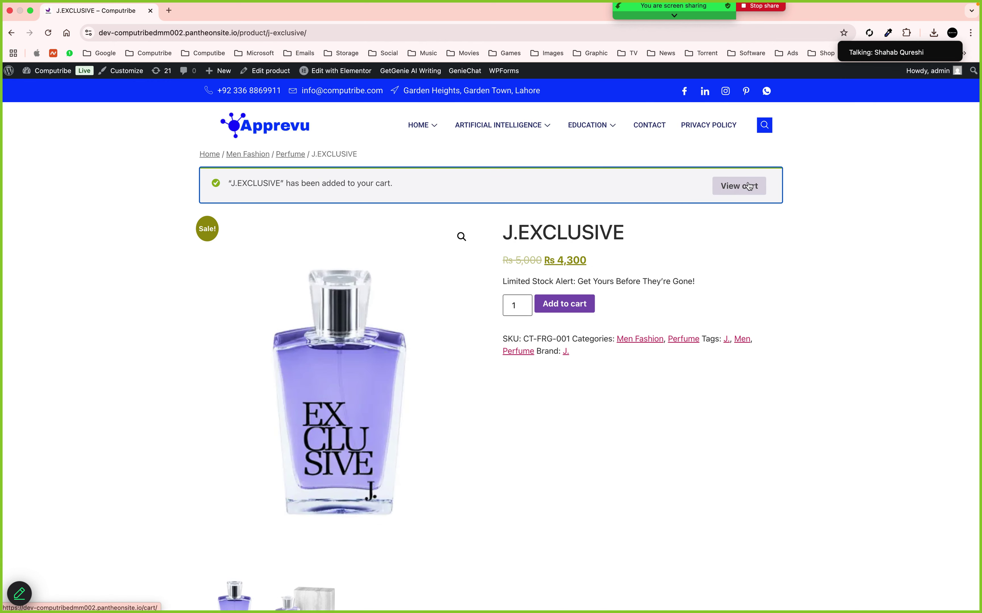
left_click(737, 190)
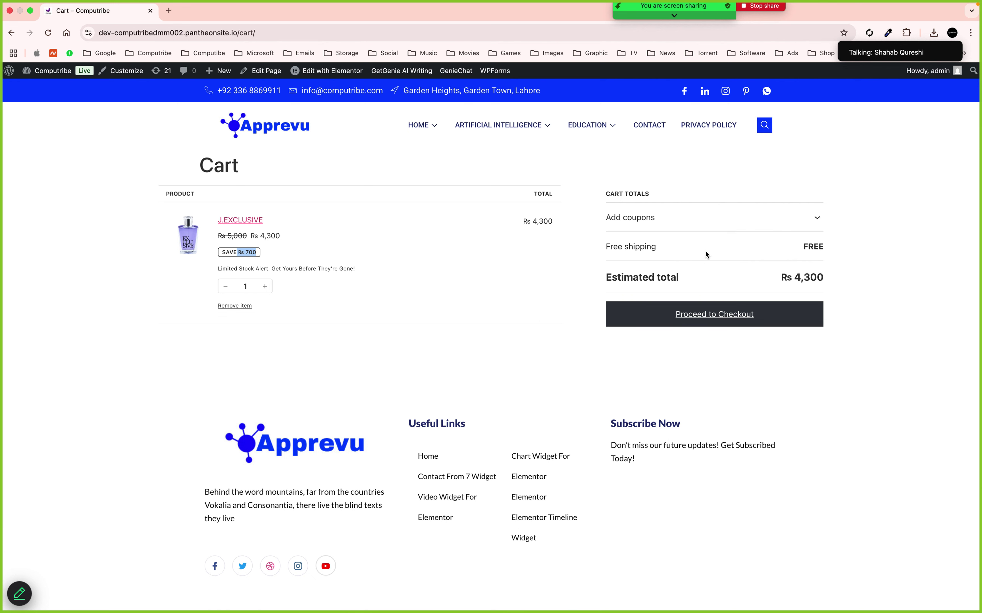
left_click(816, 217)
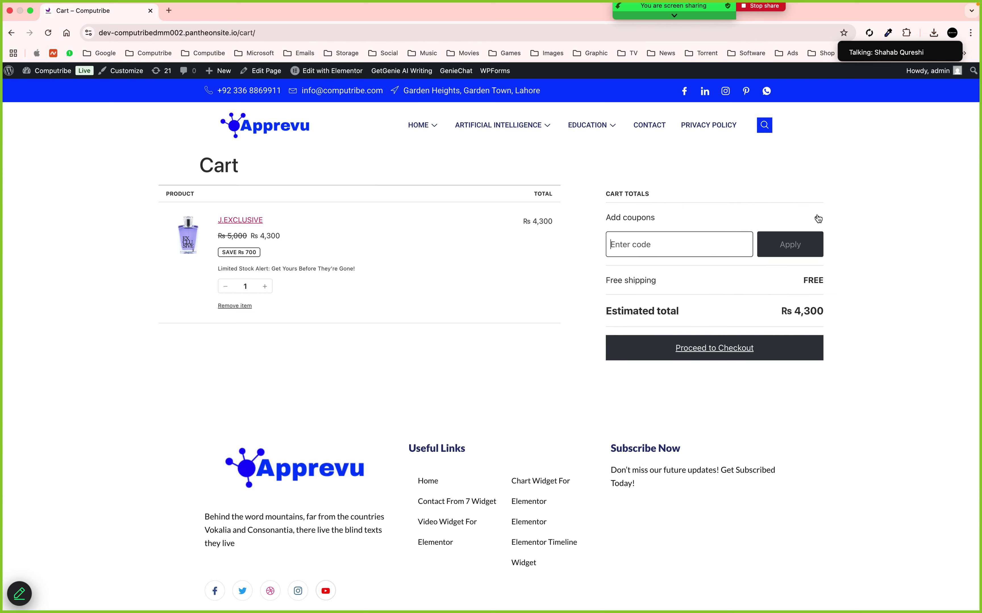
left_click(630, 244)
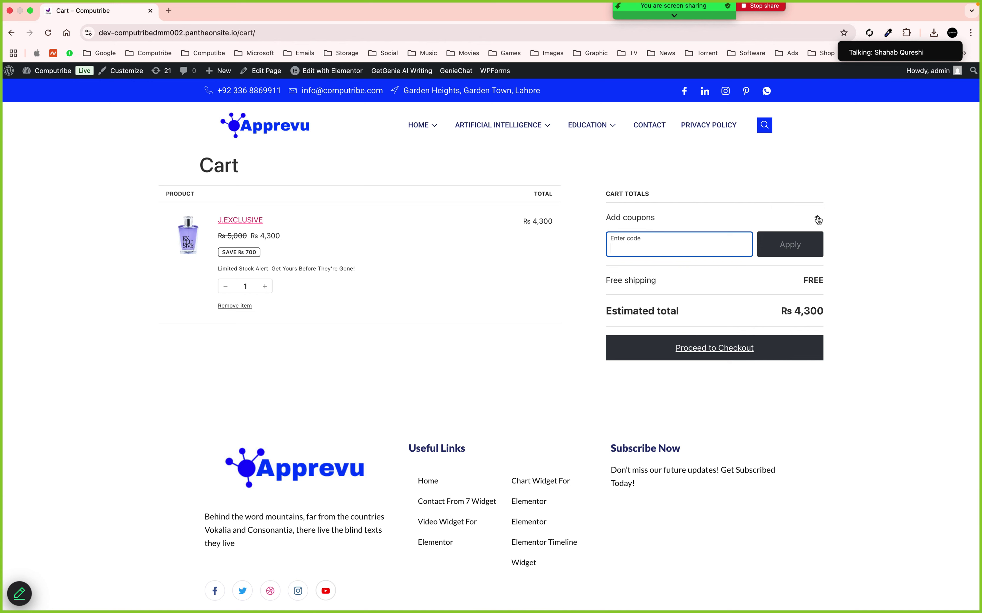
Collapse the coupon section and proceed to checkout with the J.EXCLUSIVE order
left_click(818, 219)
left_click(714, 317)
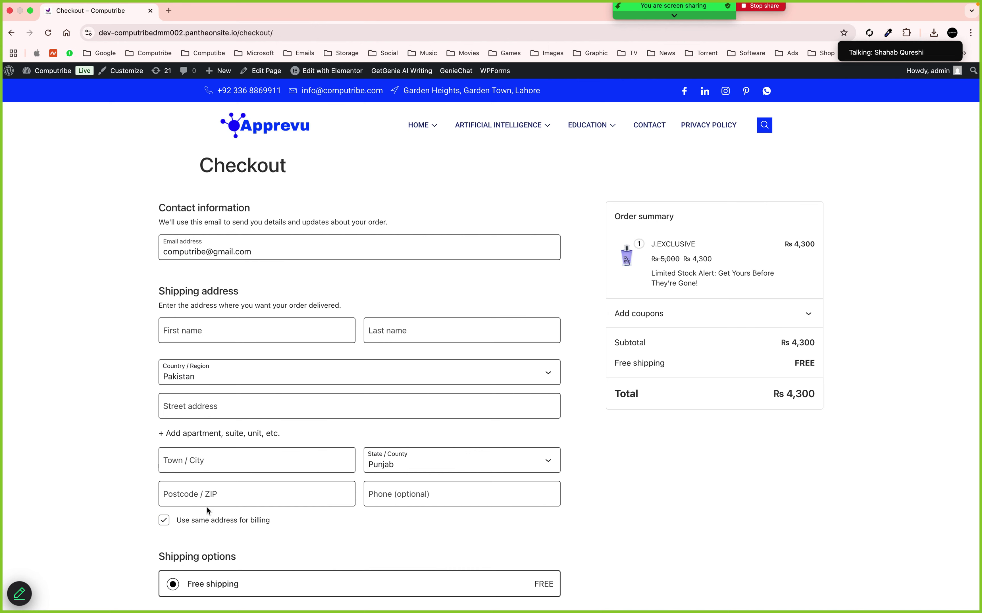
Enter the customer's first and last name in the shipping form
scroll(207, 508, "down", 3)
scroll(207, 507, "up", 3)
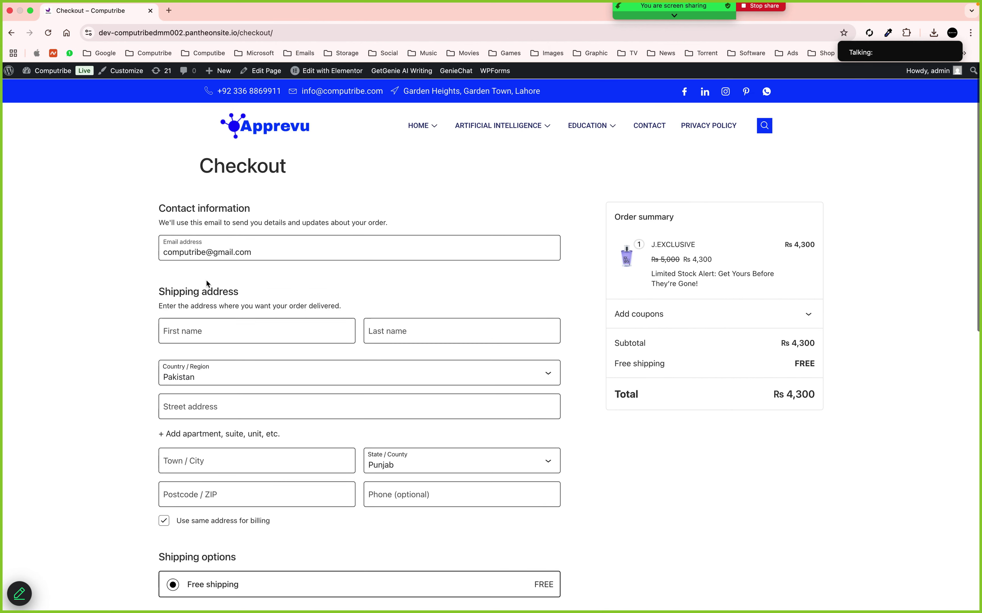
left_click(200, 329)
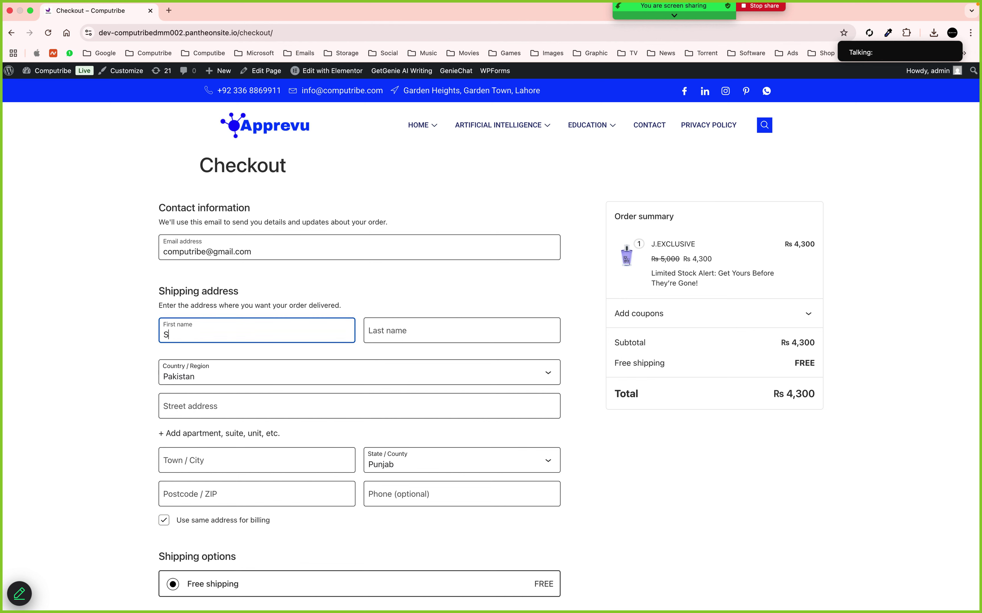
left_click(358, 331)
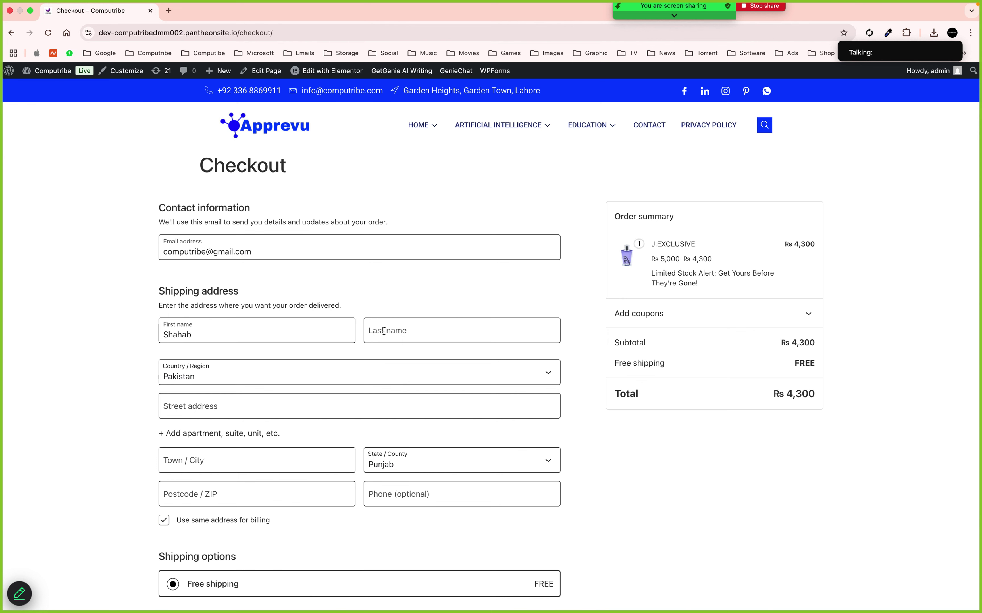
left_click(375, 330)
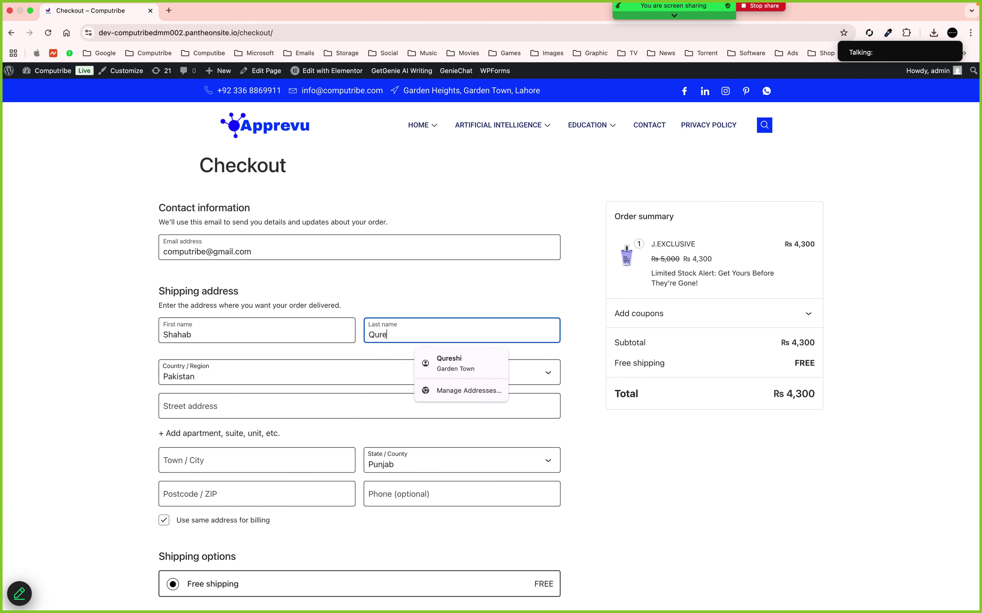
Fill in the customer's street address, town/city, postcode and phone number
left_click(240, 398)
type("Gard")
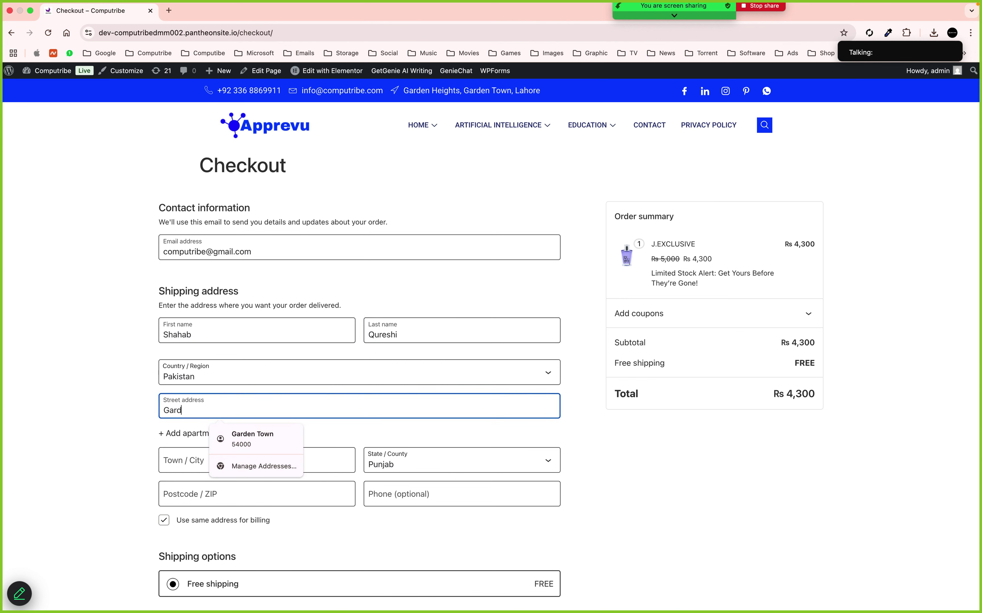
type("en Town")
left_click(184, 448)
type("L")
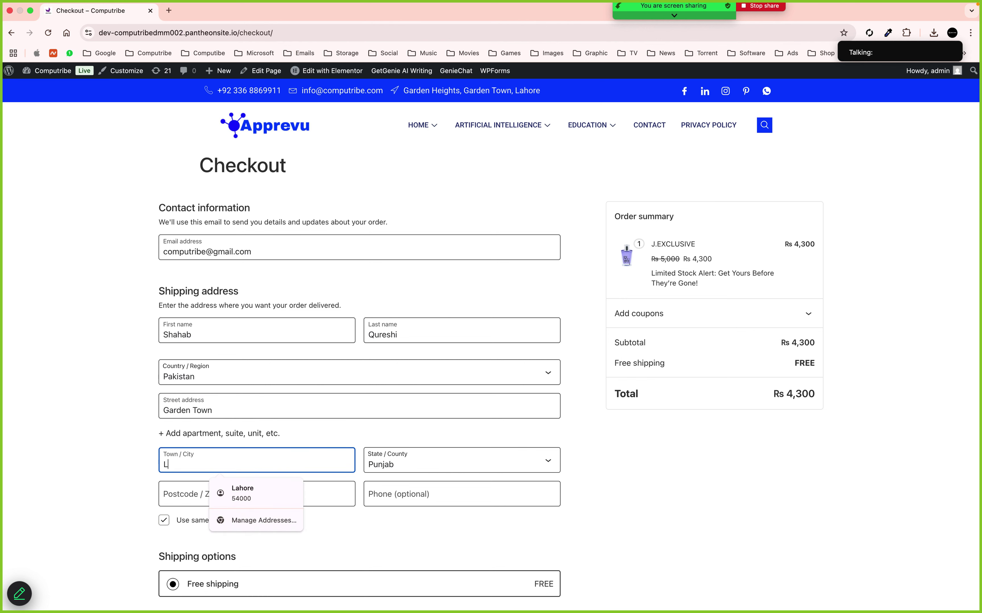
type("ahore")
left_click(180, 492)
type("540")
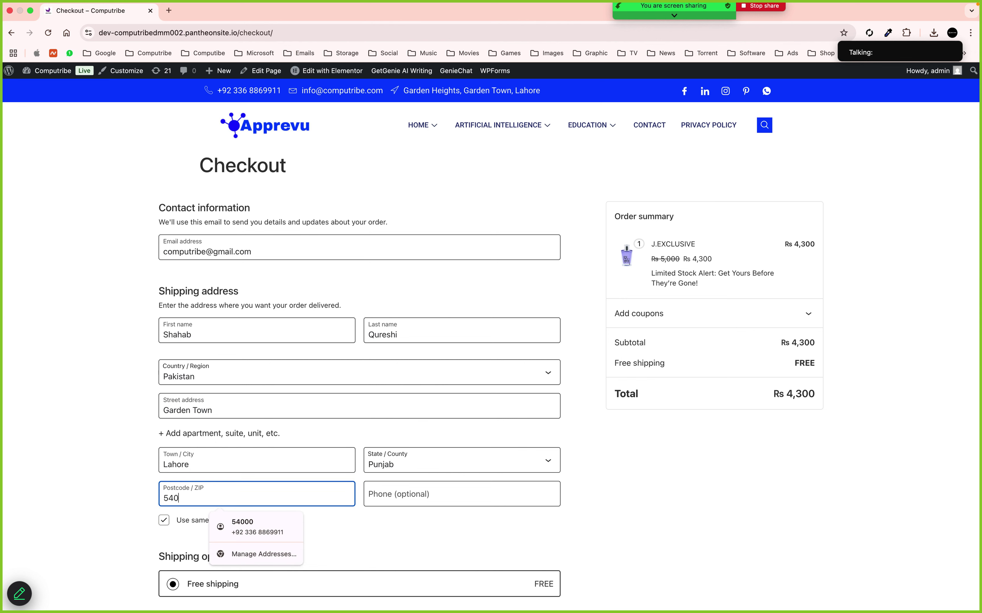
type("00")
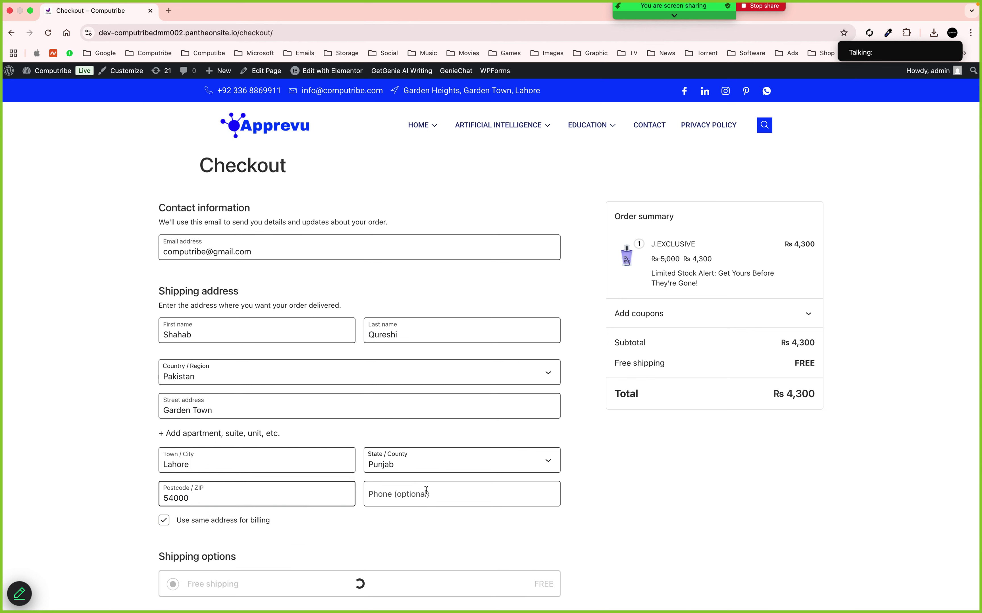
left_click(426, 491)
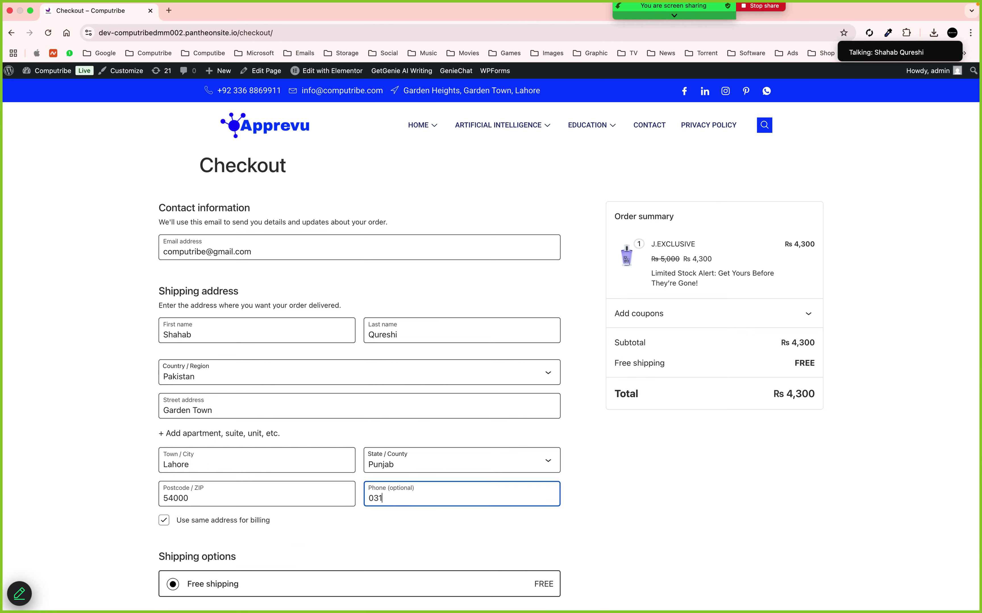
left_click(680, 501)
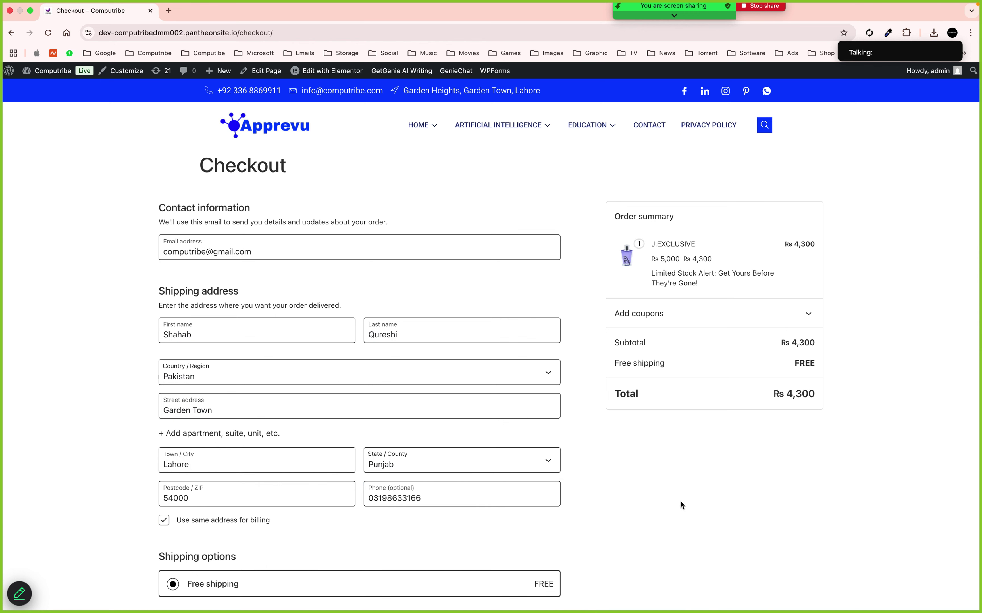
scroll(377, 327, "down", 3)
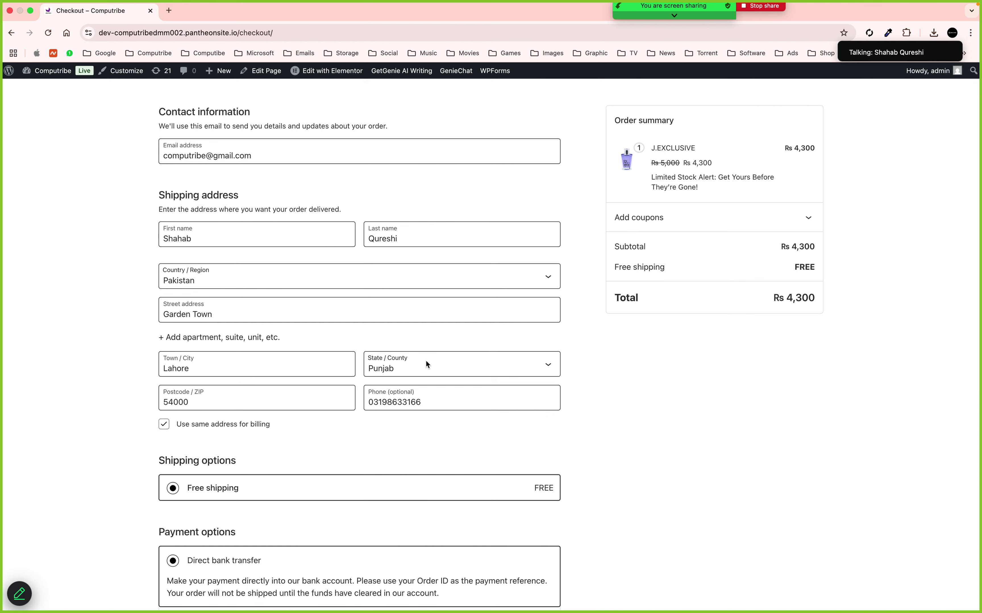
Choose Direct bank transfer as payment and place the Rs 4,300 J.EXCLUSIVE order
scroll(426, 361, "down", 5)
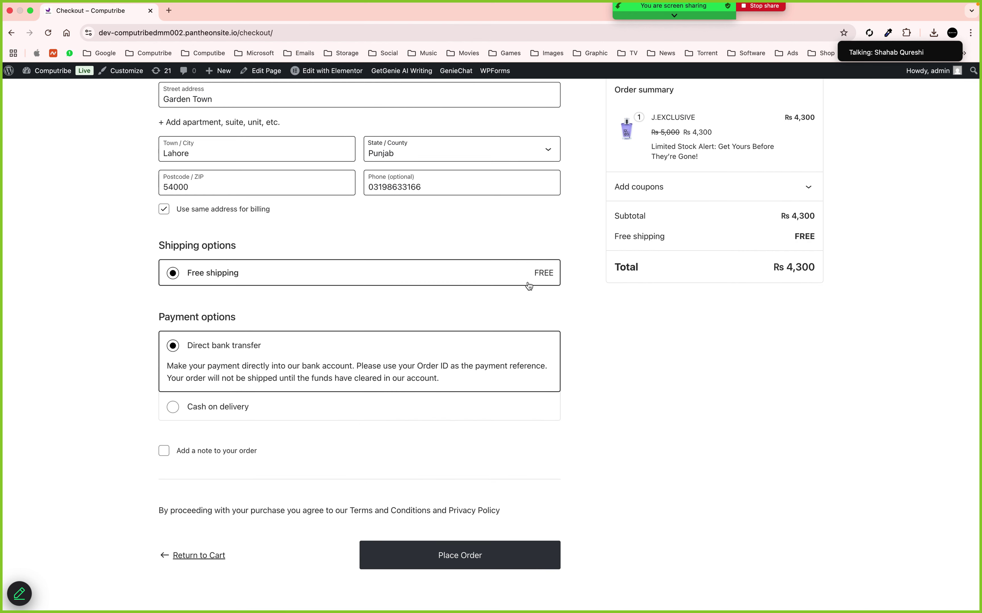
left_click(182, 415)
left_click(172, 347)
left_click(456, 559)
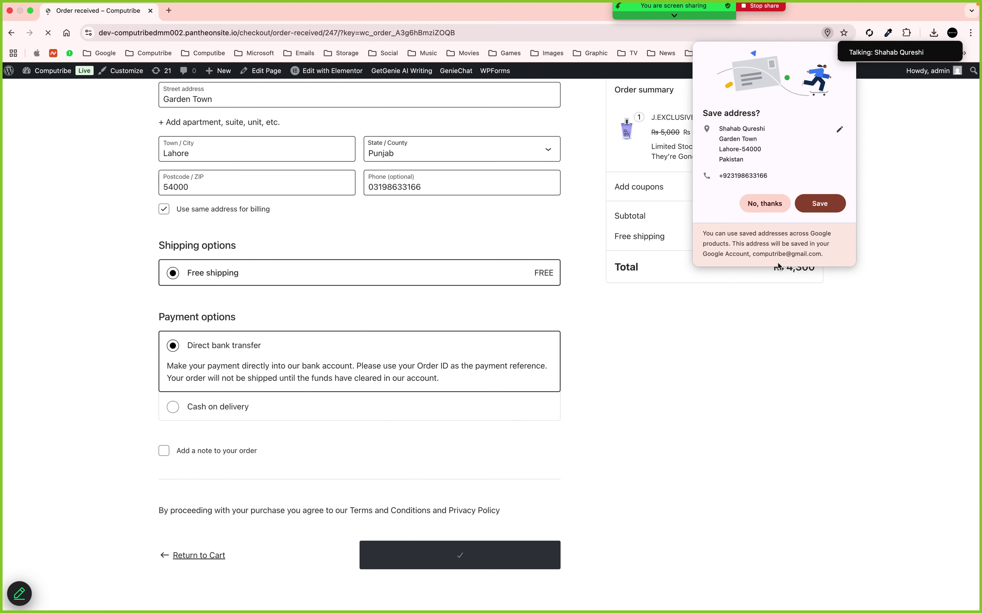
Decline saving the address, highlight the bank details on the order-received page, and open a new tab
left_click(764, 204)
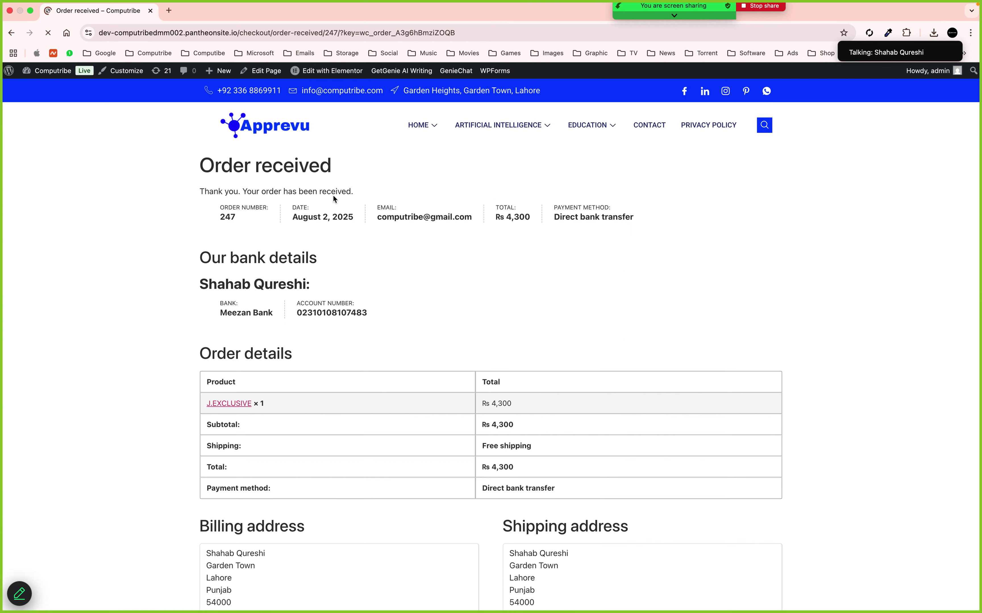
left_click_drag(251, 166, 322, 167)
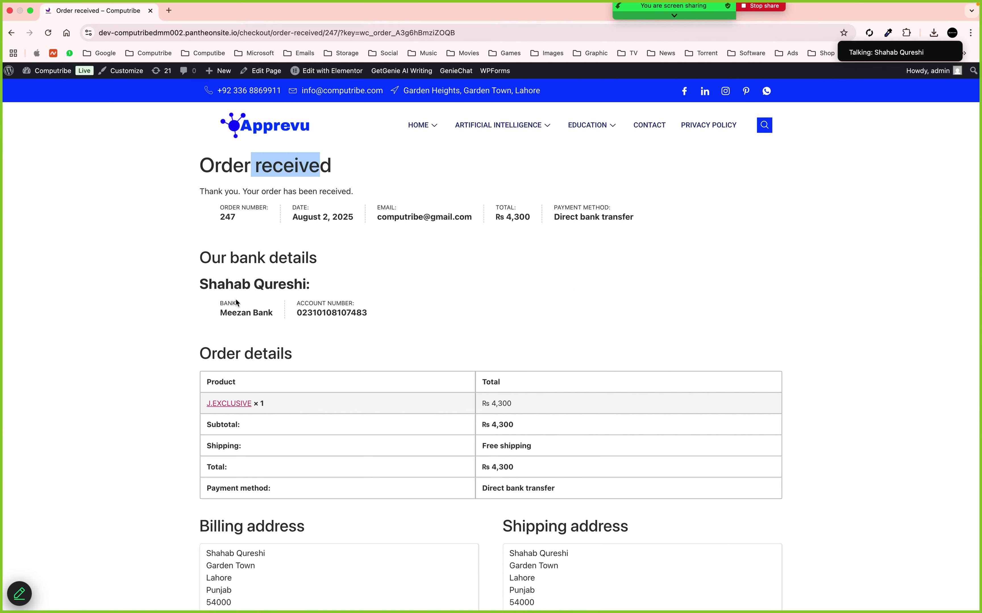
left_click_drag(200, 284, 308, 285)
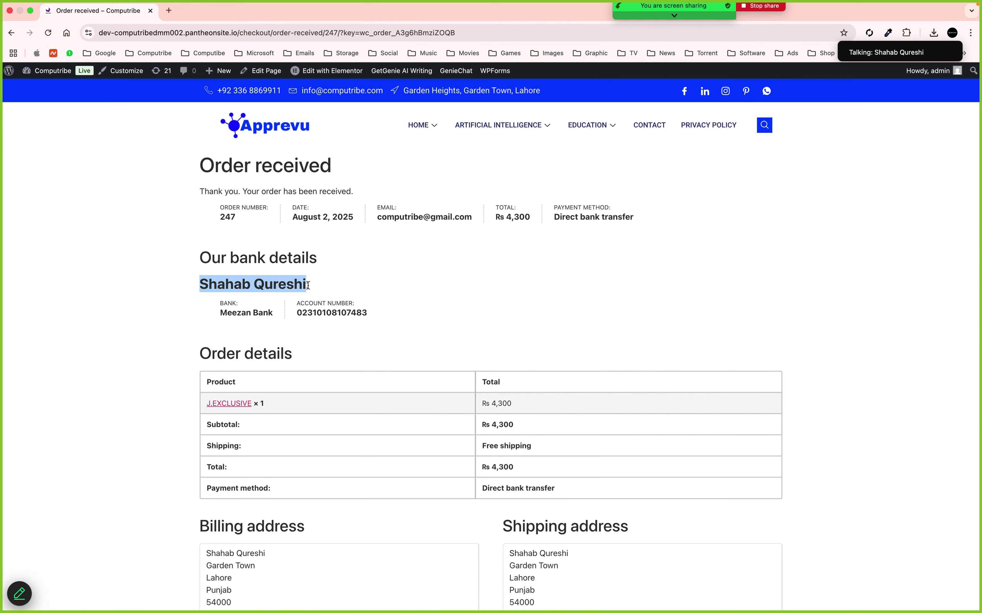
left_click_drag(221, 312, 381, 308)
left_click(424, 316)
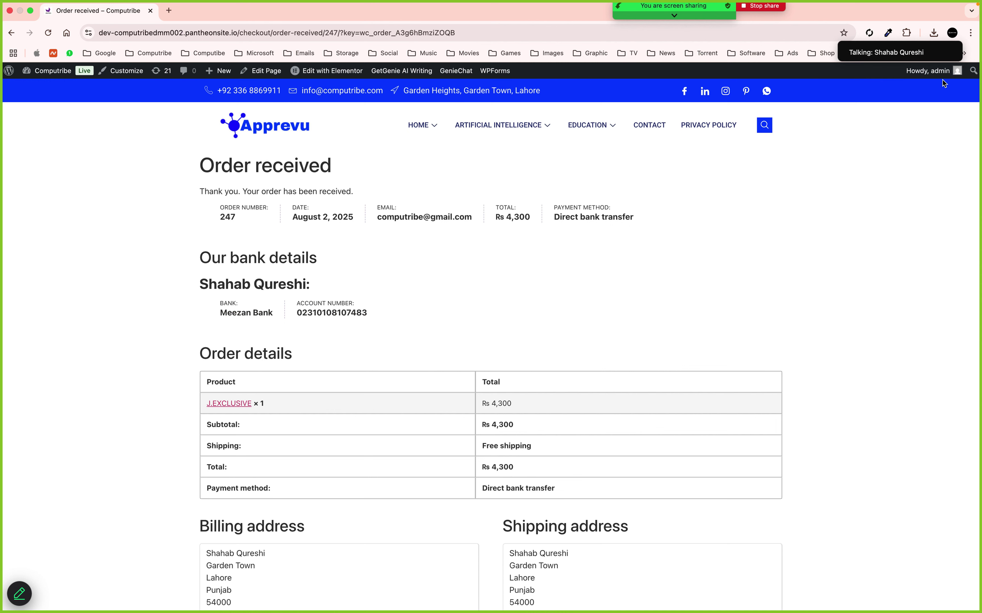
left_click_drag(908, 40, 840, 27)
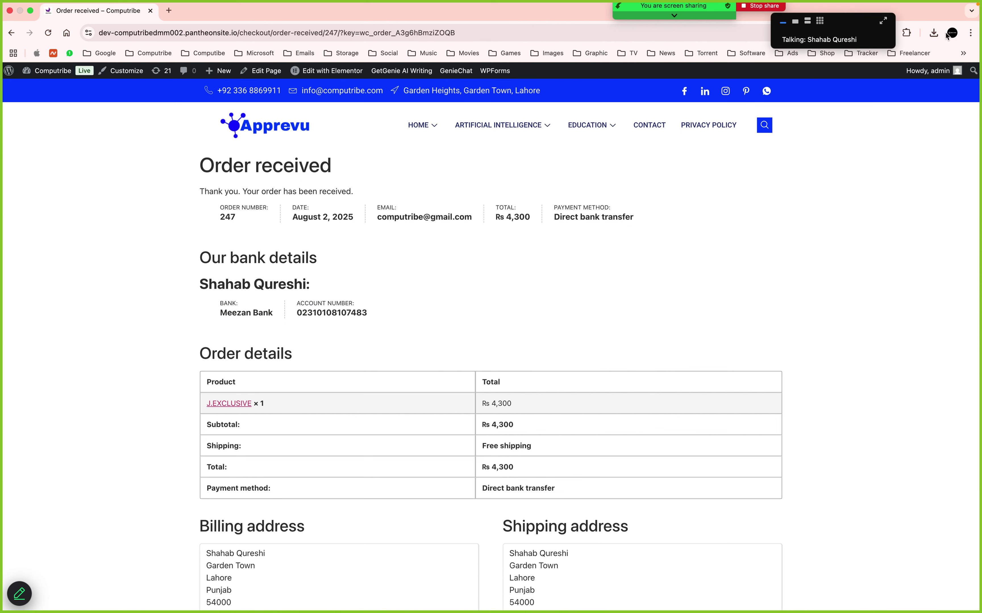
left_click(168, 11)
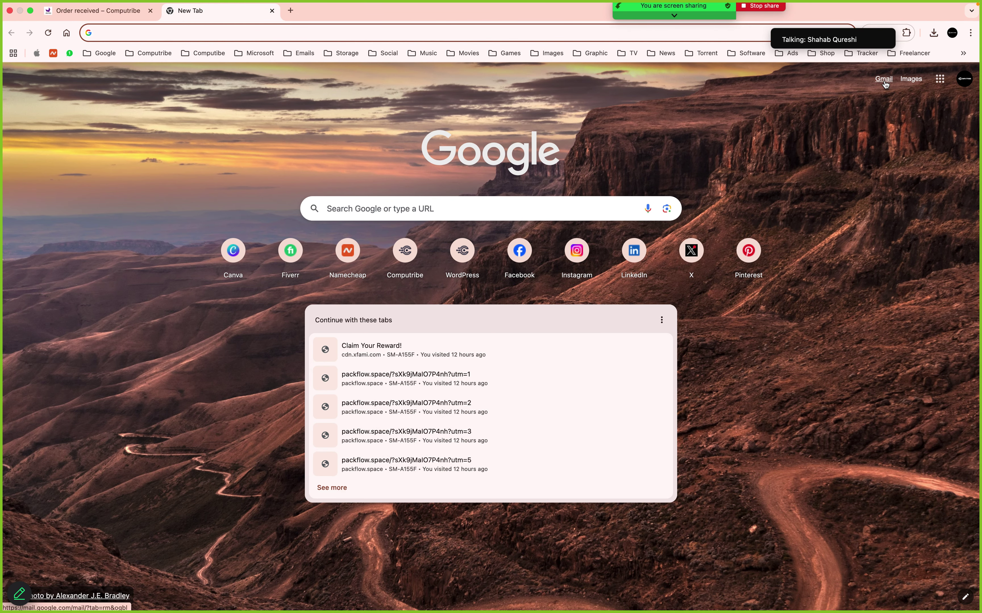
Check Gmail's All Mail and refreshed Spam folder, then close the Gmail tab
left_click(885, 80)
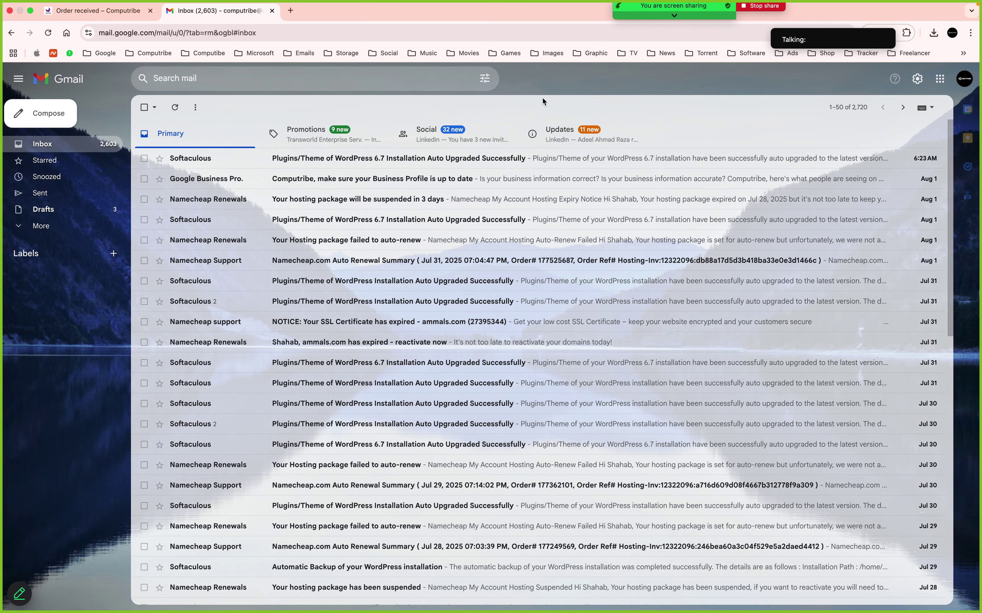
left_click(67, 227)
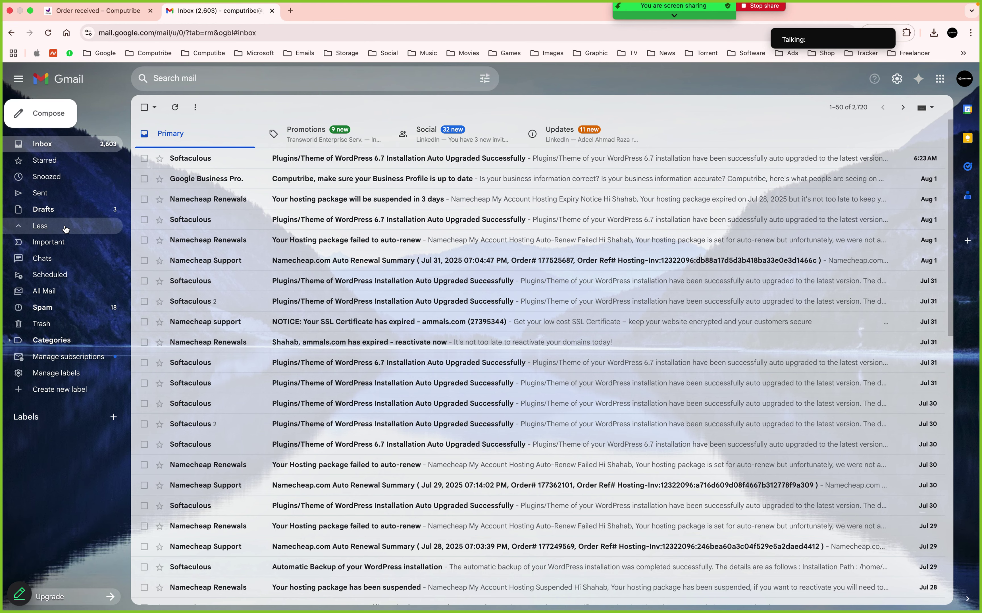
left_click(56, 289)
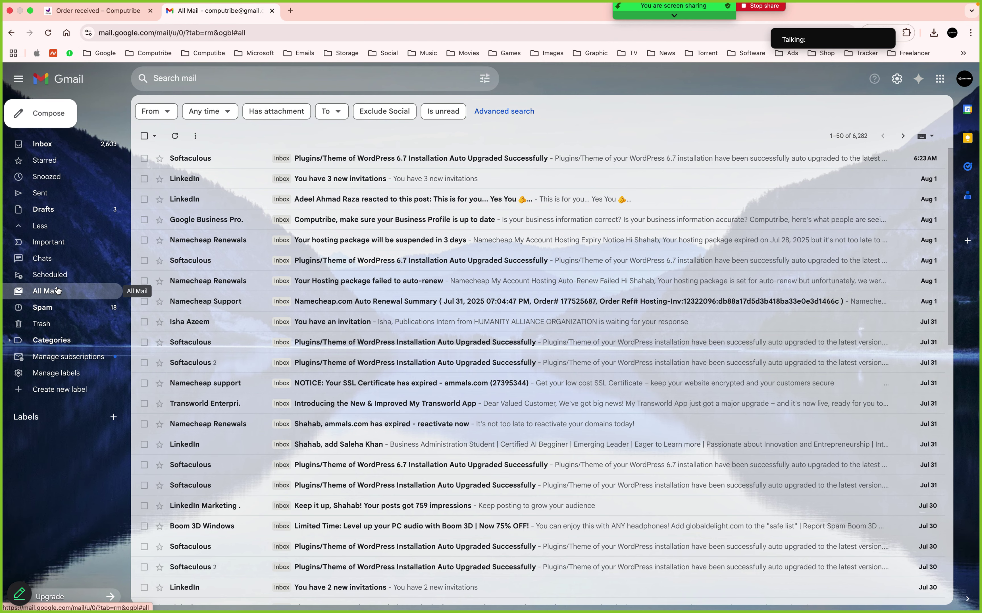
left_click(49, 309)
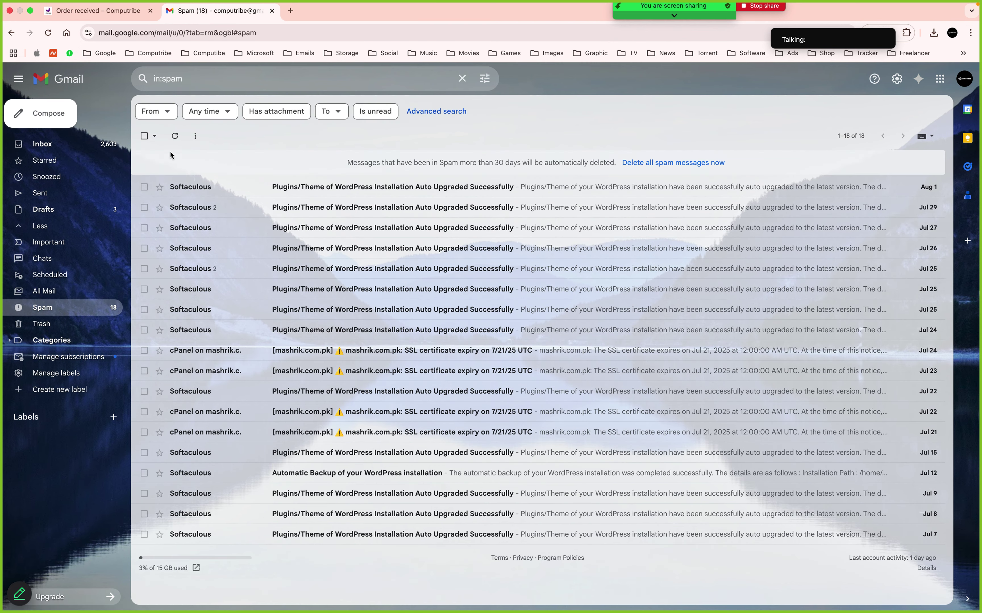
left_click(175, 137)
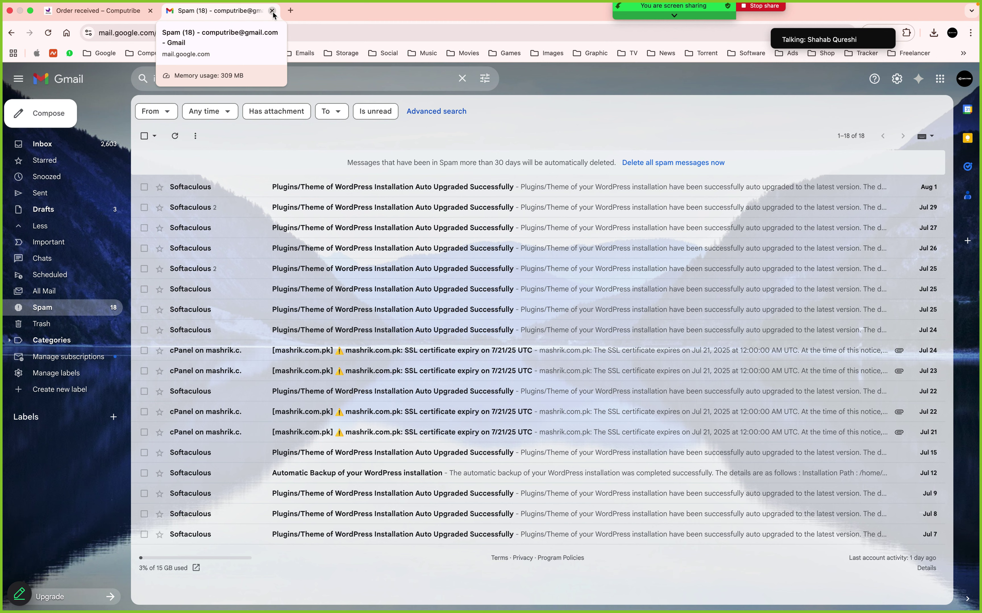
left_click(272, 13)
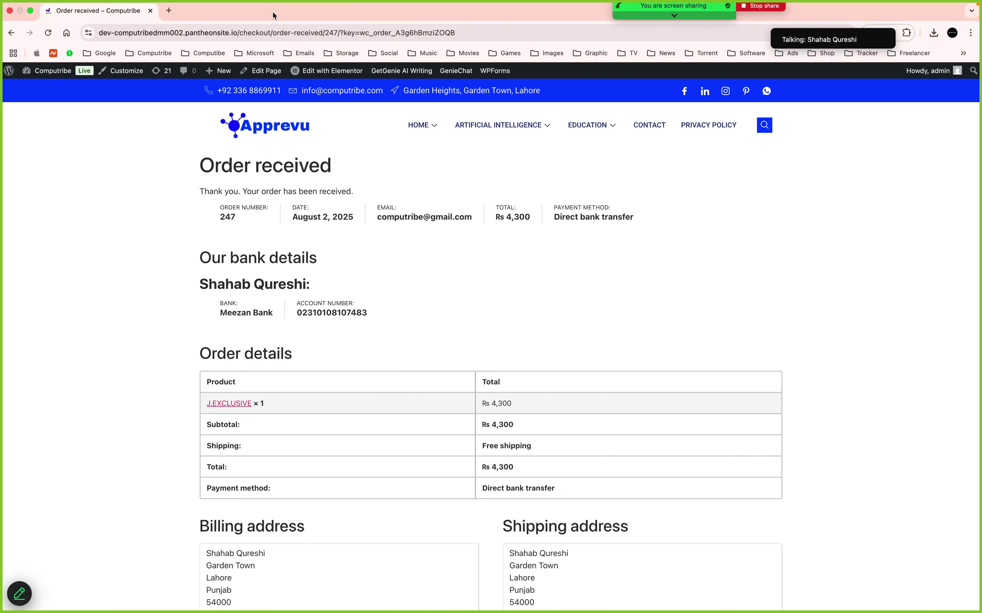
Review order 247's received page and its bank details, then go to the admin Dashboard
scroll(429, 339, "down", 2)
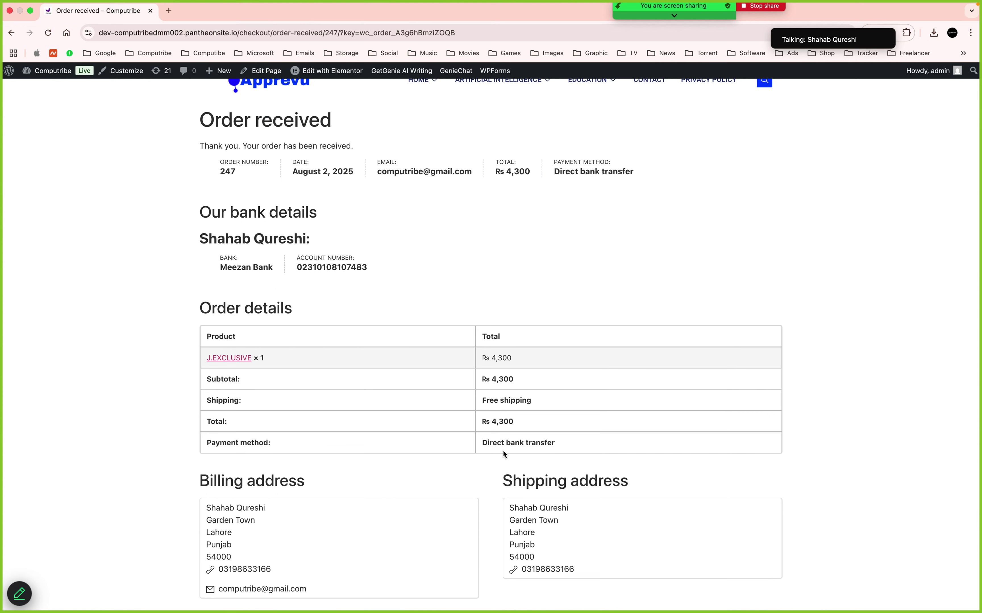
scroll(503, 451, "down", 5)
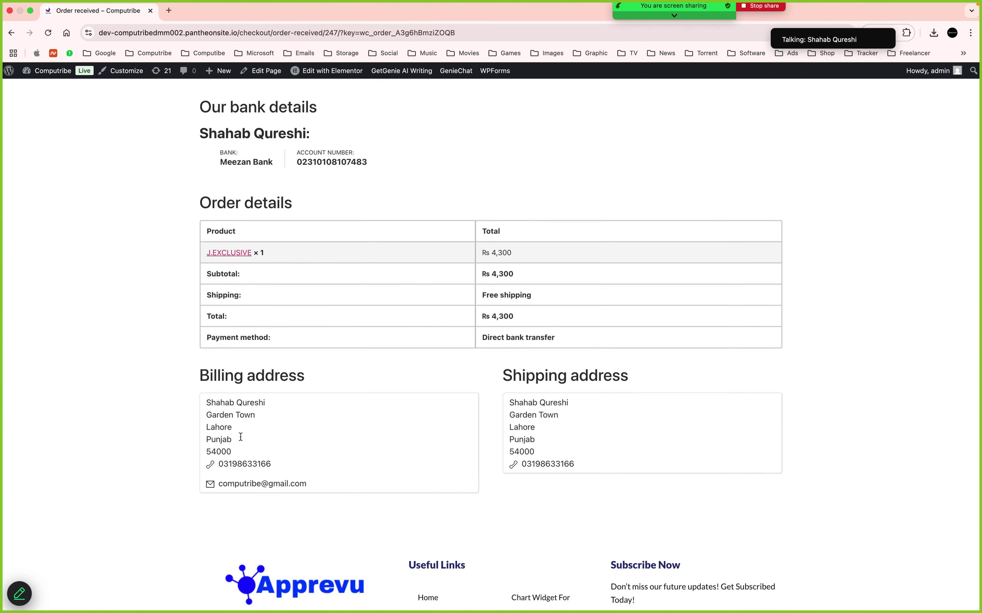
scroll(541, 442, "down", 5)
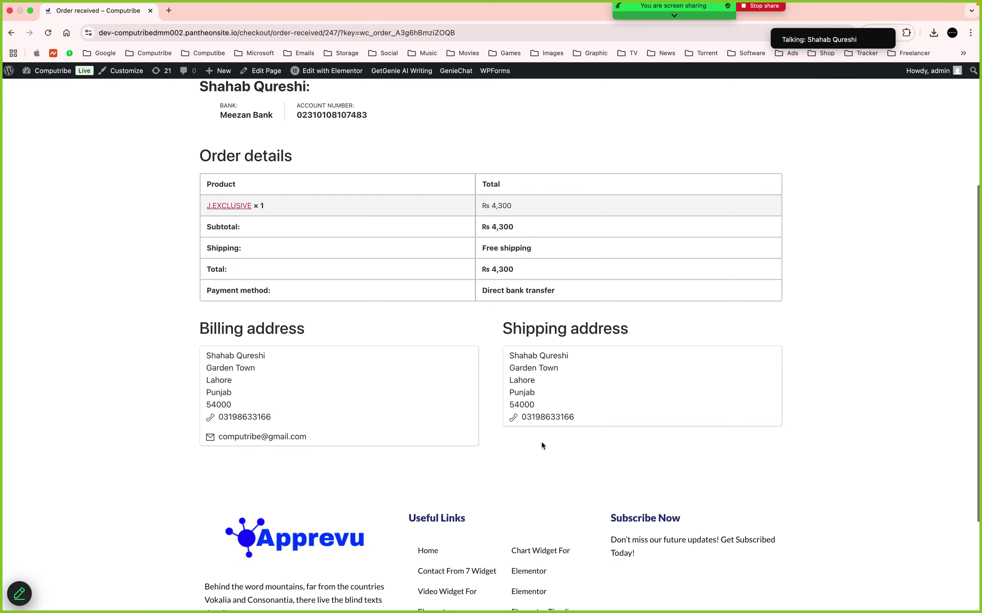
scroll(542, 446, "up", 3)
scroll(543, 446, "up", 10)
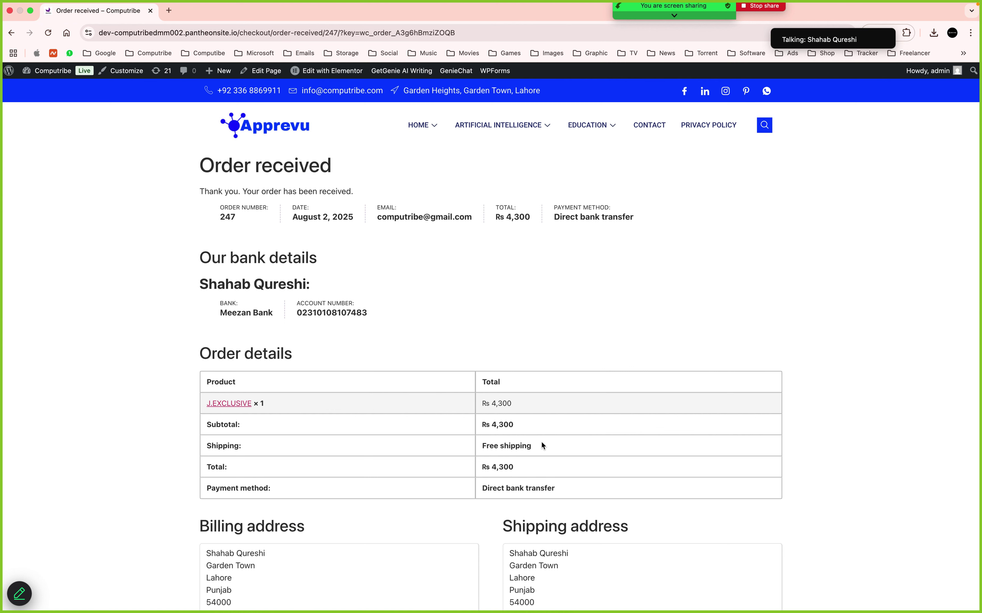
left_click_drag(200, 284, 338, 304)
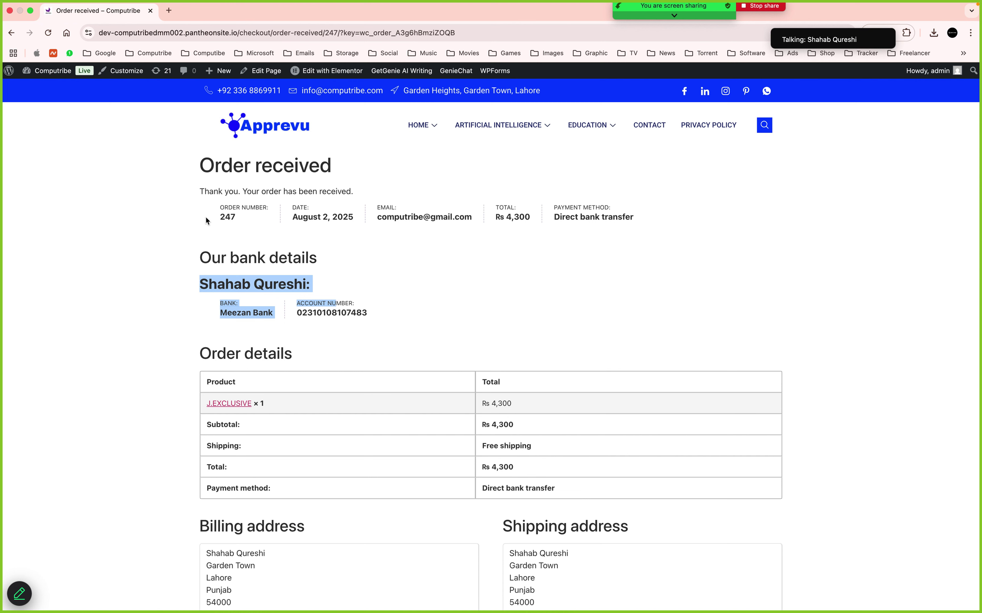
left_click(43, 72)
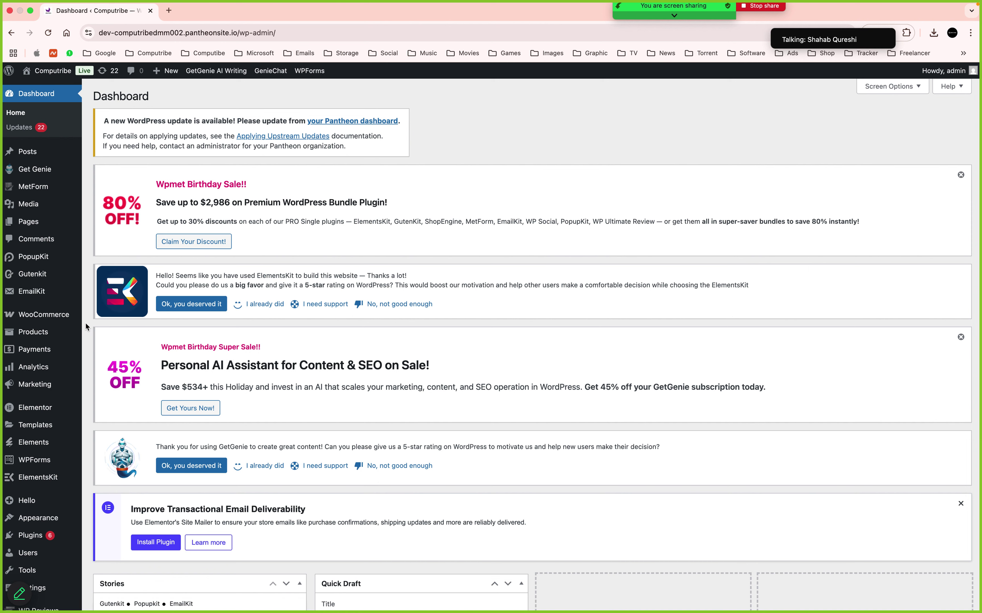
Open WooCommerce > Orders, where order #247 is listed On hold at Rs 4,300
left_click(26, 501)
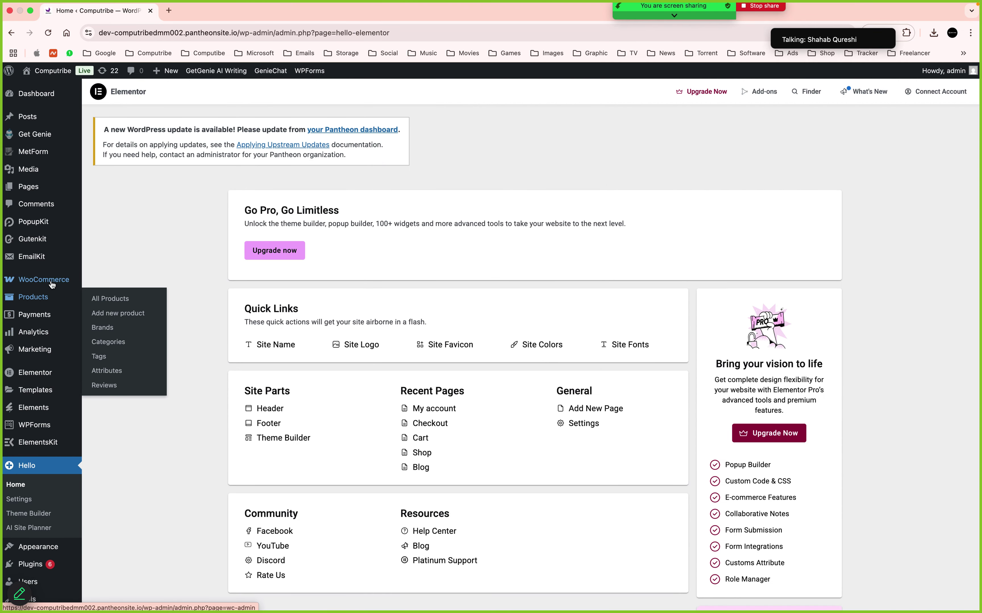
mouse_move(53, 285)
left_click(100, 297)
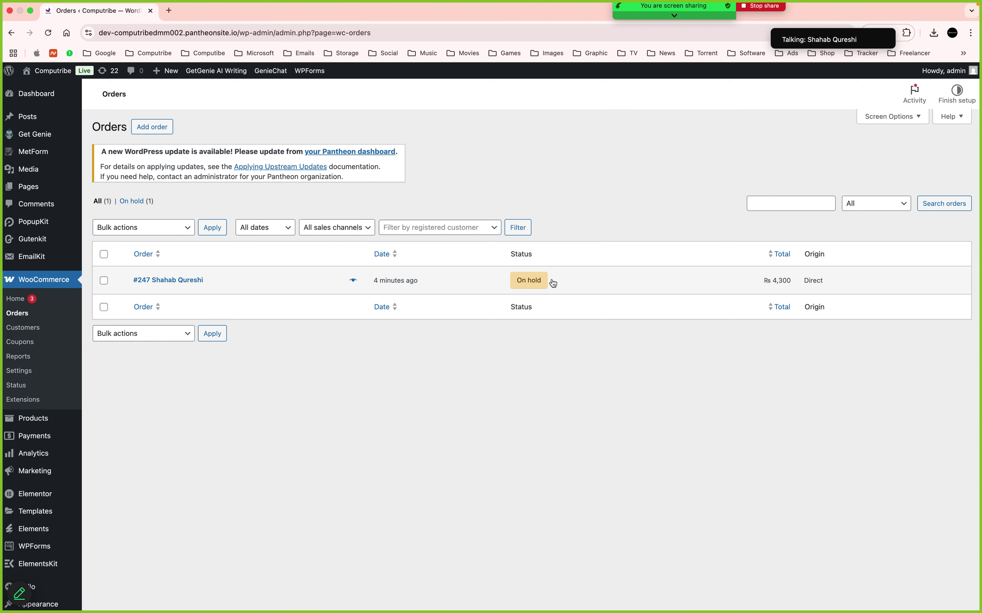
Open order #247 in the Edit order page, showing its On hold status and Rs 4,300 total
mouse_move(542, 286)
left_click(158, 284)
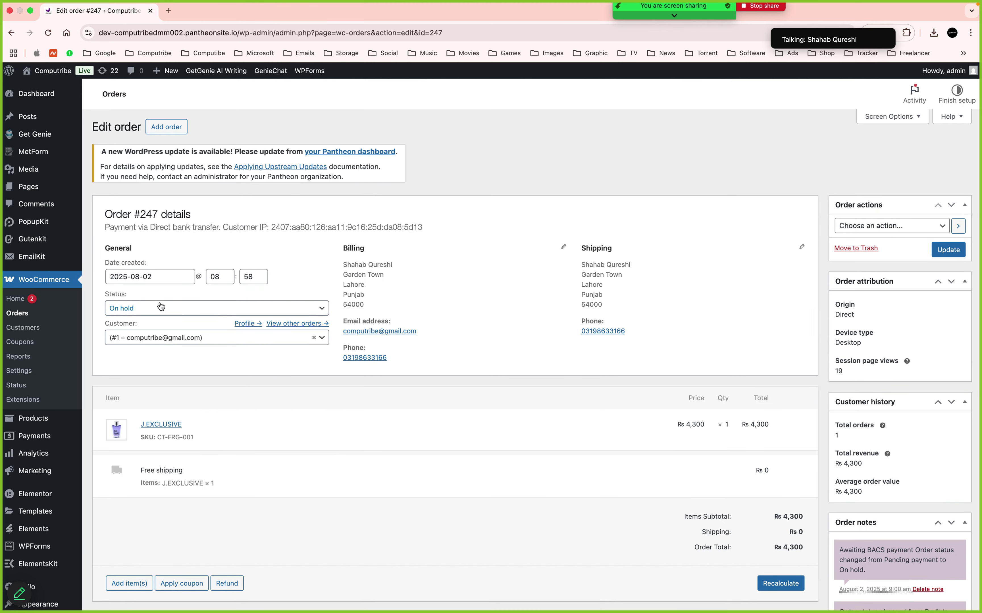
Change order #247's status from On hold to Processing, update it, and return to Orders
left_click(161, 308)
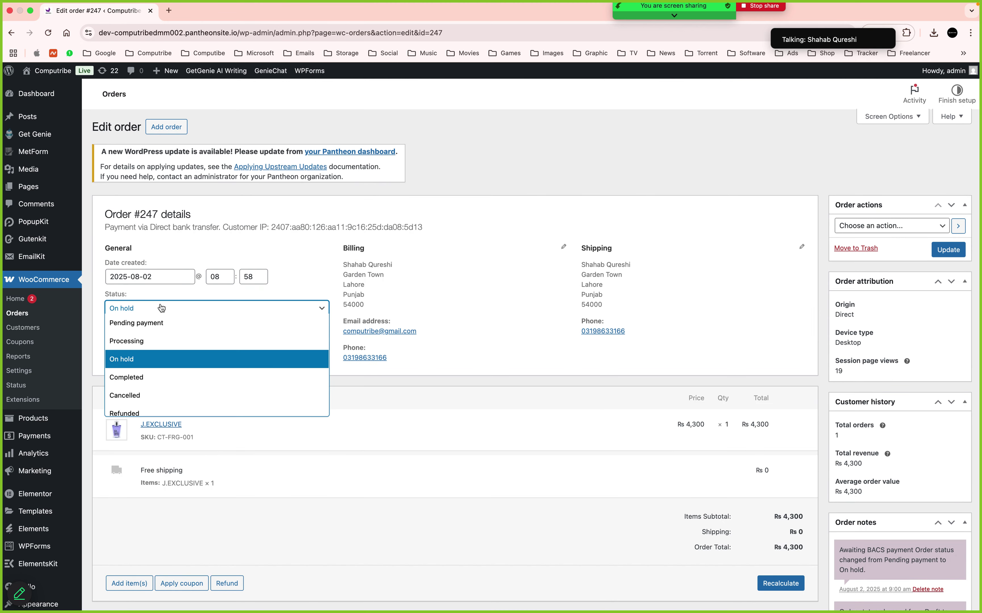
left_click(175, 323)
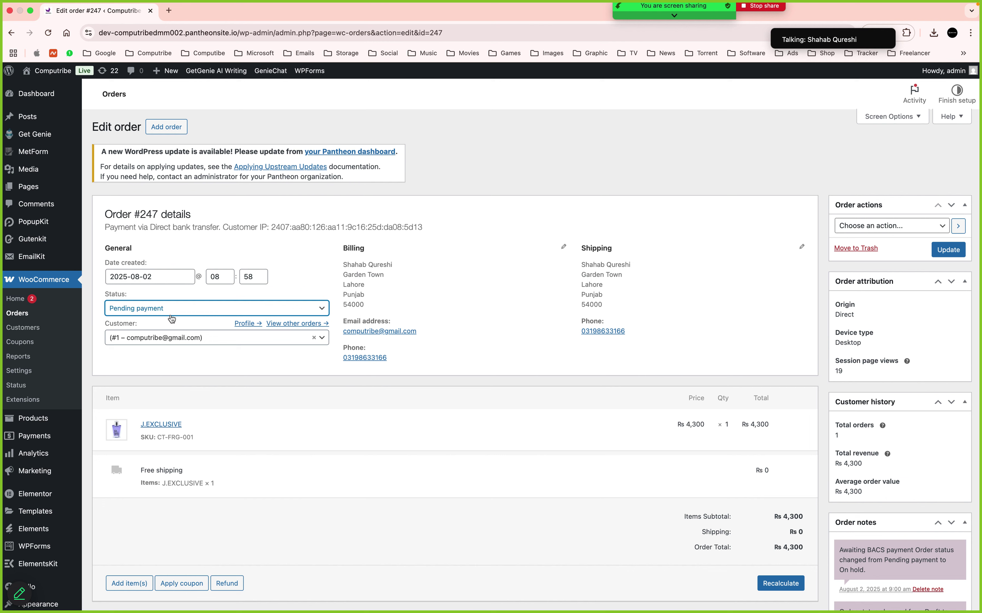
left_click(173, 313)
left_click(173, 321)
left_click(209, 310)
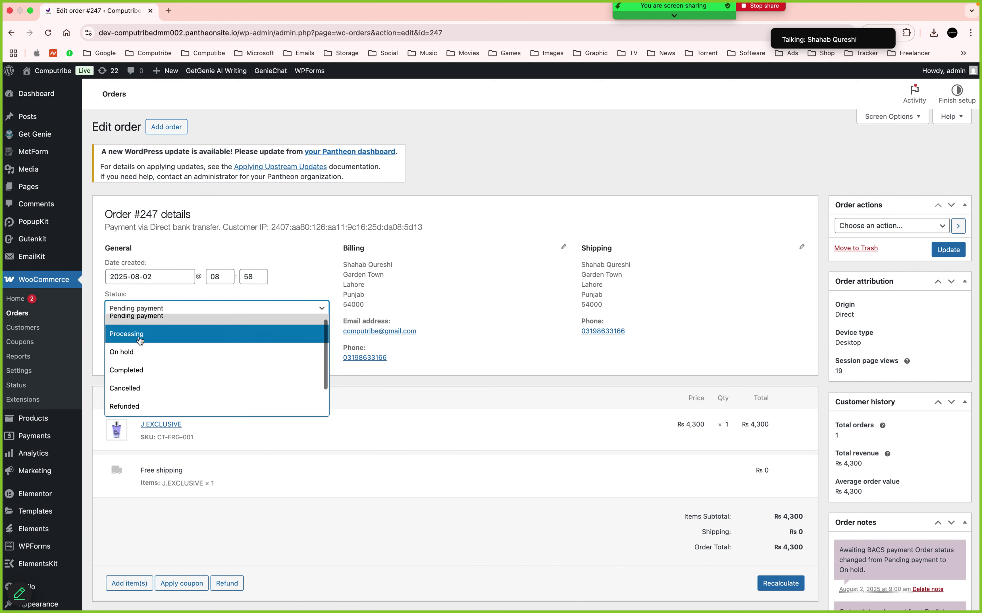
scroll(138, 365, "down", 2)
scroll(154, 365, "up", 3)
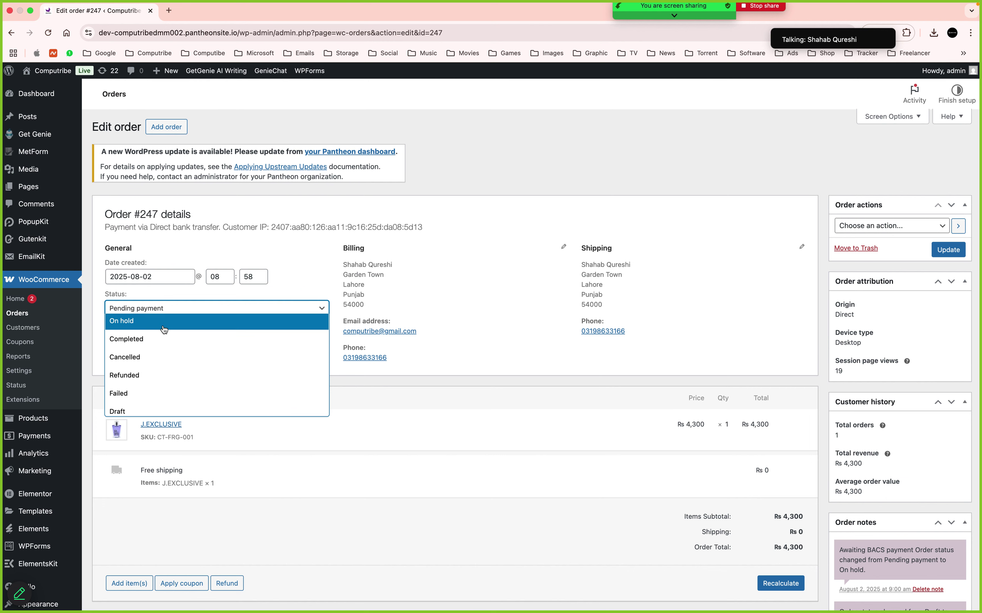
left_click(138, 344)
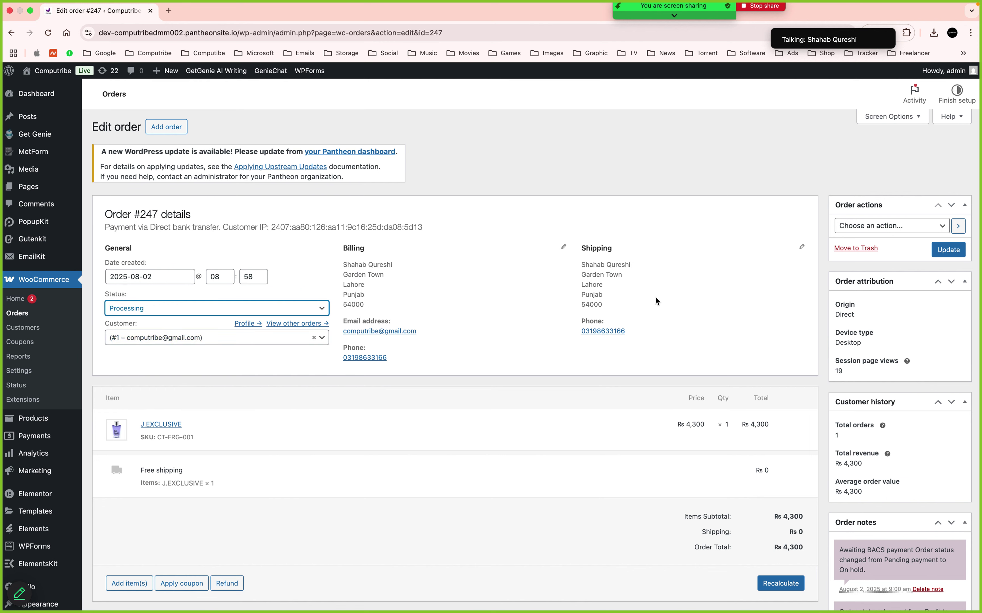
left_click(954, 250)
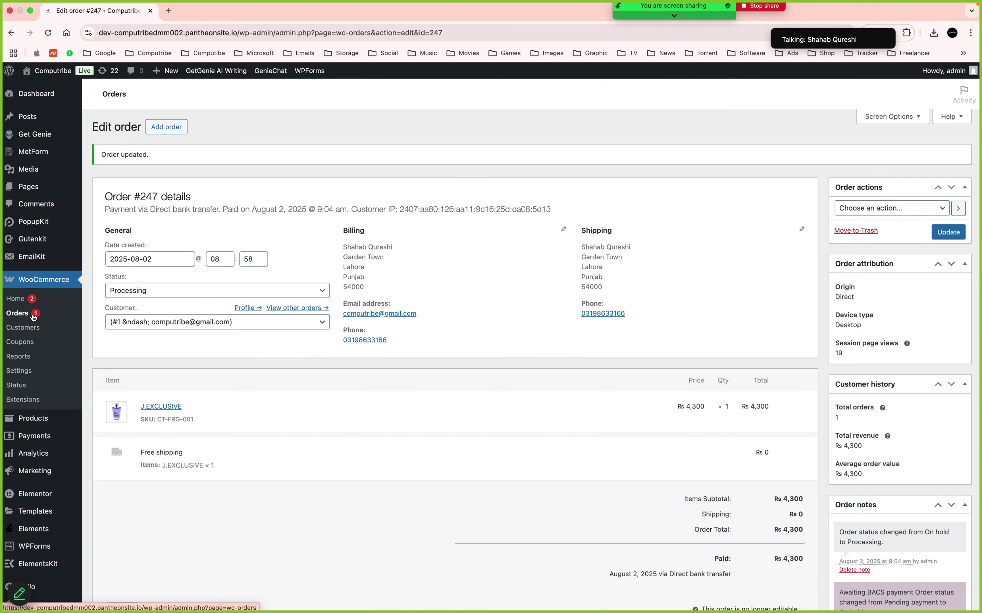
left_click(34, 316)
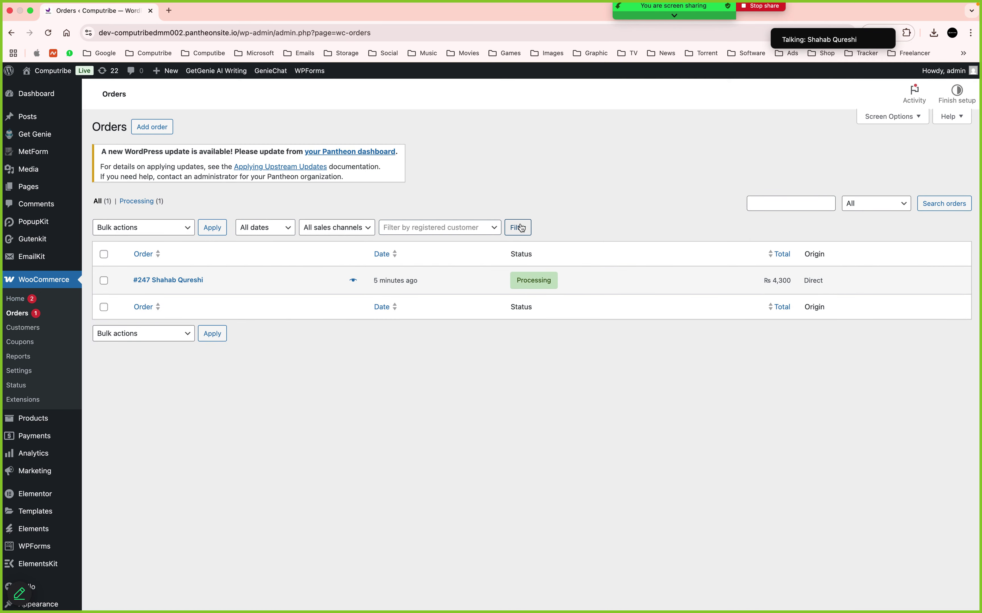
left_click(193, 284)
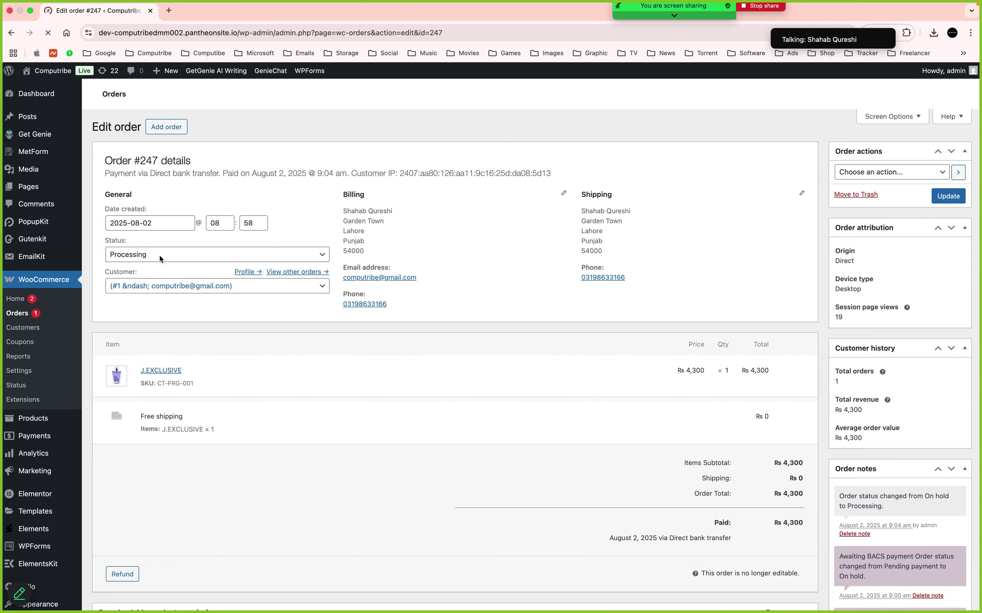
Set order #247's status to Completed, update it, and go back to the Orders list
left_click(159, 256)
left_click(160, 255)
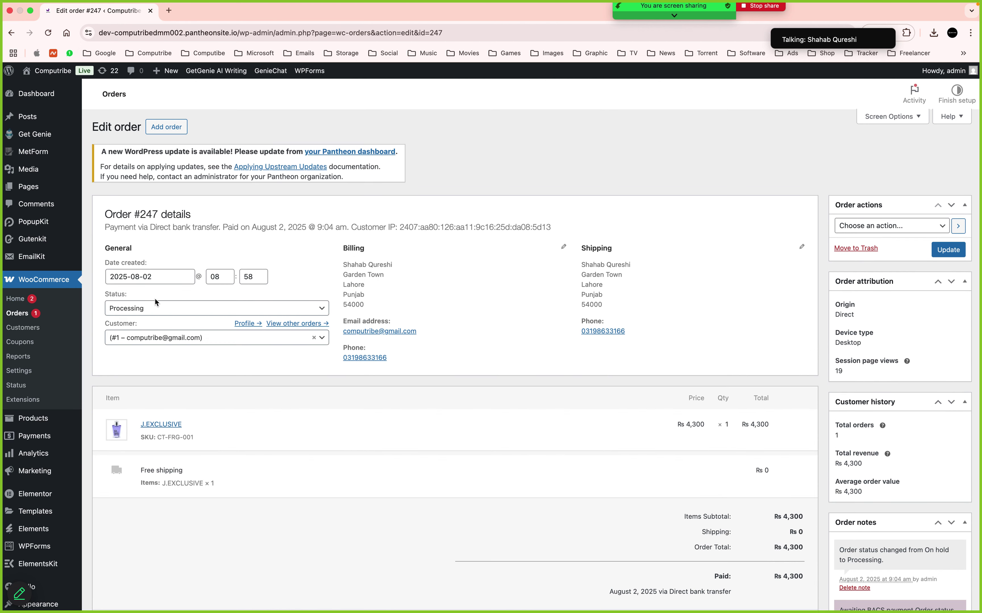
left_click(158, 306)
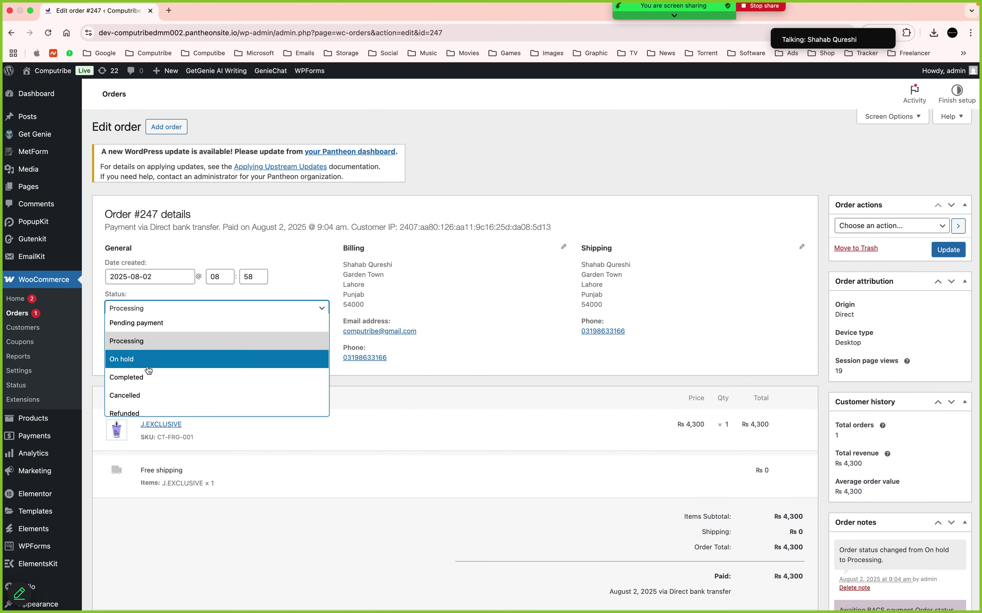
left_click(147, 370)
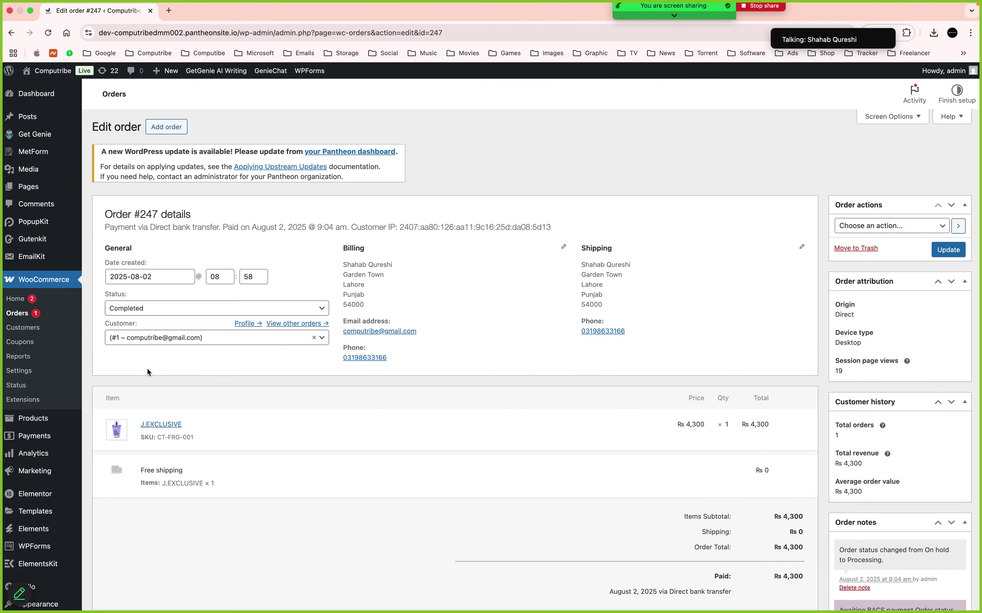
left_click(954, 252)
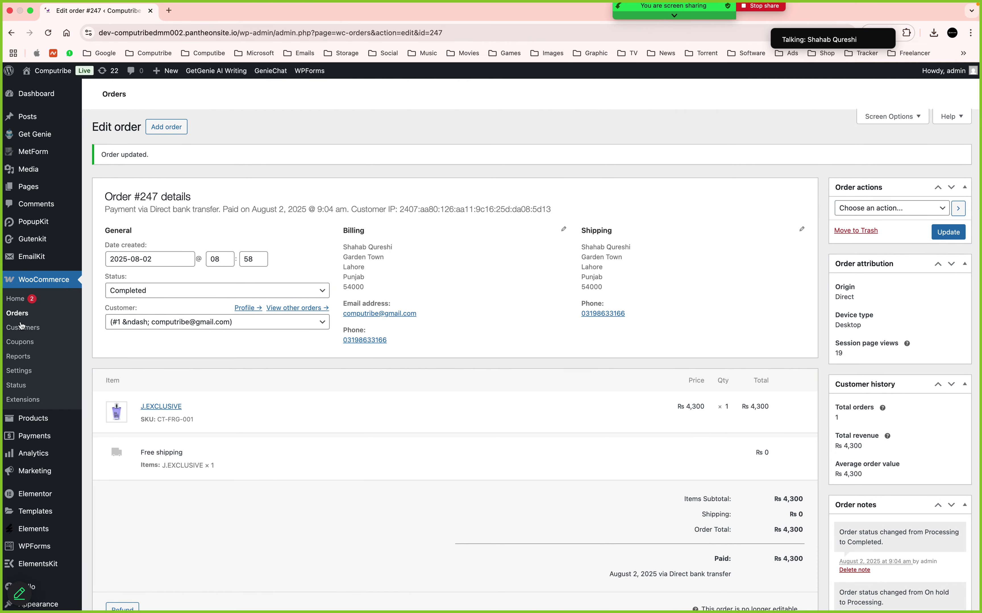
left_click(18, 314)
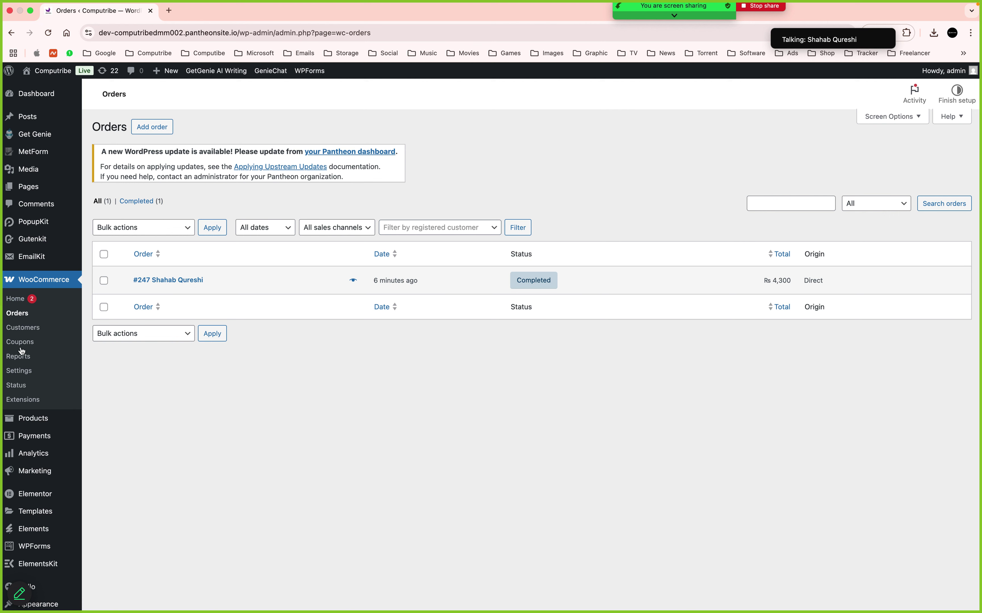
Open the WooCommerce Analytics Overview page
left_click(31, 454)
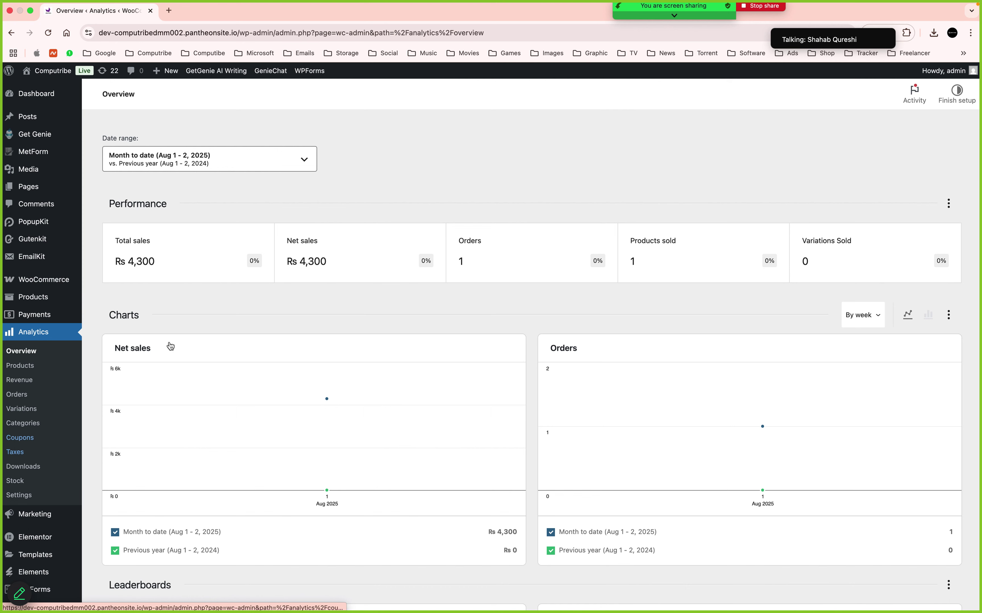
scroll(433, 337, "down", 2)
mouse_move(330, 349)
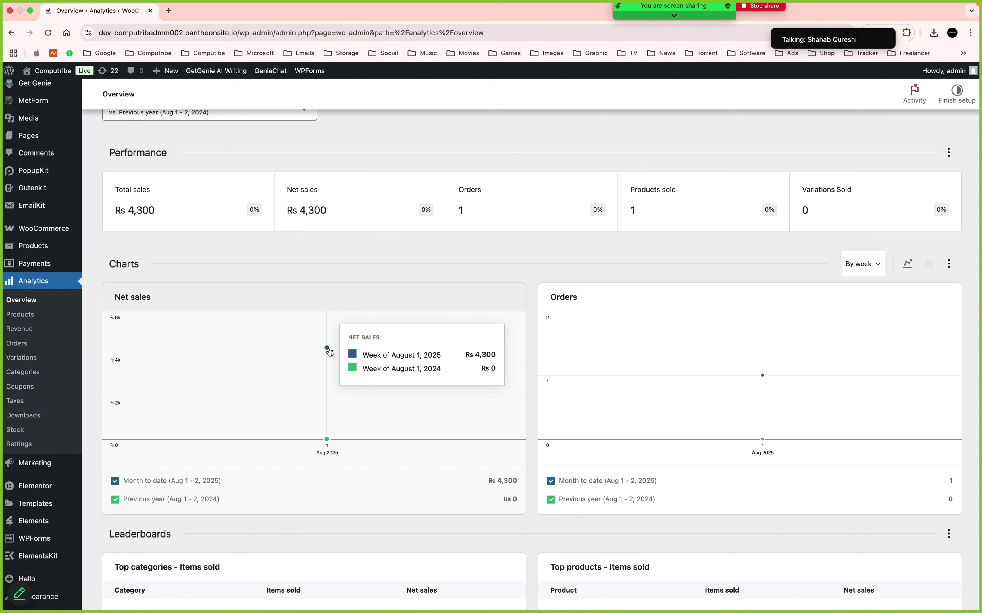
Show the Overview charts as line graphs by day, with net sales of Rs 4,300
left_click(910, 264)
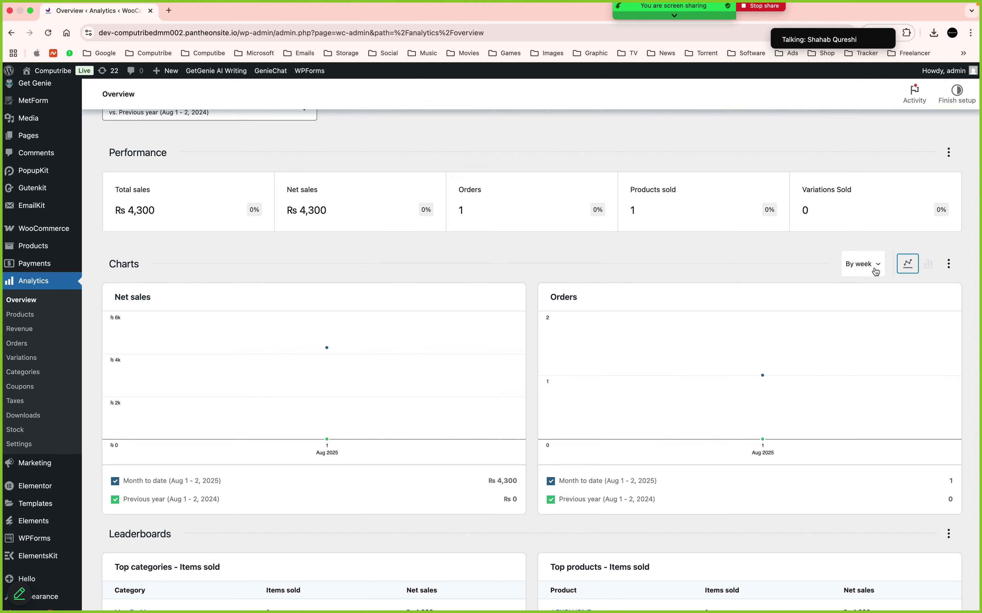
left_click(875, 271)
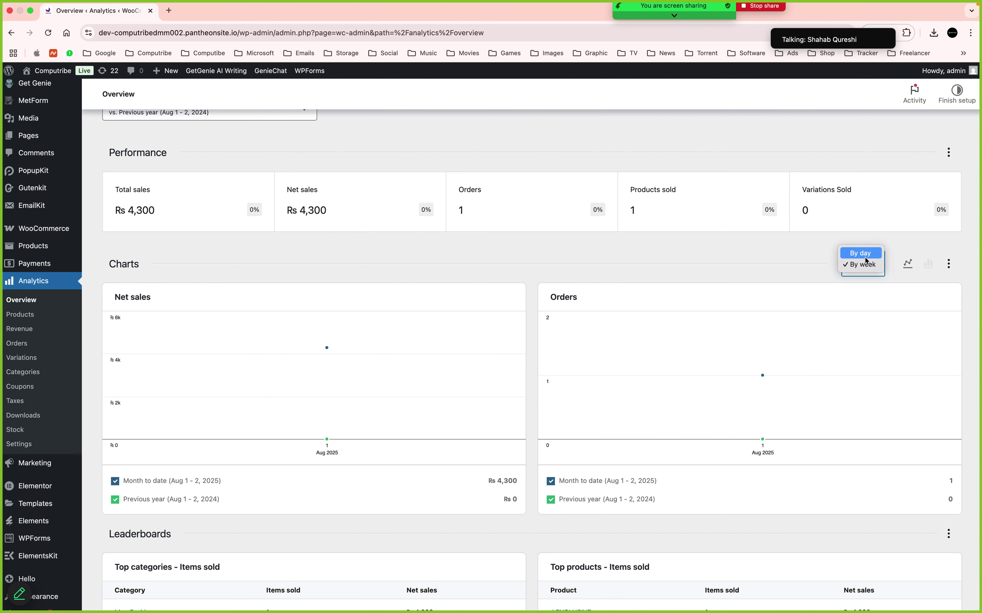
left_click(865, 255)
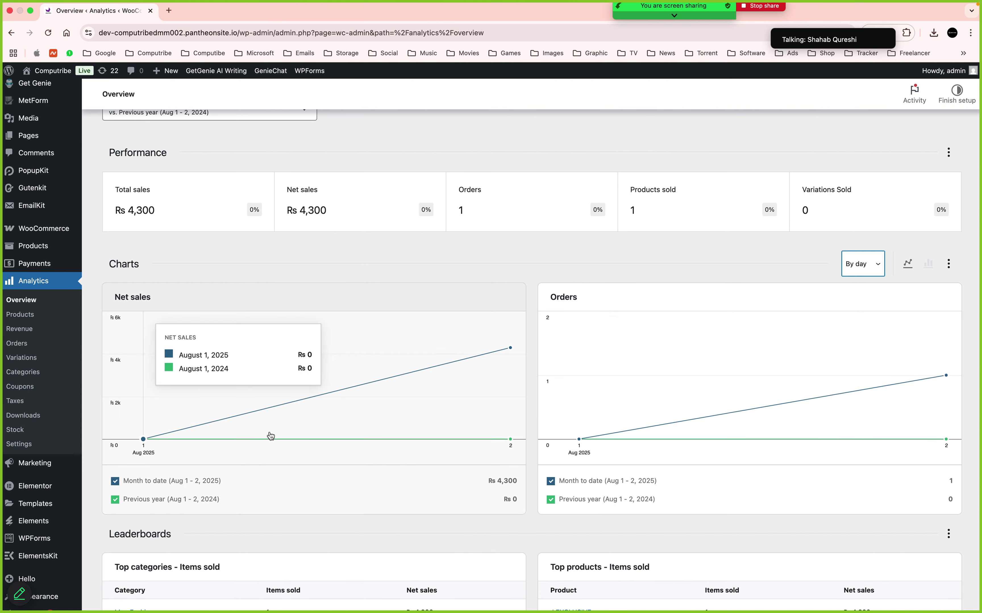
mouse_move(442, 328)
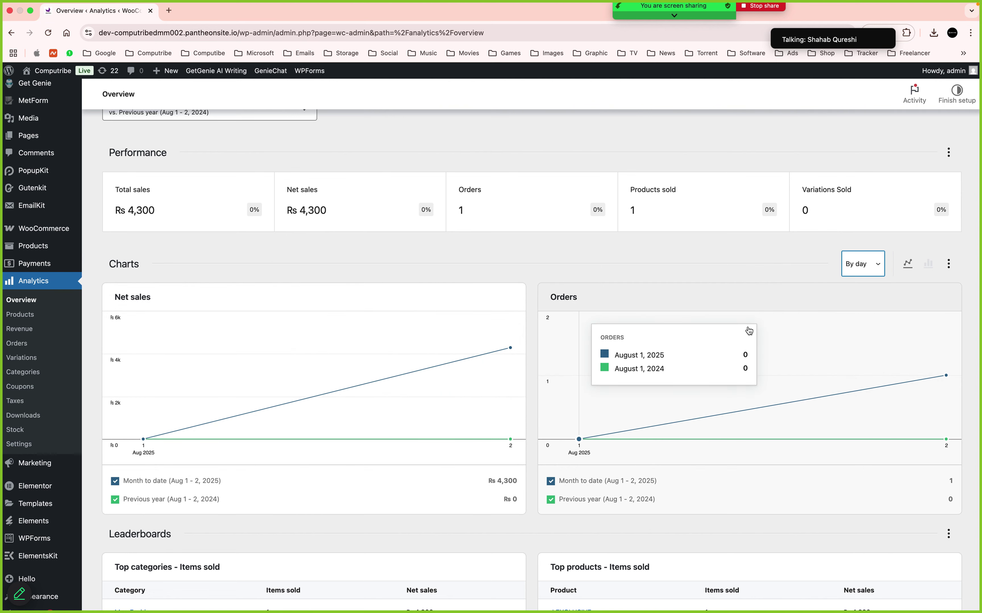
mouse_move(495, 394)
scroll(493, 396, "down", 1)
scroll(490, 395, "down", 4)
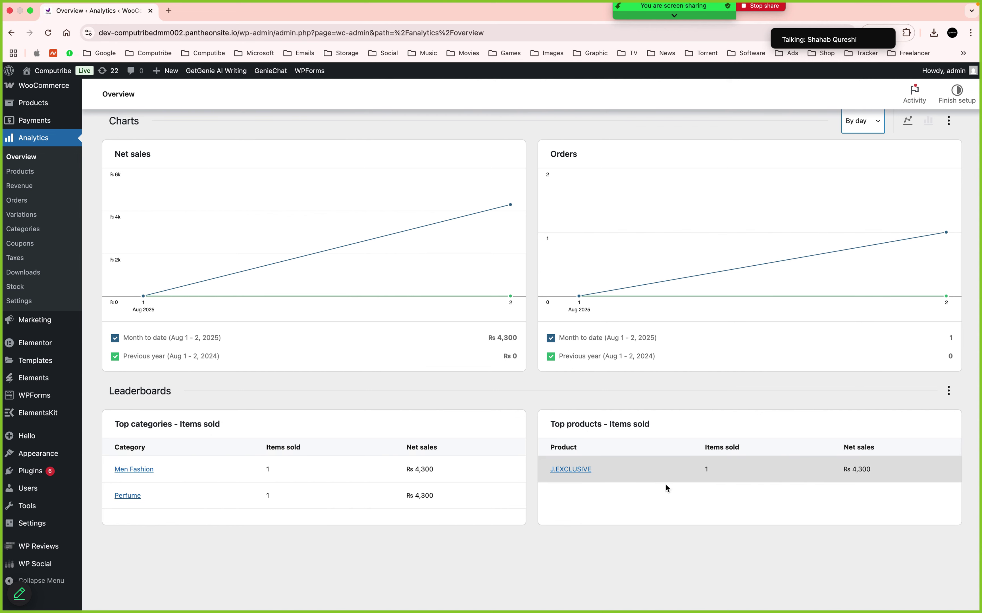
scroll(666, 487, "up", 6)
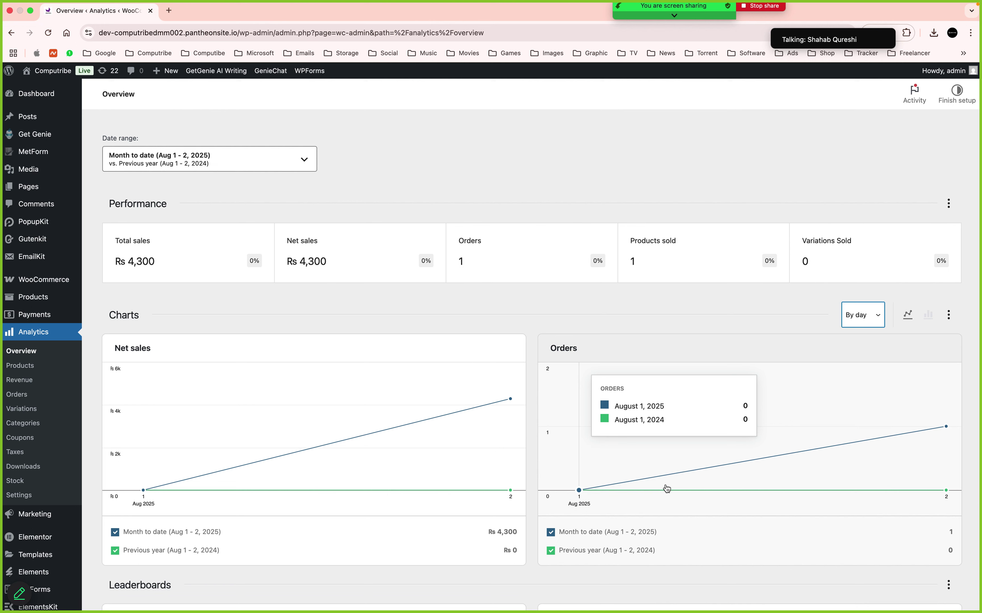
Leave the date range unchanged and open the Total sales Revenue report showing Rs 4,300
left_click(300, 160)
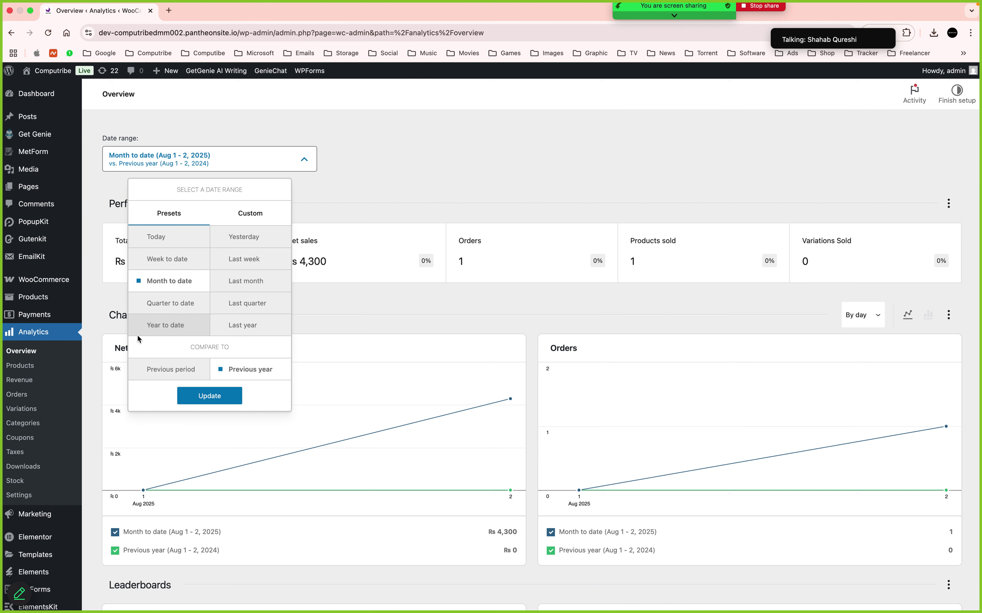
left_click(314, 331)
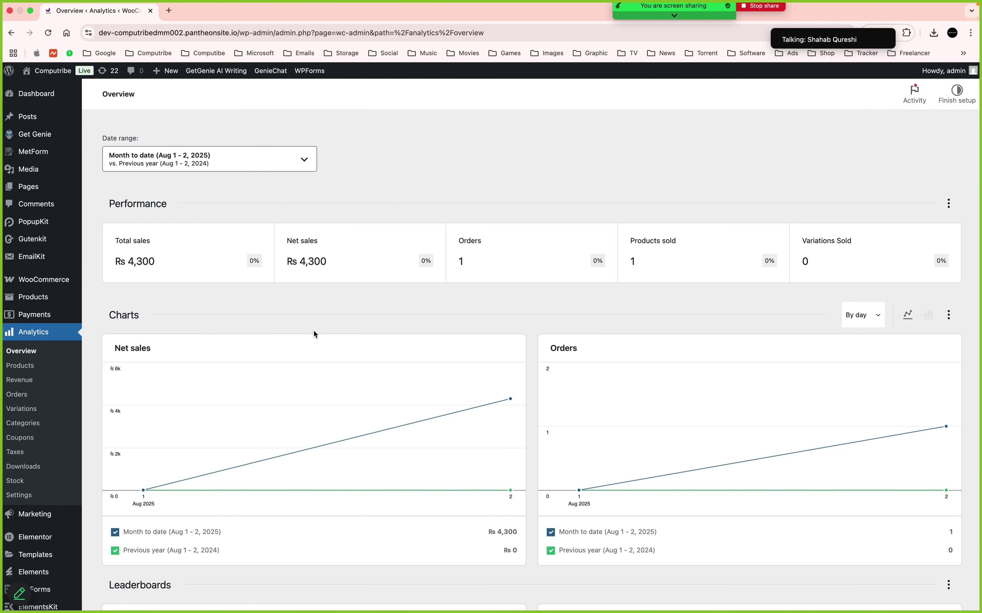
left_click(194, 264)
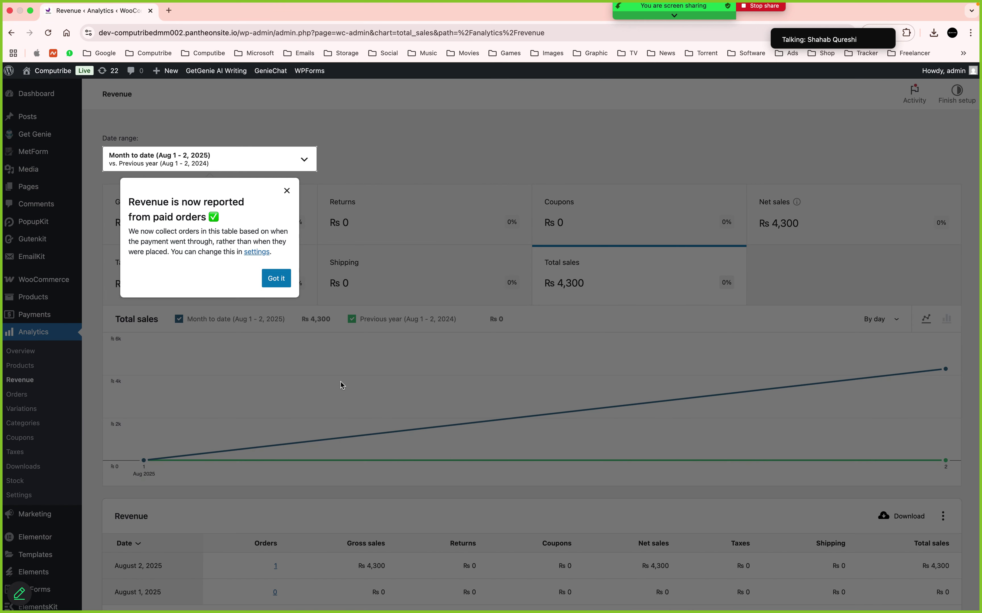
Dismiss the paid-orders reporting notice on the Revenue report
scroll(340, 387, "down", 5)
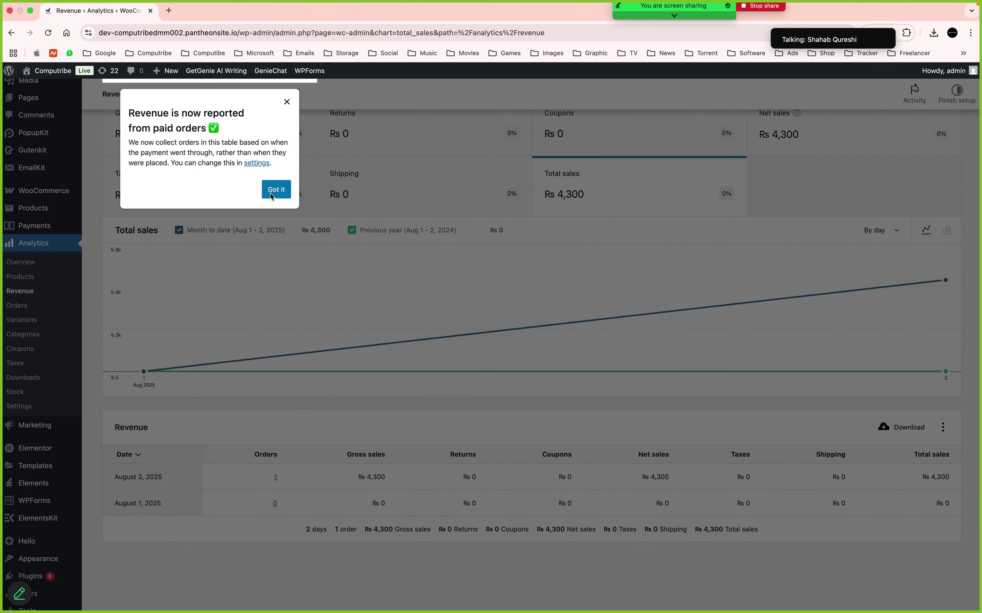
left_click(277, 191)
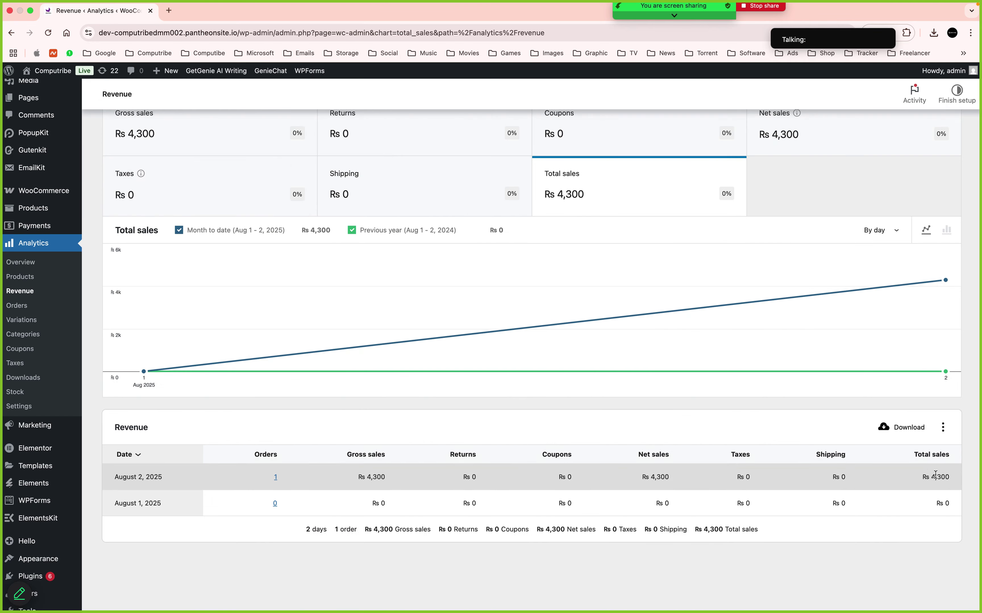
scroll(393, 474, "up", 1)
scroll(393, 474, "up", 2)
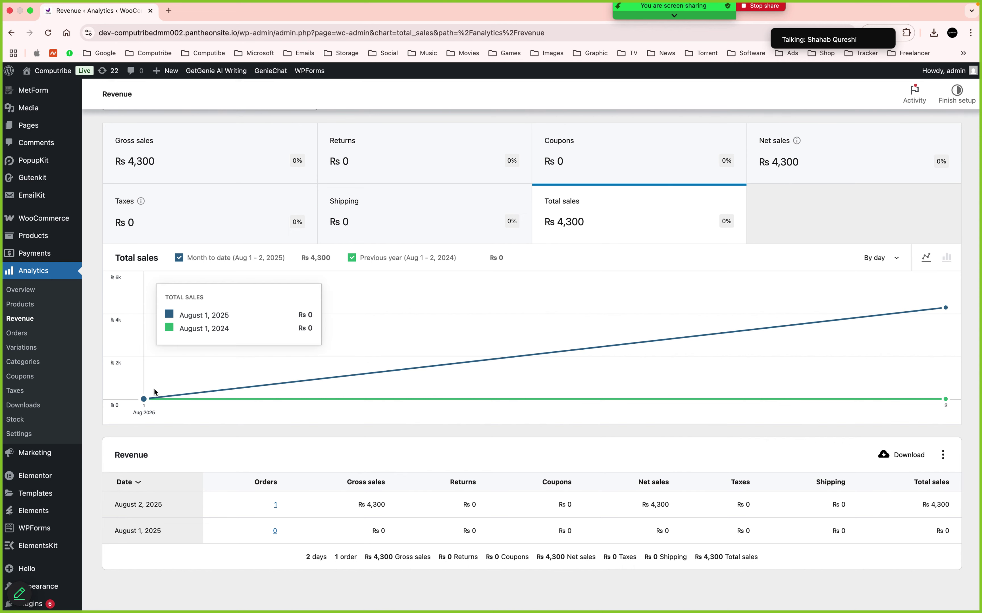
scroll(842, 323, "up", 4)
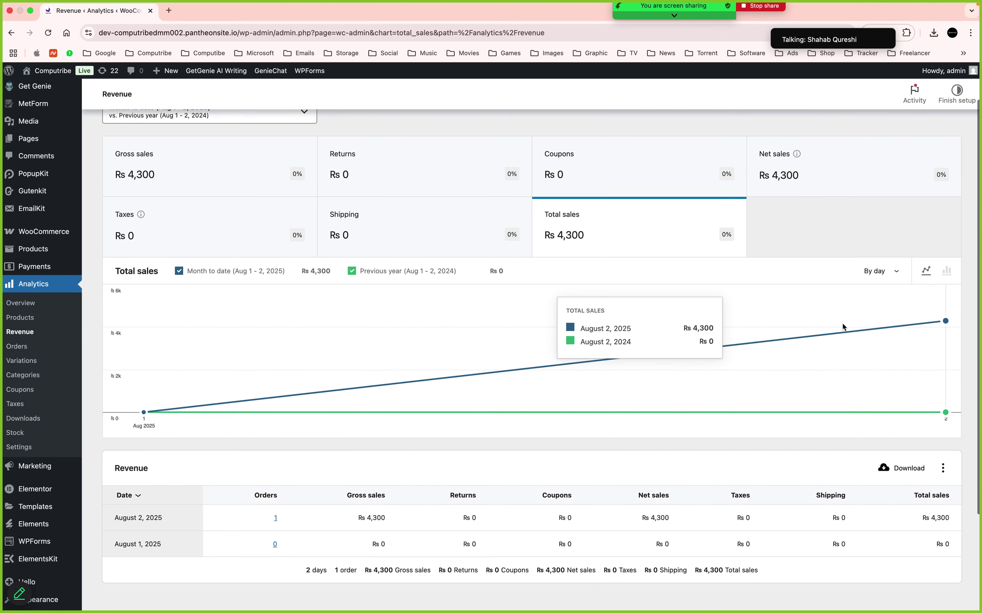
Chart Shipping, Taxes, Returns and Coupons in turn, finishing on Net sales at Rs 4,300
left_click(435, 275)
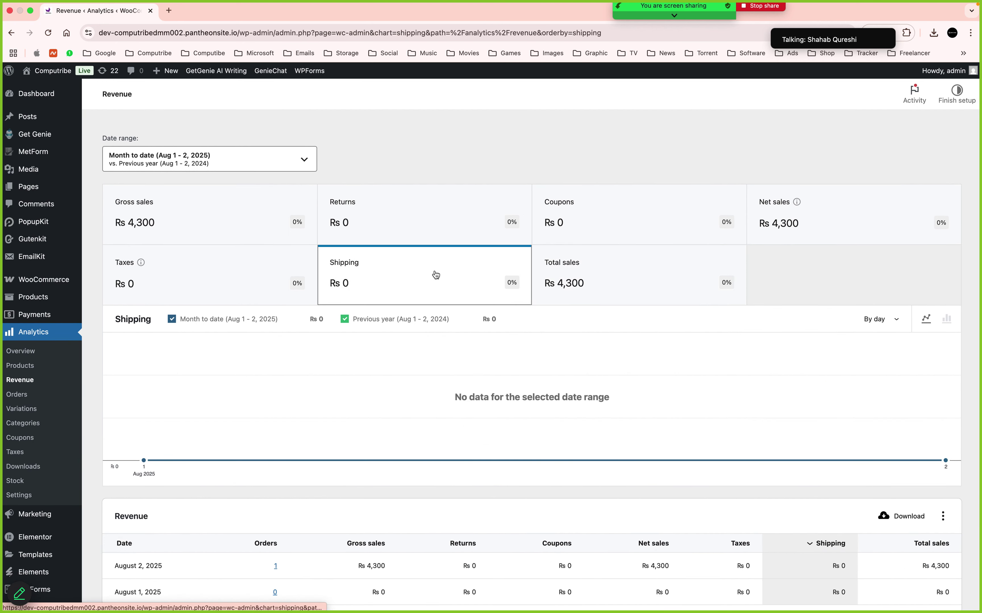
mouse_move(296, 283)
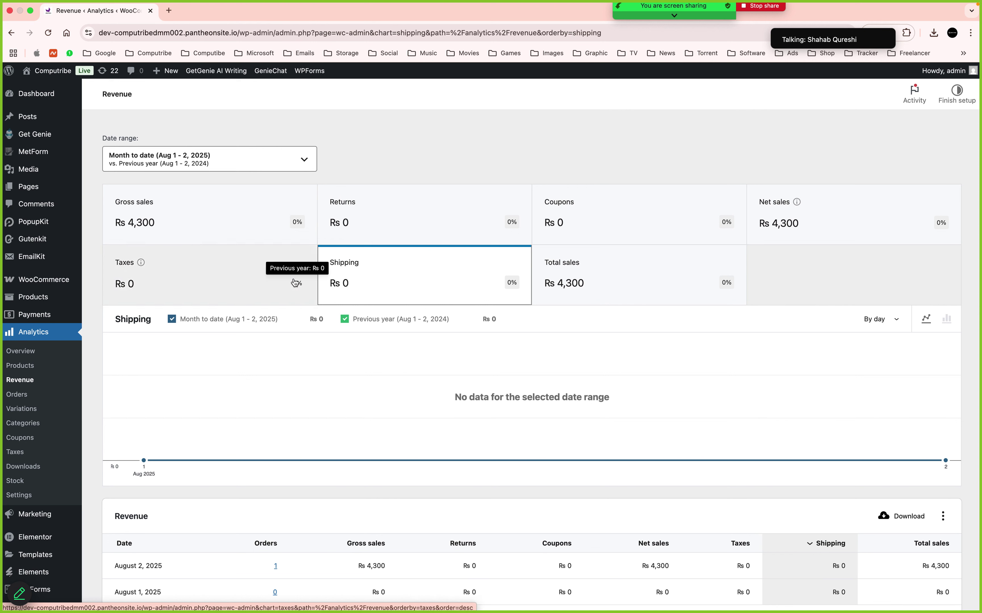
left_click(214, 286)
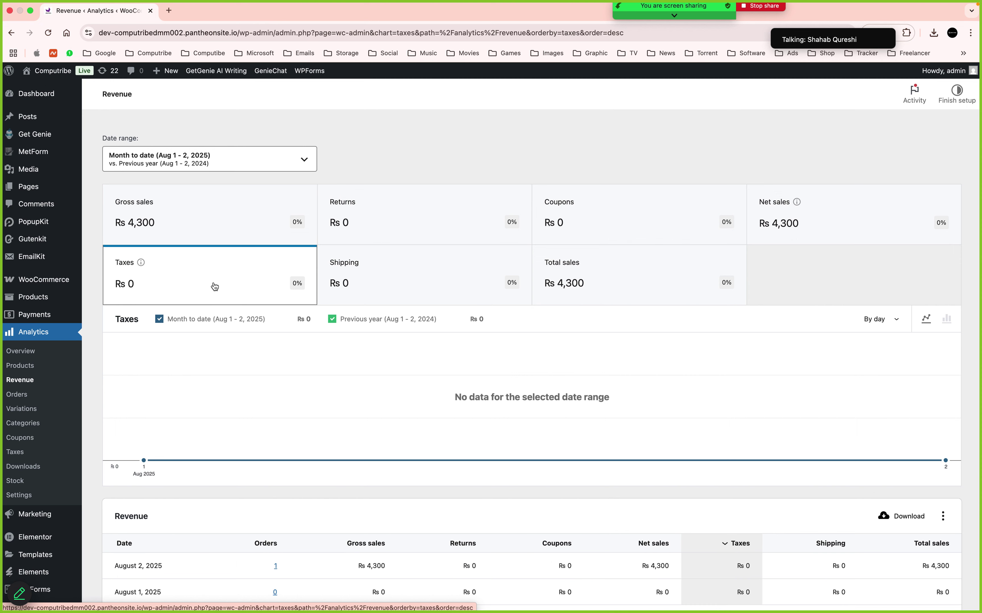
left_click(420, 225)
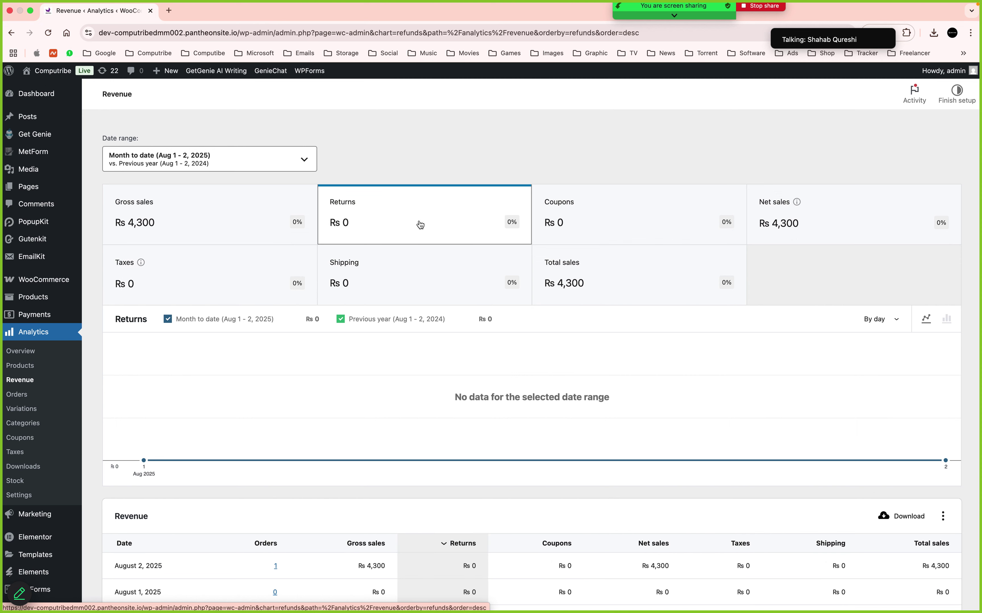
left_click(621, 226)
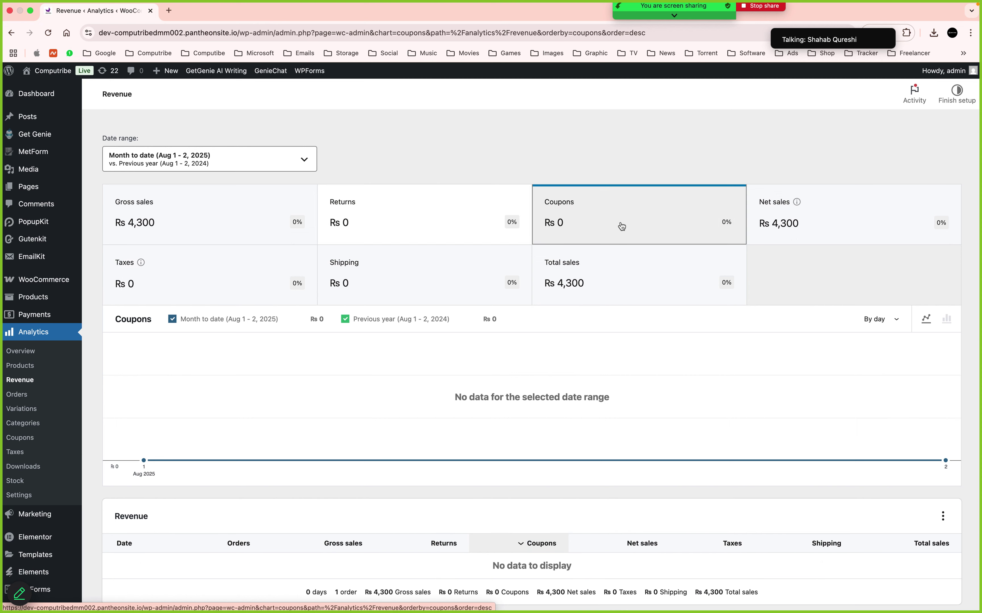
left_click(815, 229)
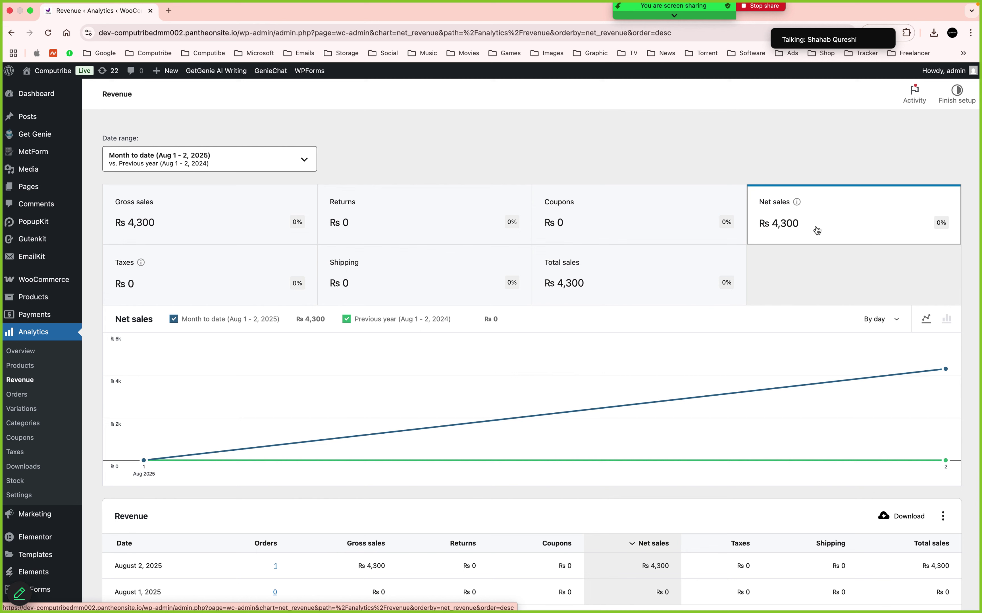
mouse_move(647, 28)
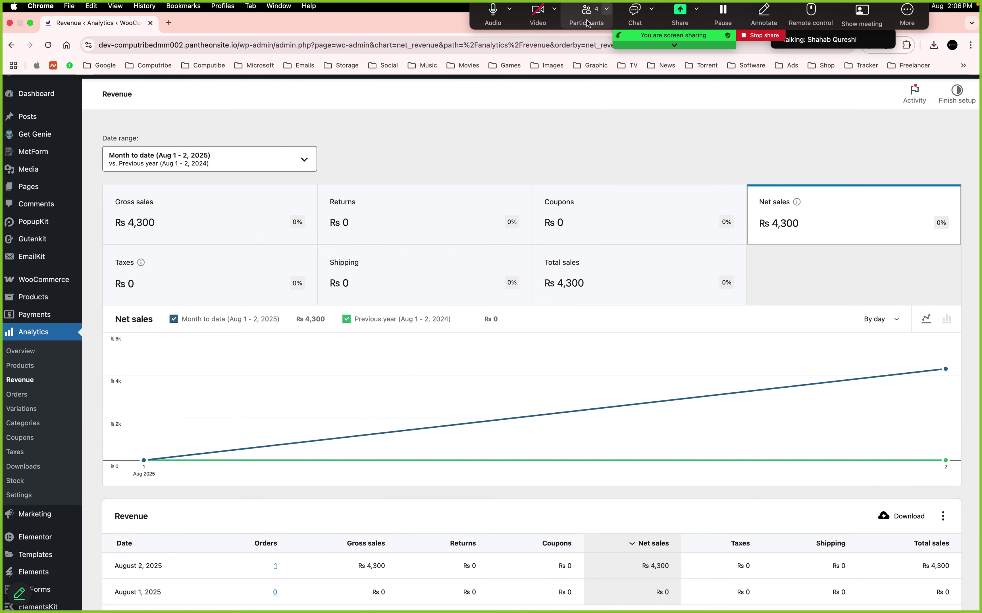
left_click(637, 15)
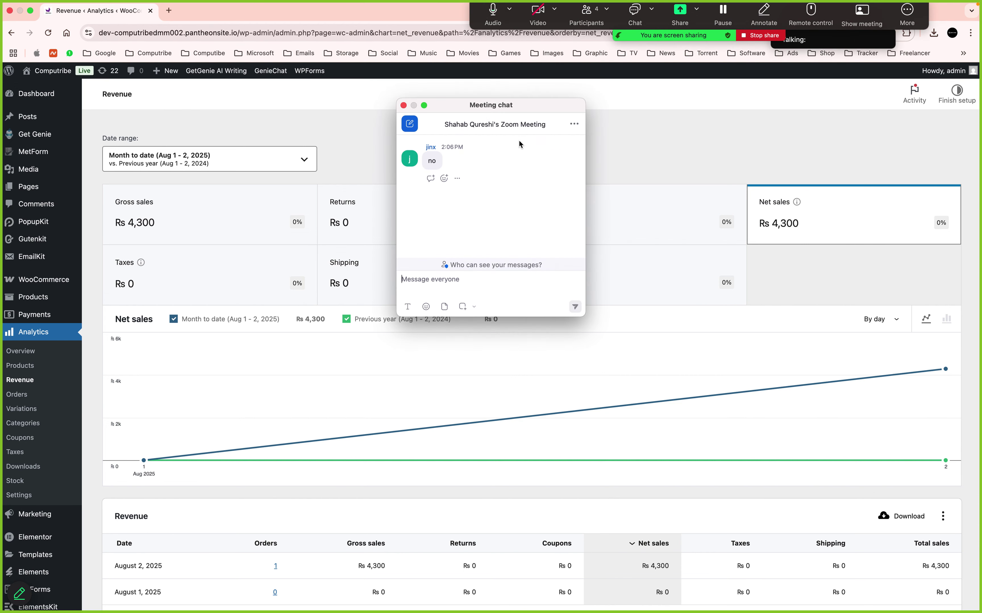
left_click(403, 106)
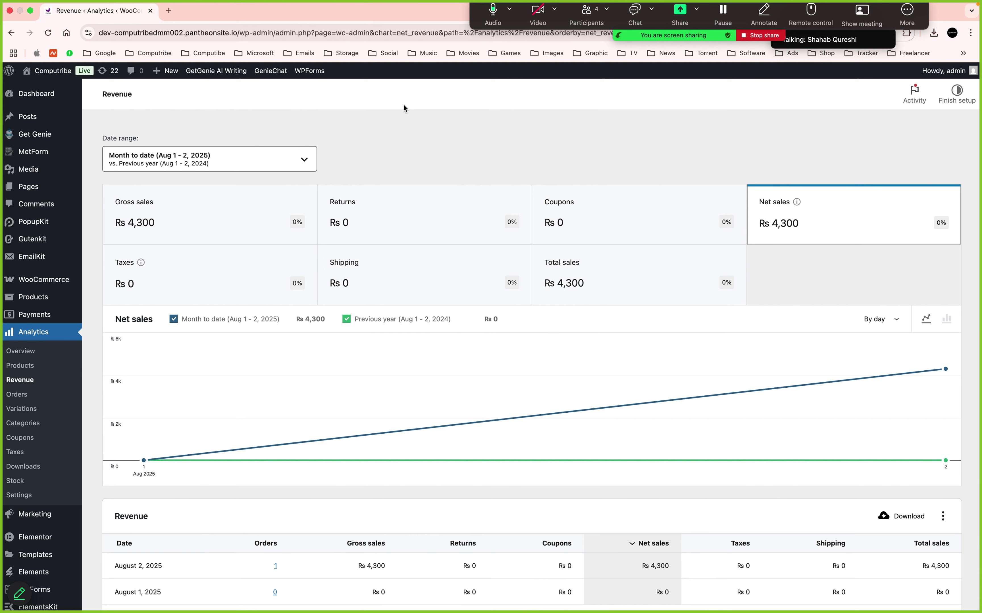